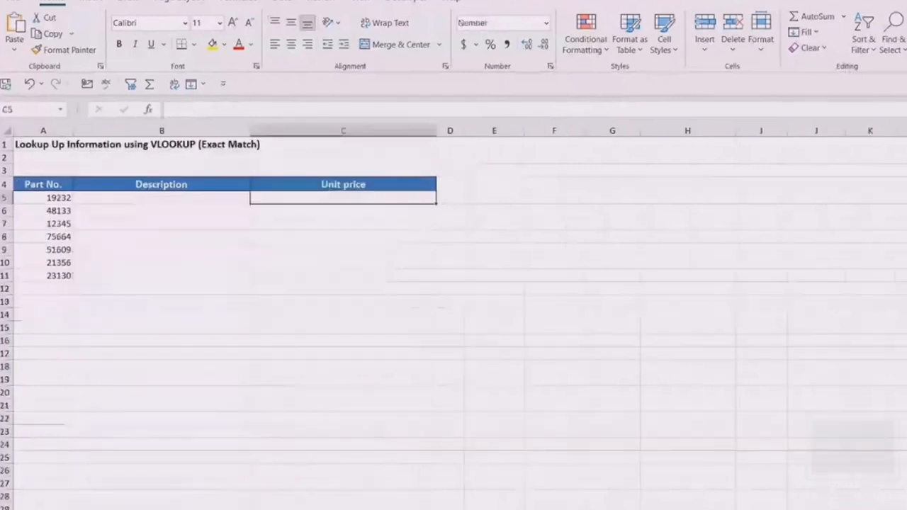
- Examine the lookup sheet's part numbers and empty Description and Unit price columns, together with the Part Catalogue table's columns
click(182, 198)
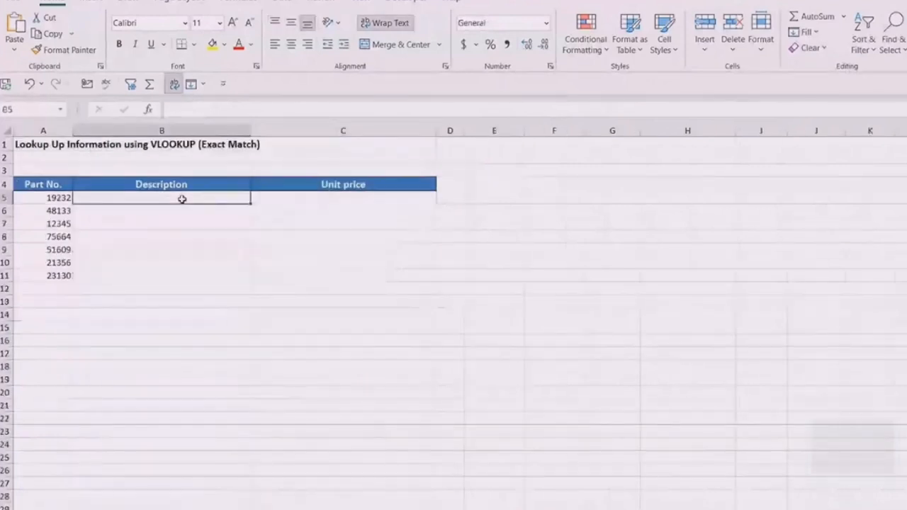
click(44, 198)
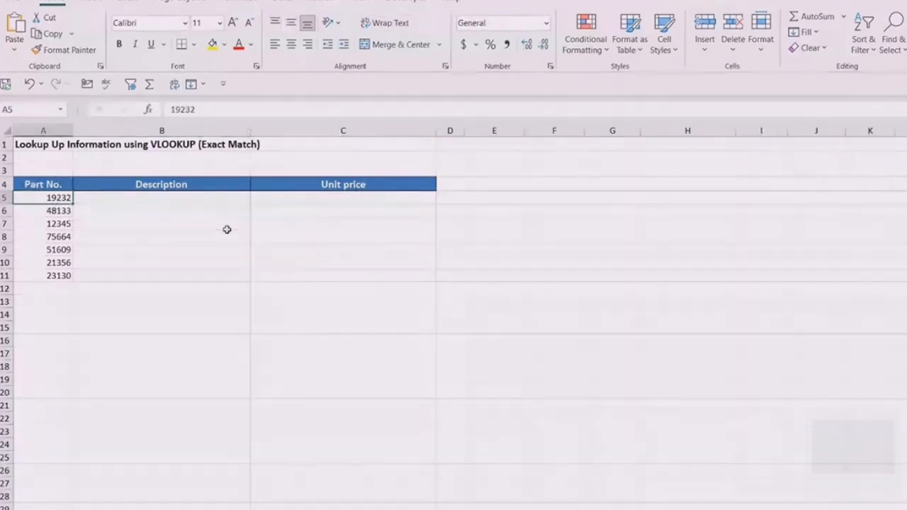
click(152, 199)
click(369, 200)
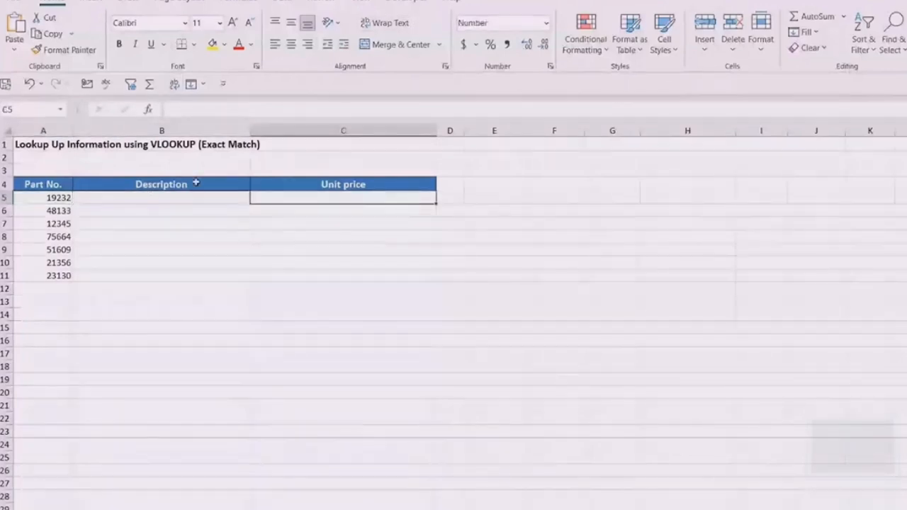
click(167, 202)
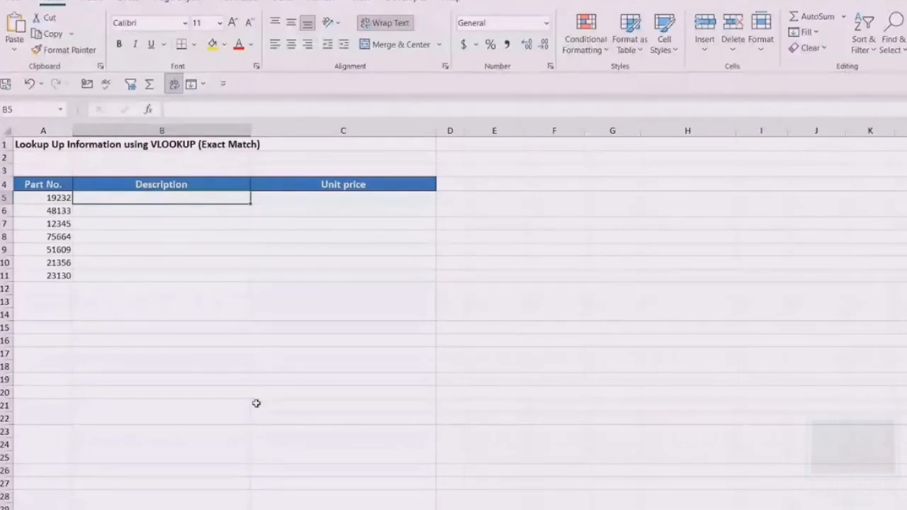
key(ctrl+Page_Down)
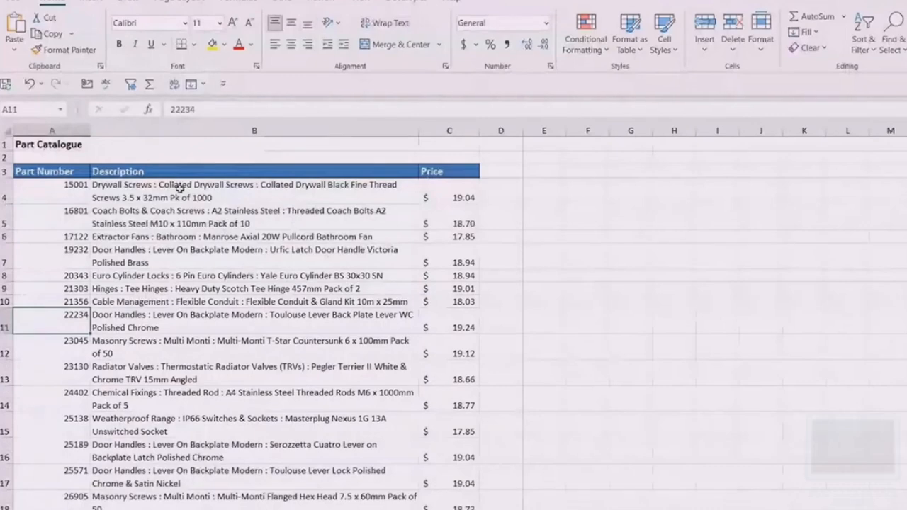
click(222, 183)
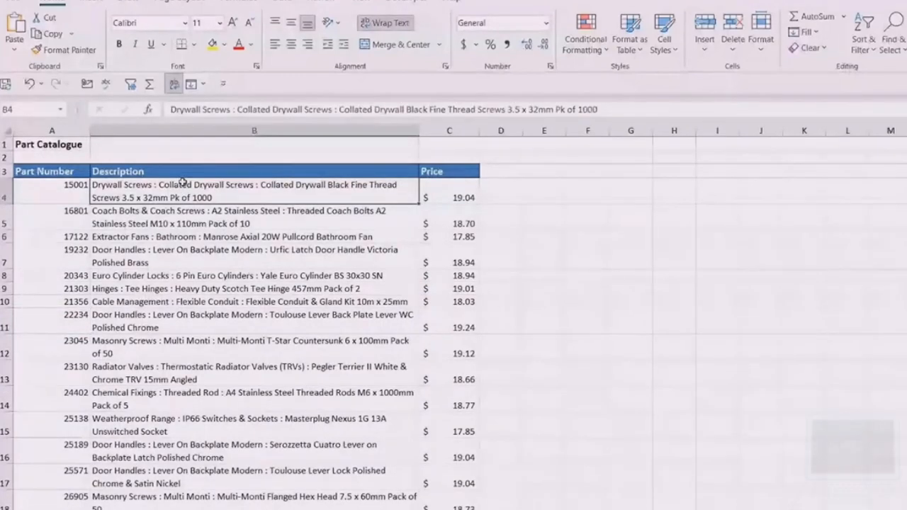
click(58, 171)
drag(58, 171, 440, 482)
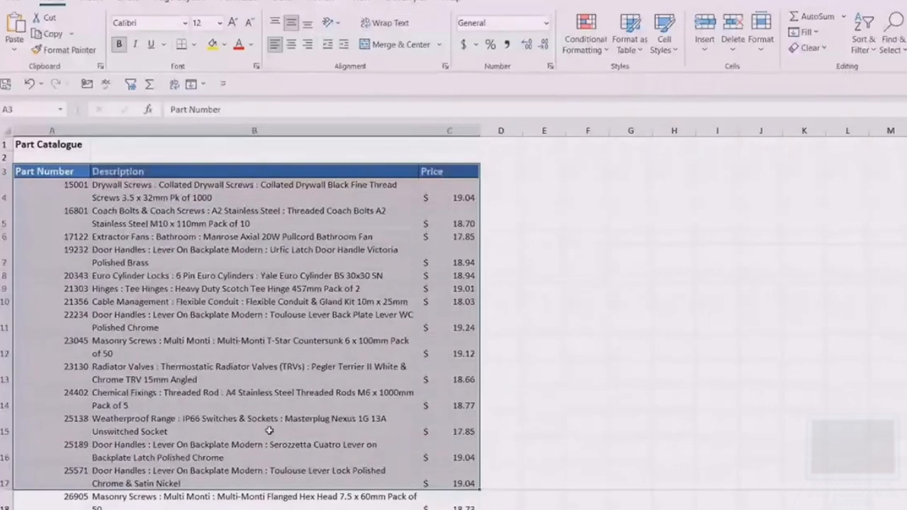
click(147, 257)
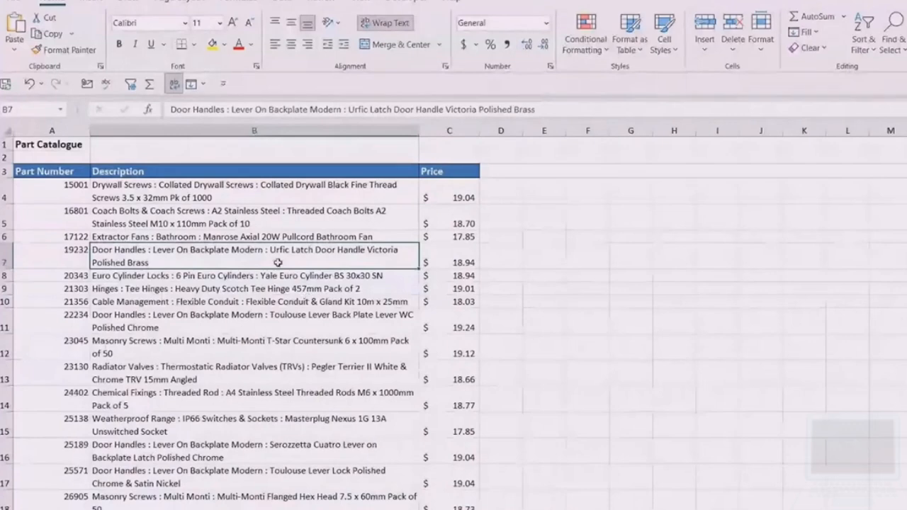
click(295, 222)
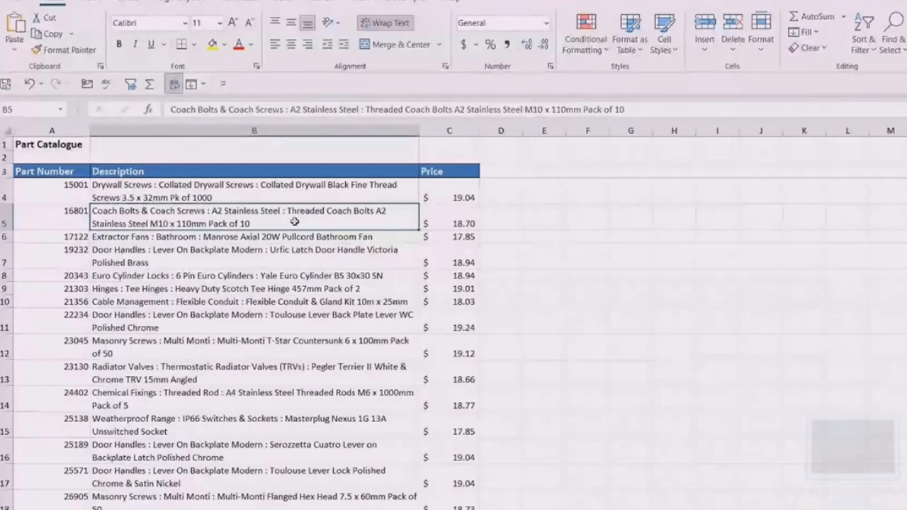
- Select the whole Part Catalogue table including its headers and name the range Parts_Catalogue
click(256, 260)
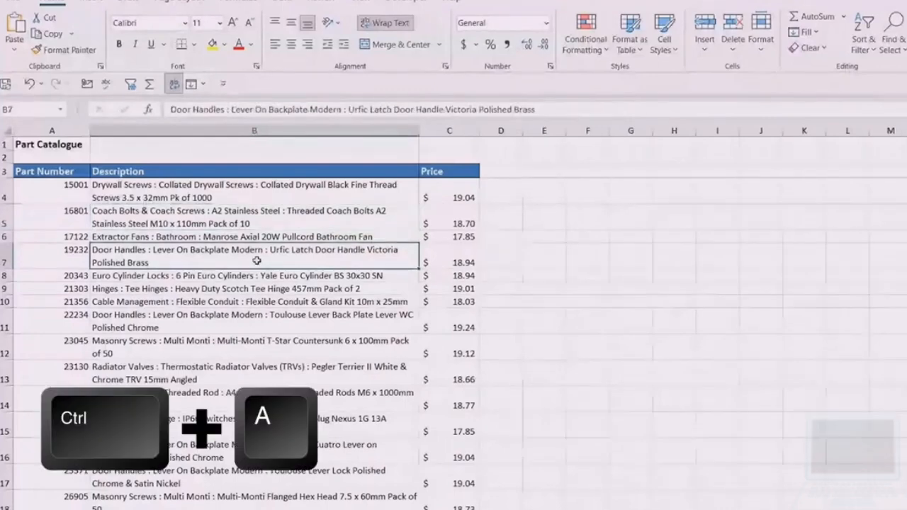
key(ctrl+a)
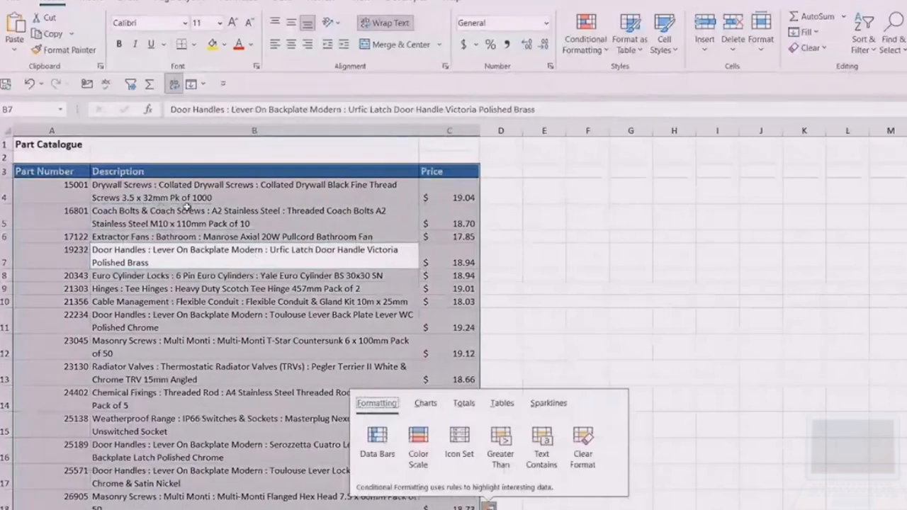
click(26, 109)
text(Parts_Catalogue)
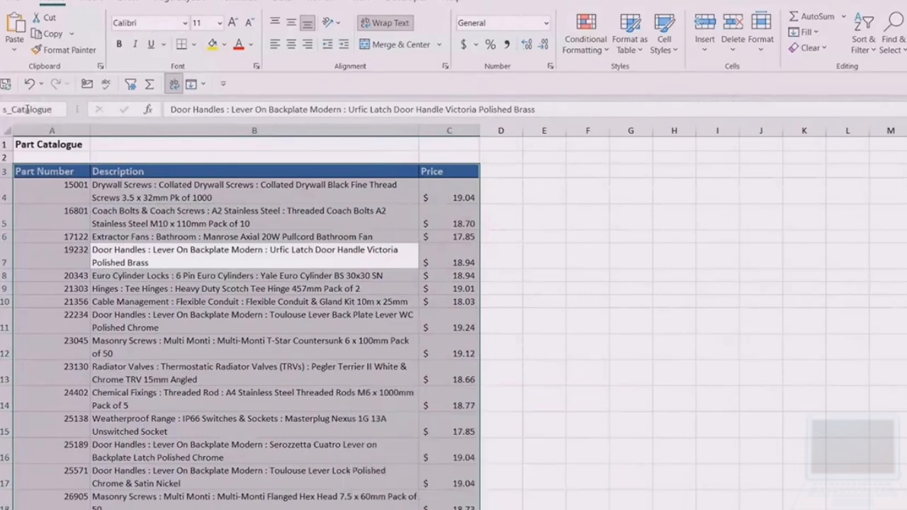
key(Return)
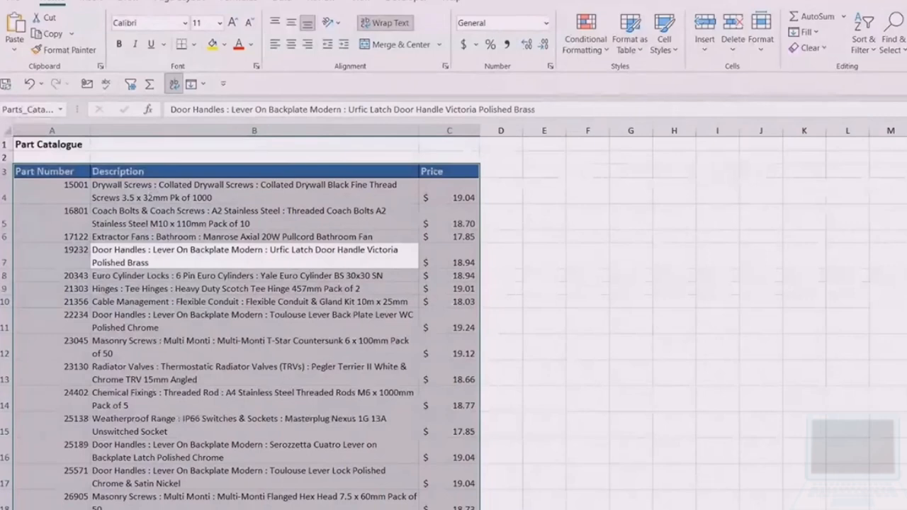
click(340, 509)
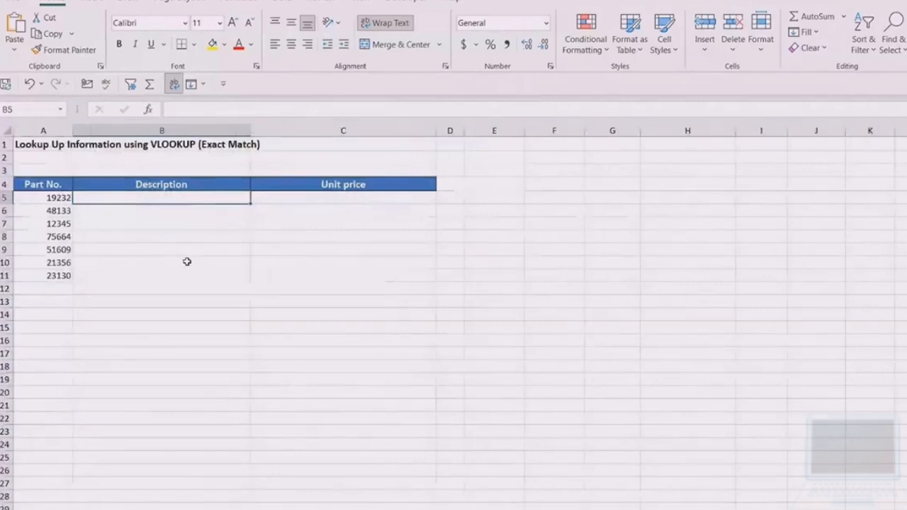
click(241, 3)
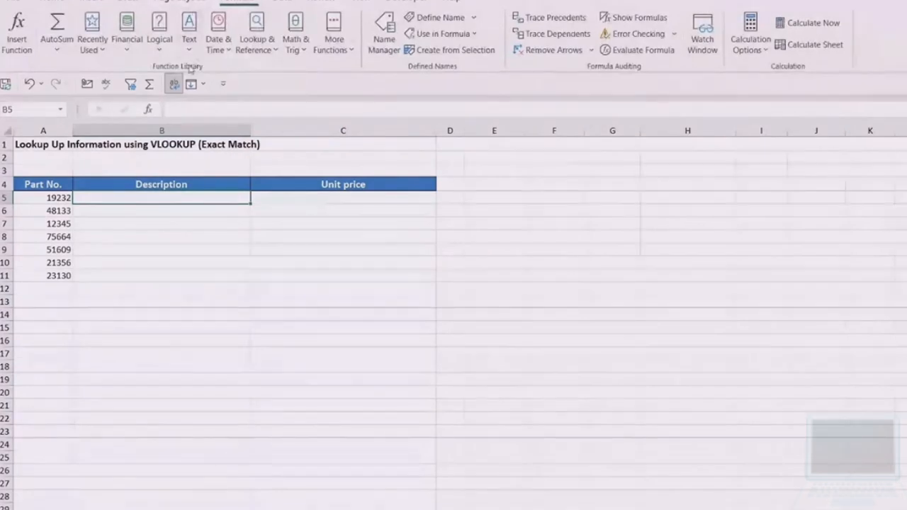
click(256, 45)
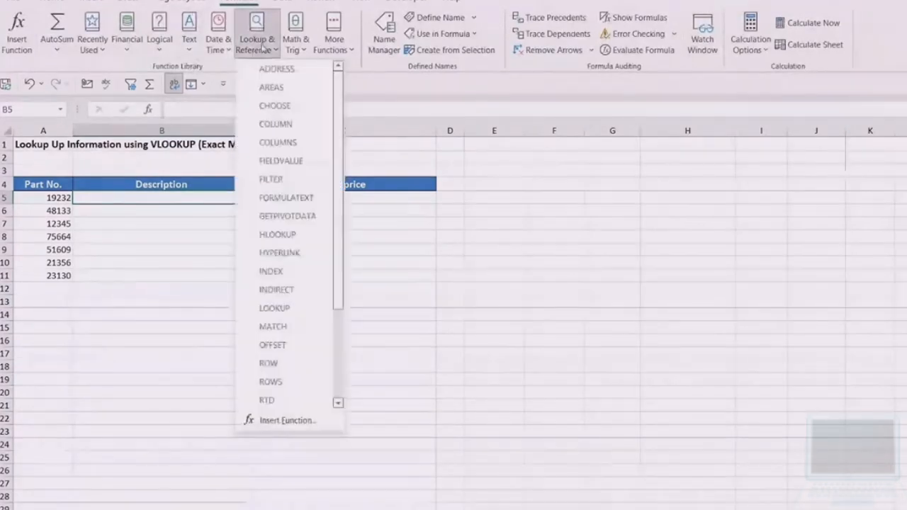
drag(337, 100, 337, 189)
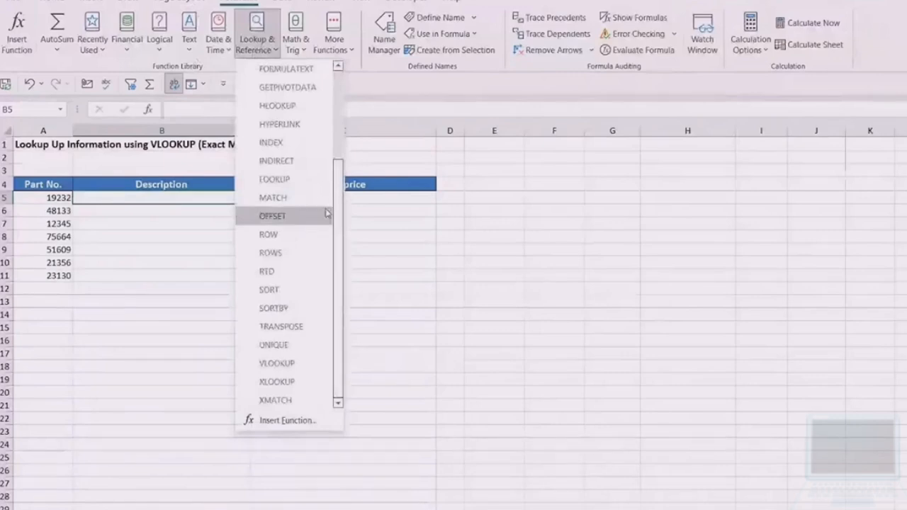
click(283, 364)
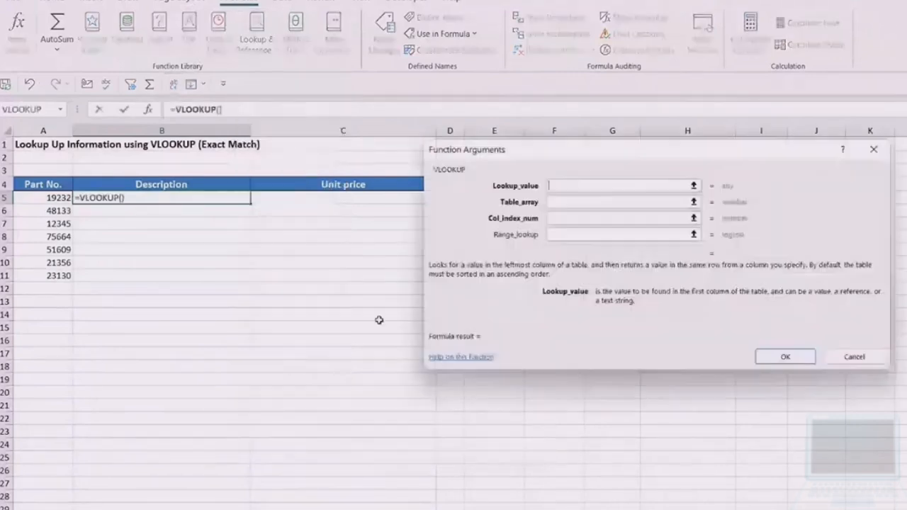
drag(577, 155, 472, 153)
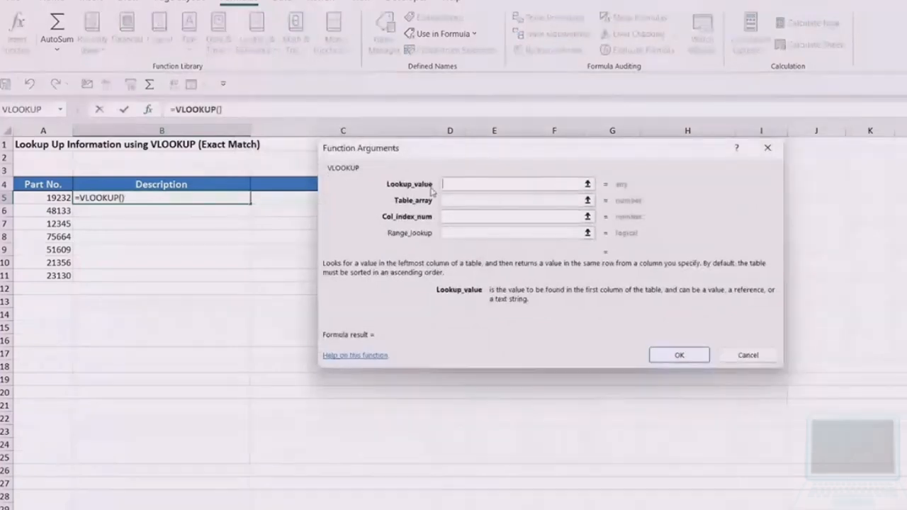
click(749, 355)
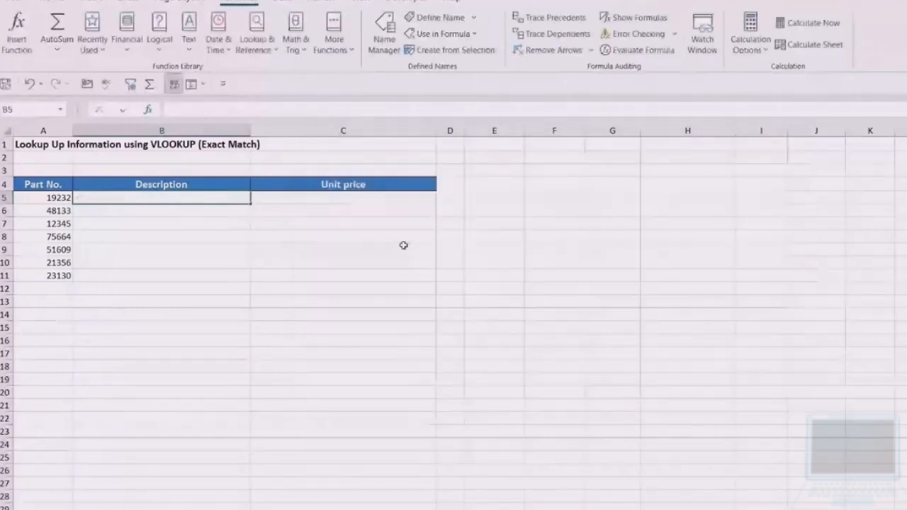
scroll(457, 358, up, 2)
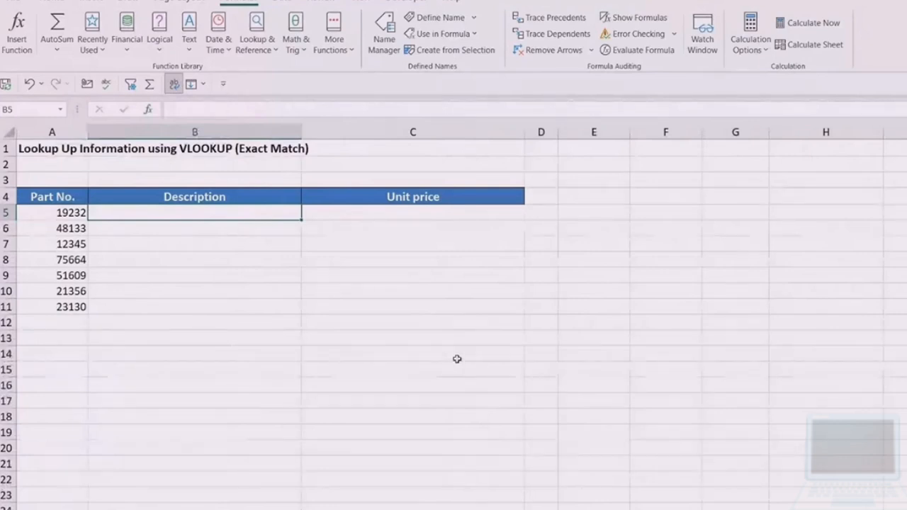
text(=VLOOKUP)
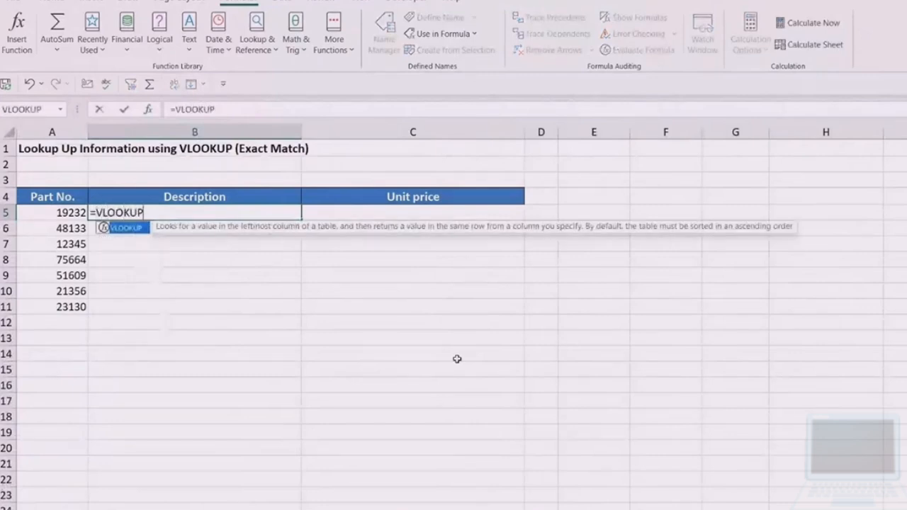
key(Tab)
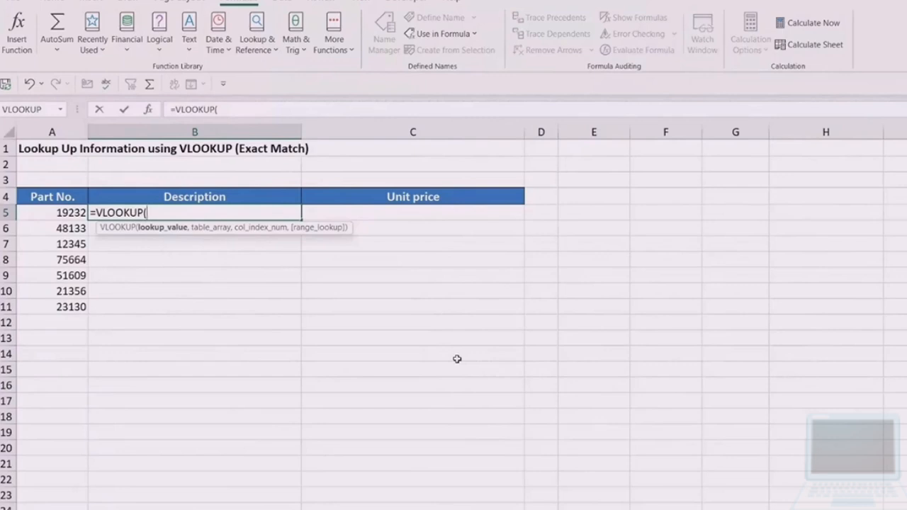
key(Escape)
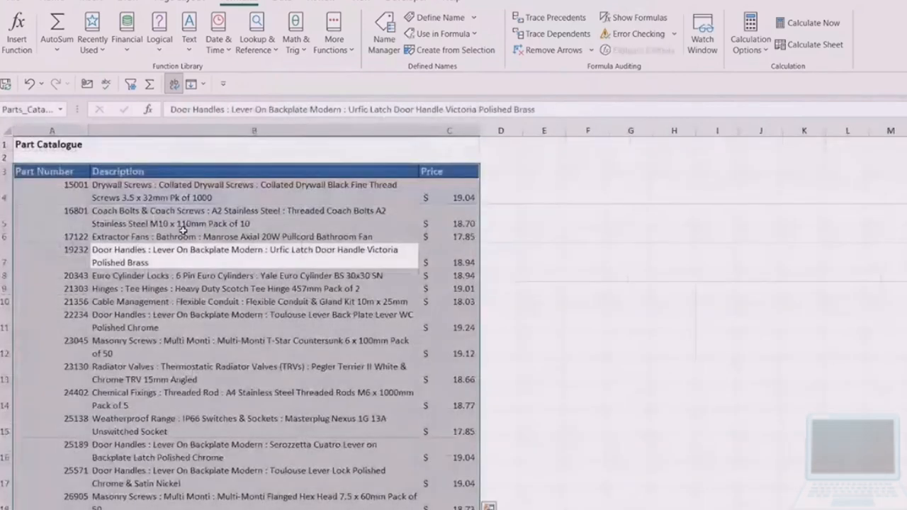
click(103, 233)
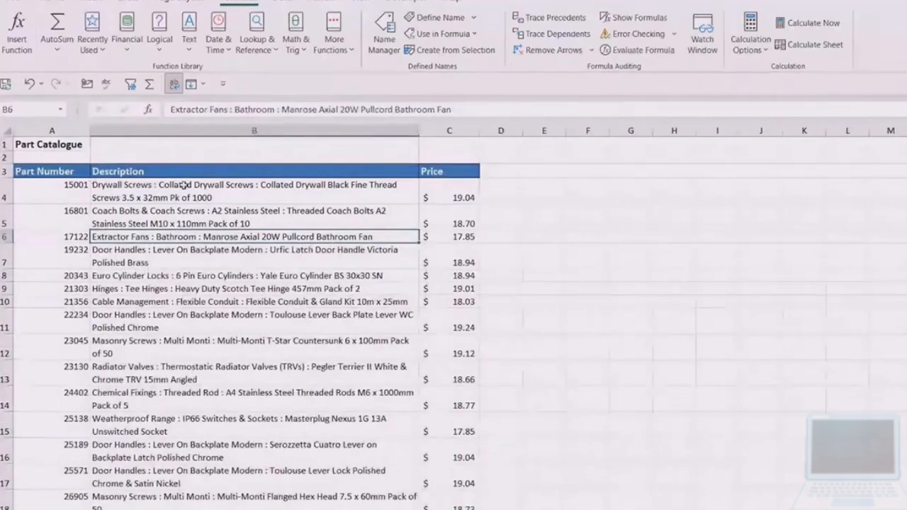
click(184, 185)
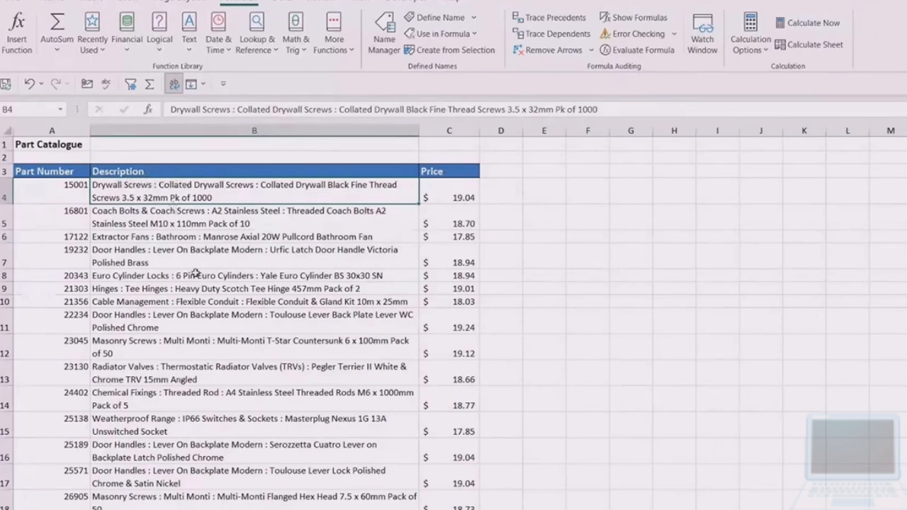
- On the lookup sheet, start a VLOOKUP in cell B5 with A5 as the lookup value and the named range Parts_Catalogue as the table array
click(184, 508)
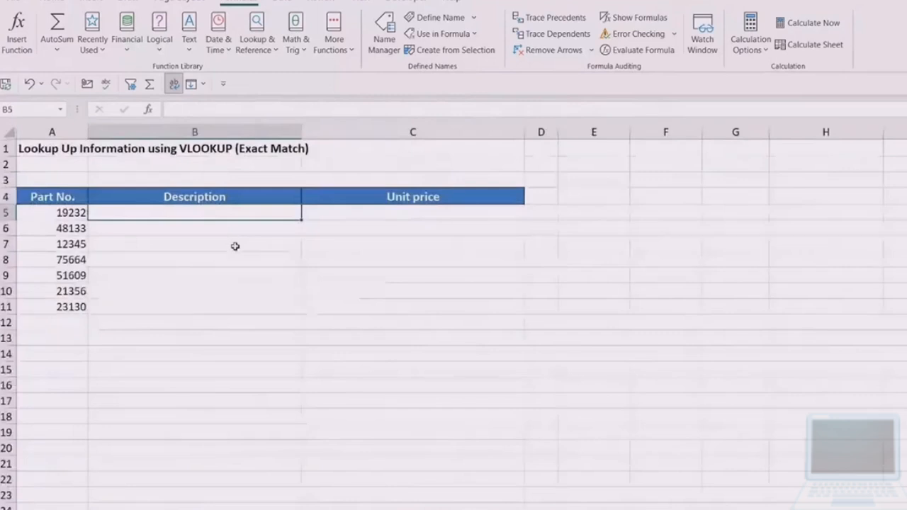
text(=VLOOKUP()
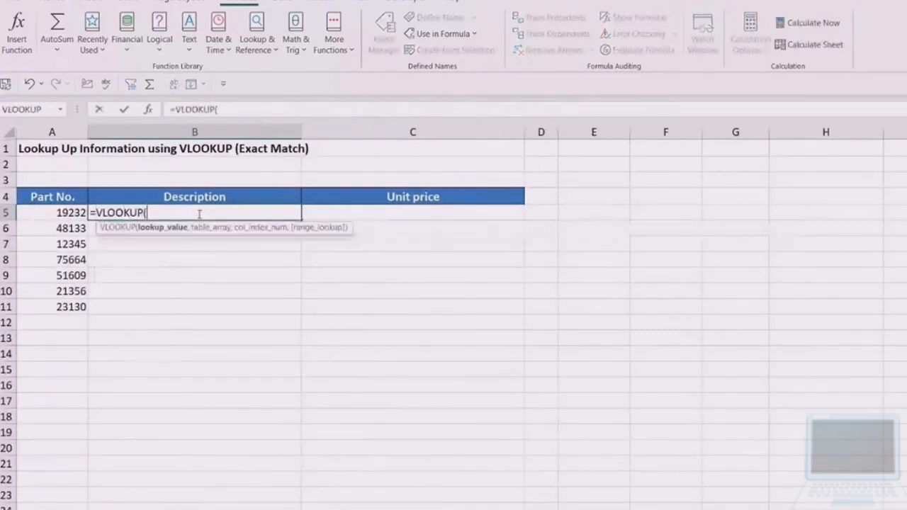
click(72, 214)
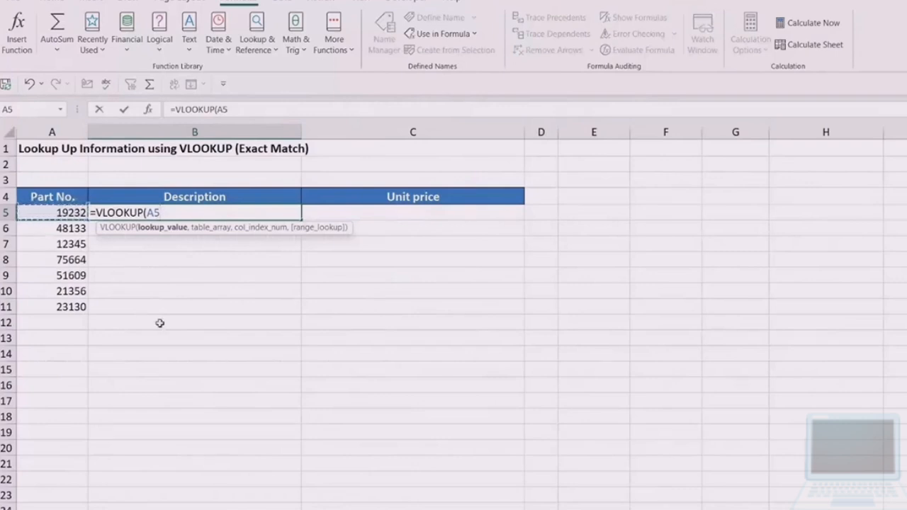
text(,)
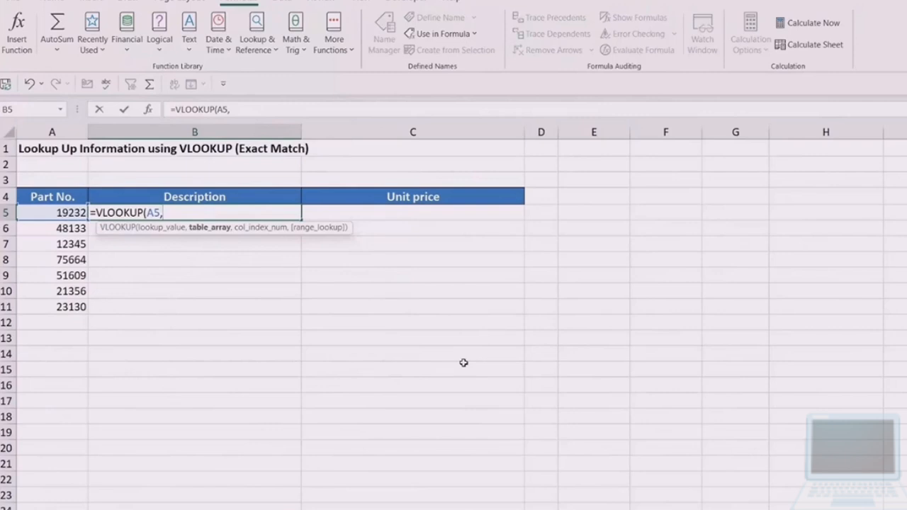
key(F3)
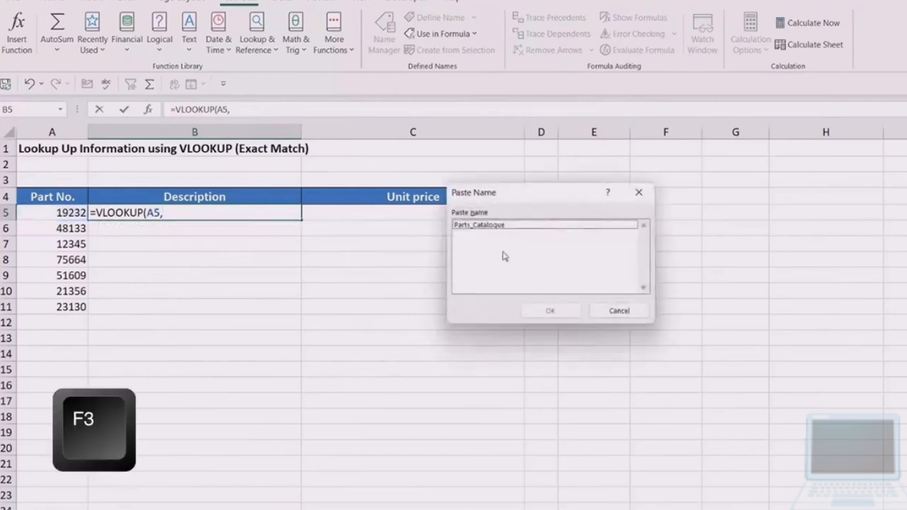
click(496, 225)
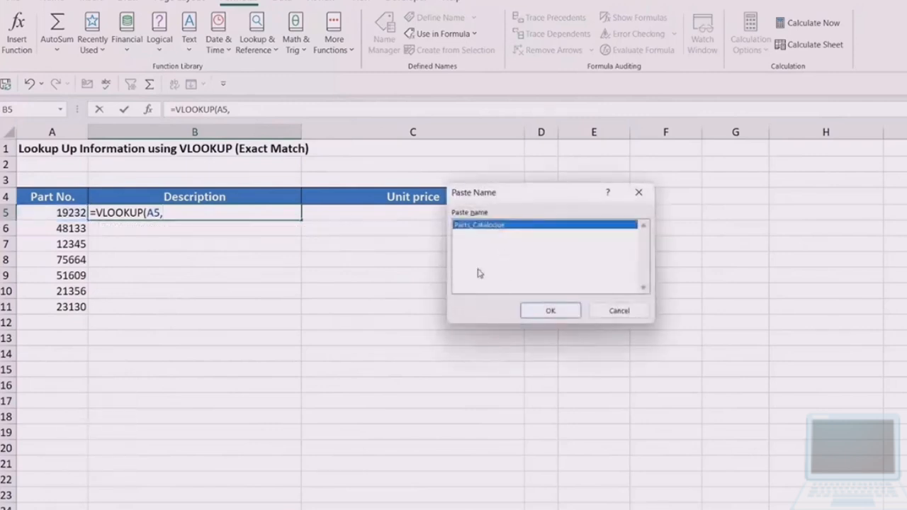
click(548, 310)
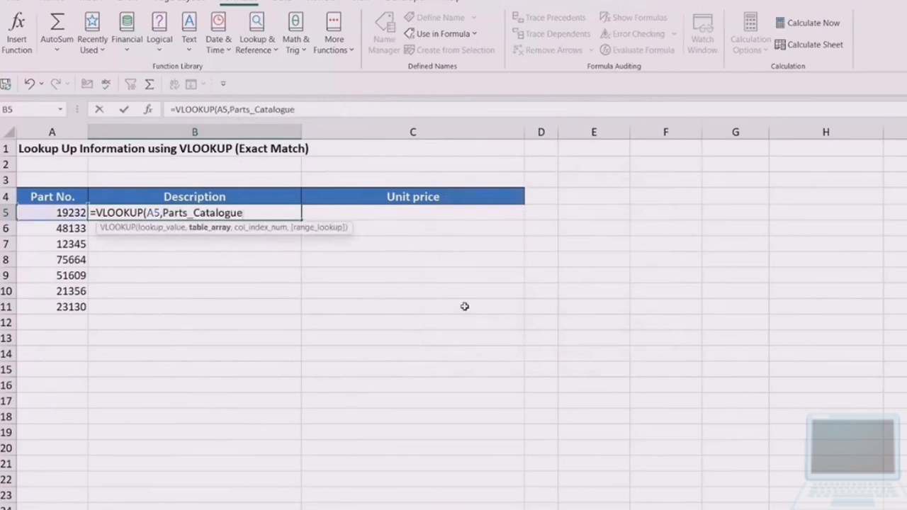
- Complete the Description formula in B5 with column index 2 and FALSE for an exact match, keeping the cell selected
text(,)
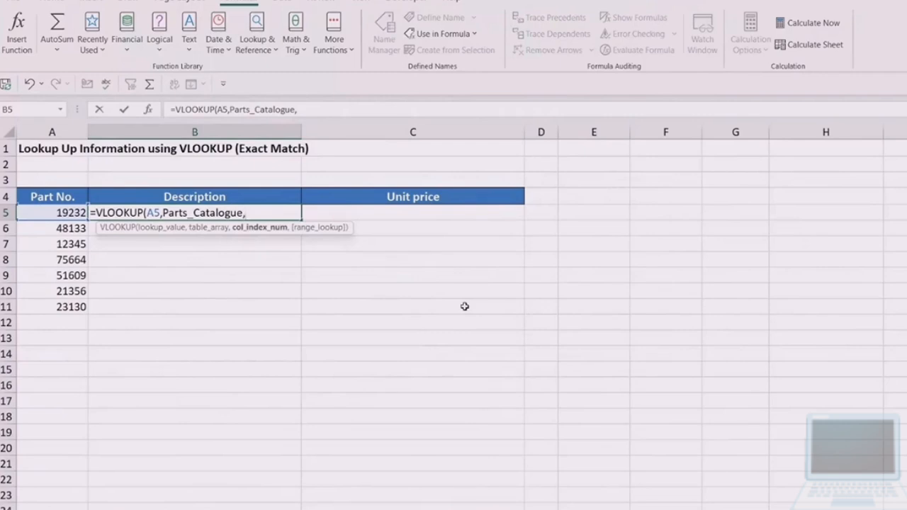
text(2)
text())
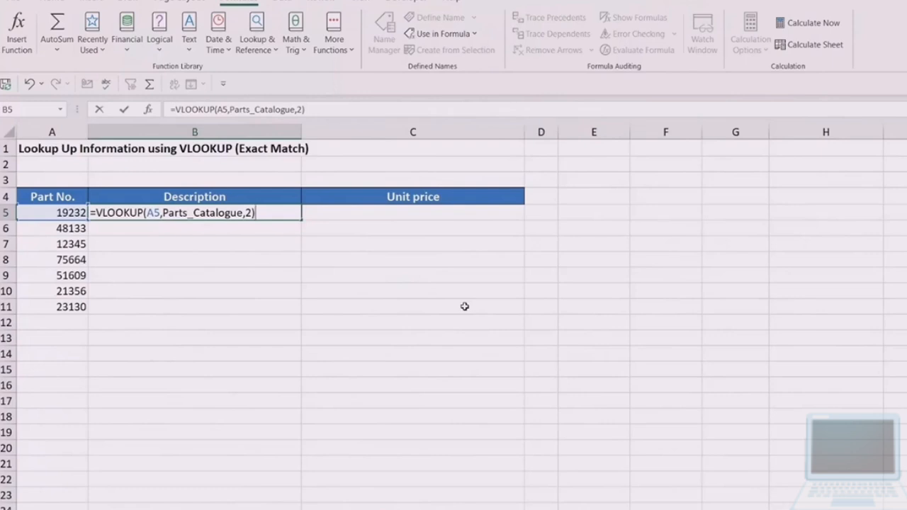
key(BackSpace)
text(,)
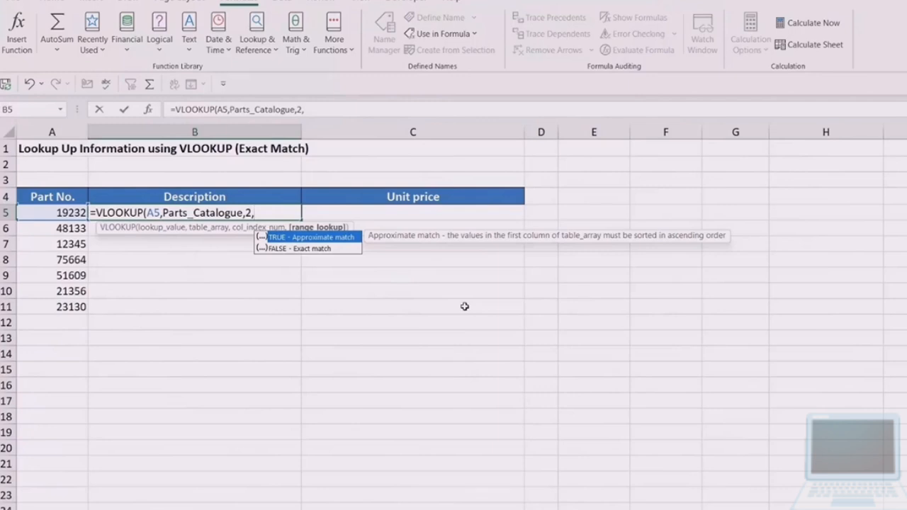
text(FALSE)
text())
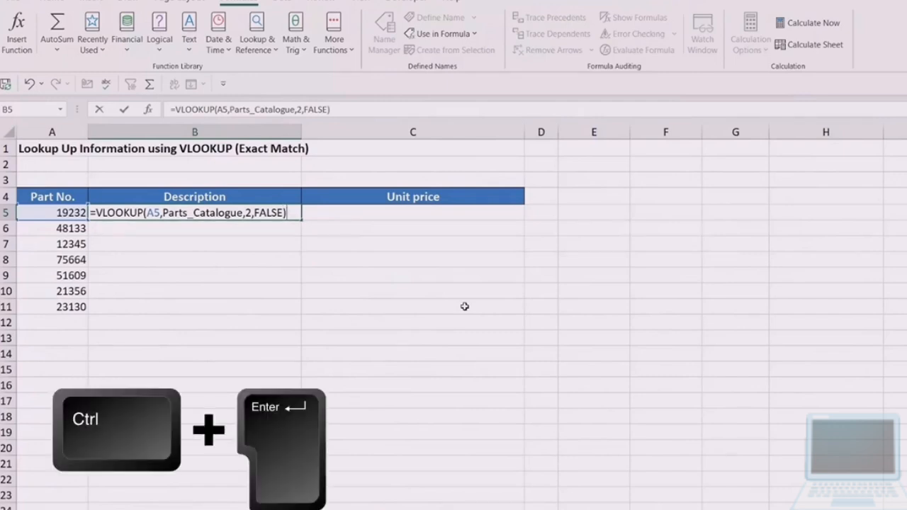
key(ctrl+Return)
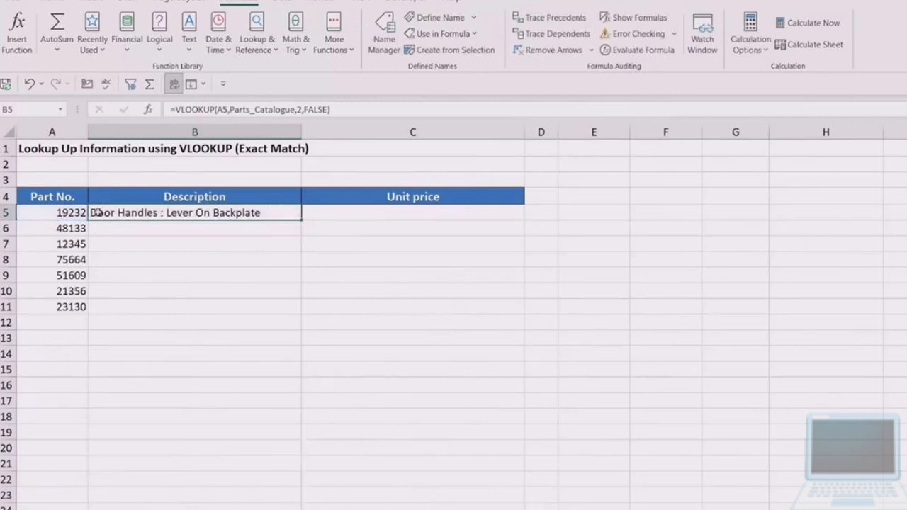
- Fill the Description formula down to row 11 and check the formula in the row of part 12345
double_click(301, 219)
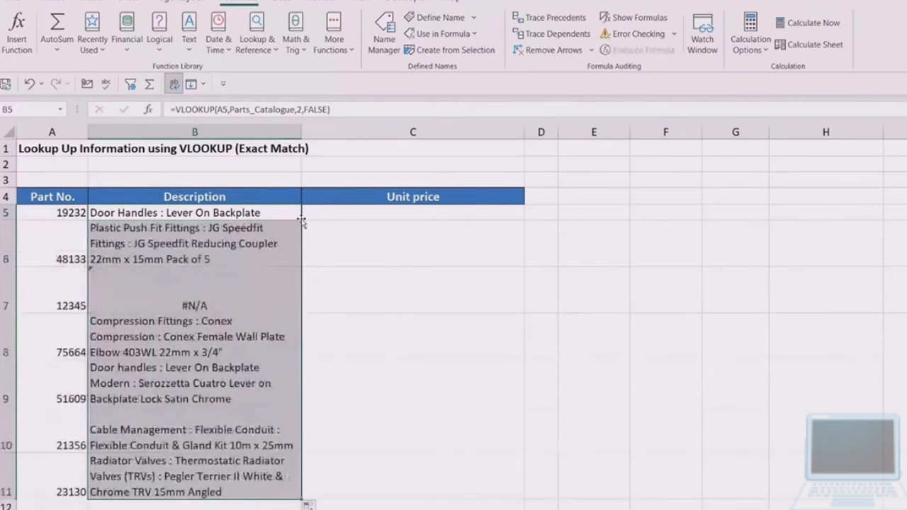
scroll(389, 311, down, 1)
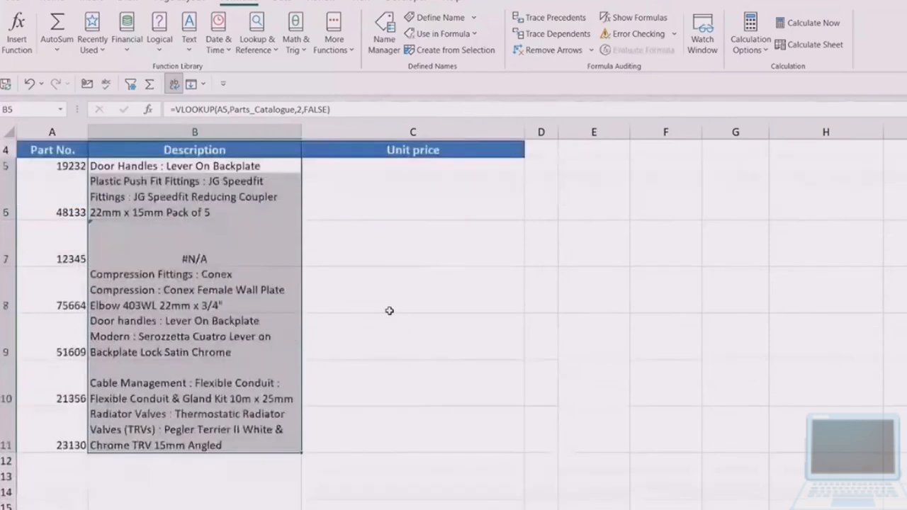
click(162, 251)
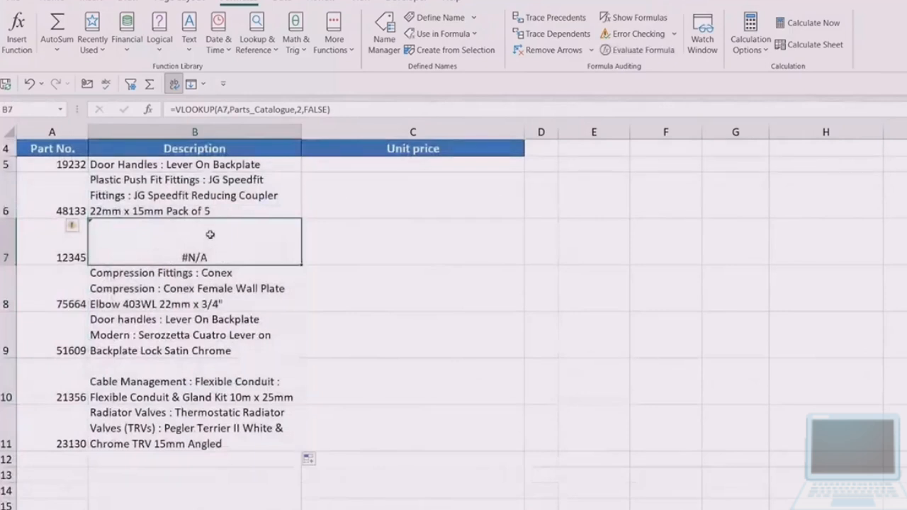
scroll(203, 256, up, 1)
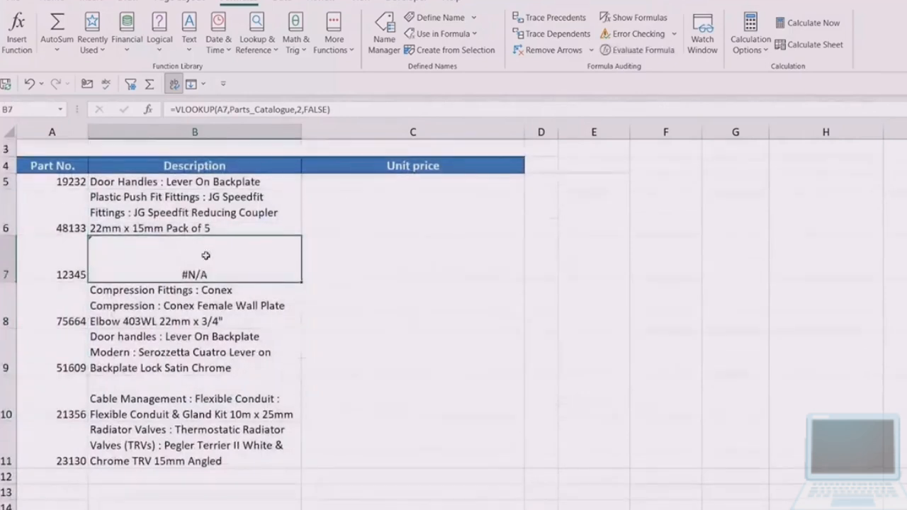
scroll(206, 255, up, 2)
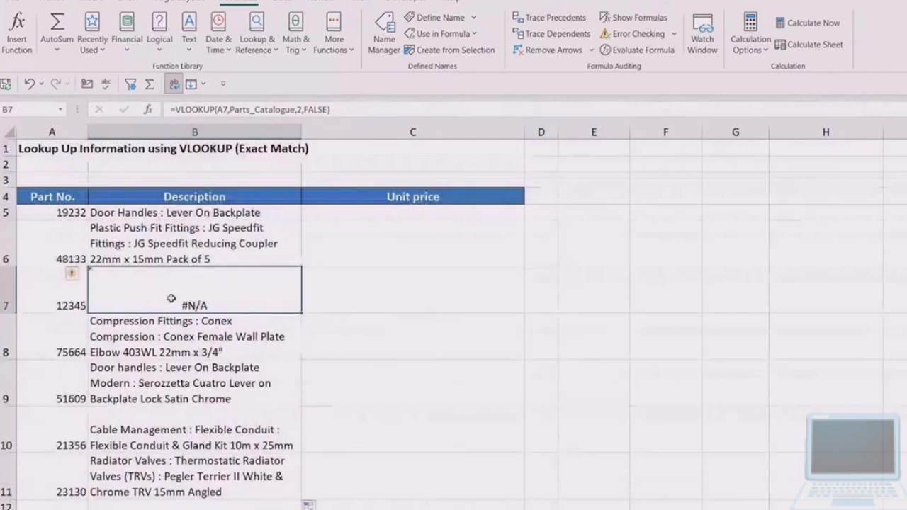
- Check the catalogue's Price column and start a VLOOKUP in C5 with A5 as the lookup value and Parts_Catalogue as the table array
click(403, 209)
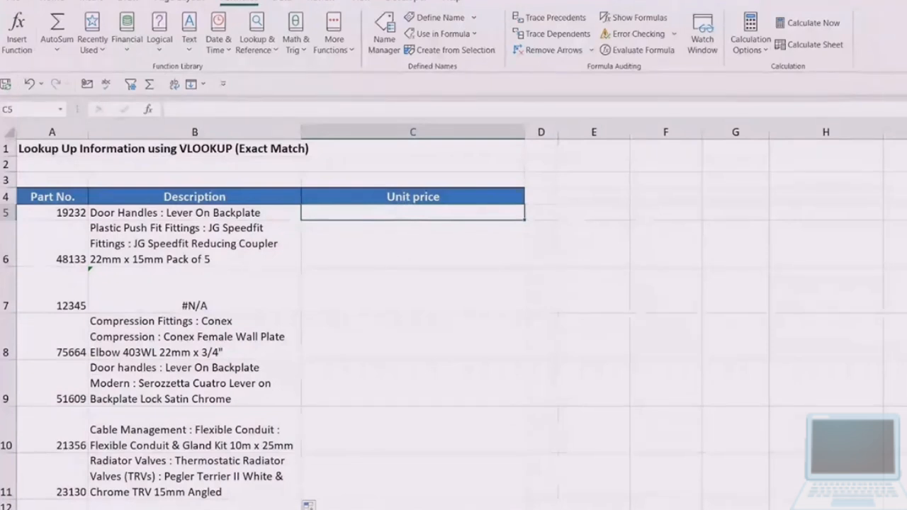
click(241, 509)
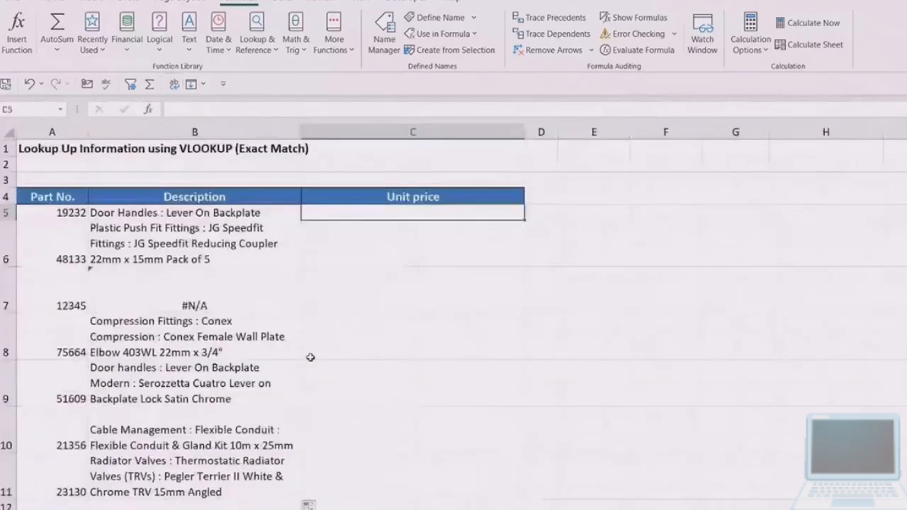
text(=V)
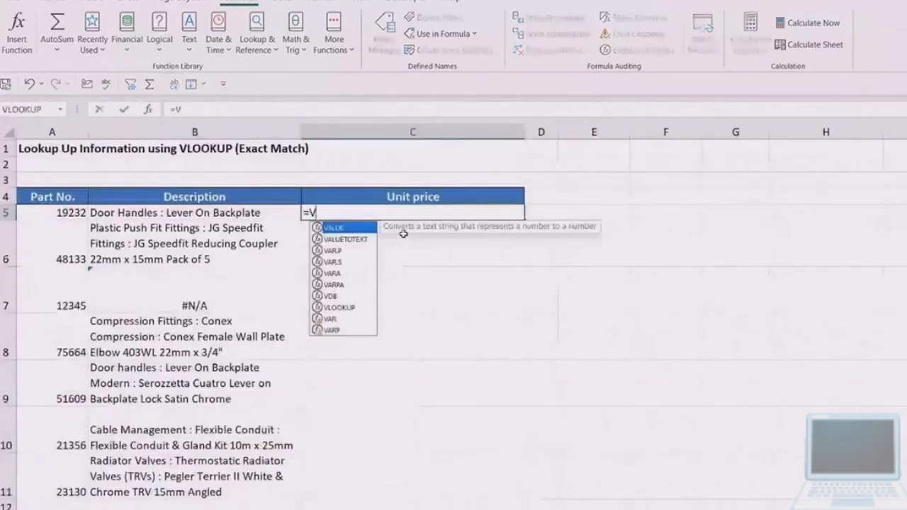
text(LOOK)
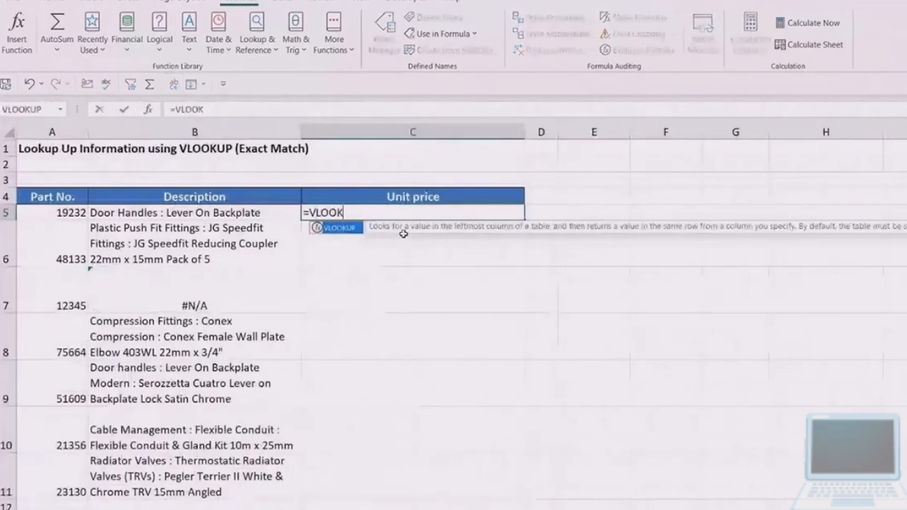
key(Tab)
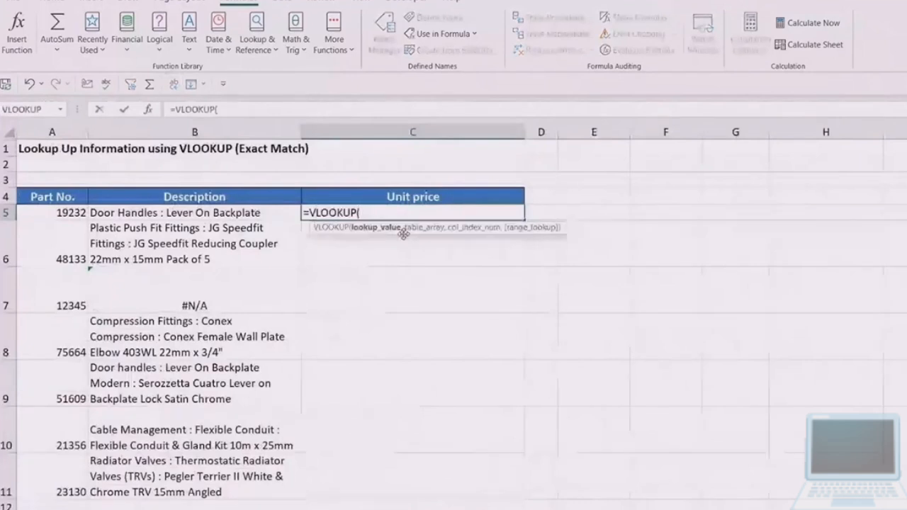
click(62, 216)
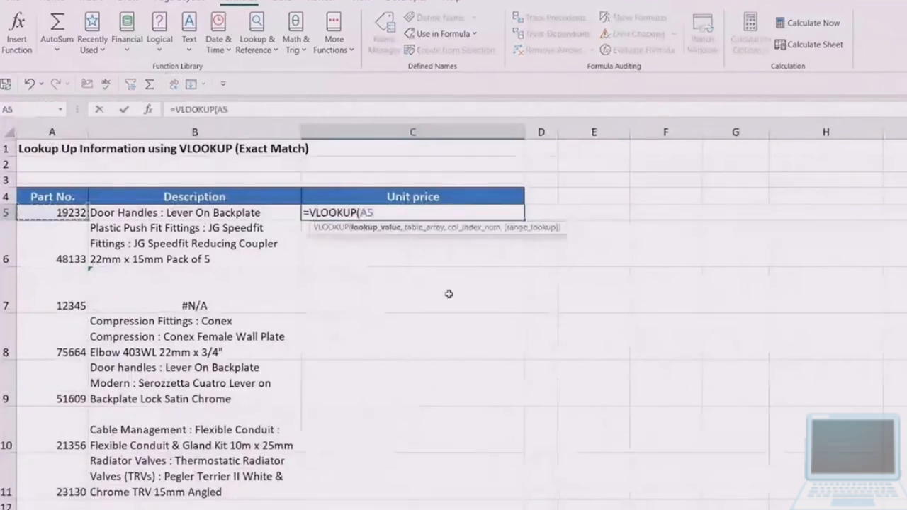
text(,)
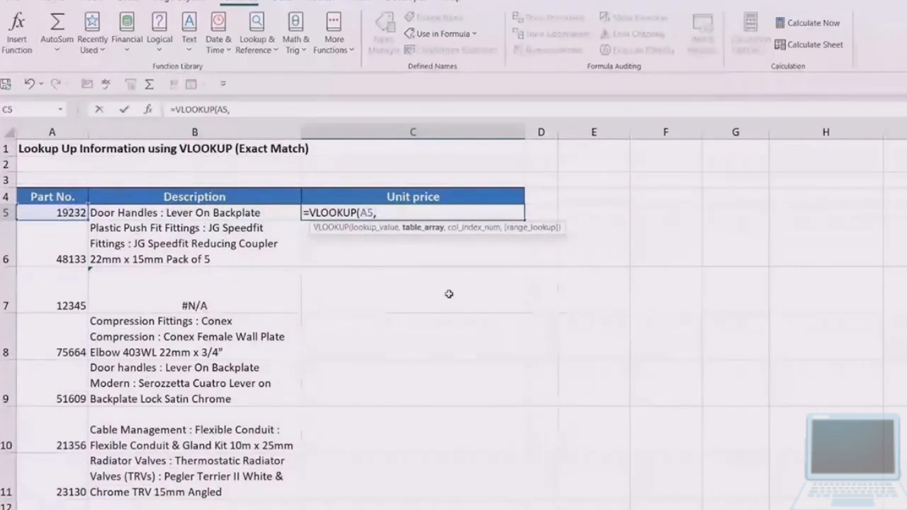
key(F3)
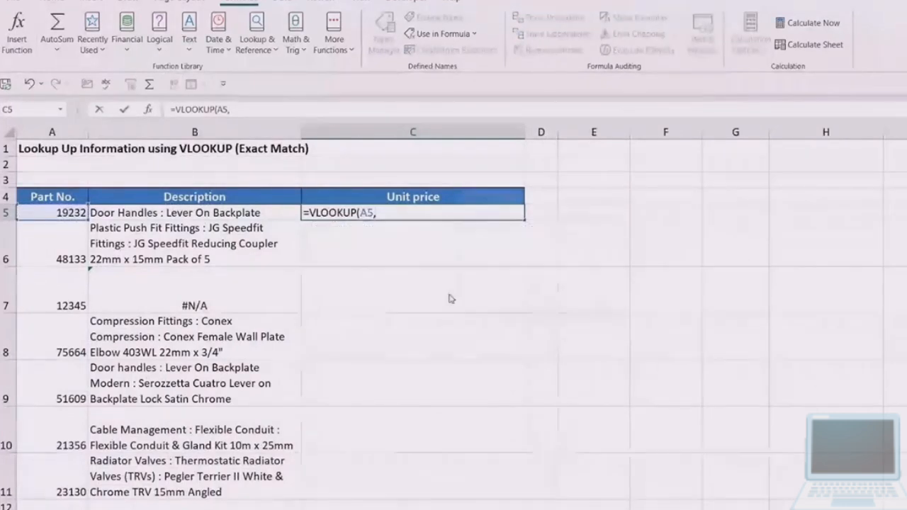
click(497, 226)
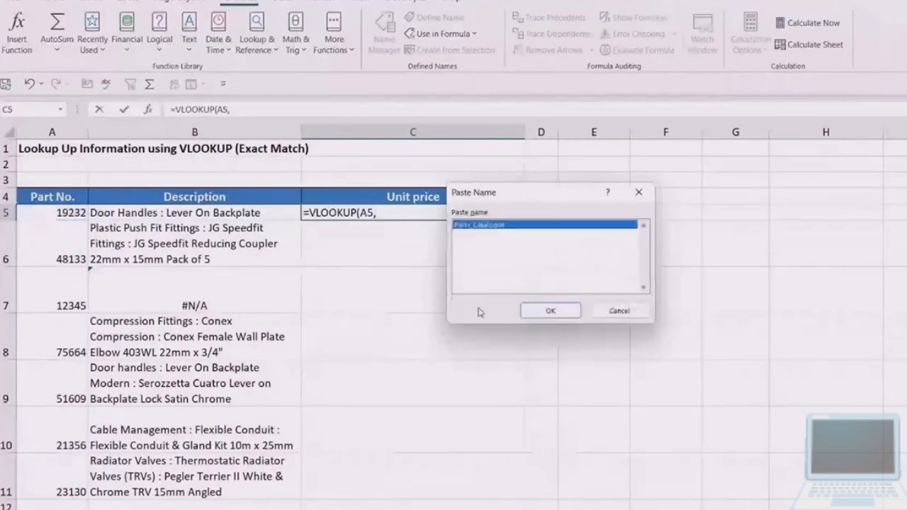
click(558, 309)
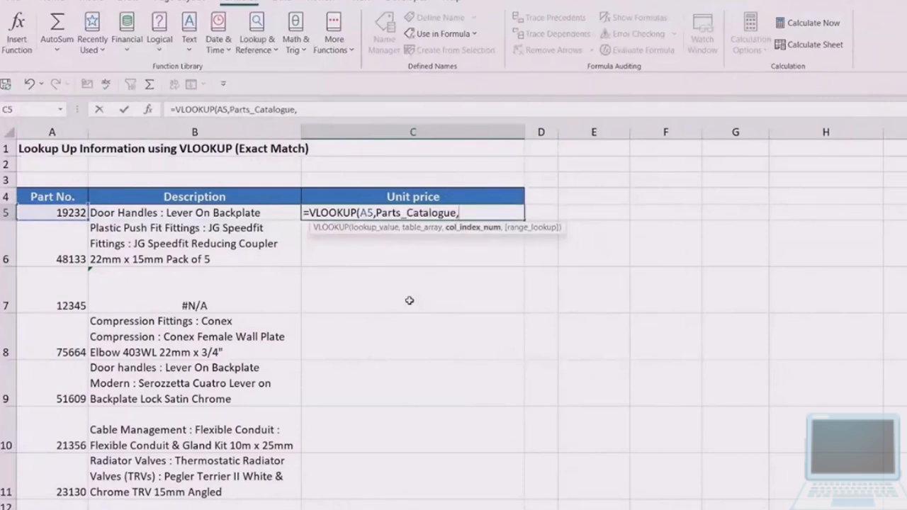
- Complete the Unit price formula in C5 with column index 3 and 0 for an exact match, keeping the cell selected
text(3,)
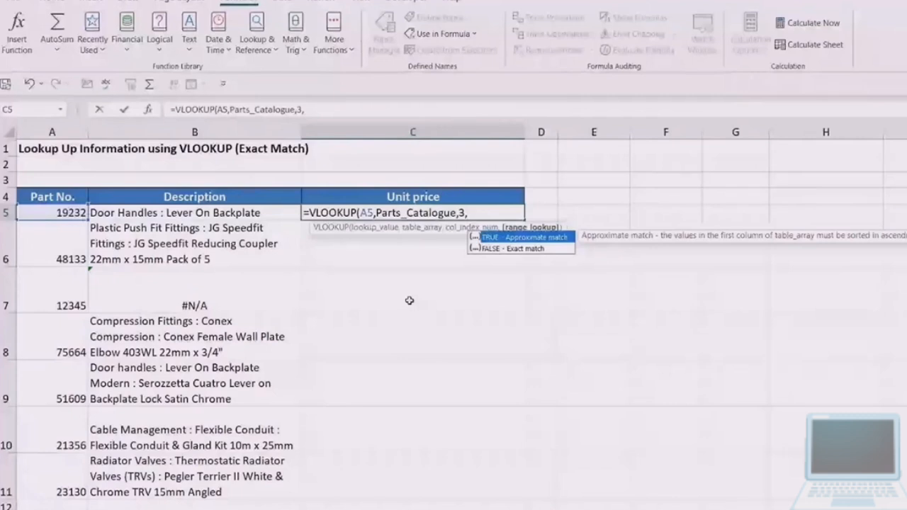
text(0)
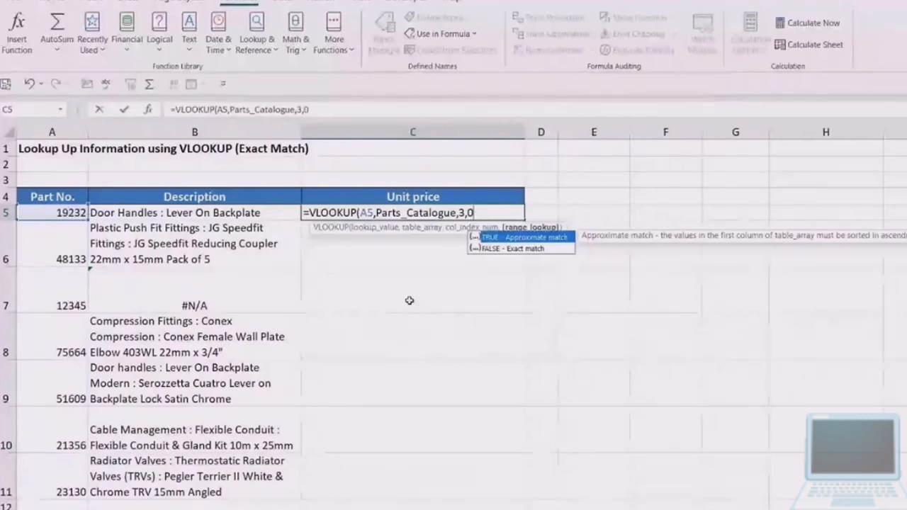
key(BackSpace)
key(BackSpace)
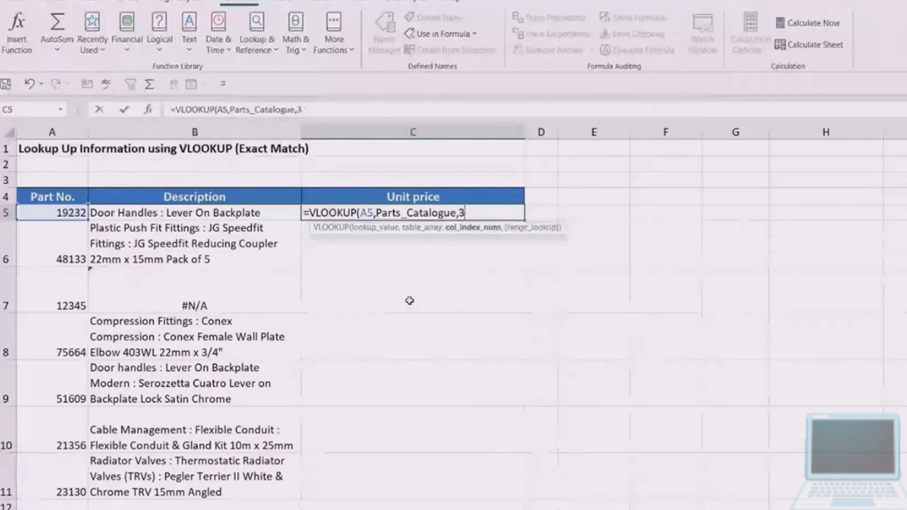
text(,0))
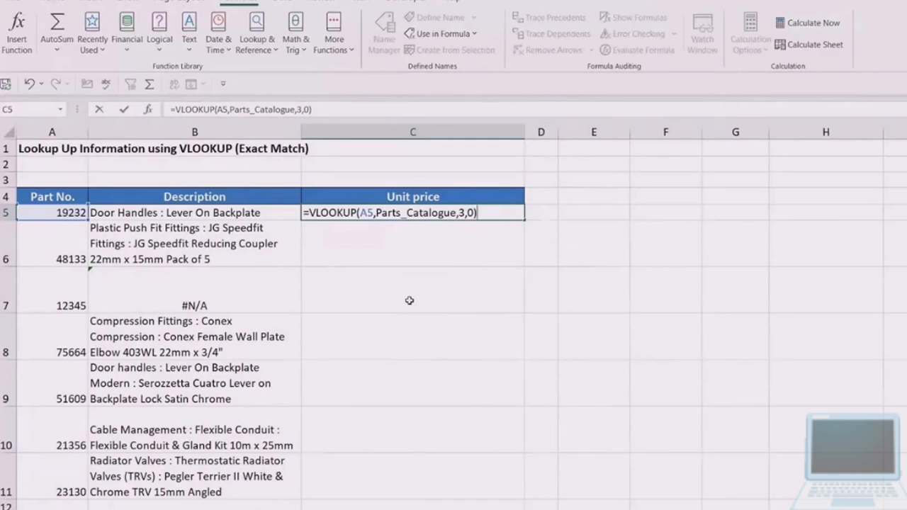
key(ctrl+Return)
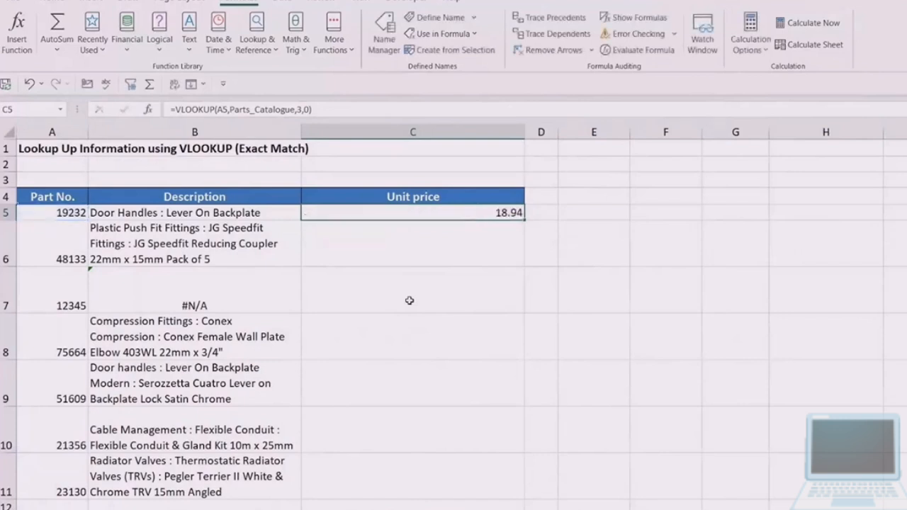
- Fill the Unit price formula down to row 11 and check the formulas in C5 and C7
double_click(524, 220)
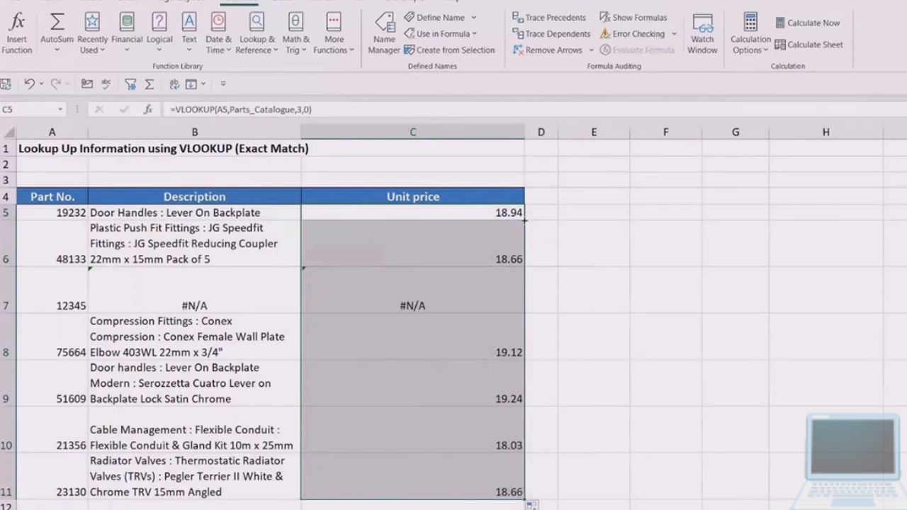
click(435, 213)
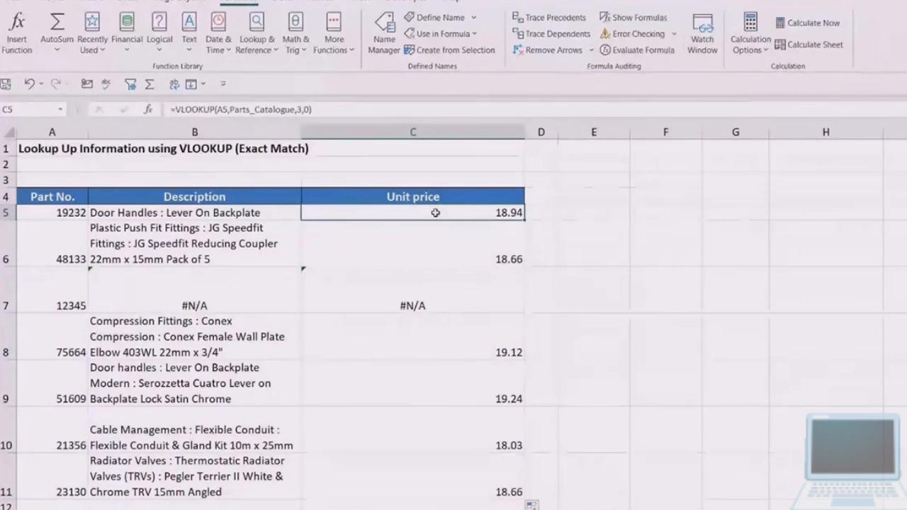
click(359, 275)
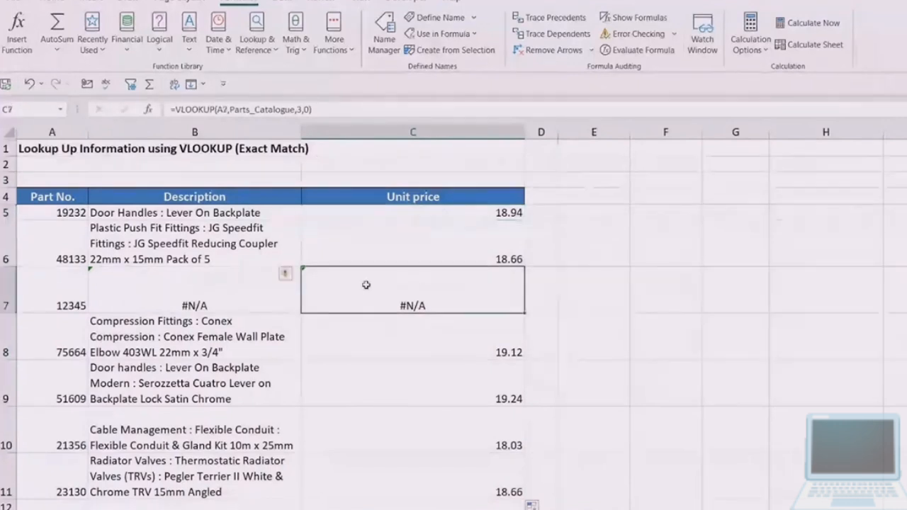
- Check the Description formula, the Unit price formula and the part number in row 7
click(170, 289)
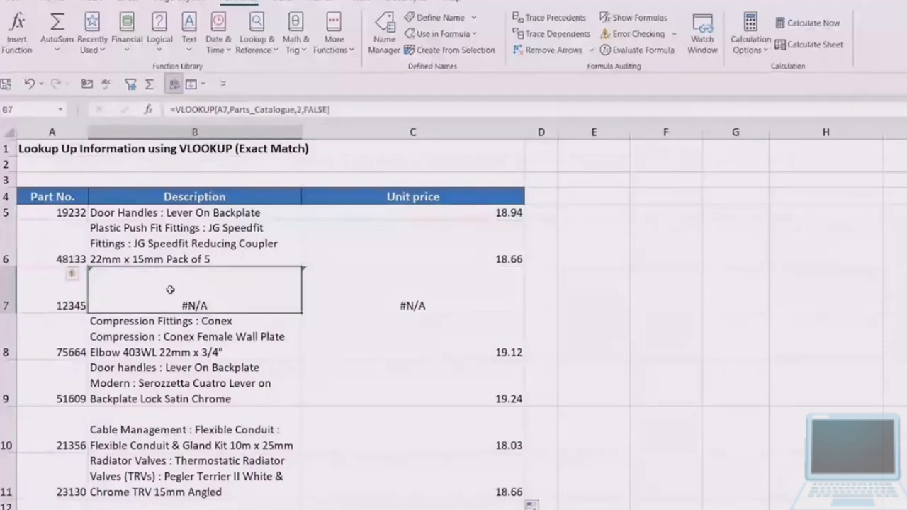
click(365, 289)
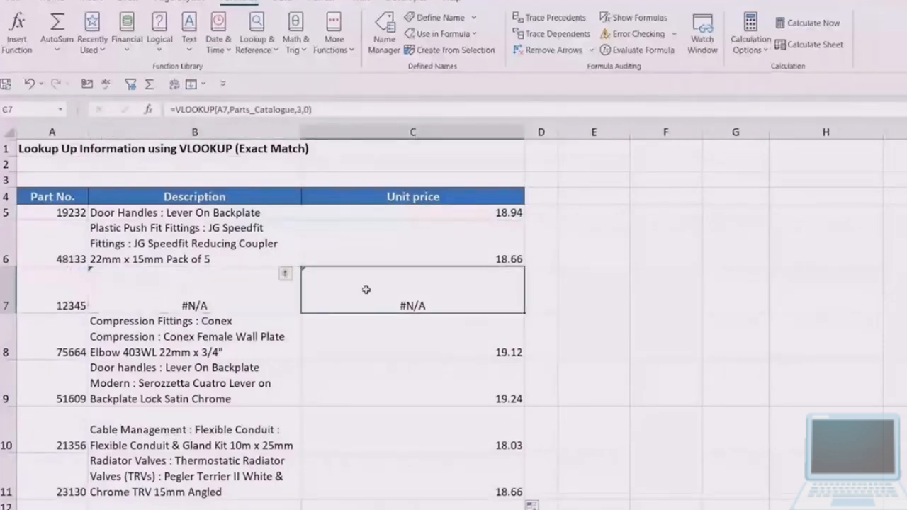
click(57, 297)
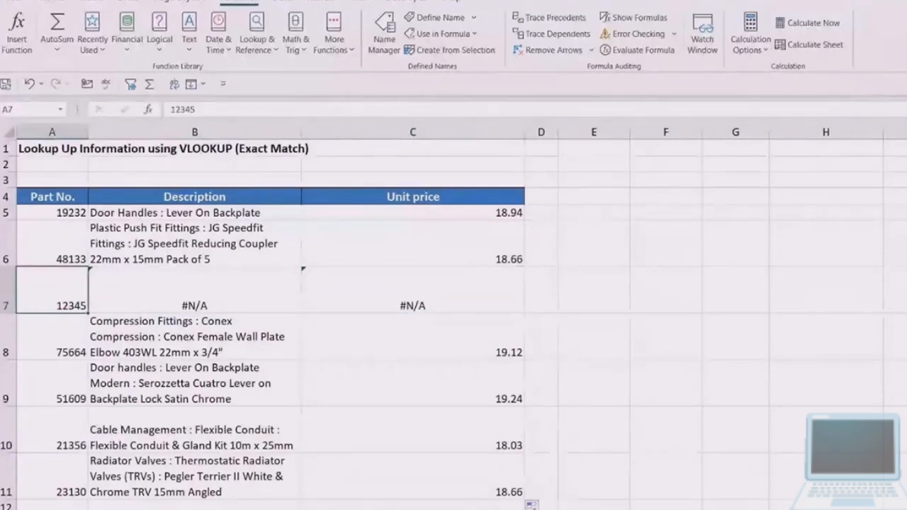
- Search the Part Catalogue sheet for part number 12345, dismissing the search when done
key(ctrl+Page_Down)
click(65, 278)
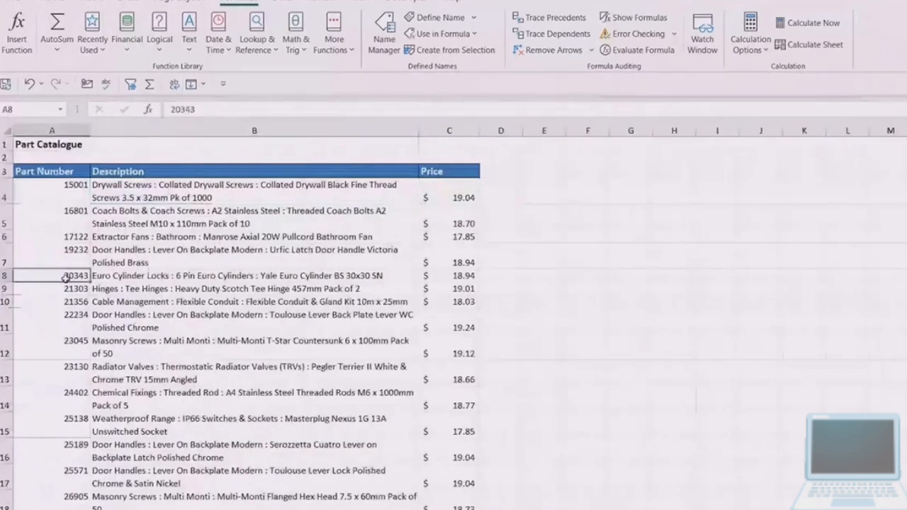
key(ctrl+f)
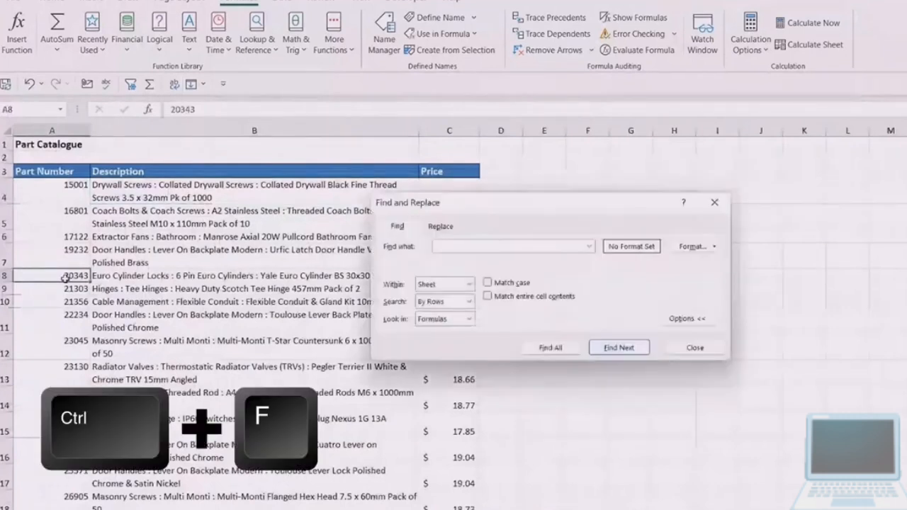
text(1)
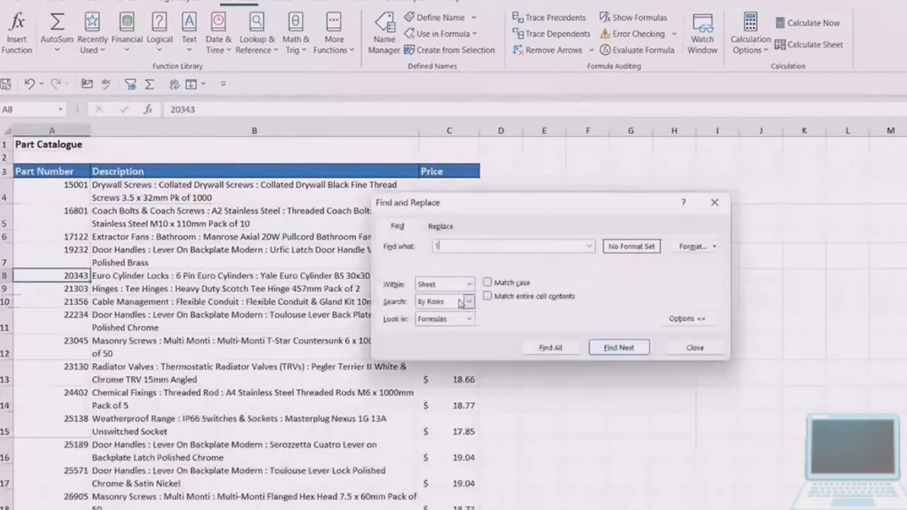
text(2345)
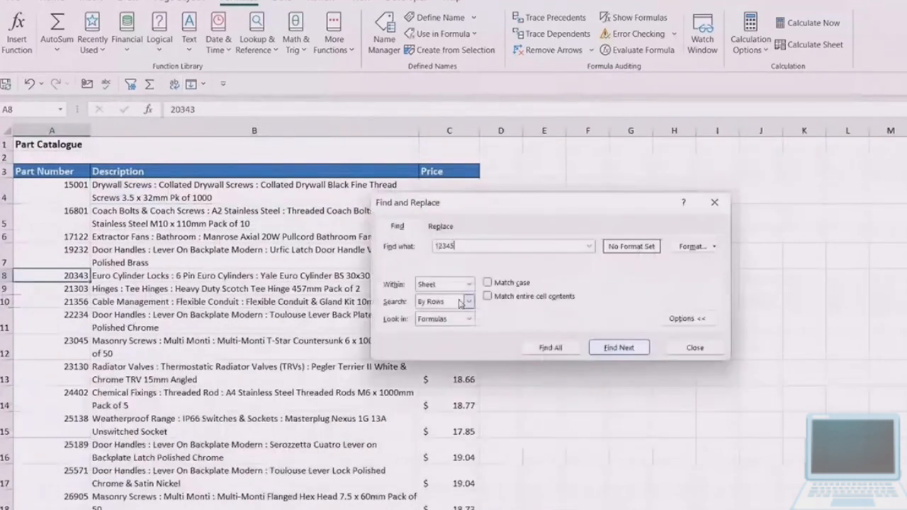
click(640, 348)
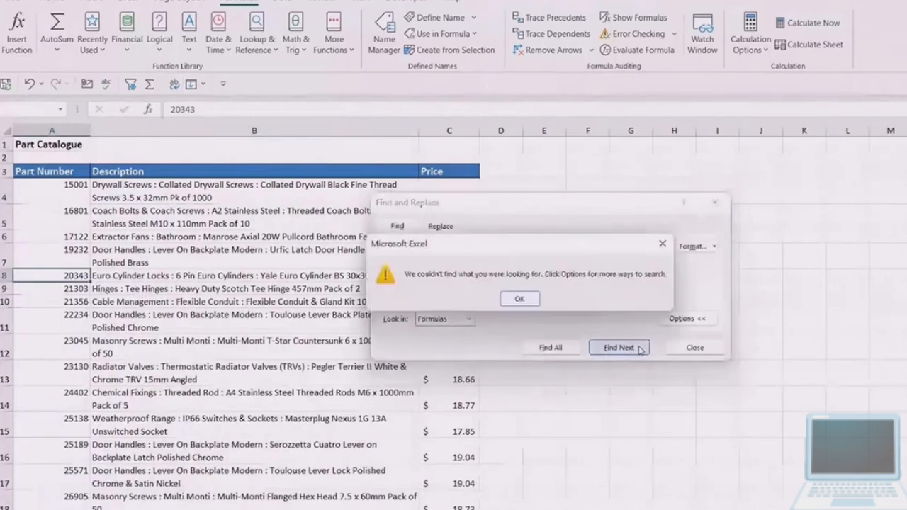
click(522, 300)
click(694, 347)
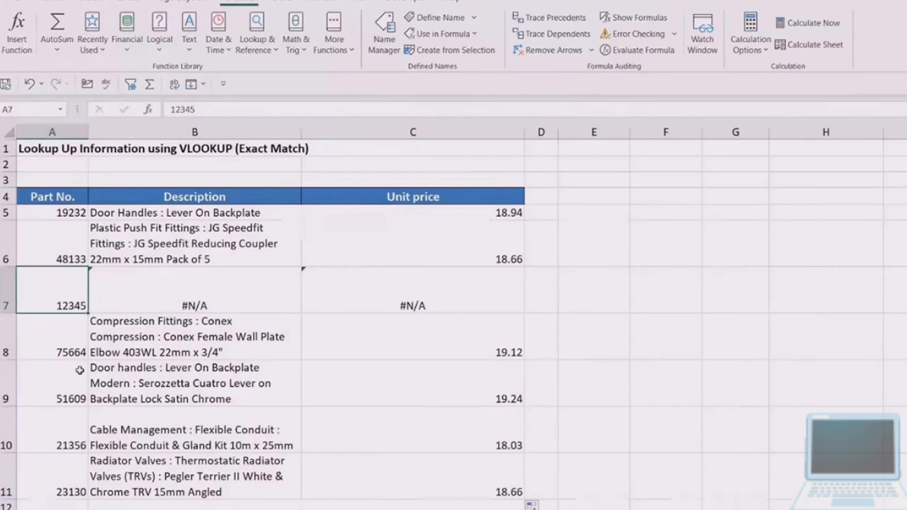
- Compare the Description and Unit price lookup formulas in B7 and C7 on the lookup sheet
click(235, 298)
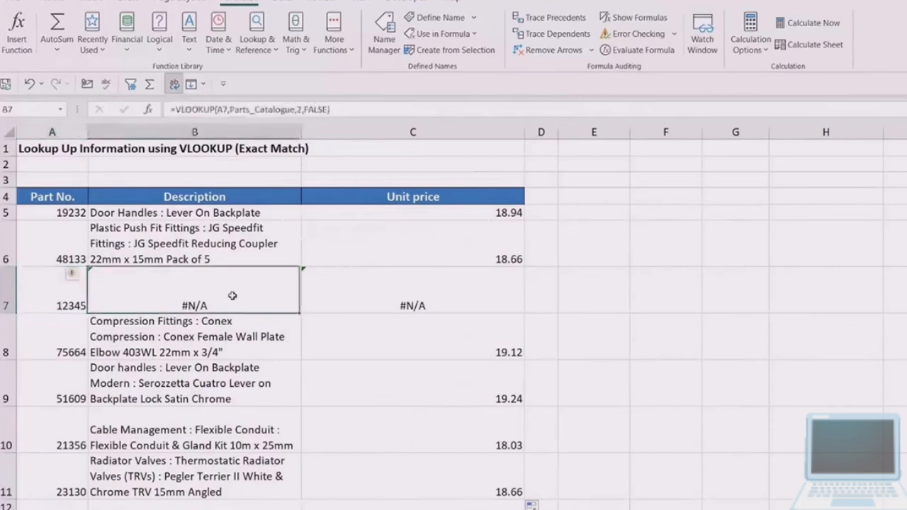
click(372, 297)
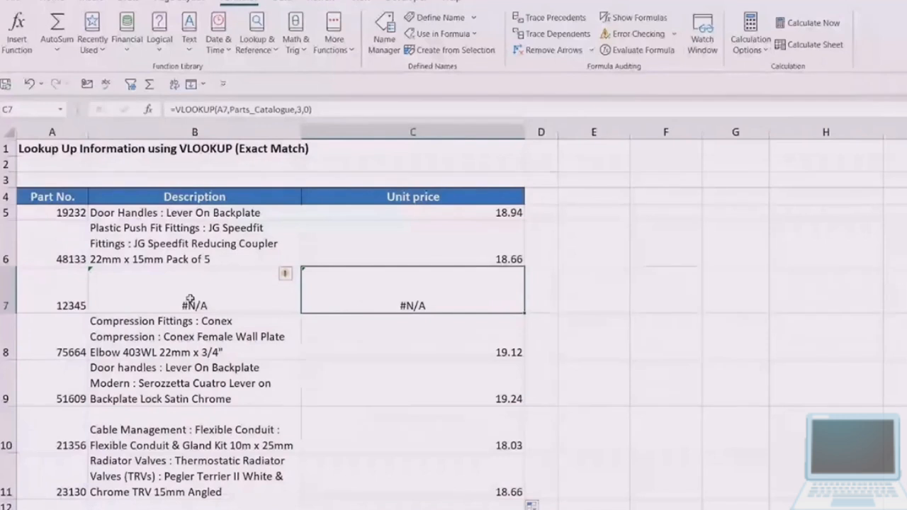
click(190, 299)
click(350, 301)
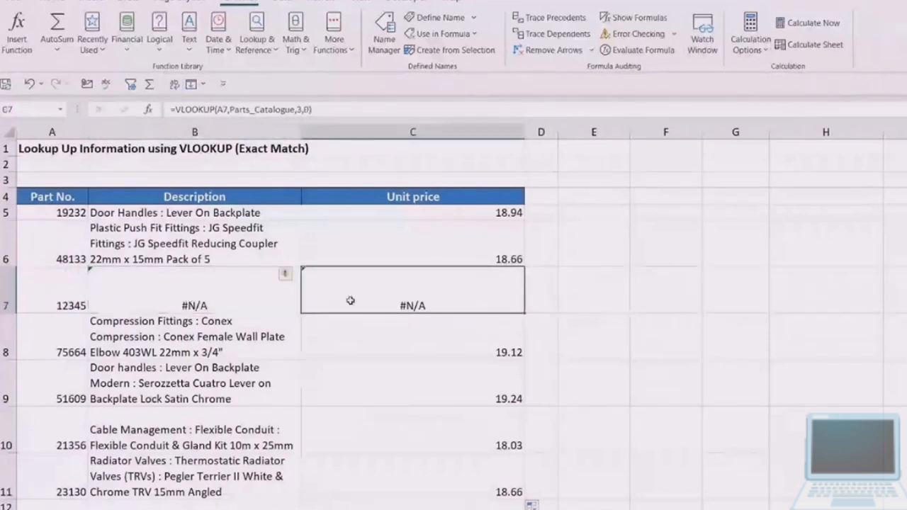
key(Left)
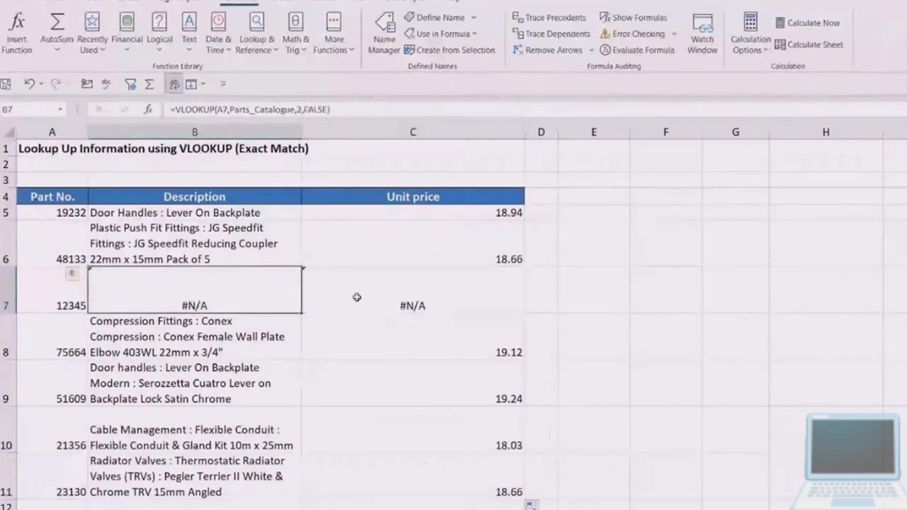
click(357, 296)
click(167, 297)
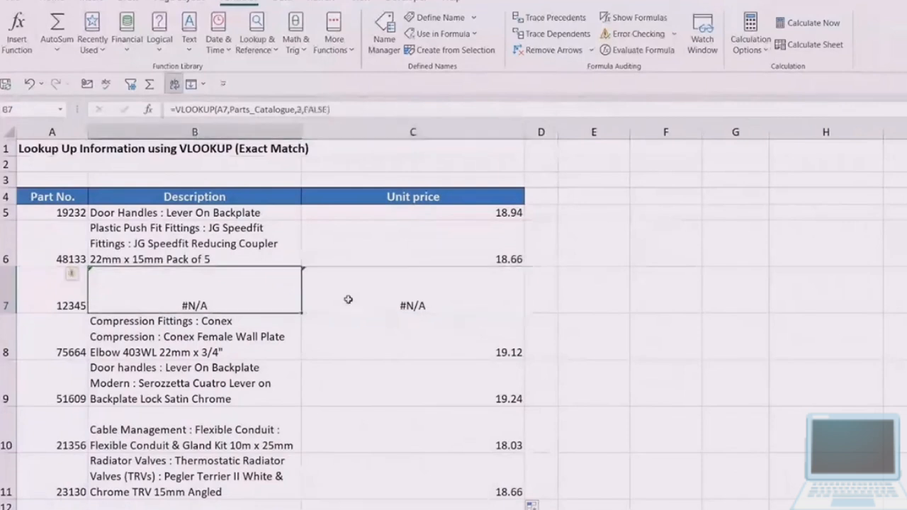
click(348, 299)
key(Left)
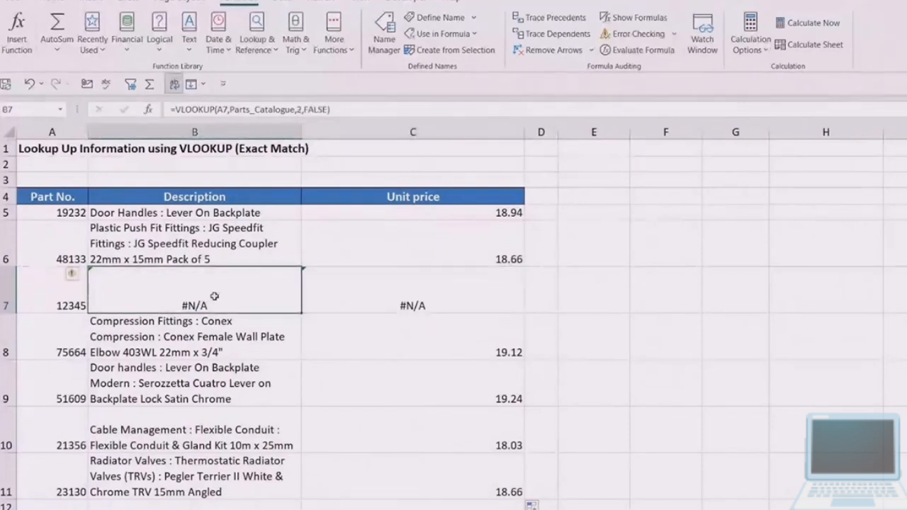
- Wrap the Description VLOOKUP in B5 in IFNA with "Part Not Found" as the fallback text, keeping the cell selected
click(191, 213)
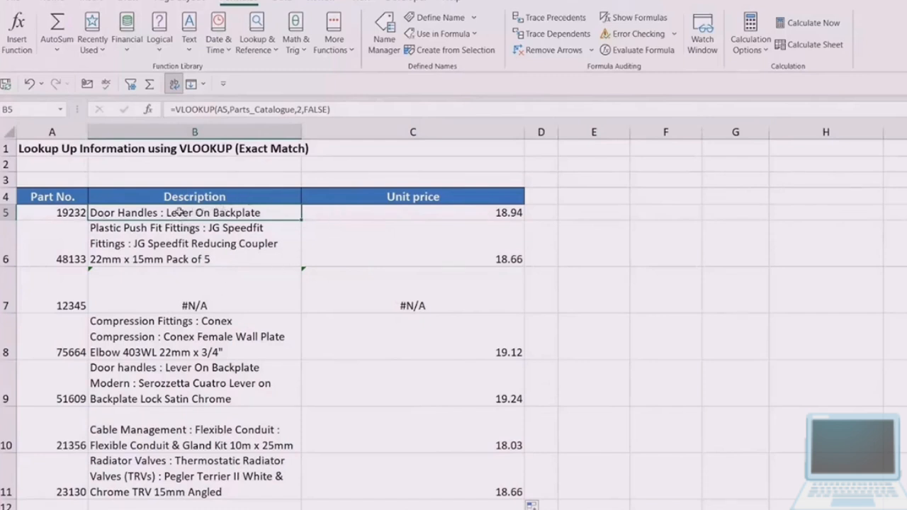
click(175, 109)
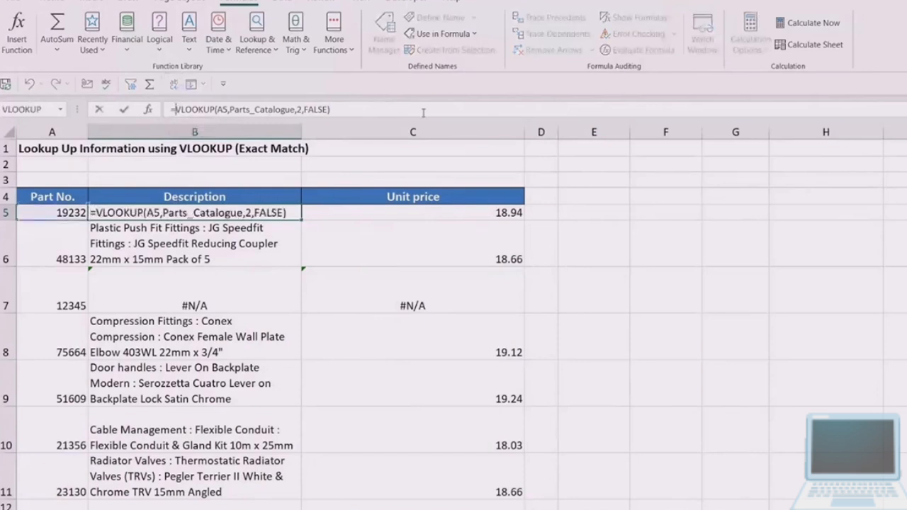
text(I)
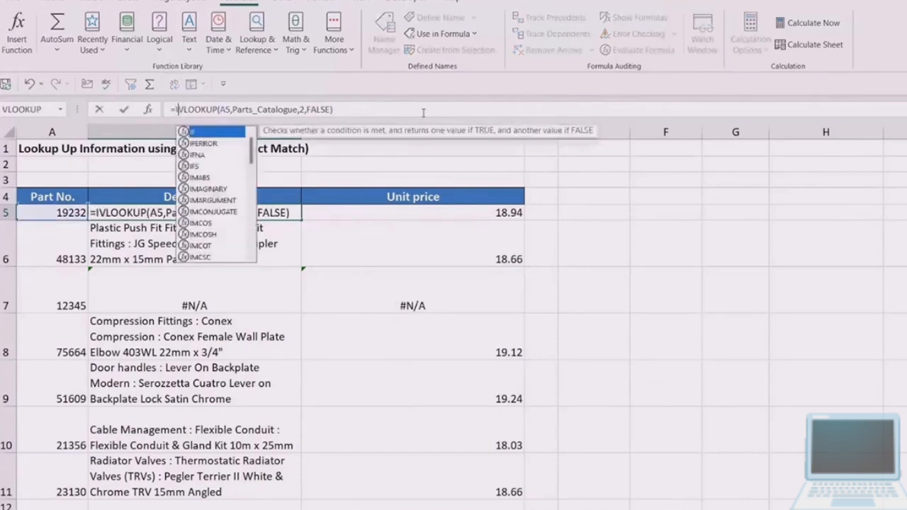
text(FNA)
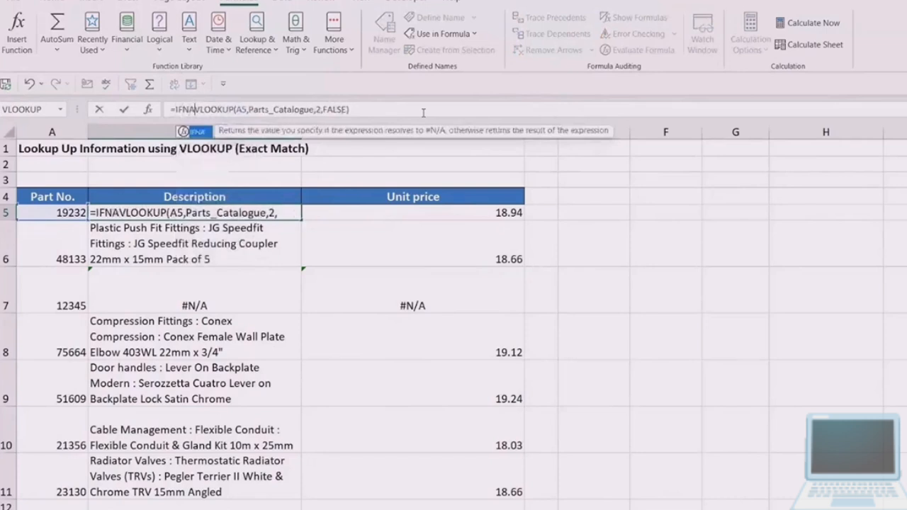
text(()
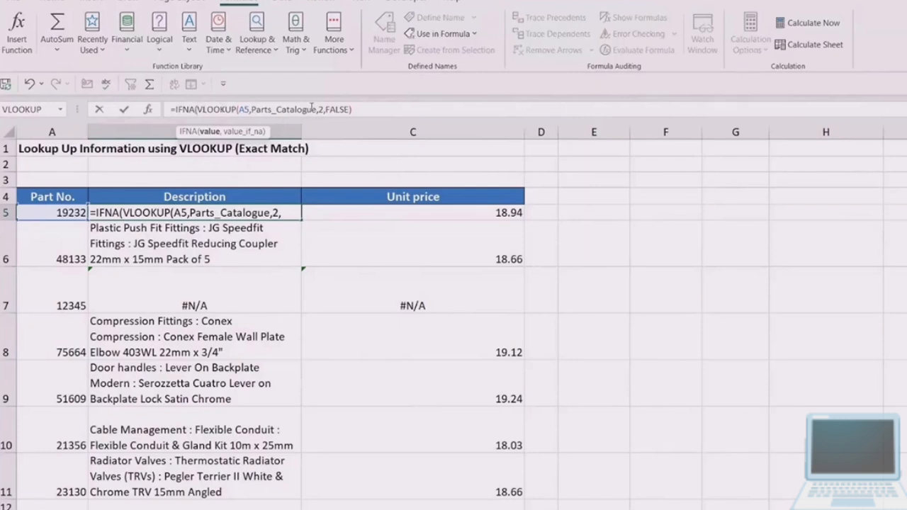
click(365, 109)
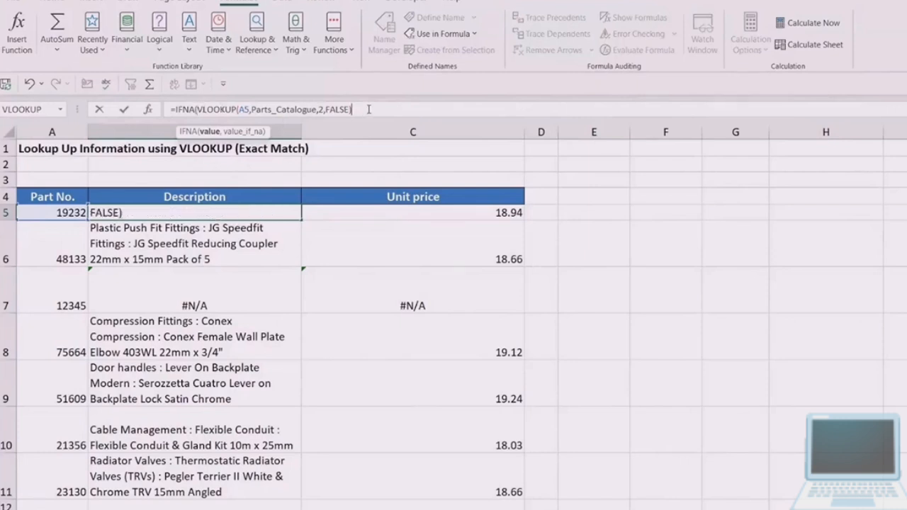
text(,)
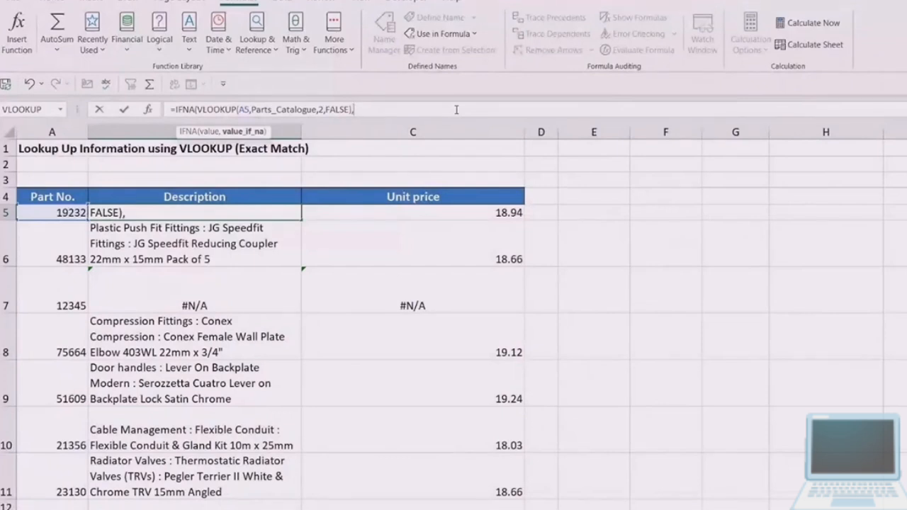
text("Part Not Found)
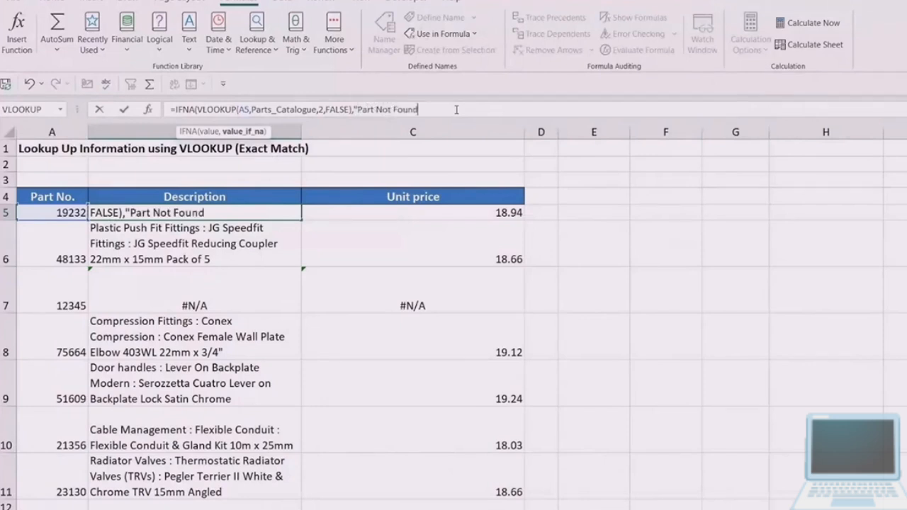
text(")
text())
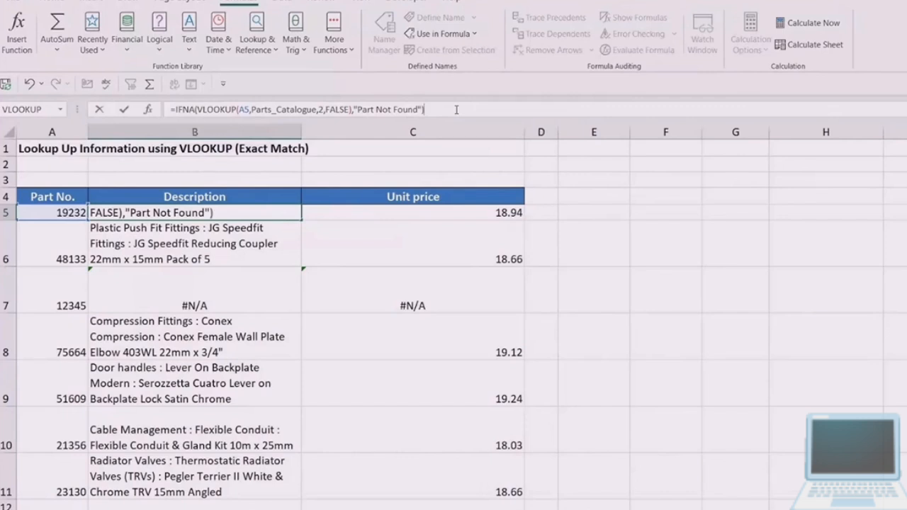
key(ctrl+Return)
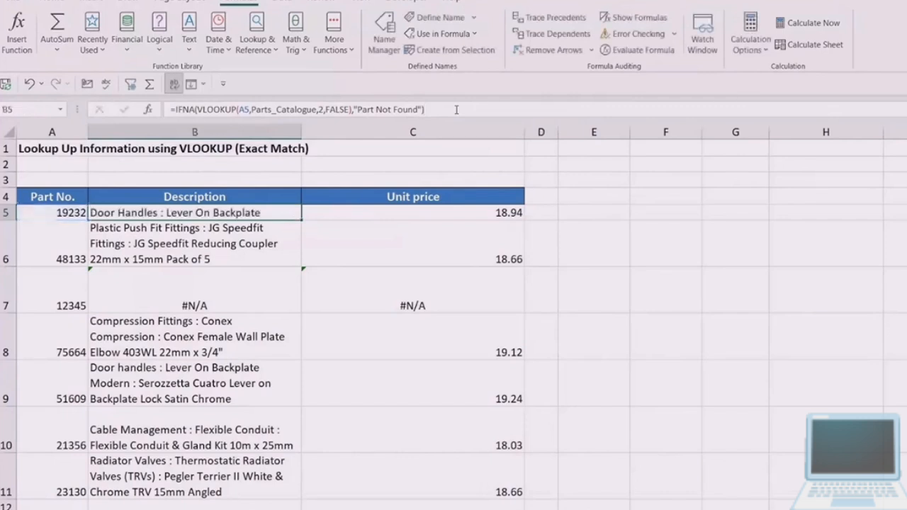
- Fill the IFNA Description formula from B5 down to row 11 and check the Description and Unit price cells in row 7
double_click(301, 220)
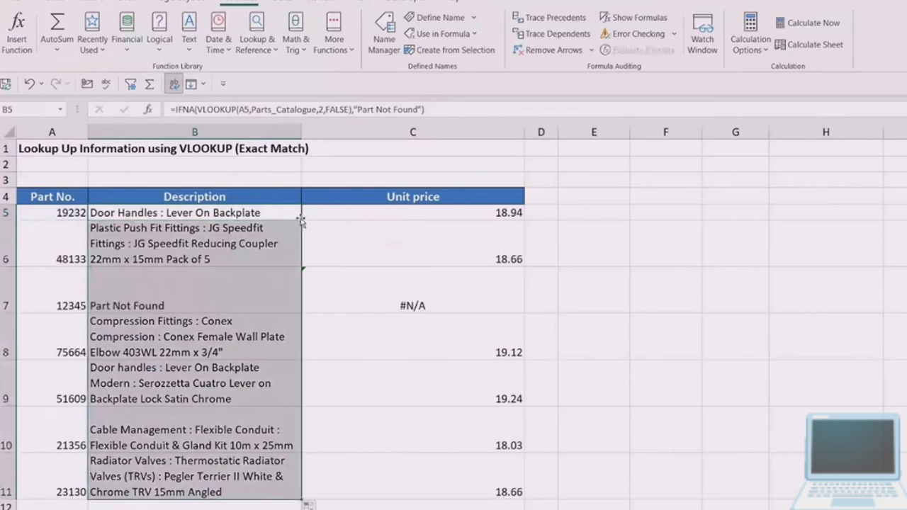
click(151, 296)
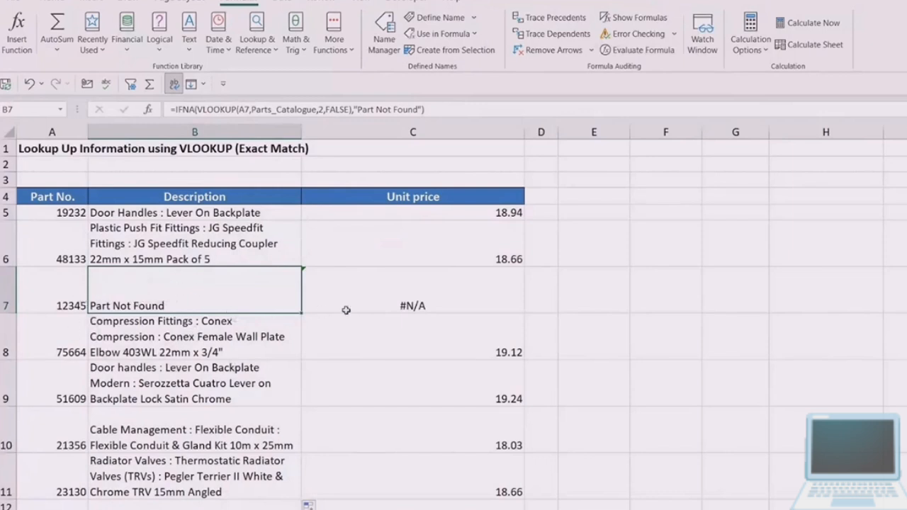
click(397, 294)
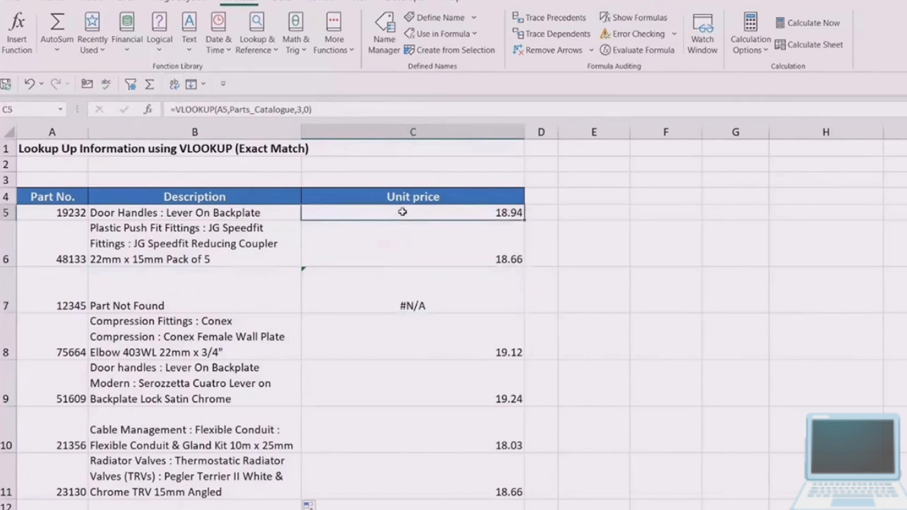
- Wrap the Unit price VLOOKUP in C5 in IFNA with "Price Not Found" as the fallback text, keeping the cell selected
click(177, 110)
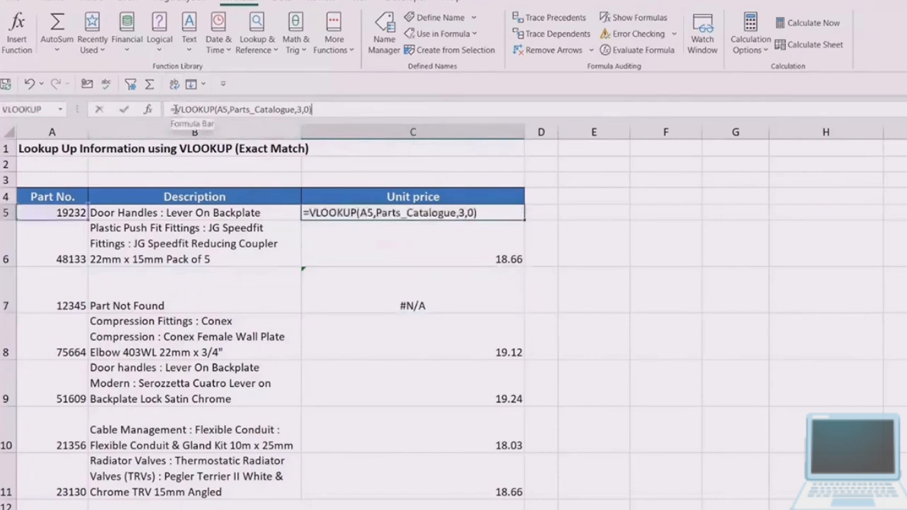
text(IFNA()
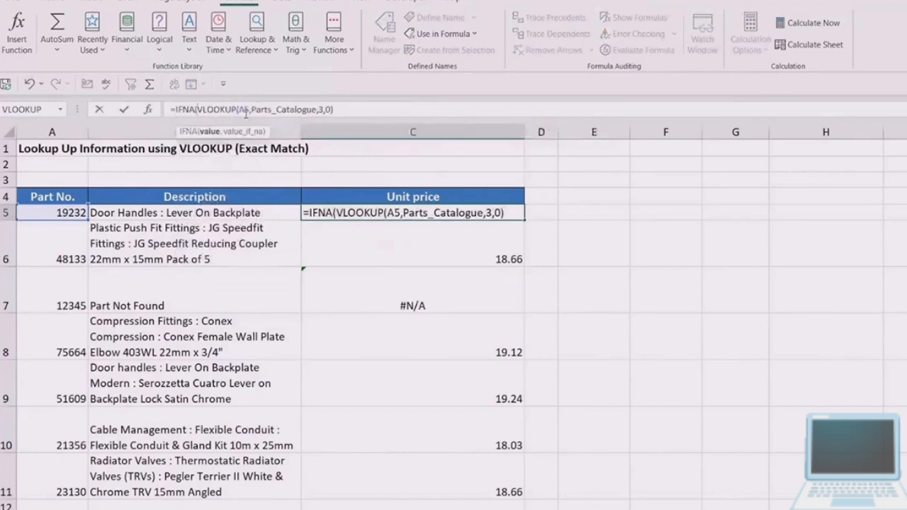
click(339, 110)
text(,)
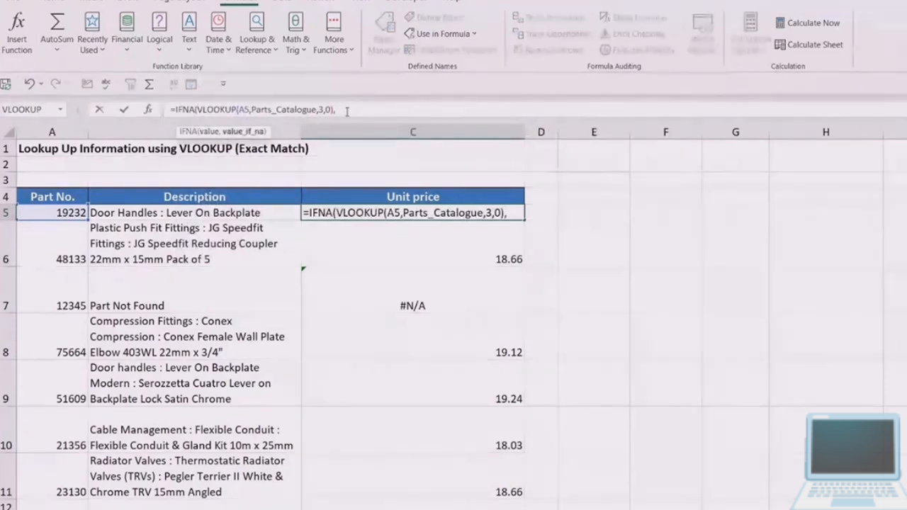
text("Price)
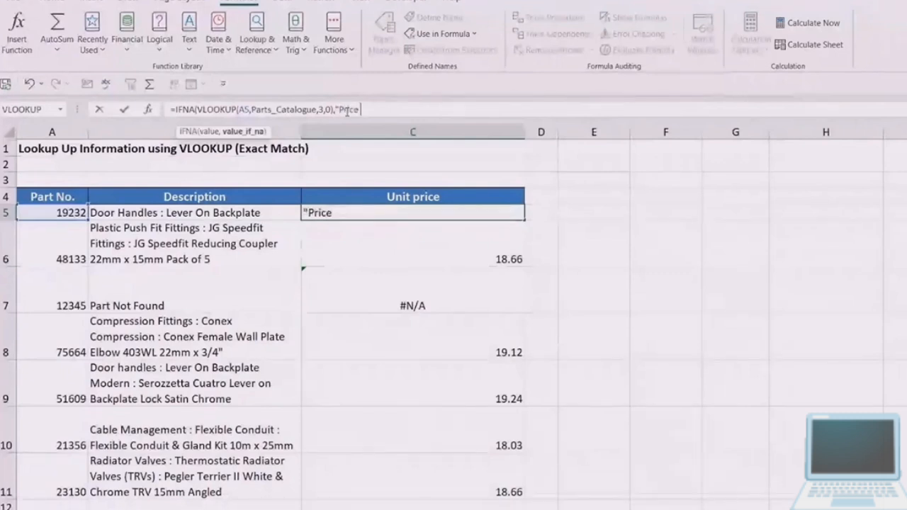
text( Not Found)
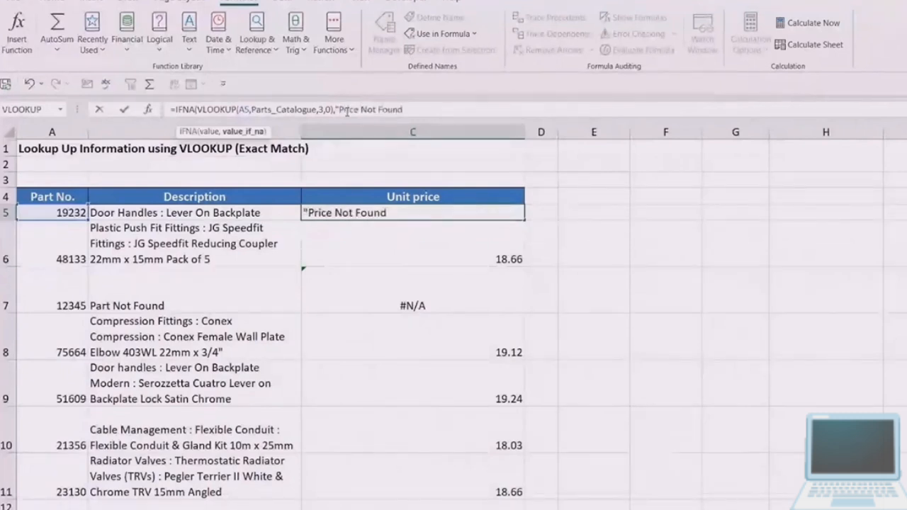
text("))
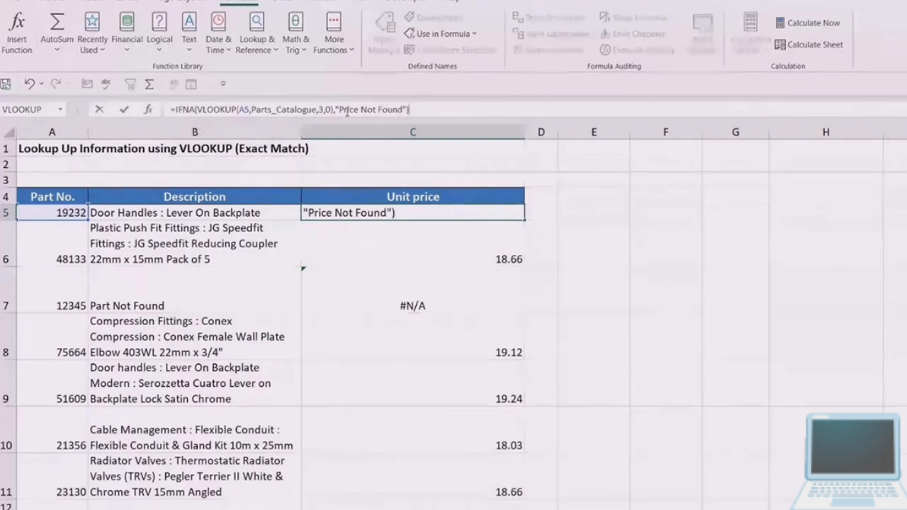
key(ctrl+Return)
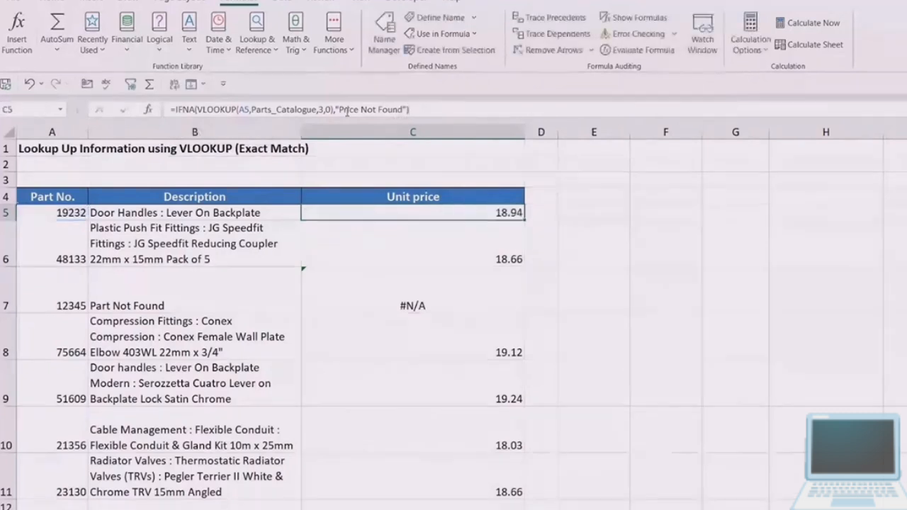
- Fill the IFNA Unit price formula from C5 down to row 11 and check the price cells in rows 7 and 5
double_click(524, 222)
click(496, 296)
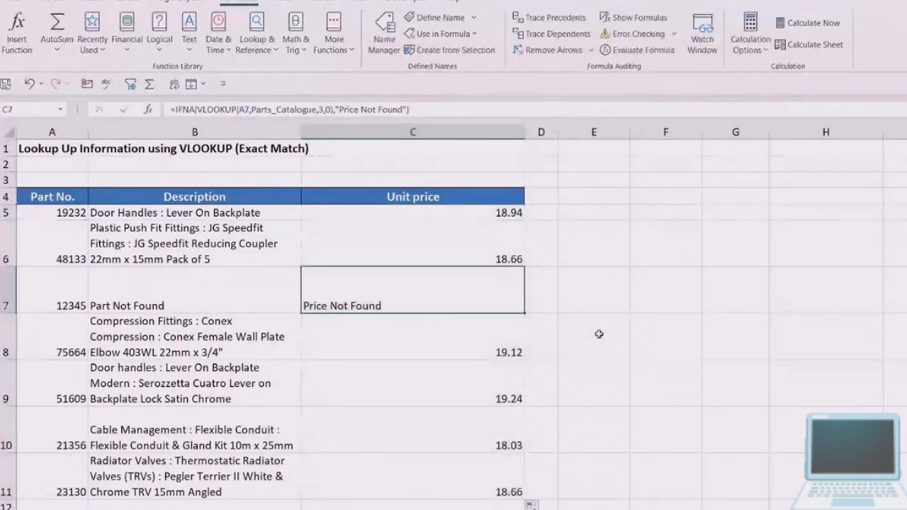
click(450, 212)
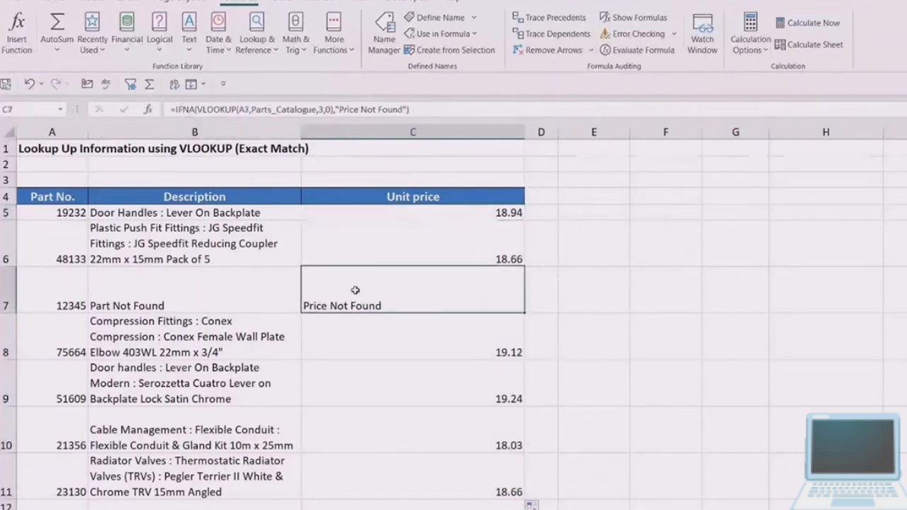
click(411, 290)
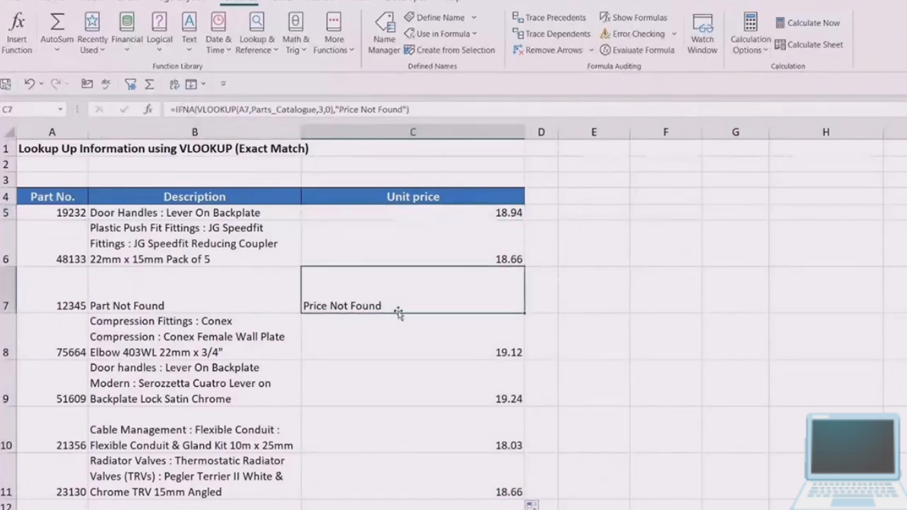
click(394, 211)
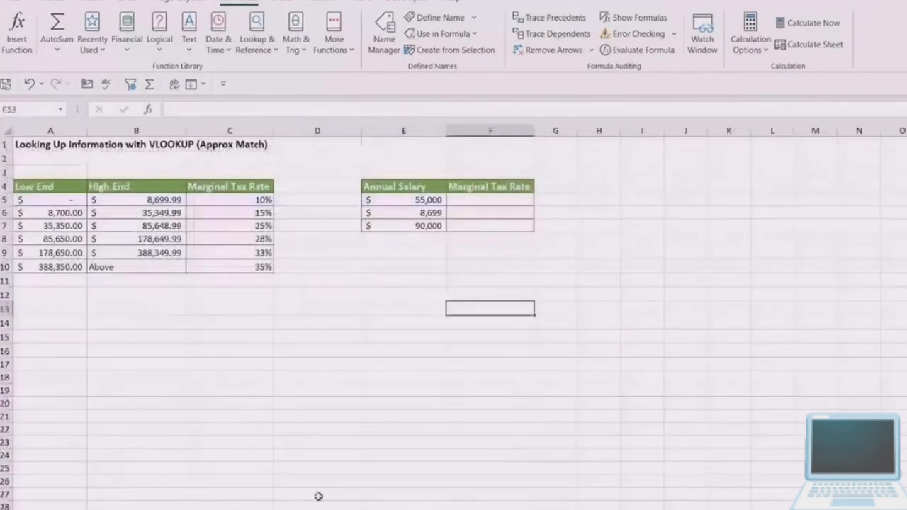
- Examine the tax bracket table in A4:C10 and the Annual Salary table in E4:F7 on the approximate-match VLOOKUP sheet
click(330, 280)
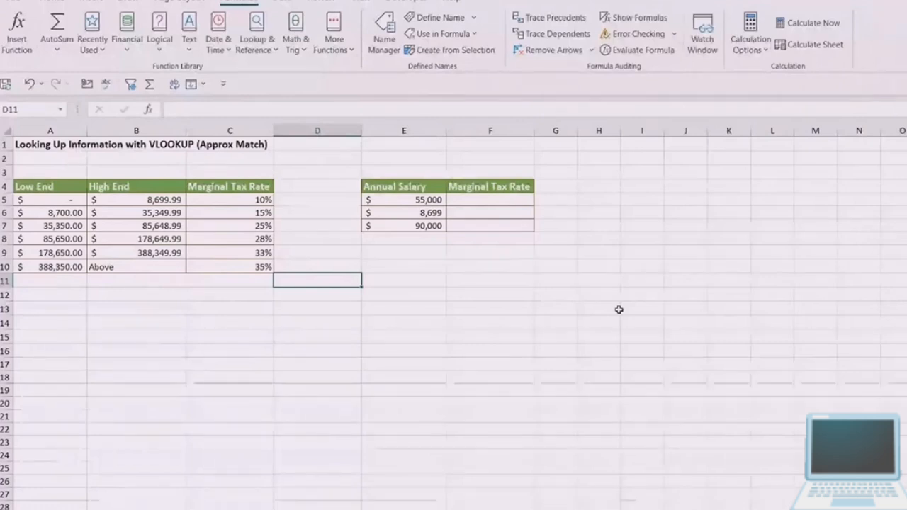
click(51, 188)
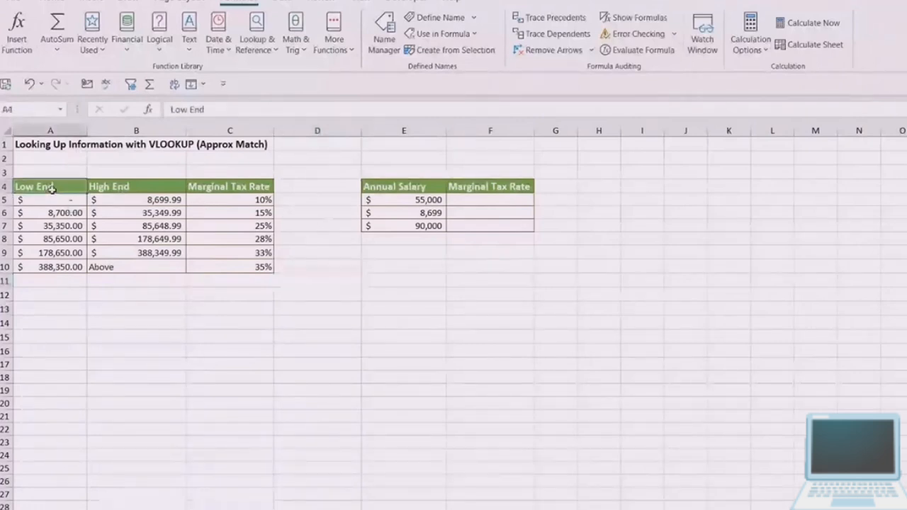
drag(51, 188, 153, 266)
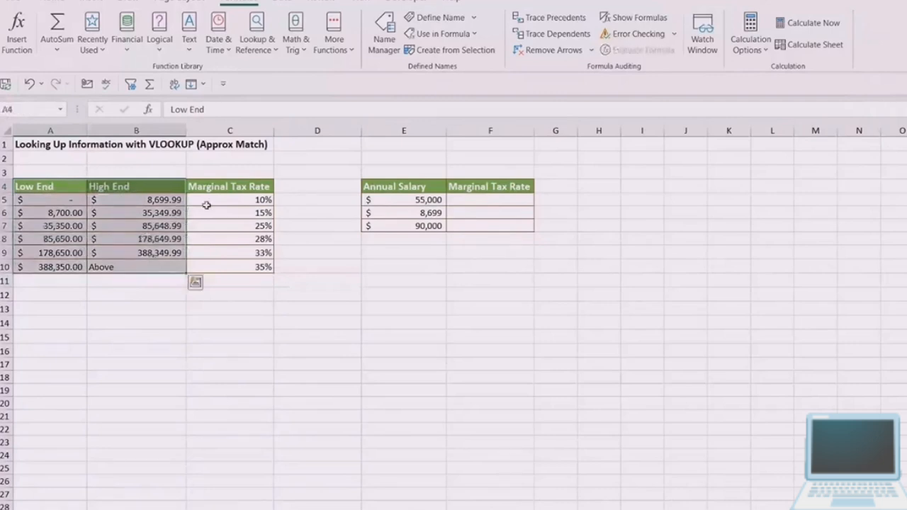
click(231, 186)
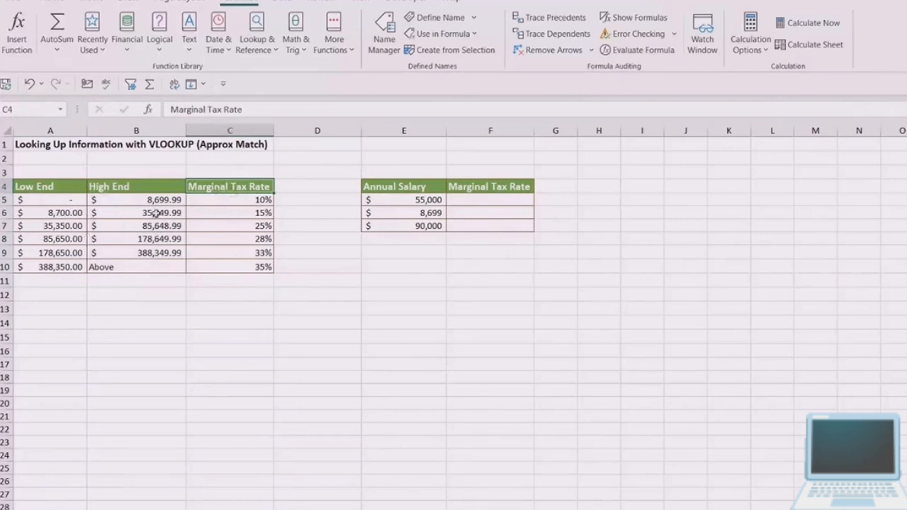
drag(403, 187, 488, 225)
click(724, 262)
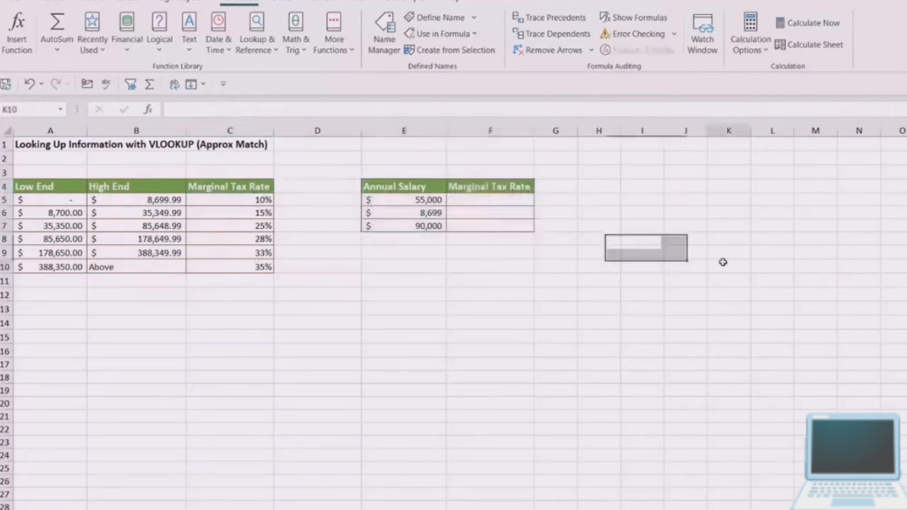
- Compare the annual salaries in E5:E7 with the Low End and High End brackets, tracing the E5 salary to bracket row 7
click(488, 202)
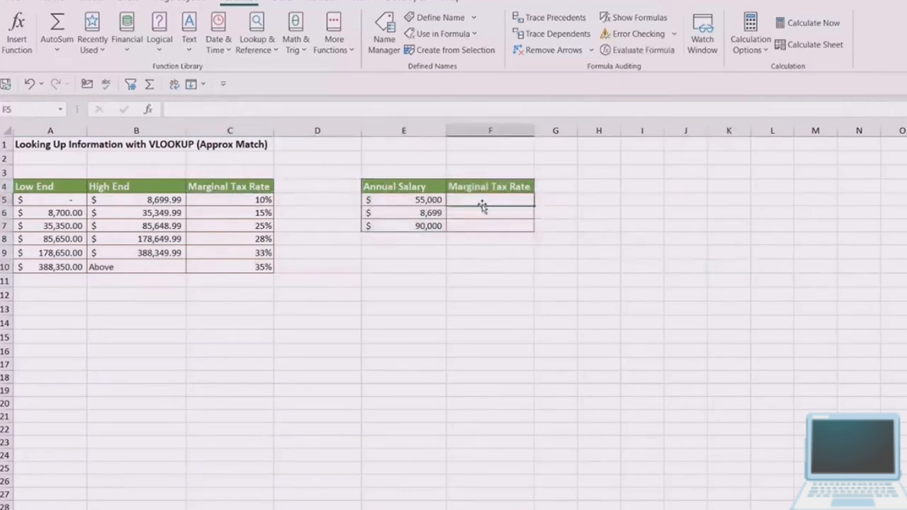
click(409, 200)
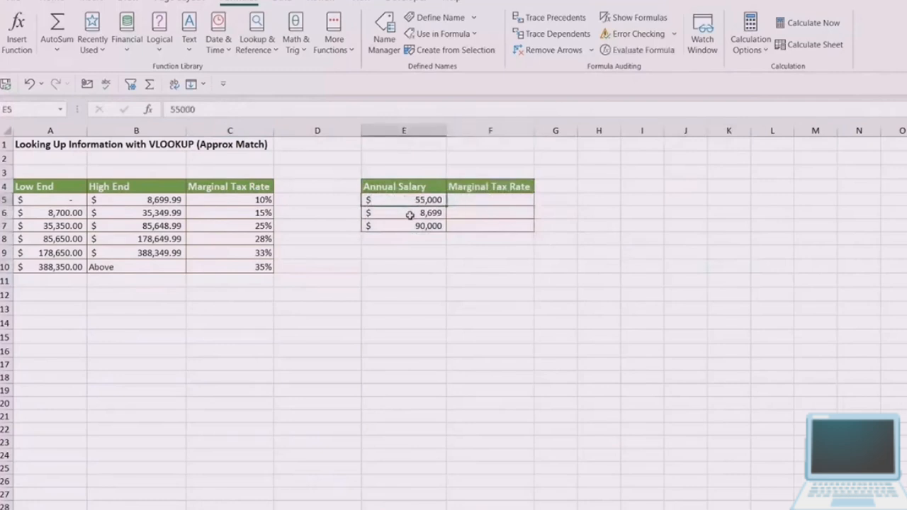
click(409, 214)
click(416, 226)
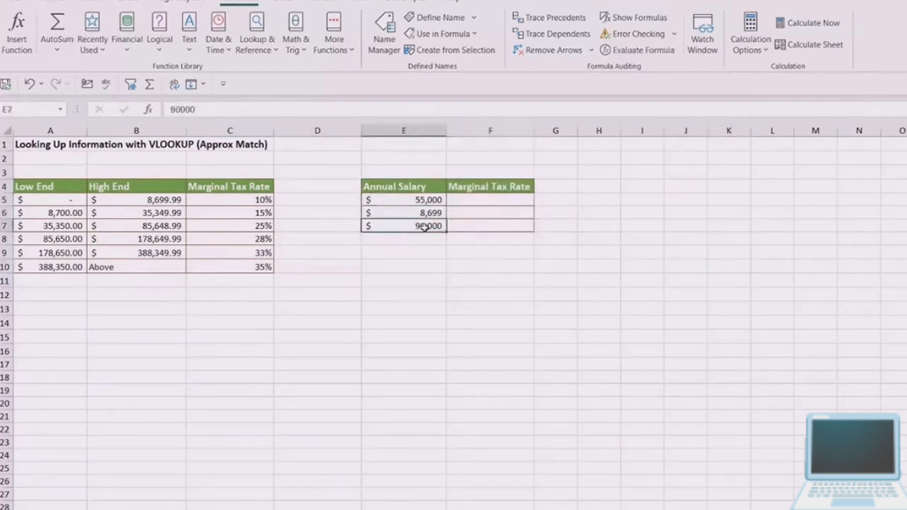
click(416, 199)
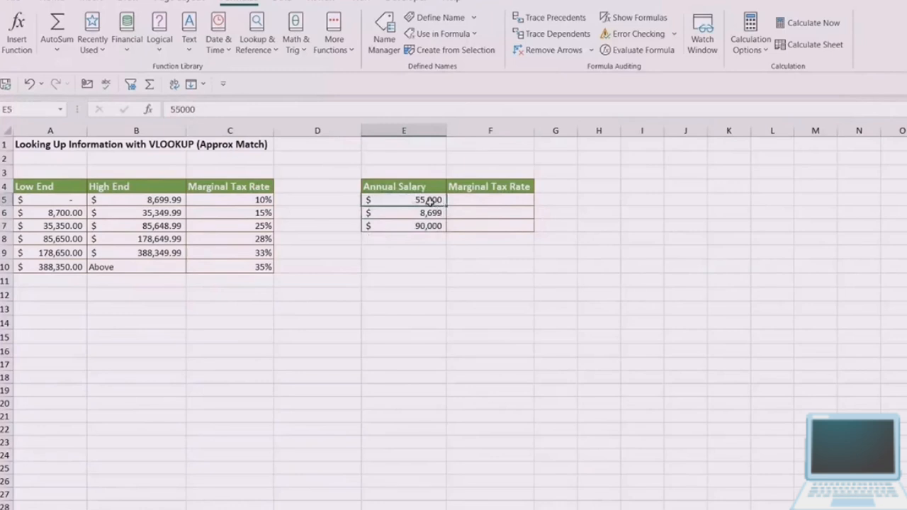
click(54, 204)
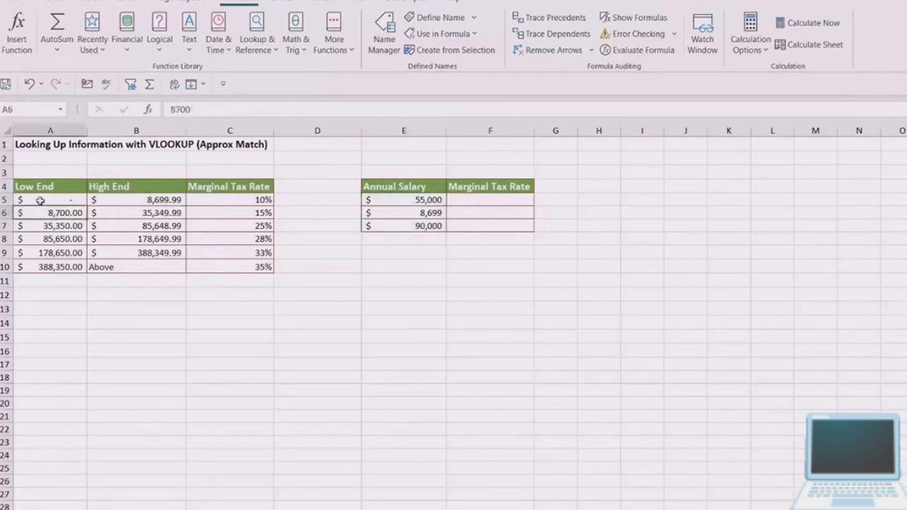
drag(38, 199, 156, 252)
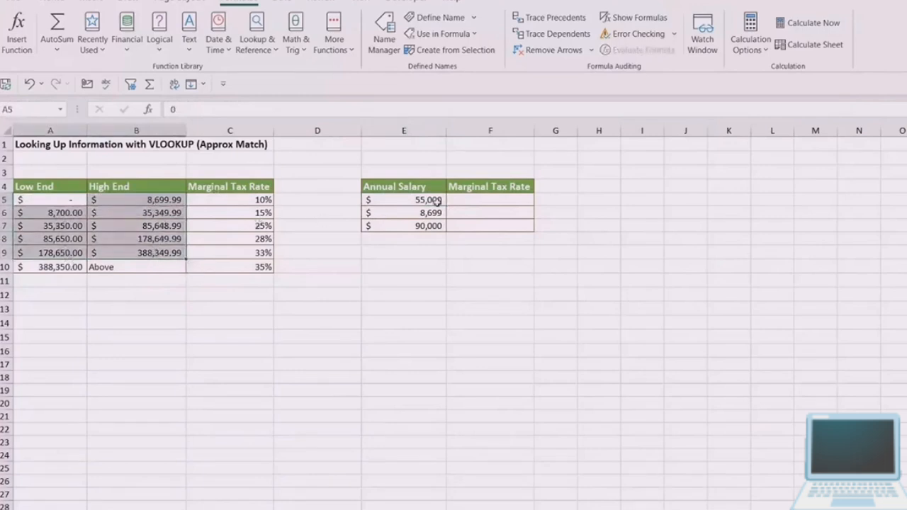
drag(55, 225, 244, 224)
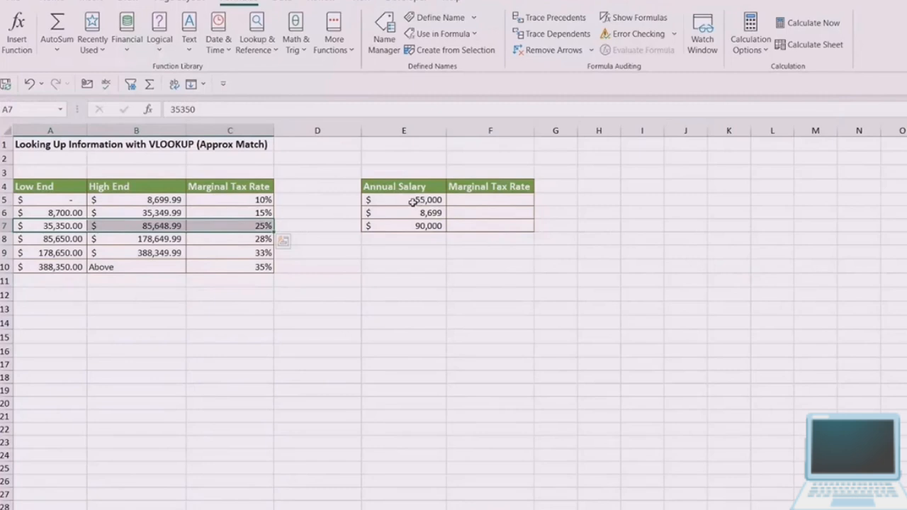
click(411, 265)
- Enter =VLOOKUP(E5,$A$4:$C$10,3,TRUE) in F5 to return the approximate-match marginal tax rate, keeping the cell selected
click(495, 202)
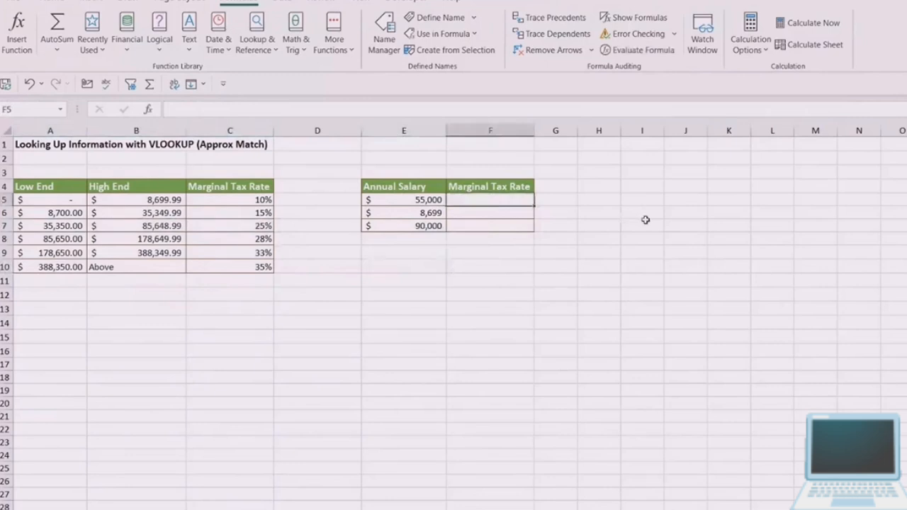
text(=VLOOKUP()
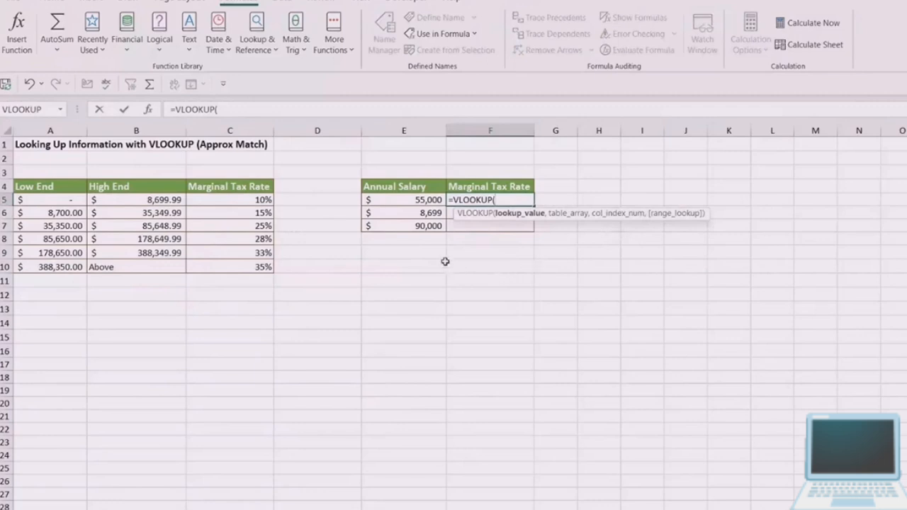
click(421, 199)
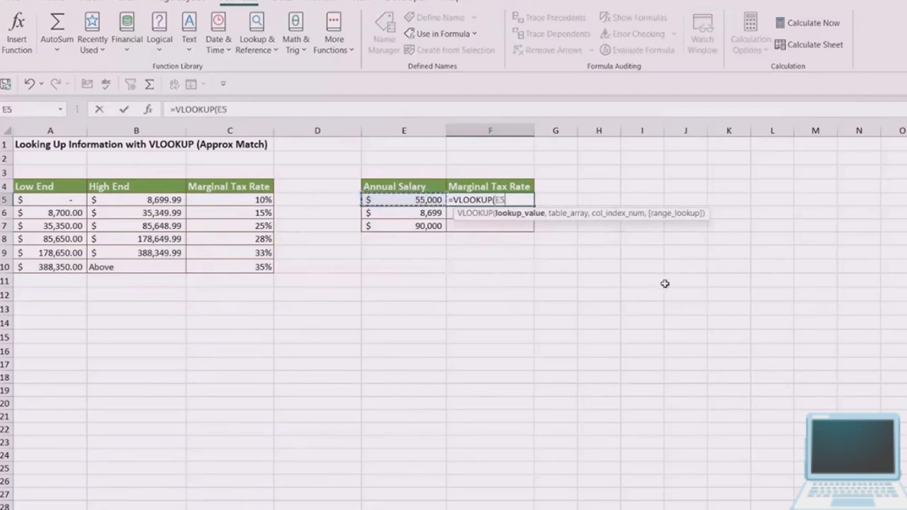
text(,)
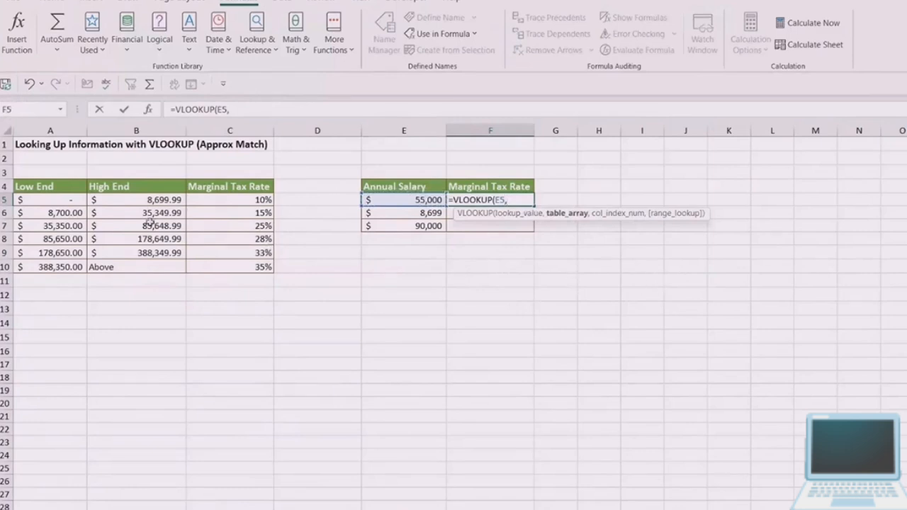
drag(53, 186, 247, 267)
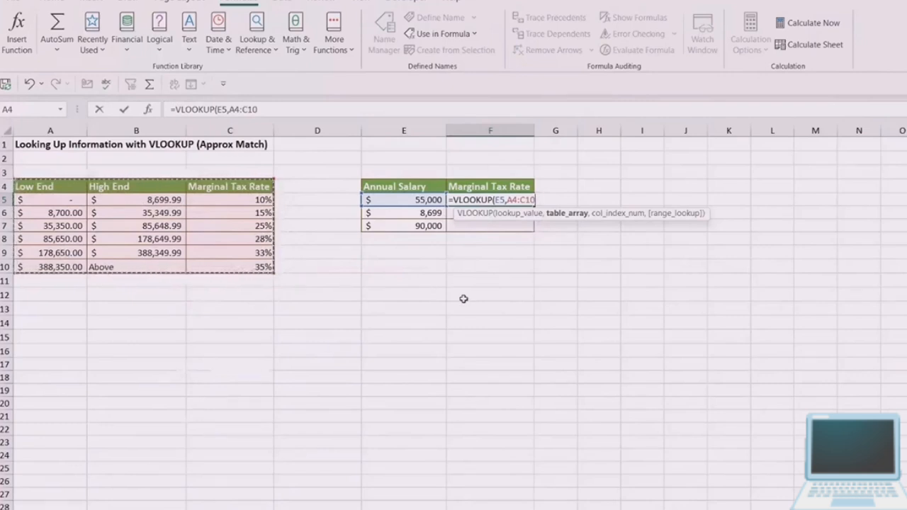
key(F4)
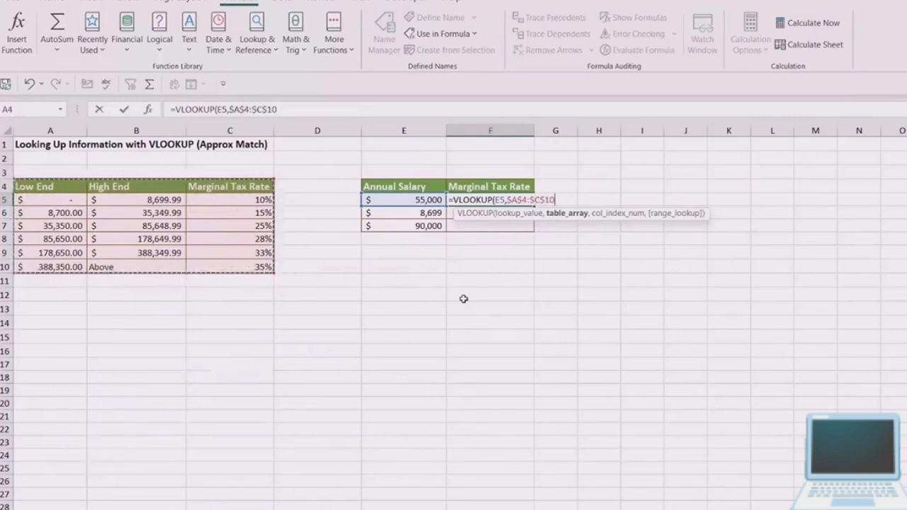
text(,)
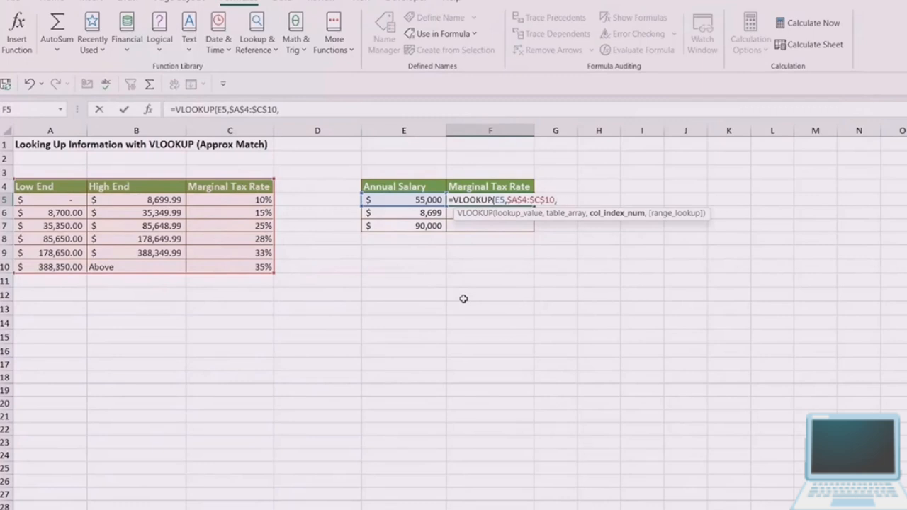
text(3,)
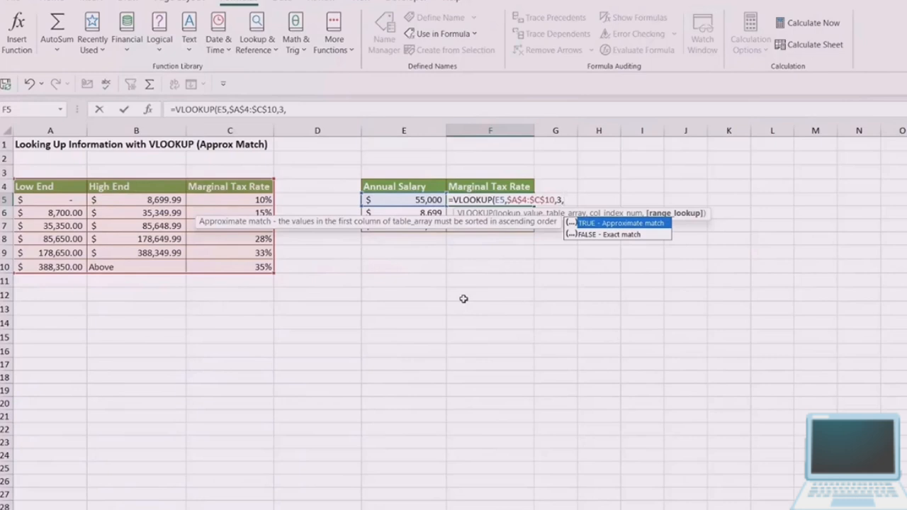
text(true))
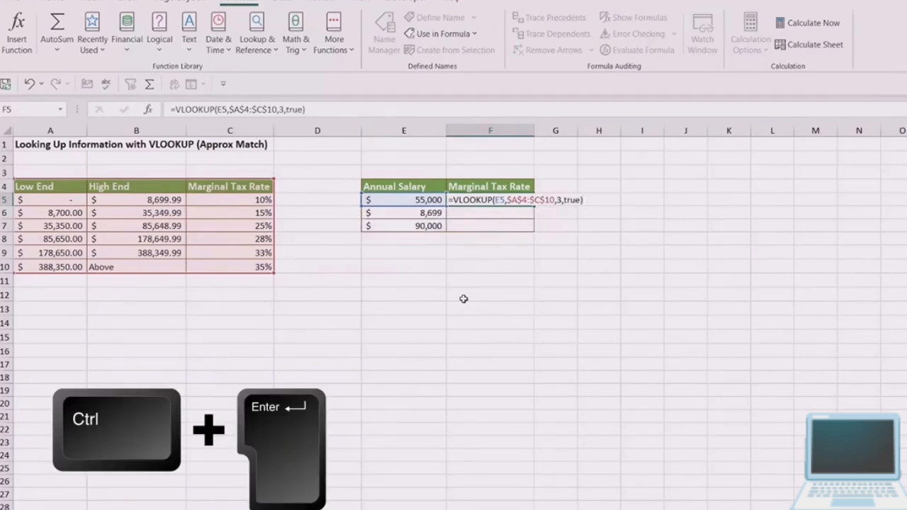
key(ctrl+Return)
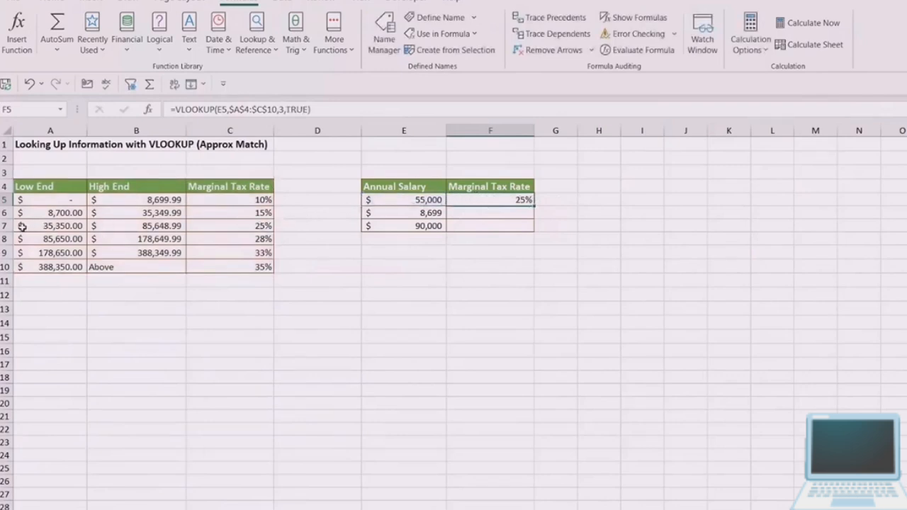
- Check the F5 tax rate against bracket row 7 and fill the VLOOKUP formula down to F7
drag(22, 227, 251, 225)
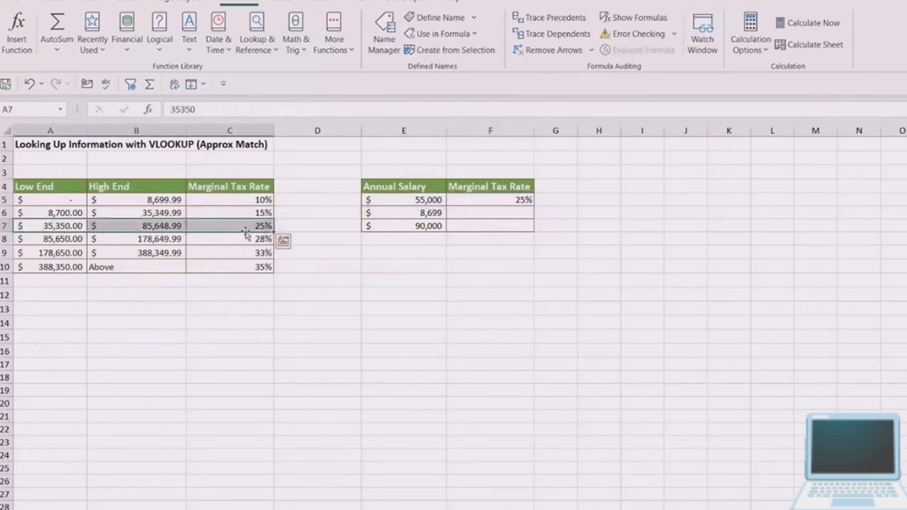
click(486, 200)
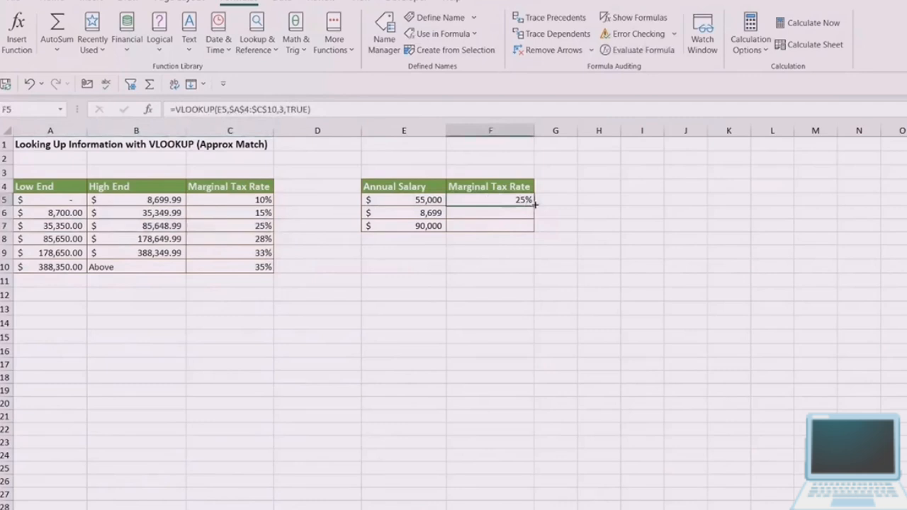
drag(535, 205, 535, 231)
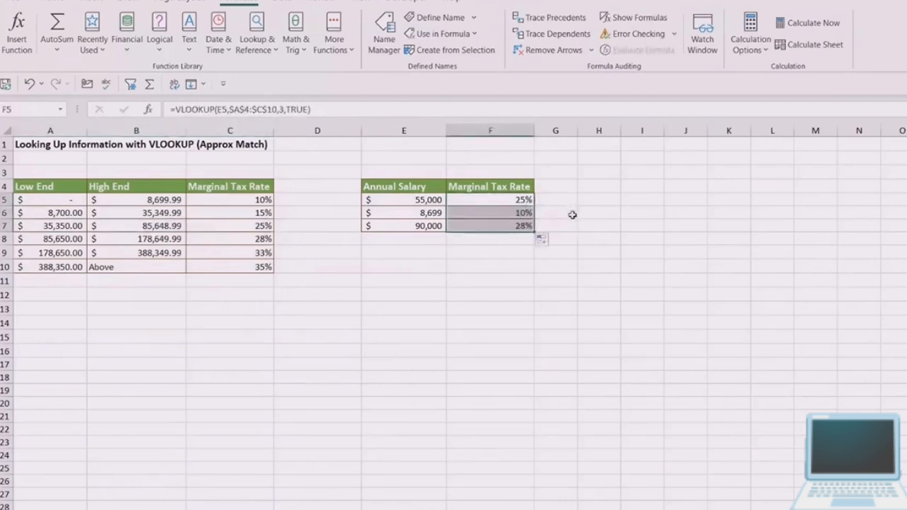
- Check the tax rates in F6 and F7 against the matching bracket rows for their salaries
click(496, 211)
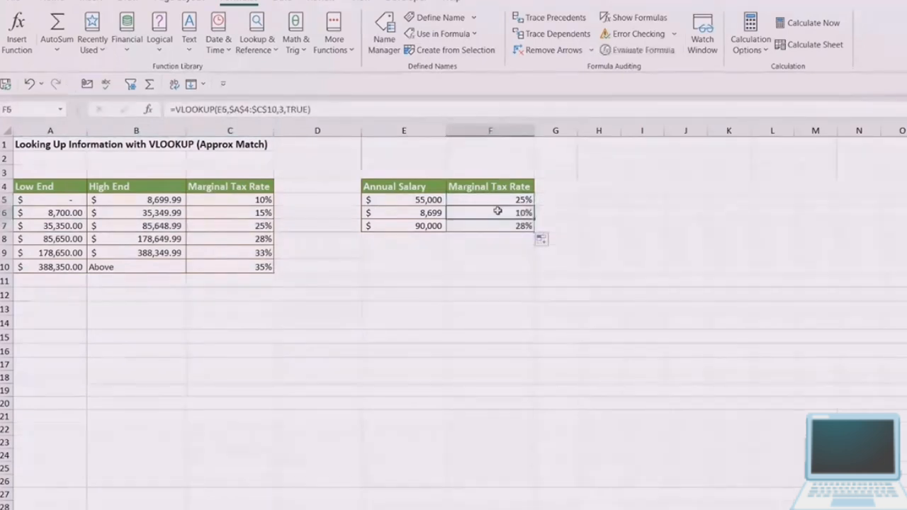
click(149, 202)
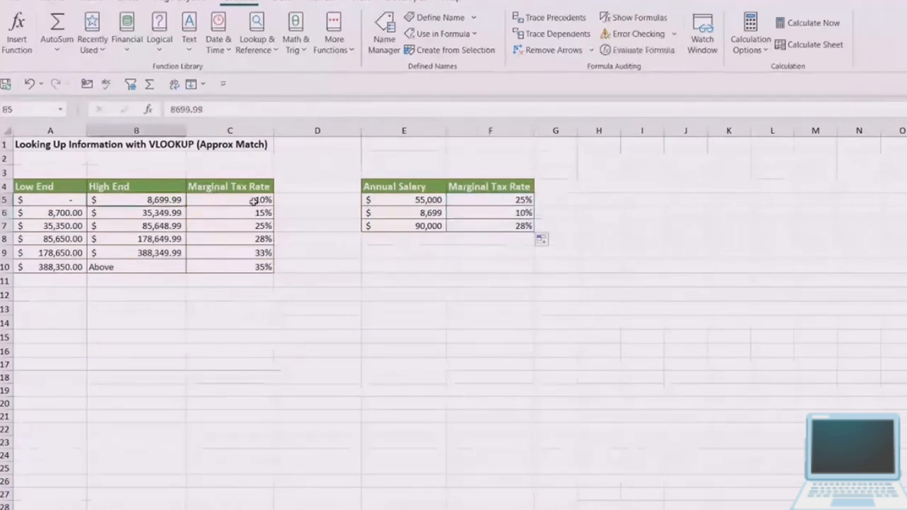
click(412, 226)
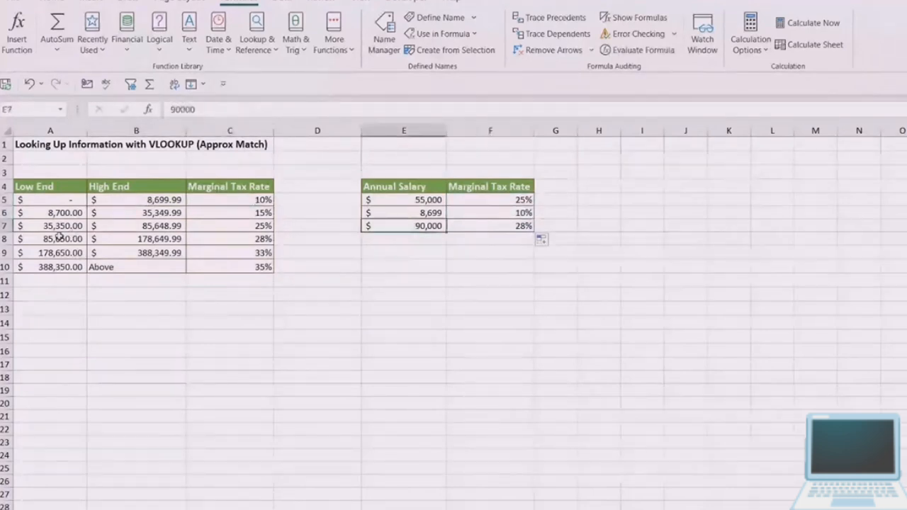
drag(54, 239, 233, 236)
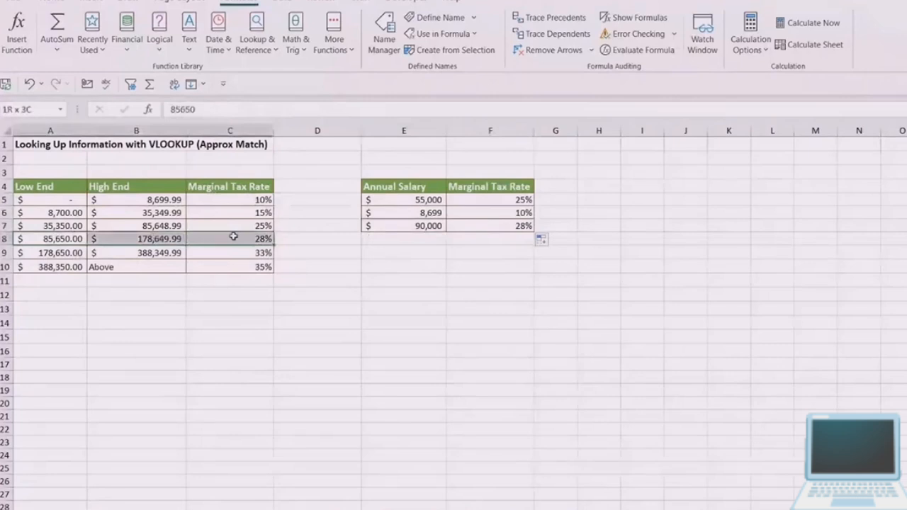
click(503, 226)
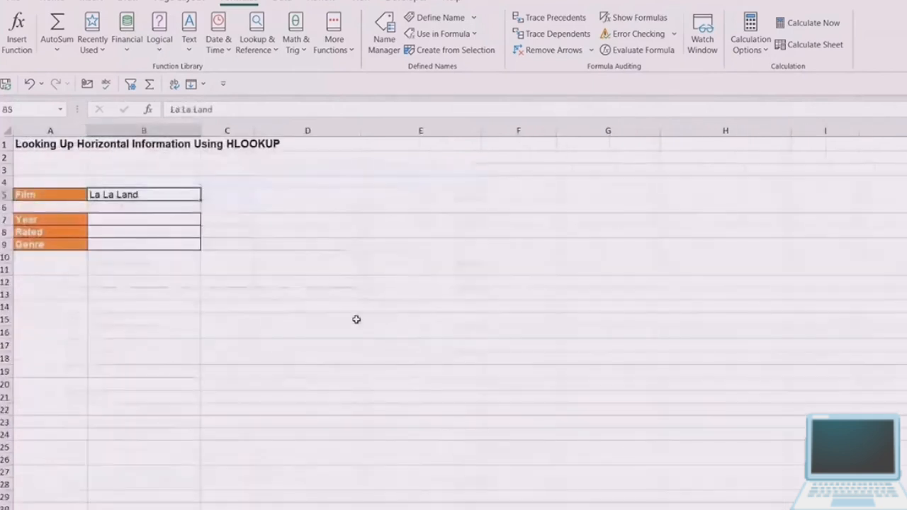
- Examine the film lookup form on the HLOOKUP sheet: the film name in B5 and the empty Year, Rated and Genre cells B7:B9
click(357, 308)
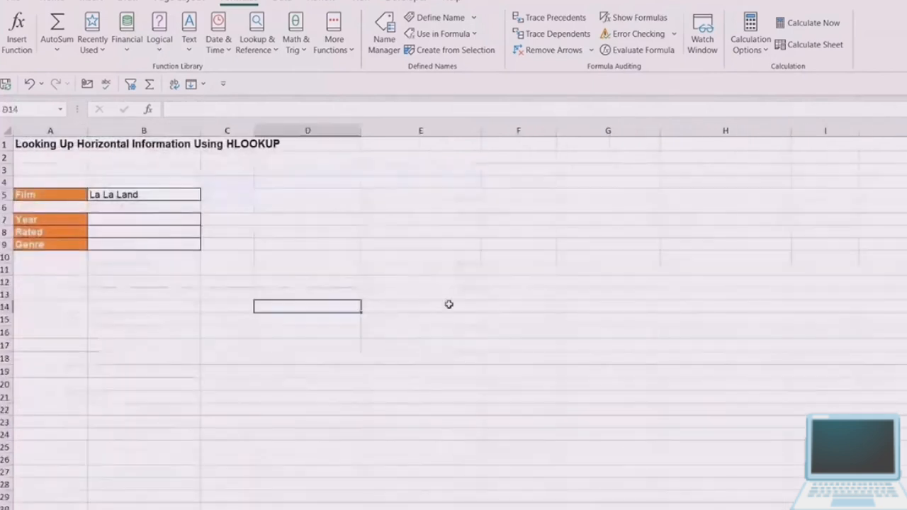
click(368, 257)
click(367, 246)
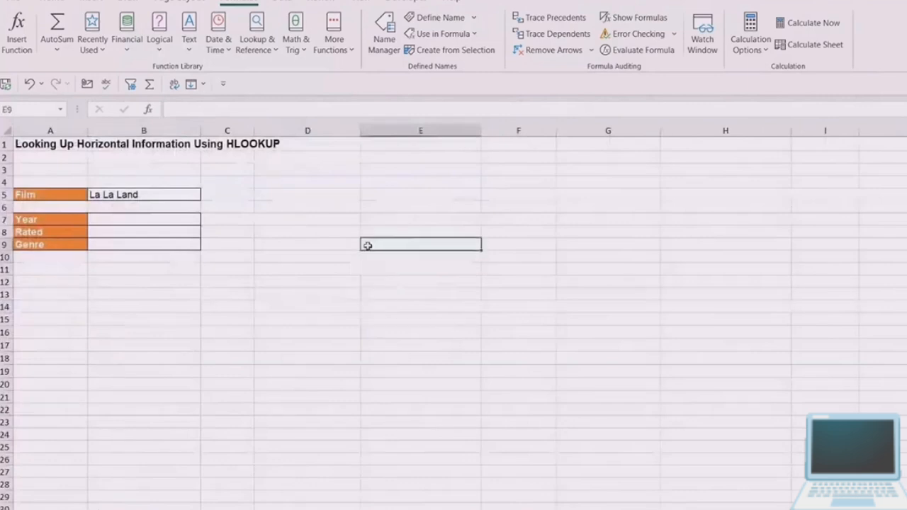
click(412, 206)
click(561, 207)
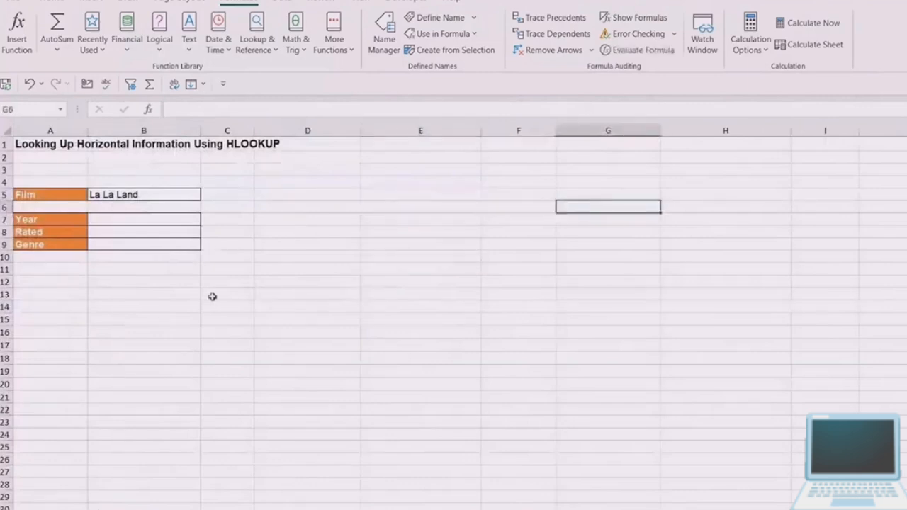
click(35, 196)
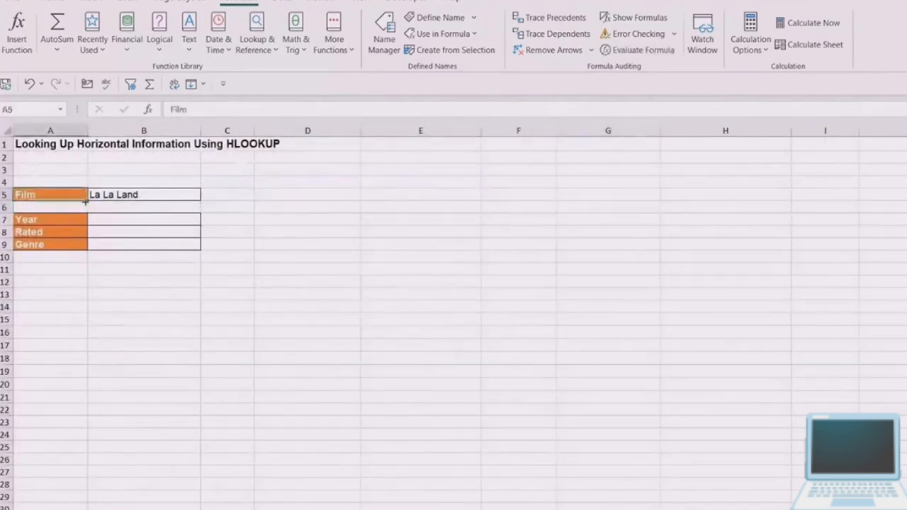
click(131, 196)
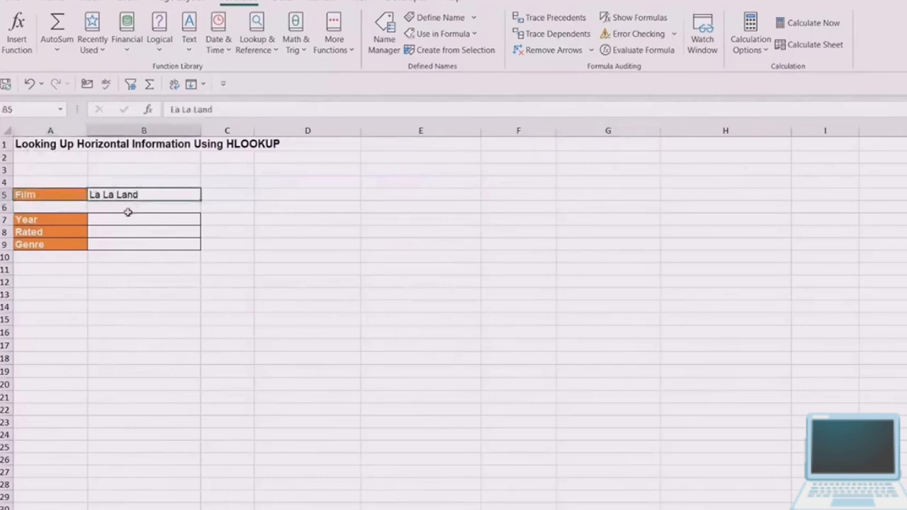
click(122, 220)
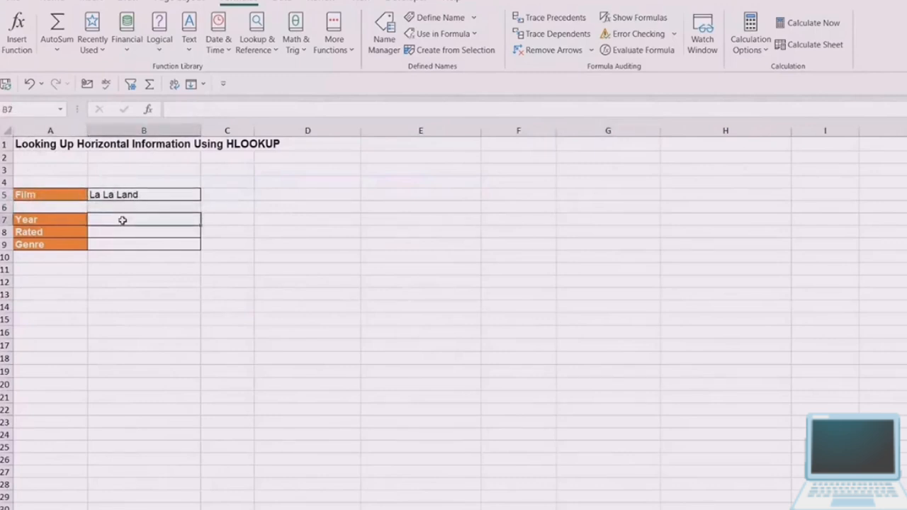
click(118, 231)
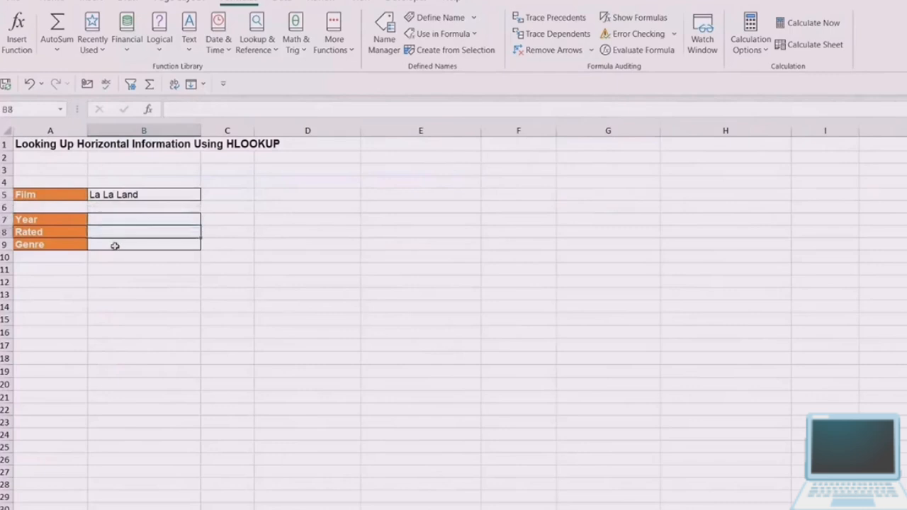
click(115, 244)
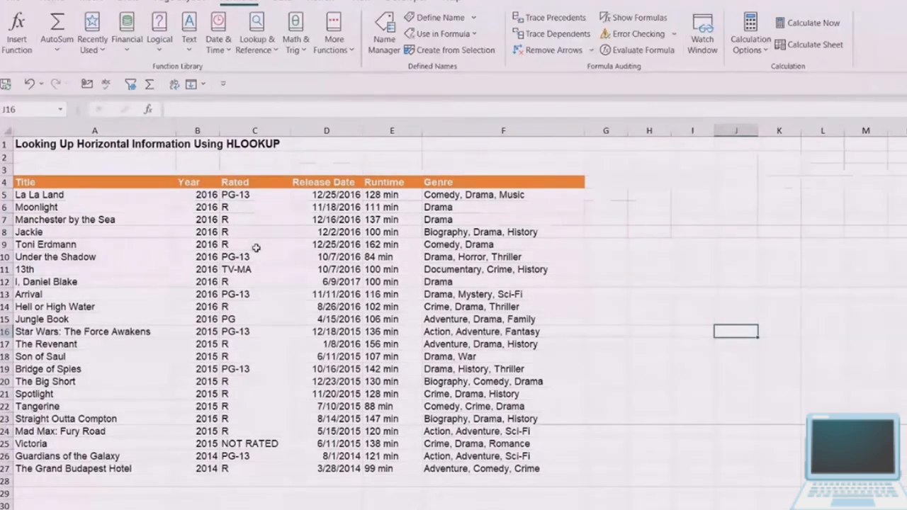
- Copy the vertical film table A4:F27, including its header row, from the sheet that lists the films by row
click(341, 246)
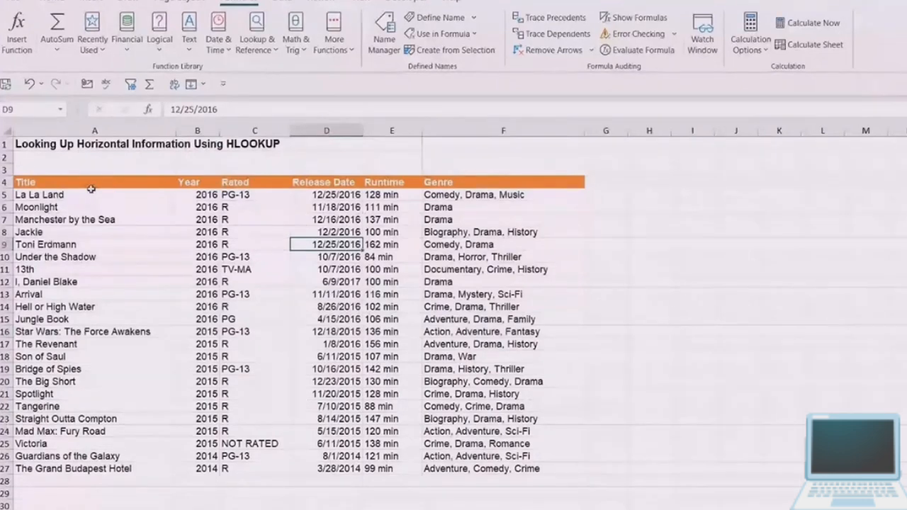
click(285, 220)
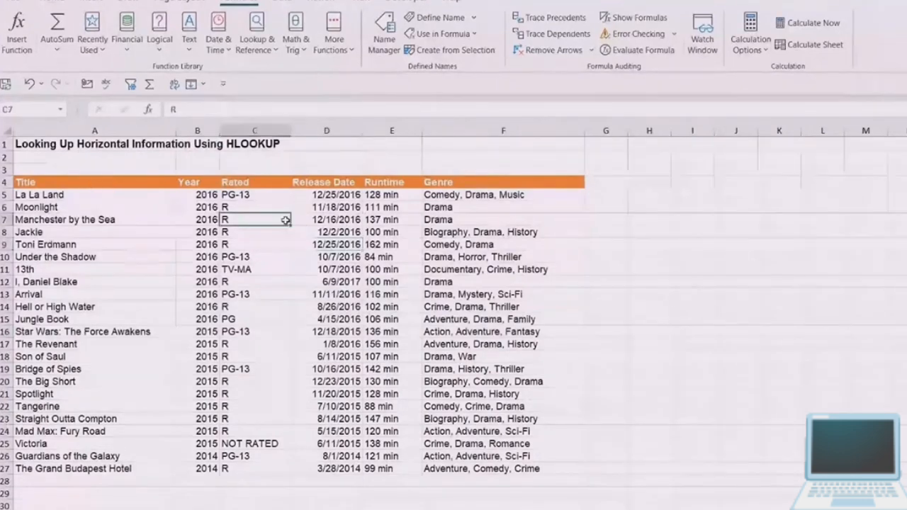
click(95, 220)
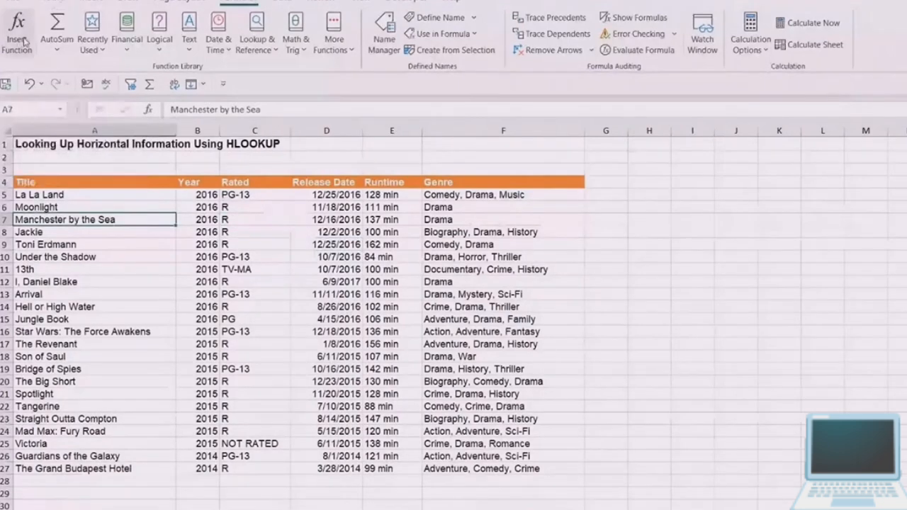
click(346, 221)
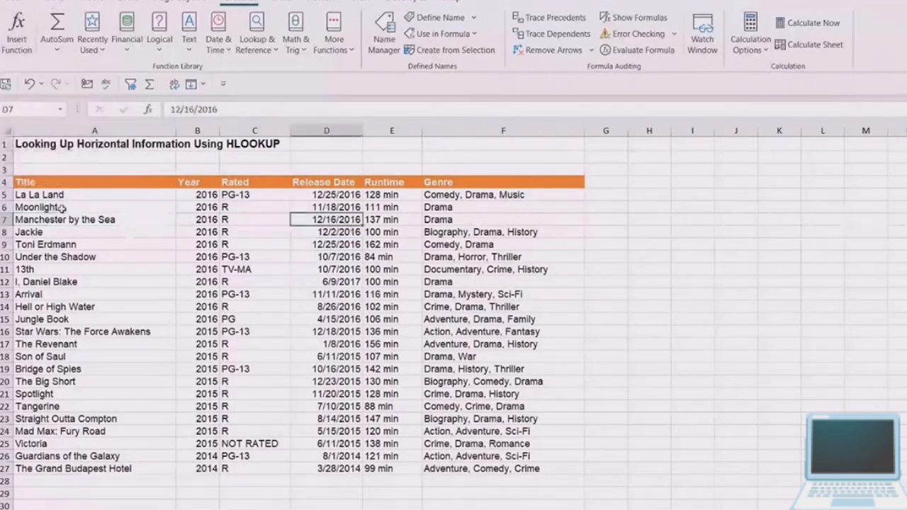
click(153, 185)
drag(152, 185, 504, 468)
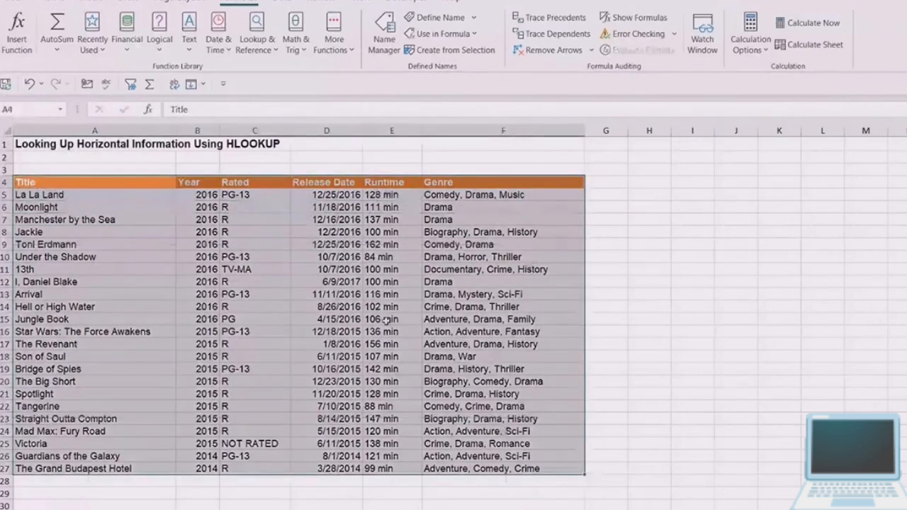
key(ctrl+c)
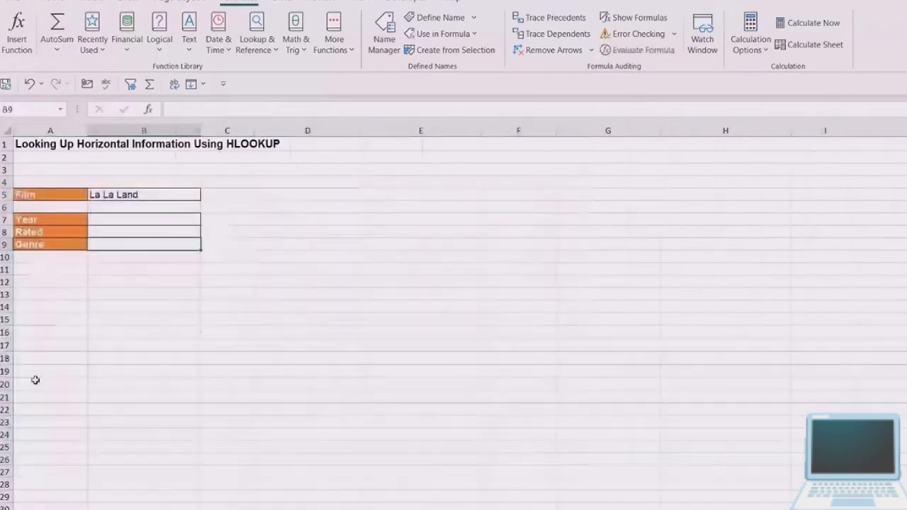
- Paste the copied film table at A16 of the film lookup sheet using Paste Special with Transpose
click(44, 334)
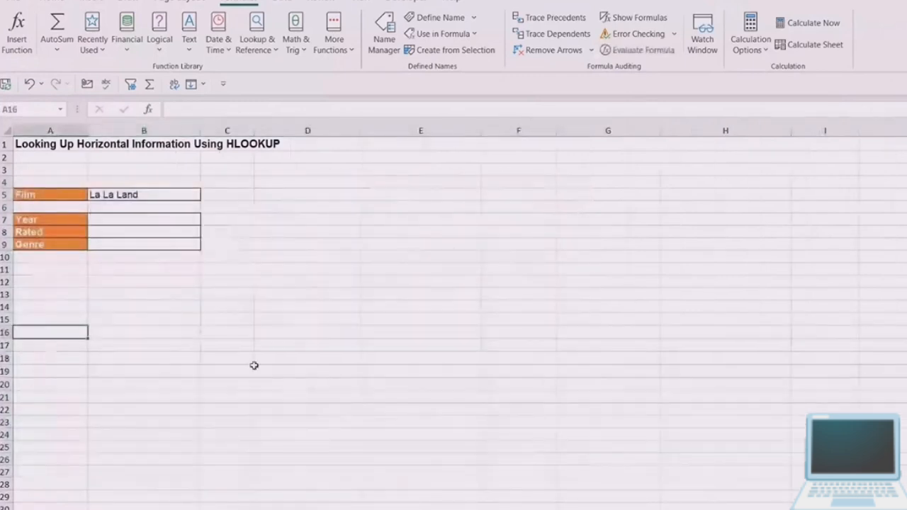
click(51, 3)
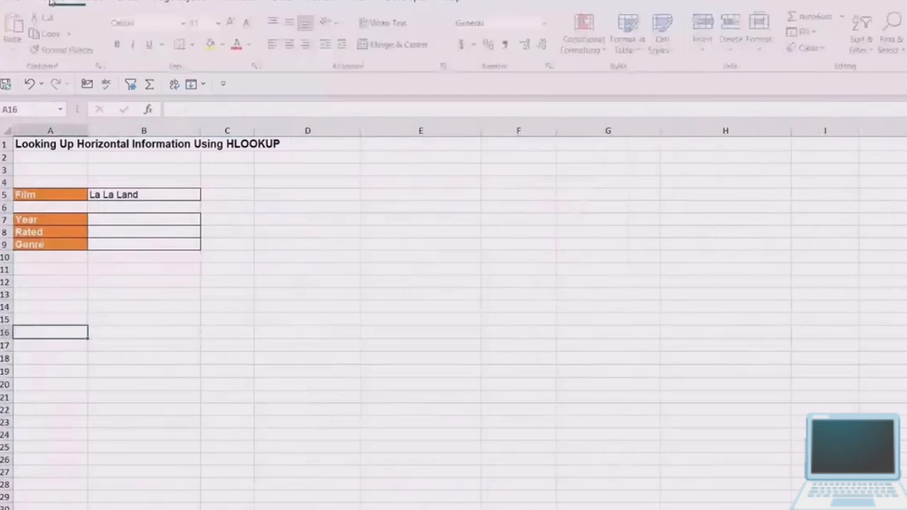
click(16, 53)
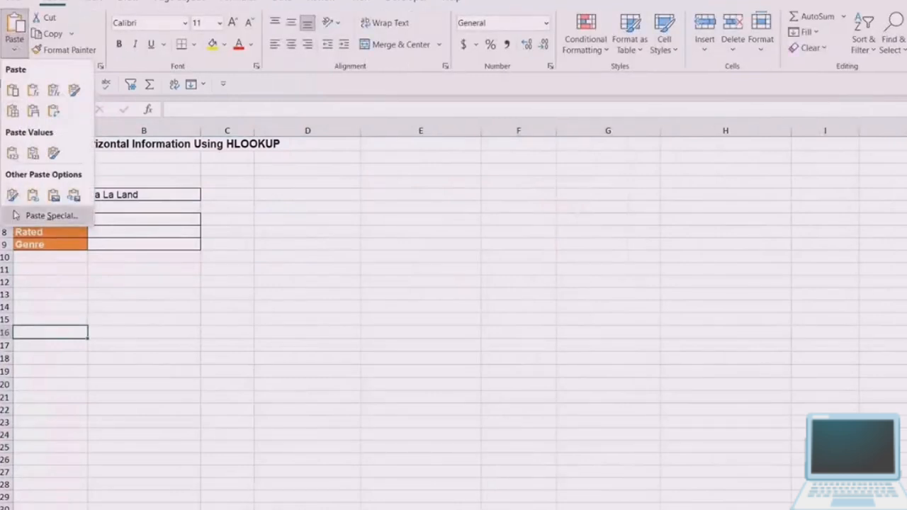
click(49, 215)
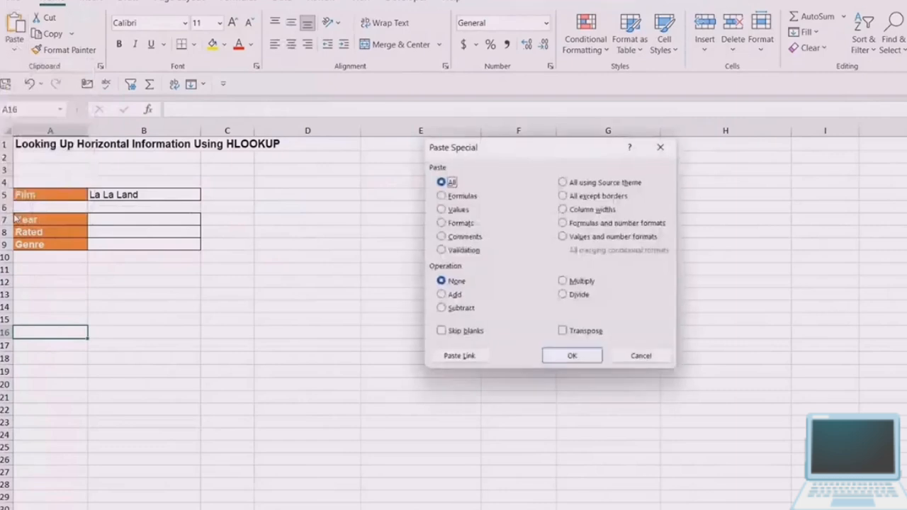
click(562, 331)
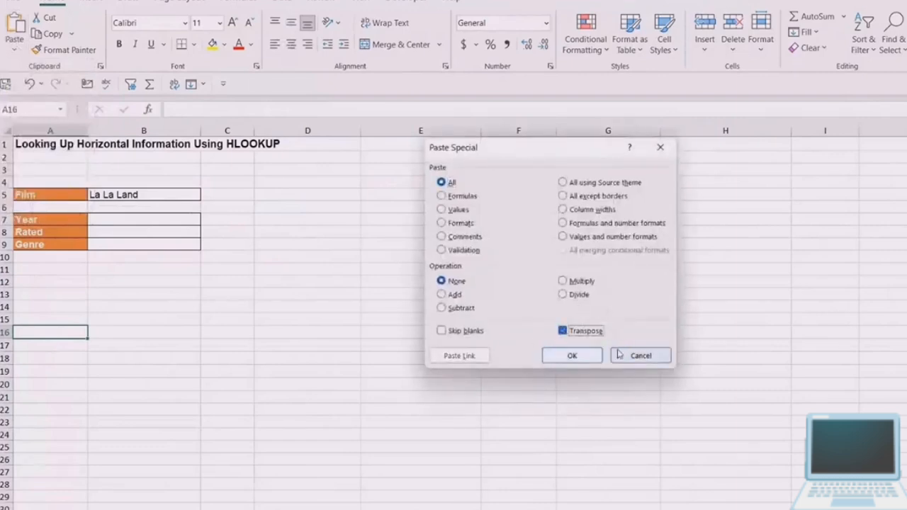
click(573, 357)
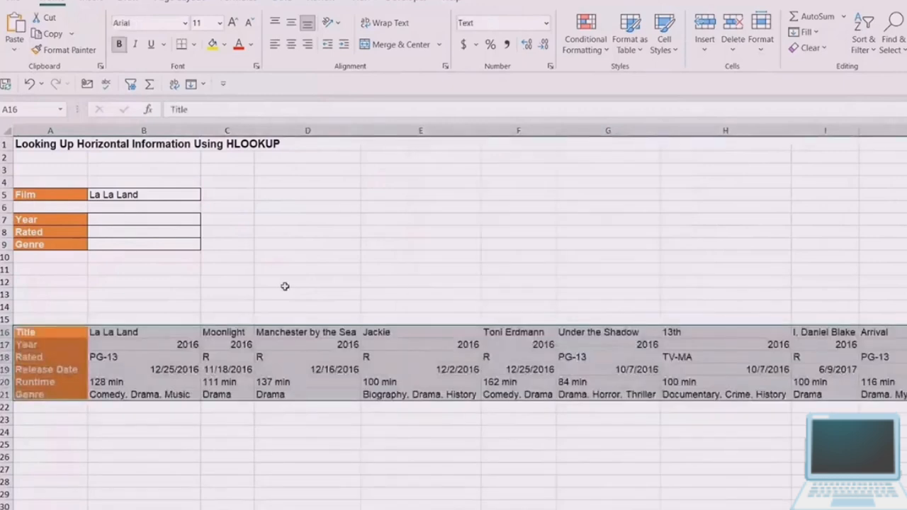
click(171, 285)
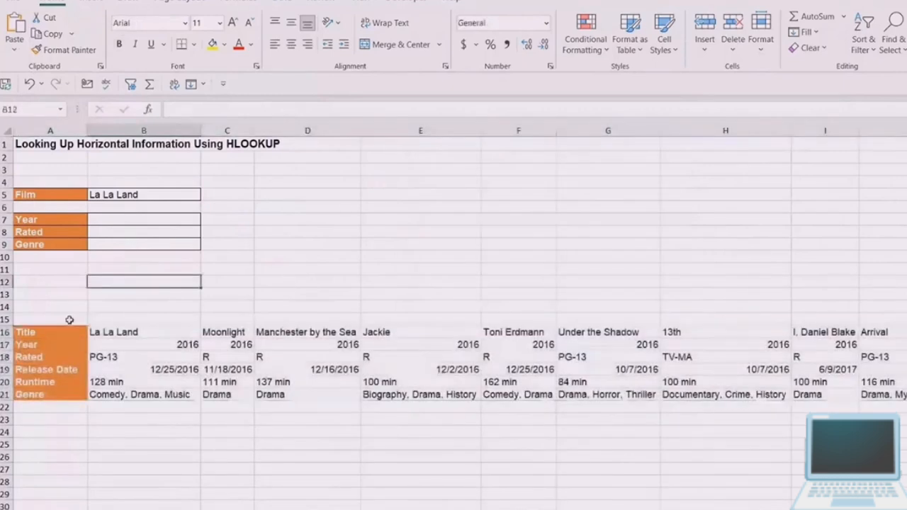
- Review the transposed table's row labels in column A, from Title down to Runtime
click(36, 331)
click(31, 356)
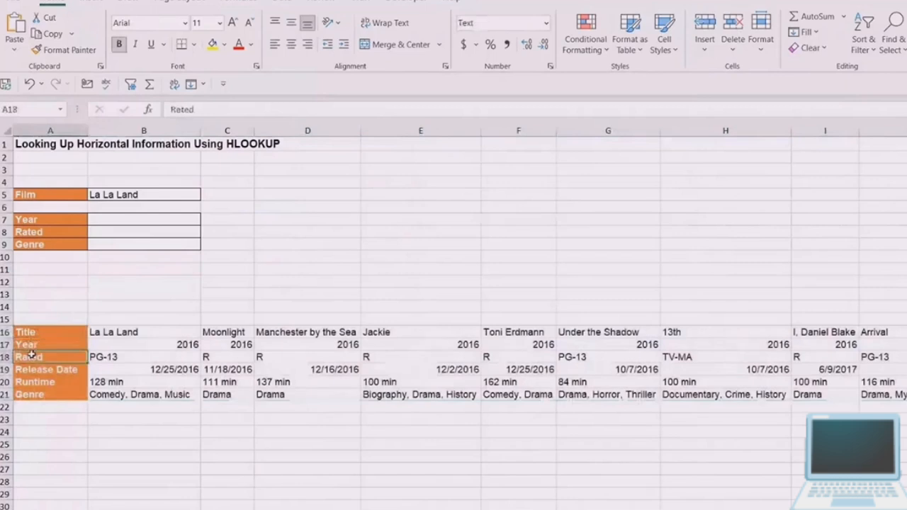
click(36, 369)
click(40, 381)
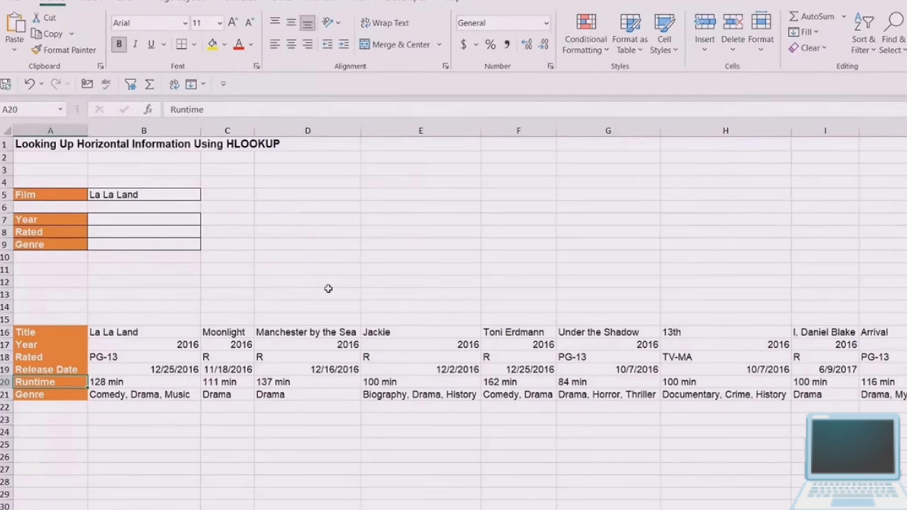
click(494, 219)
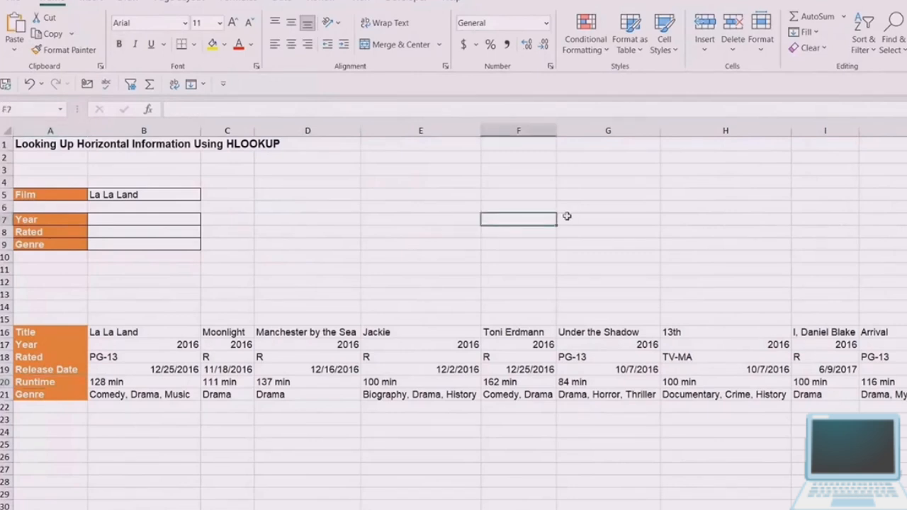
- Enter =HLOOKUP(B5,A16:X21,2,FALSE) in B7 to return the film's year by exact match, and check the formula against the table
click(170, 217)
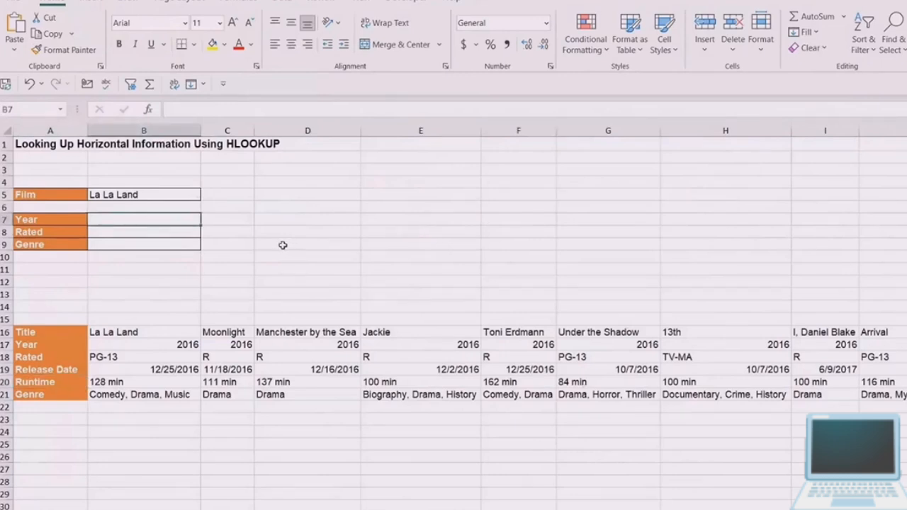
text(=)
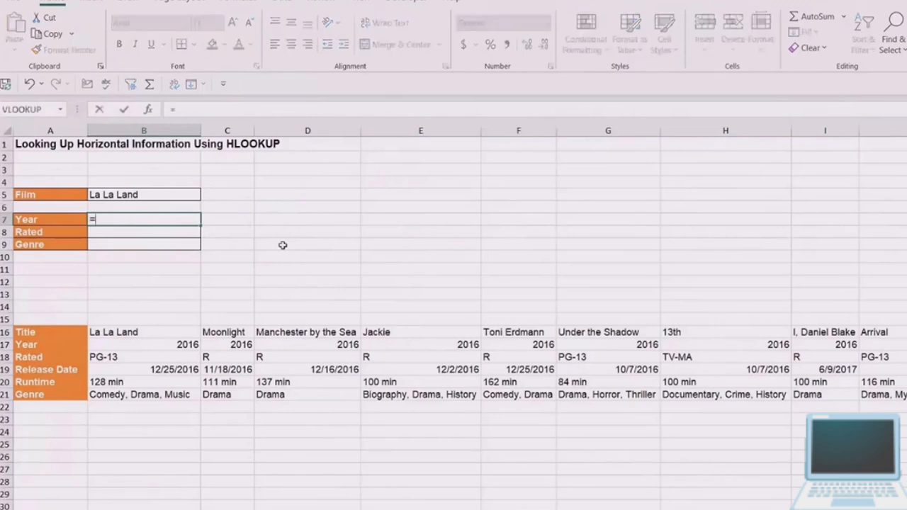
text(HLO)
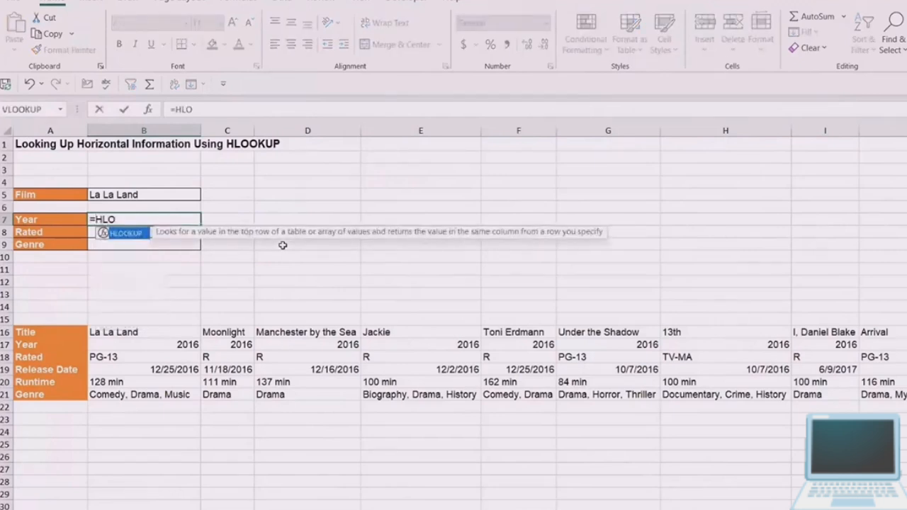
key(Tab)
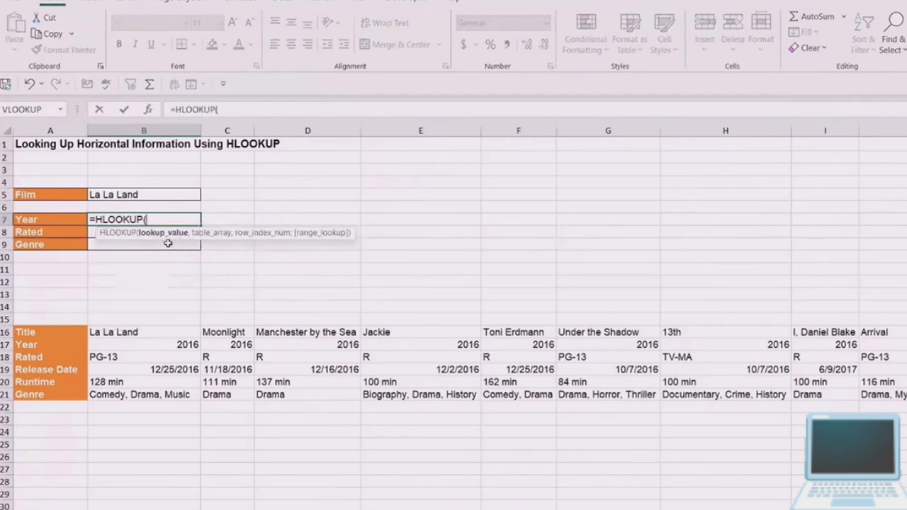
click(122, 196)
text(,)
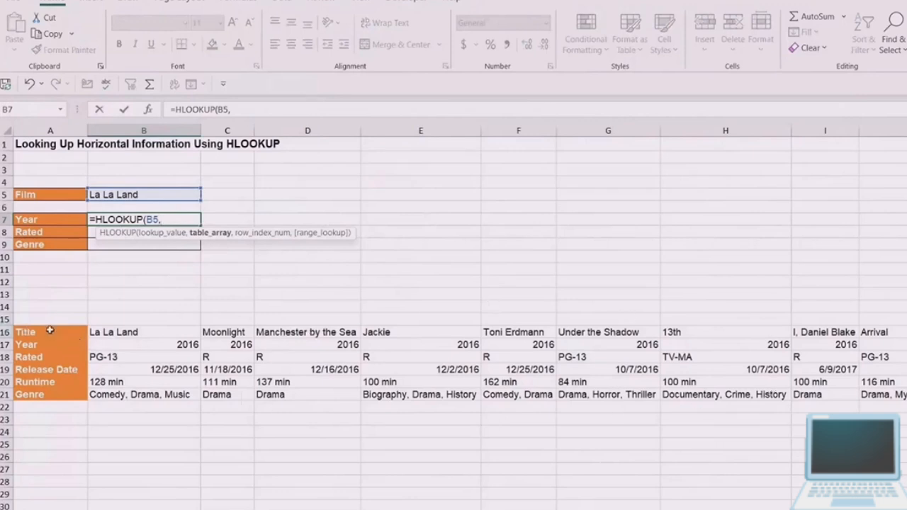
drag(42, 336, 906, 394)
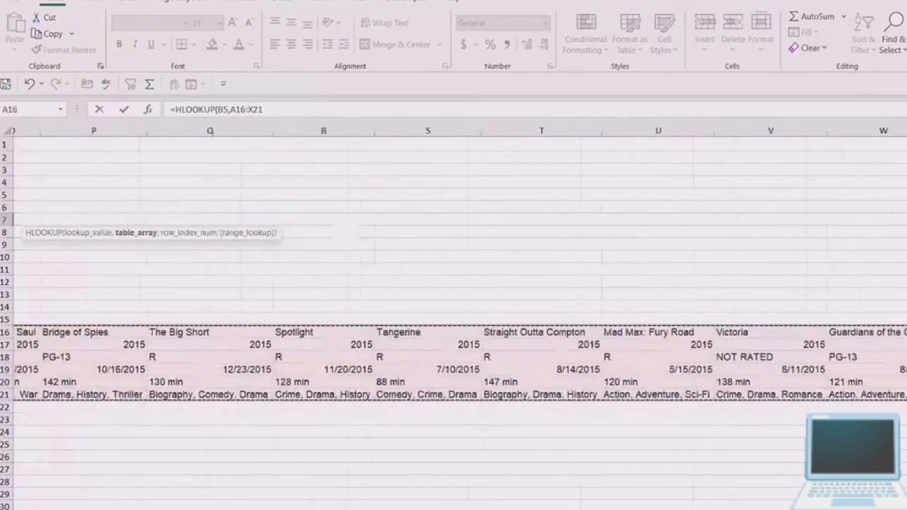
text(,)
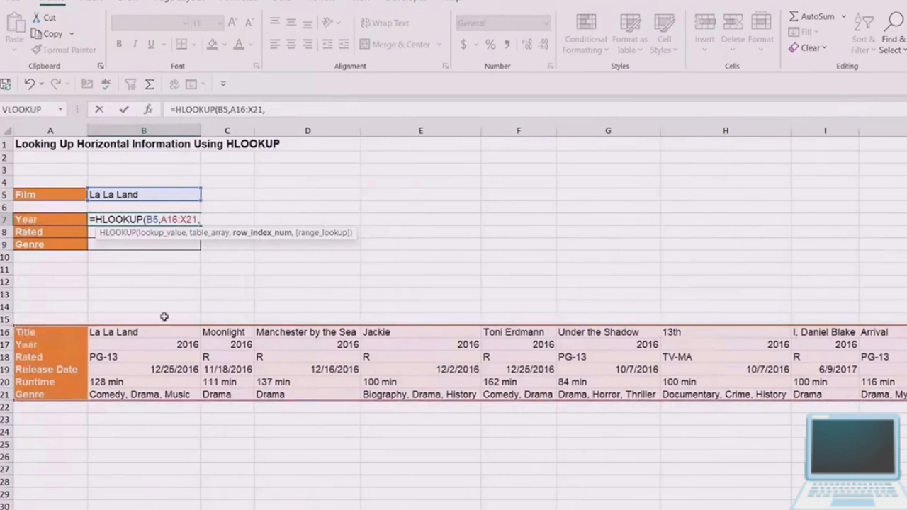
text(2,)
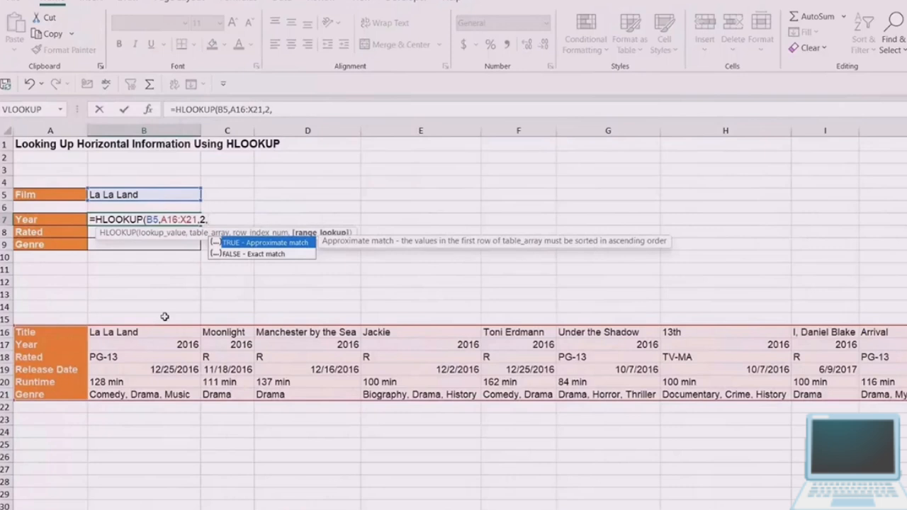
text(FALSE))
key(Return)
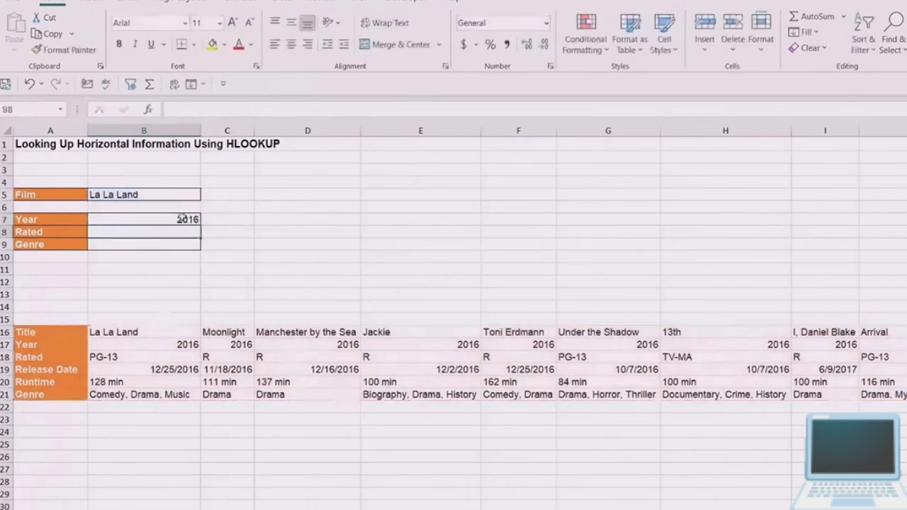
key(Up)
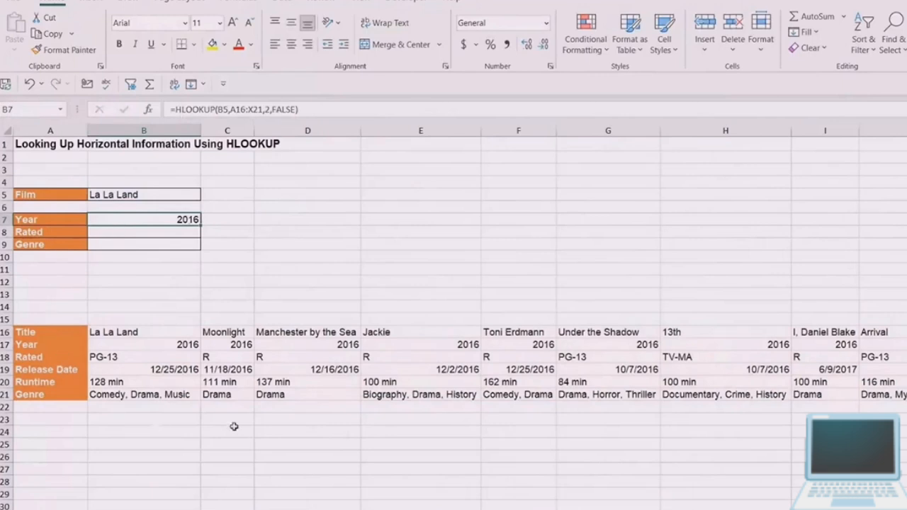
click(297, 371)
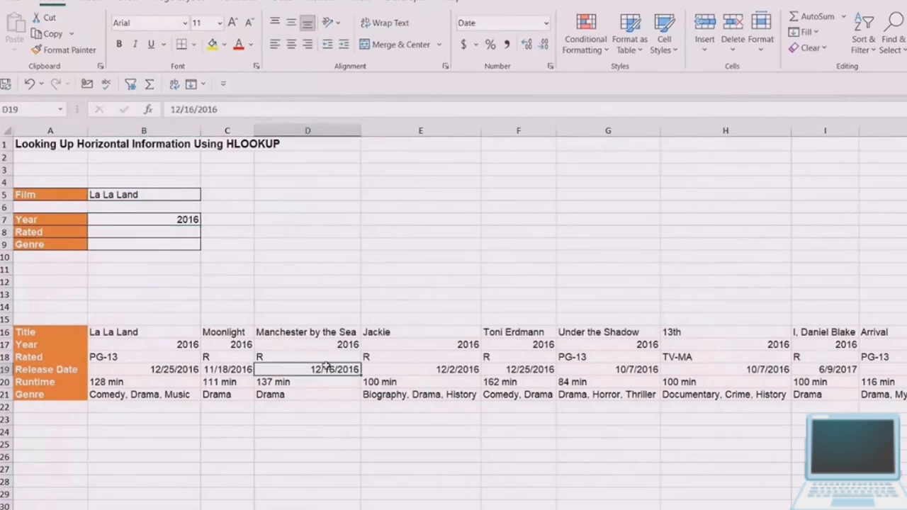
- Define the name Movies for the whole transposed film table starting at A16, including its row labels
key(ctrl+a)
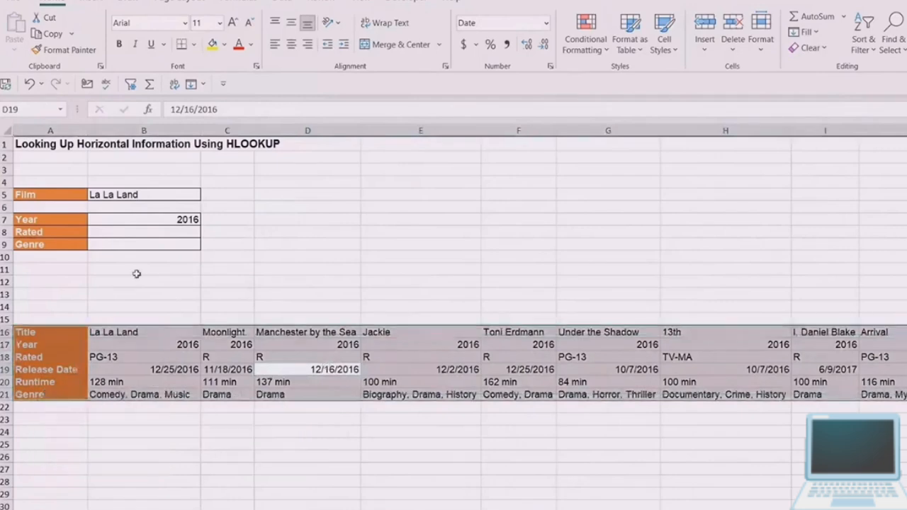
click(24, 109)
text(Movies)
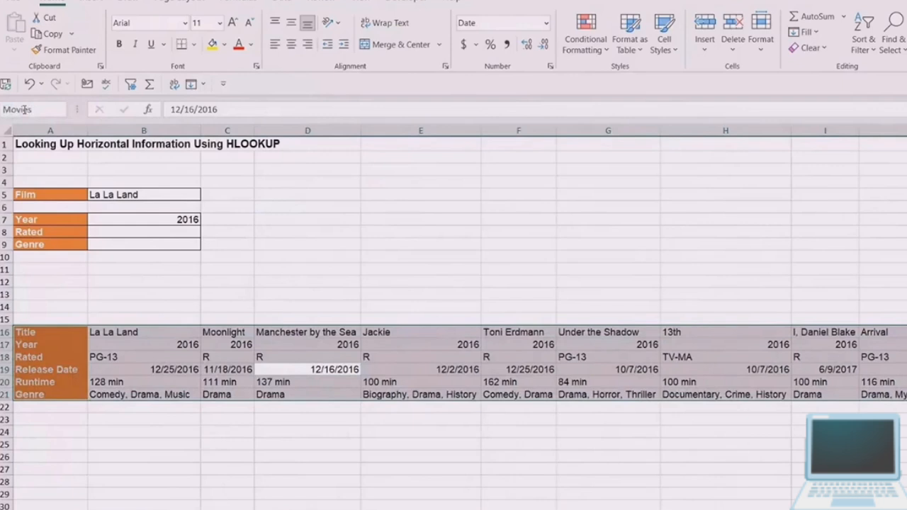
key(Return)
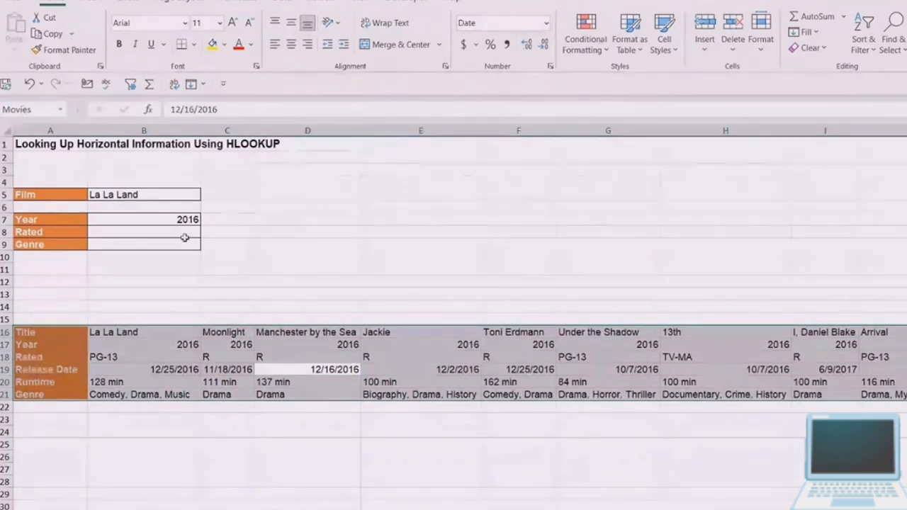
- Enter =HLOOKUP(B5,Movies,3,0) in B8 to return the film's rating by exact match, inserting the Movies named range as the table array
click(184, 236)
text(=HLOOKUP()
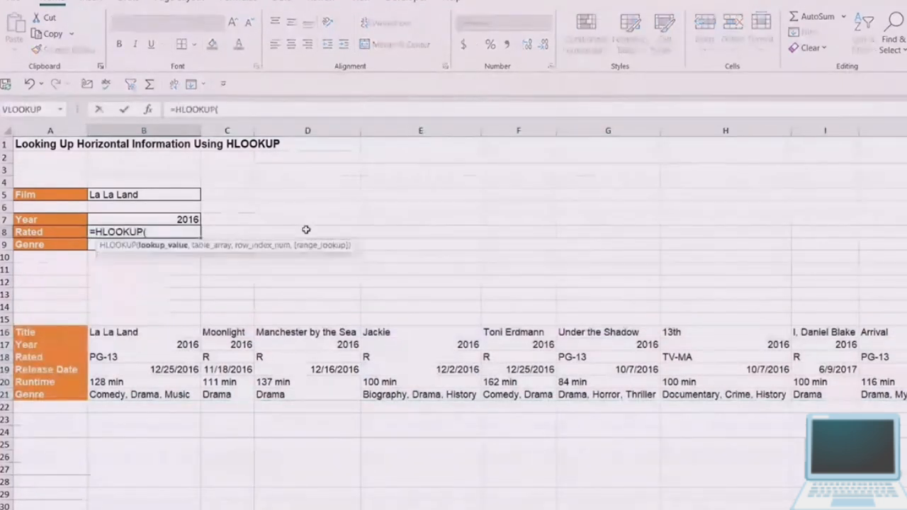
click(162, 195)
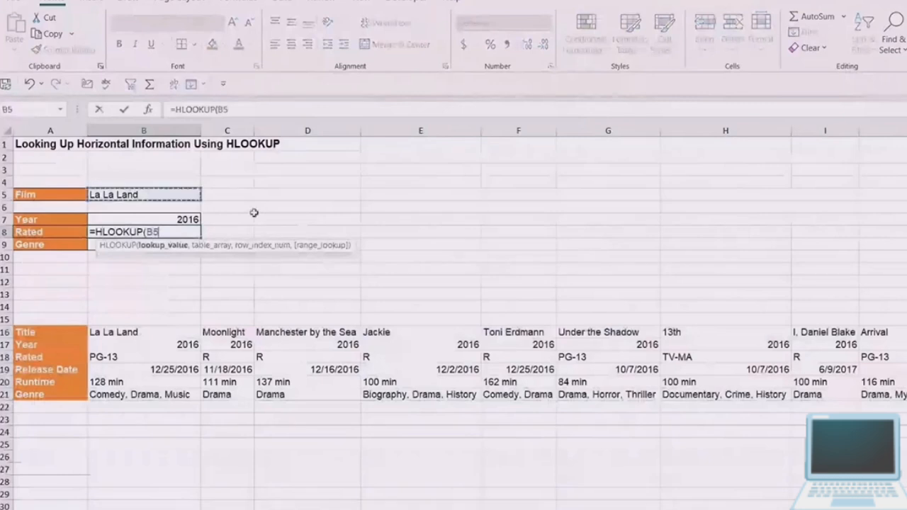
text(,)
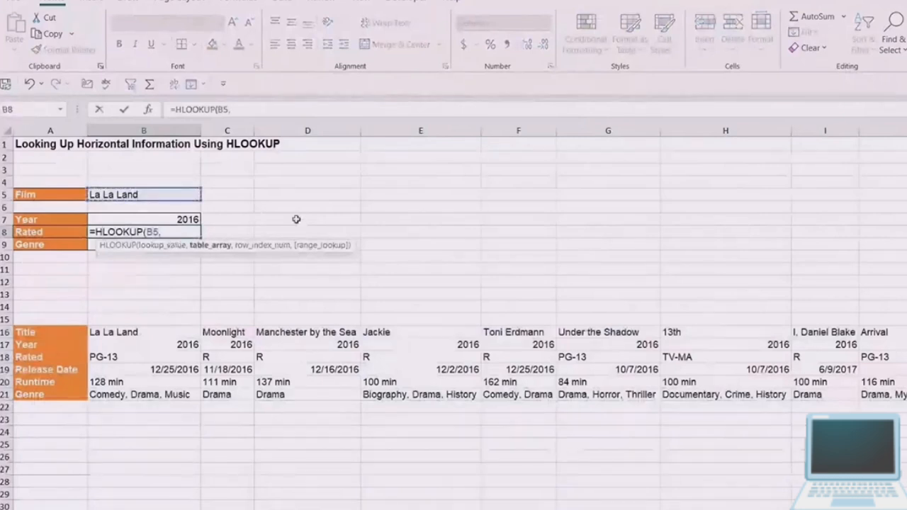
key(F3)
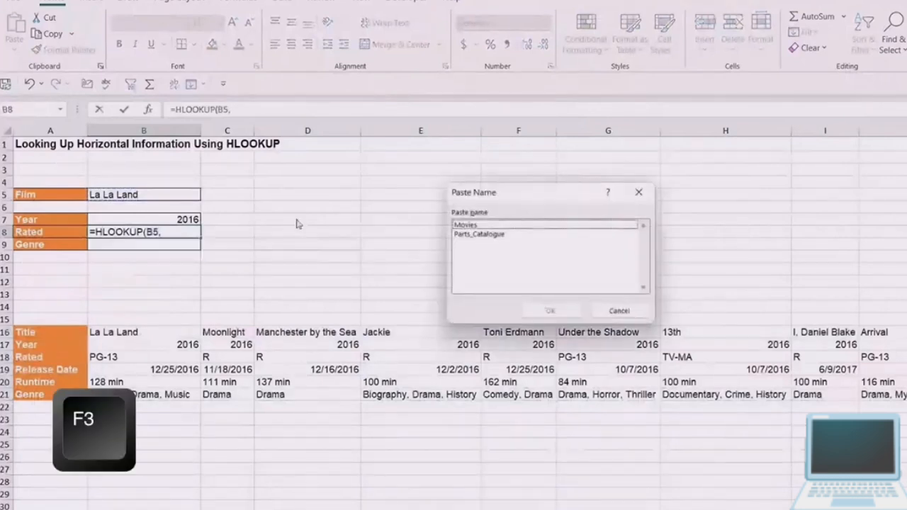
click(490, 225)
click(550, 311)
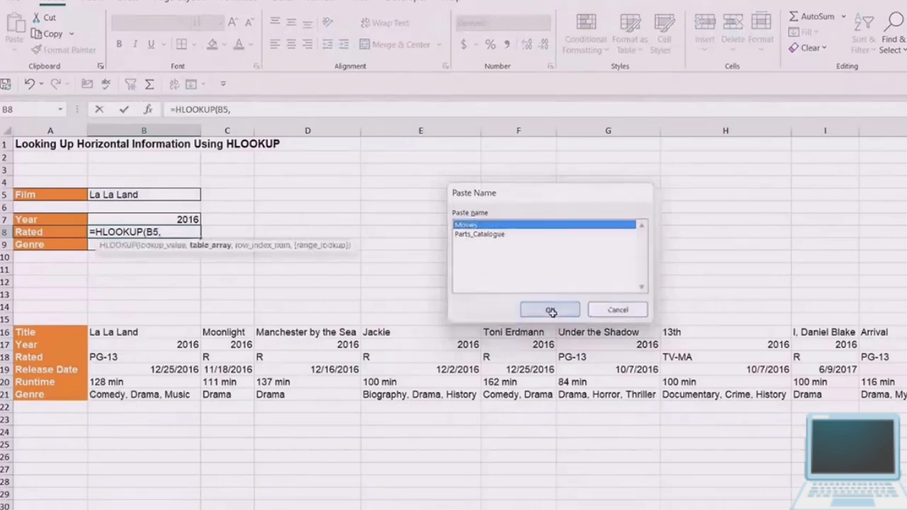
text(,)
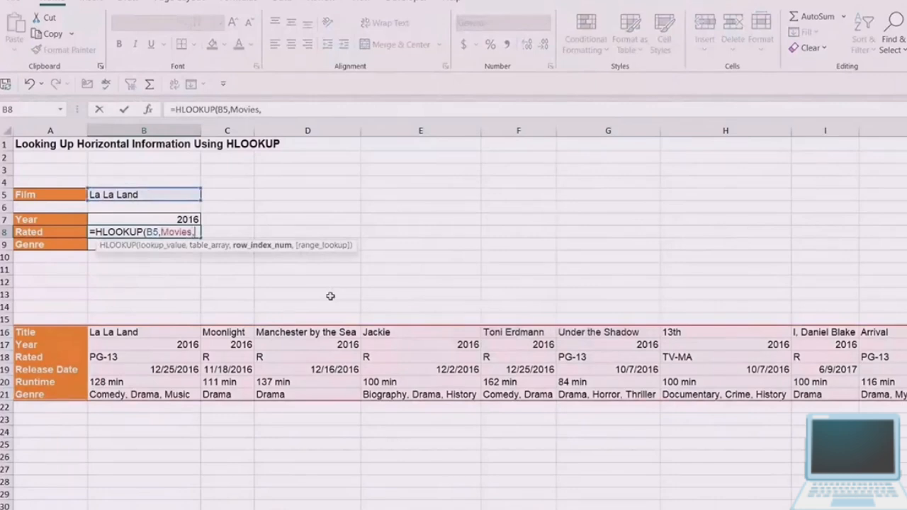
text(3,)
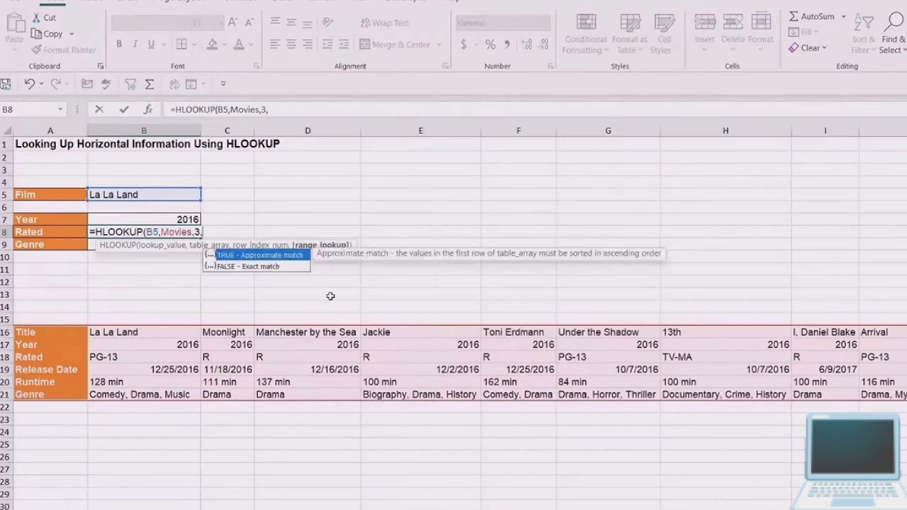
text(0))
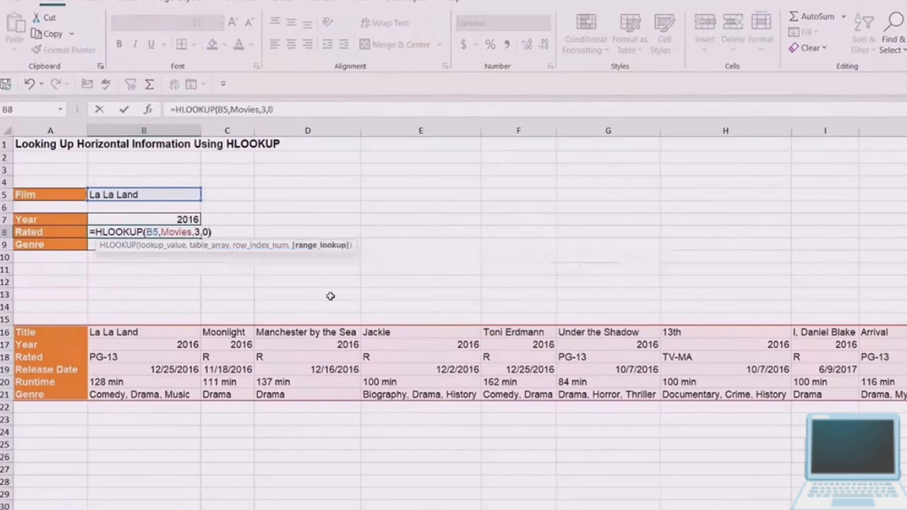
key(Return)
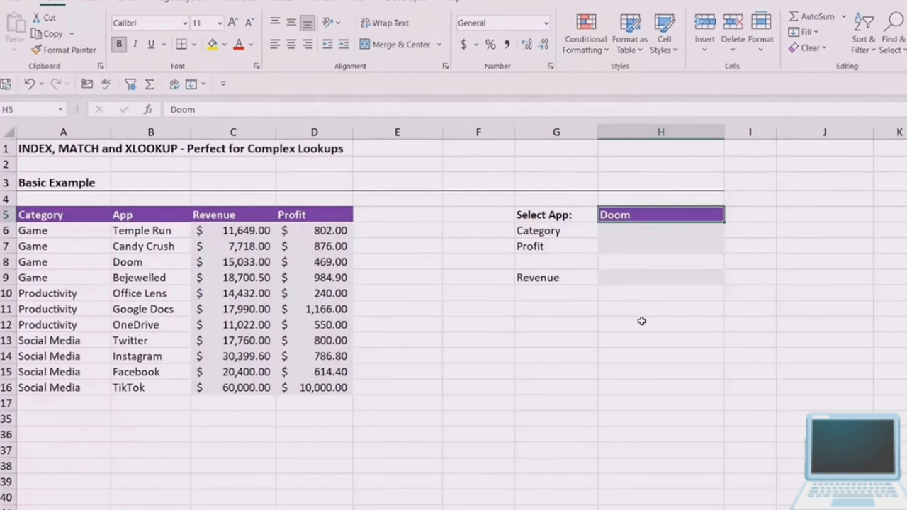
- Clear the app name from the Select App cell H5 on the INDEX, MATCH and XLOOKUP sheet
click(668, 304)
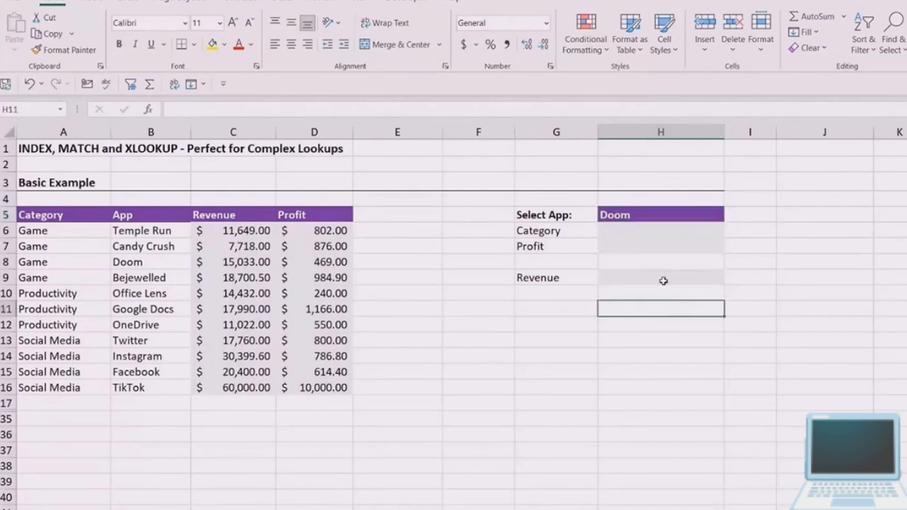
click(637, 214)
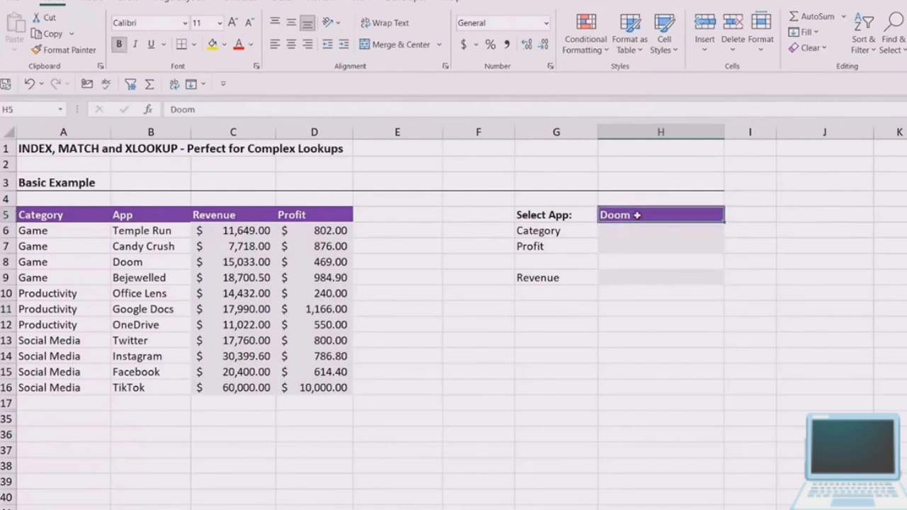
key(Delete)
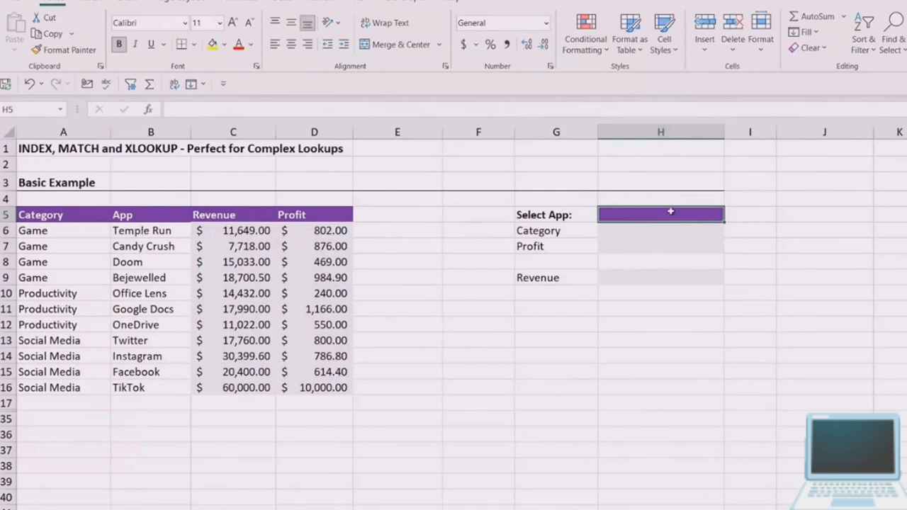
- Add list data validation to H5, using the app names in $B$6:$B$16 as the source
click(282, 2)
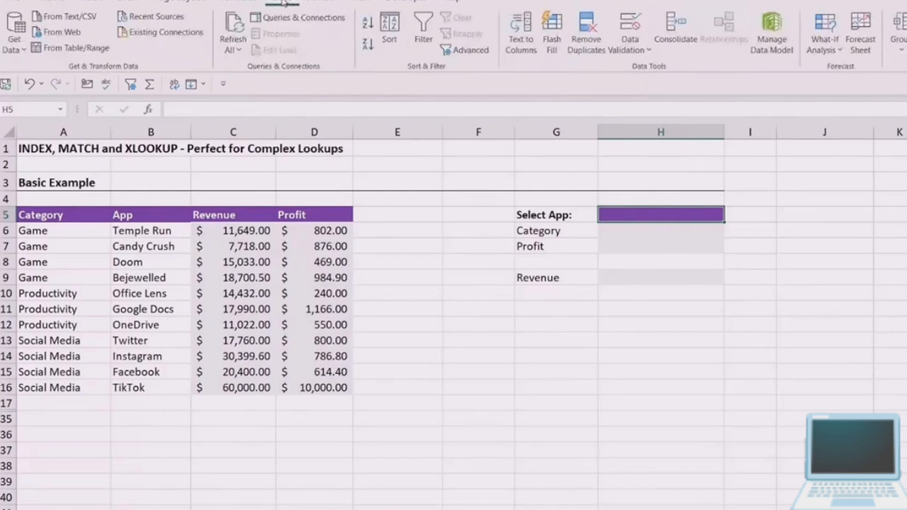
click(647, 49)
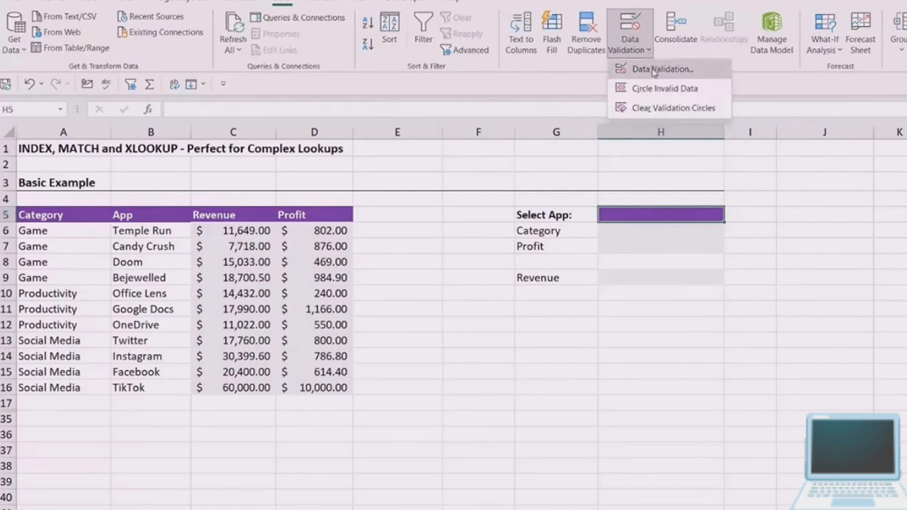
click(652, 69)
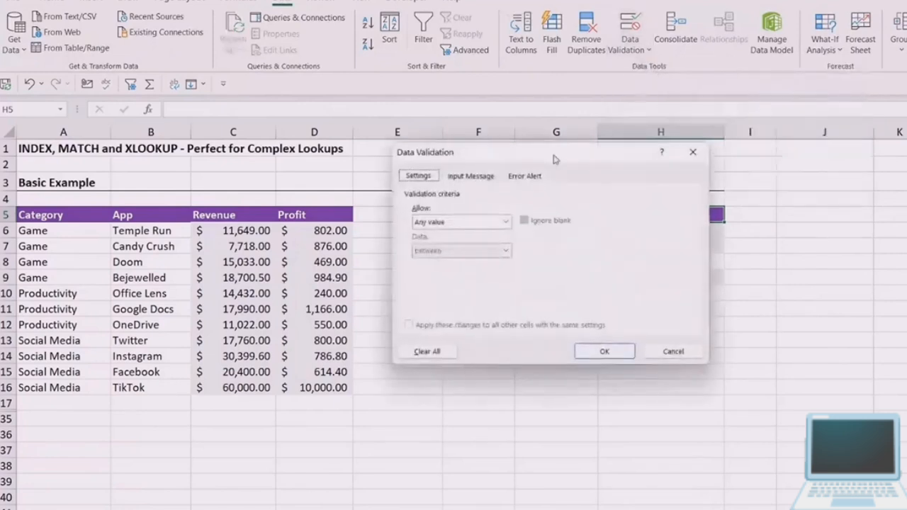
drag(553, 158, 607, 121)
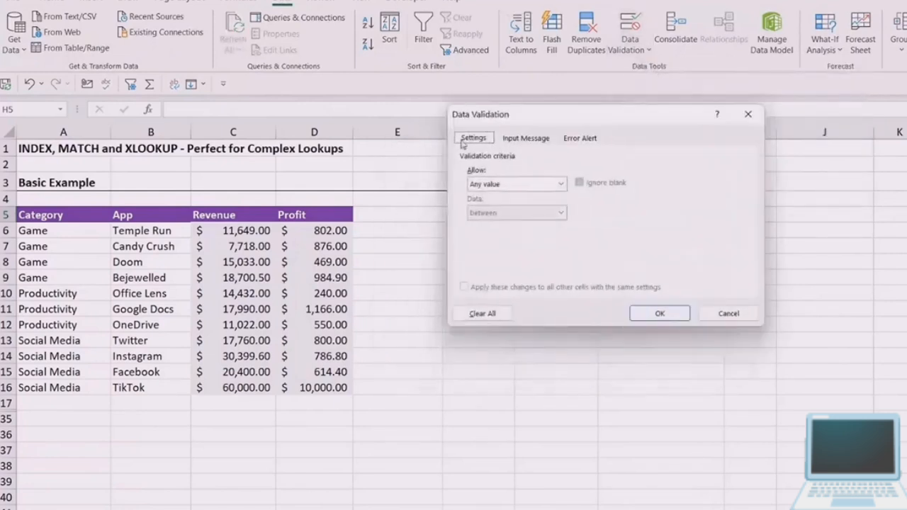
click(561, 184)
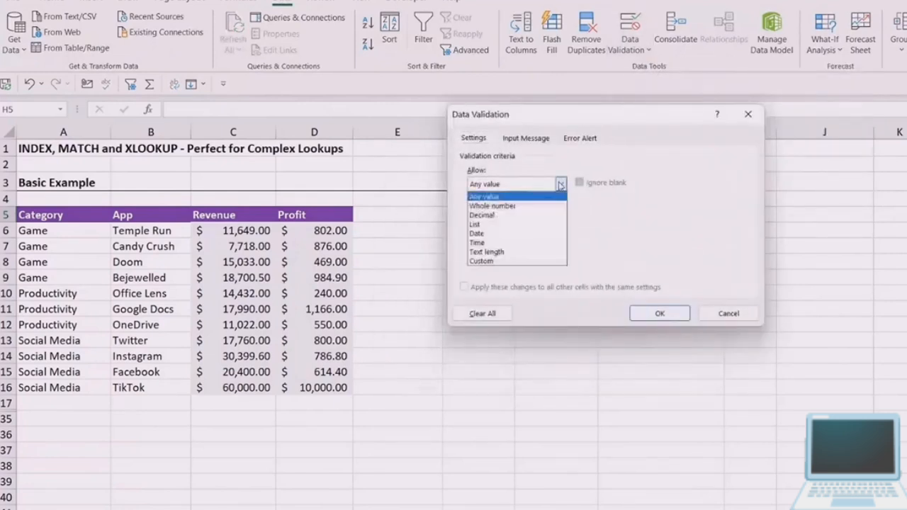
click(477, 224)
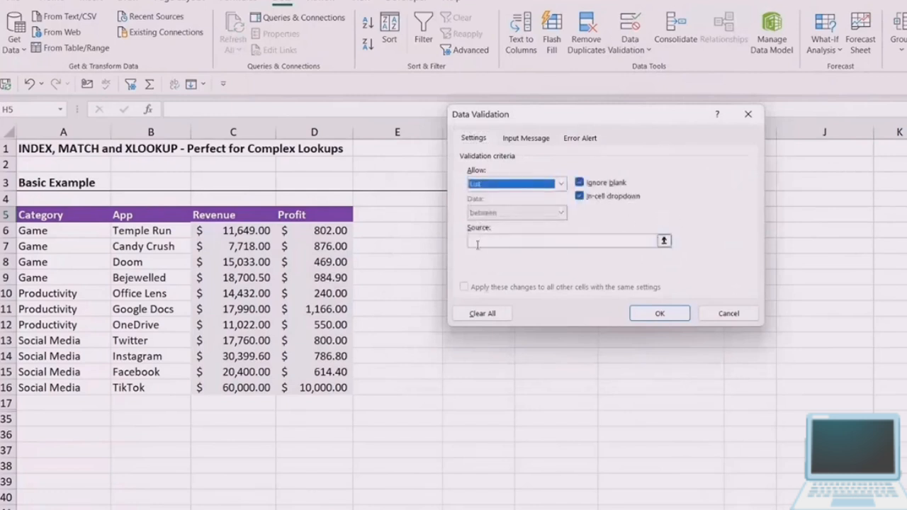
click(533, 240)
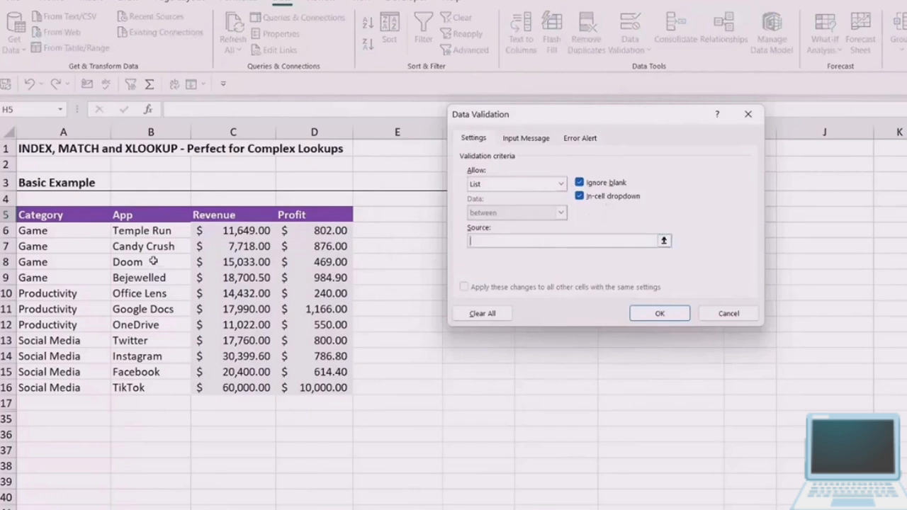
drag(148, 230, 149, 387)
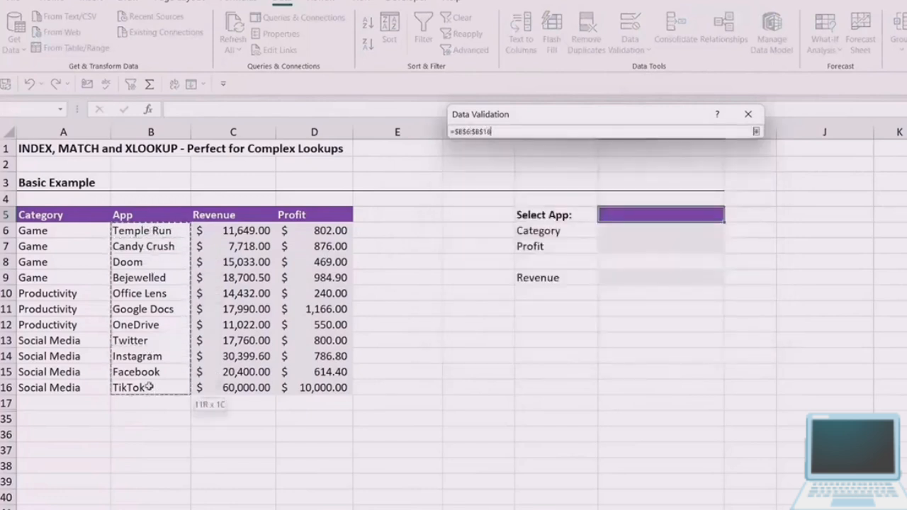
click(659, 312)
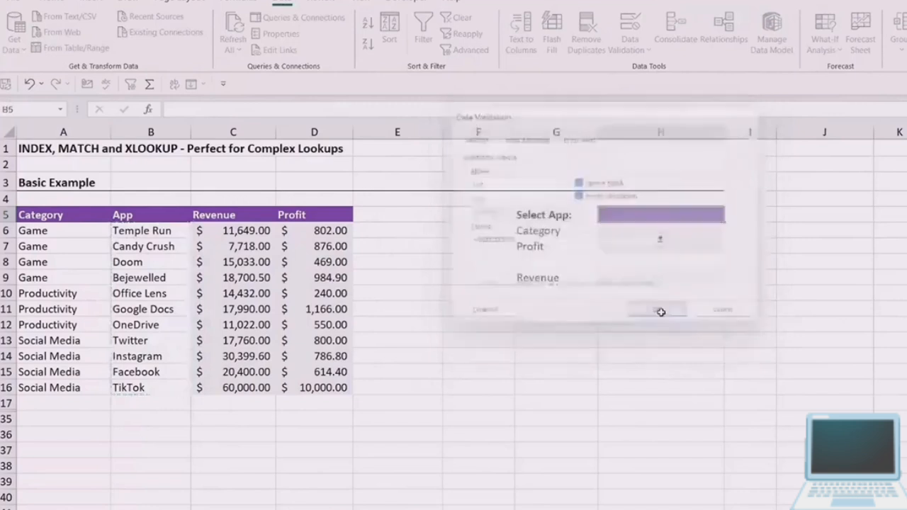
- Test the H5 drop-down list by choosing Twitter and Google Docs, and finish with Instagram selected
click(730, 218)
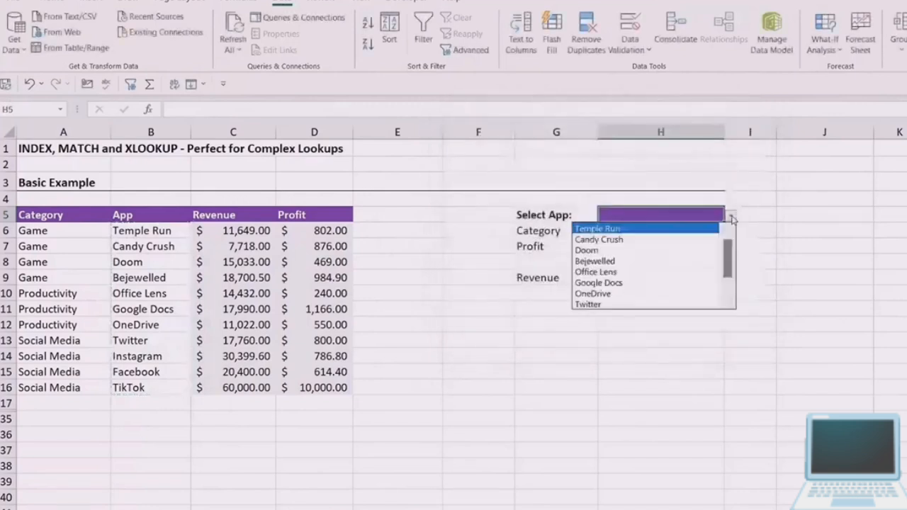
scroll(616, 272, down, 1)
click(616, 272)
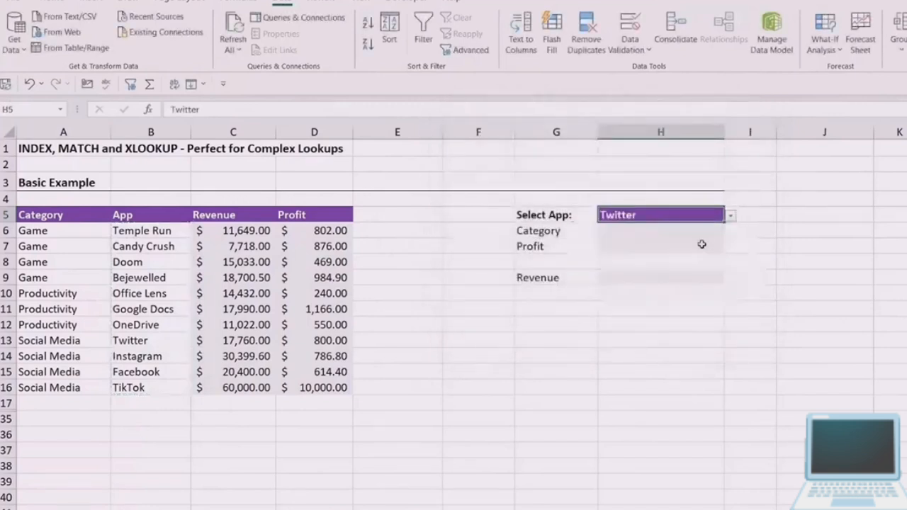
click(730, 216)
click(656, 254)
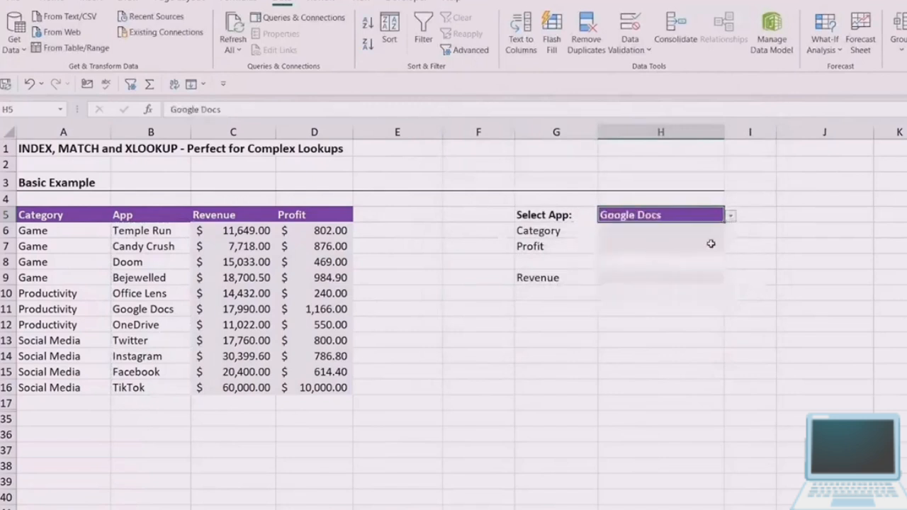
click(730, 219)
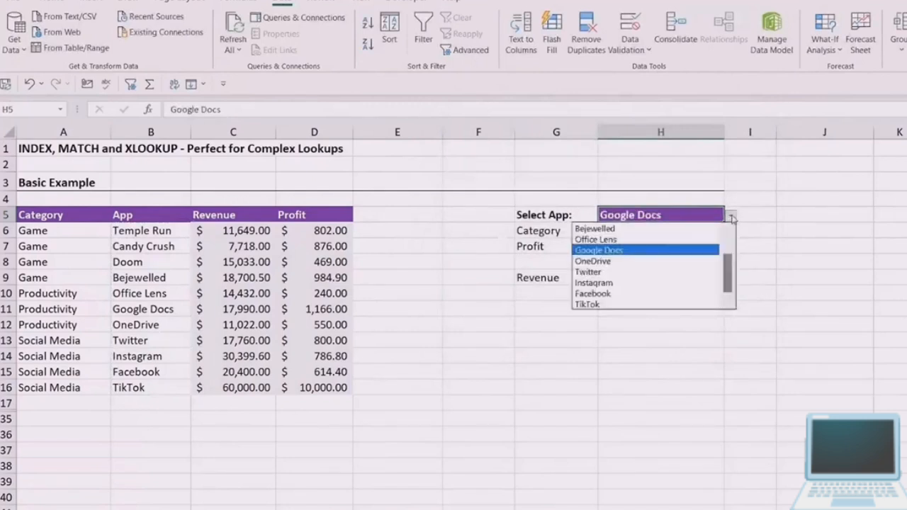
click(685, 284)
key(Return)
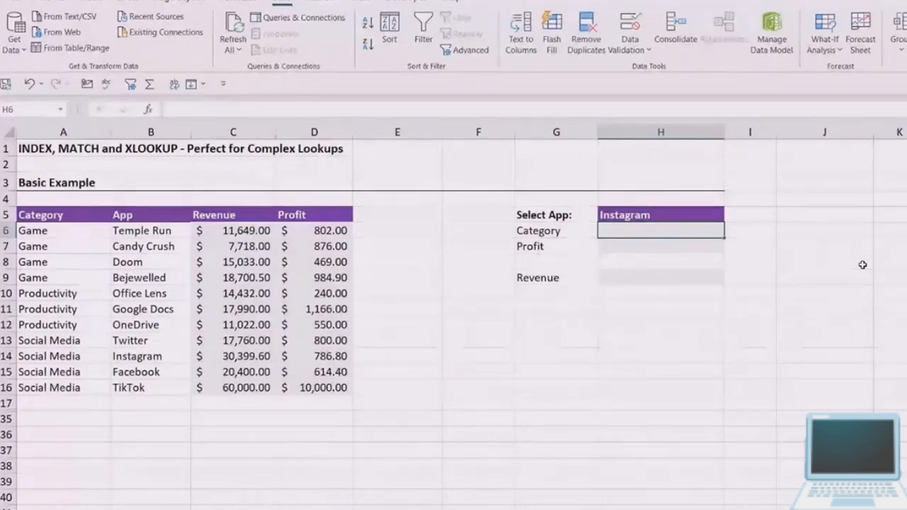
- Enter =INDEX(A6:A16,9) in H6 to return the category at a hard-coded row number in the Category column
text(=)
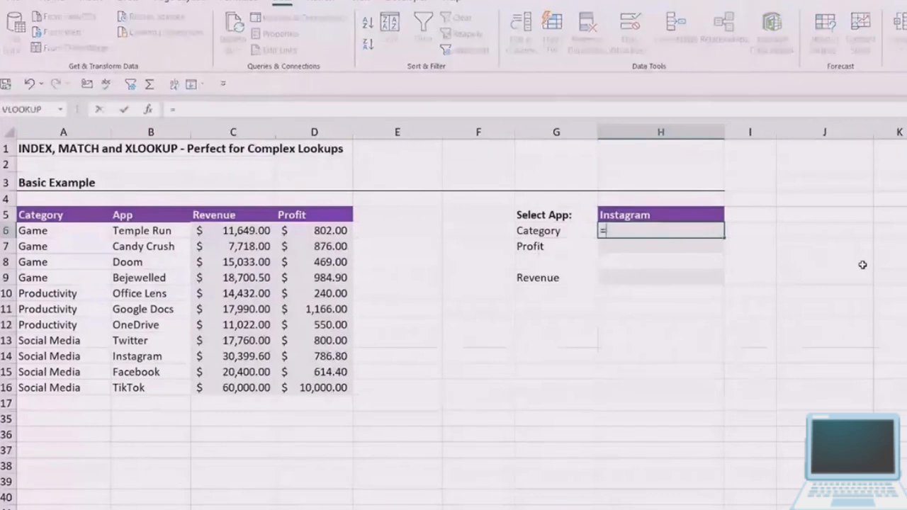
text(IND)
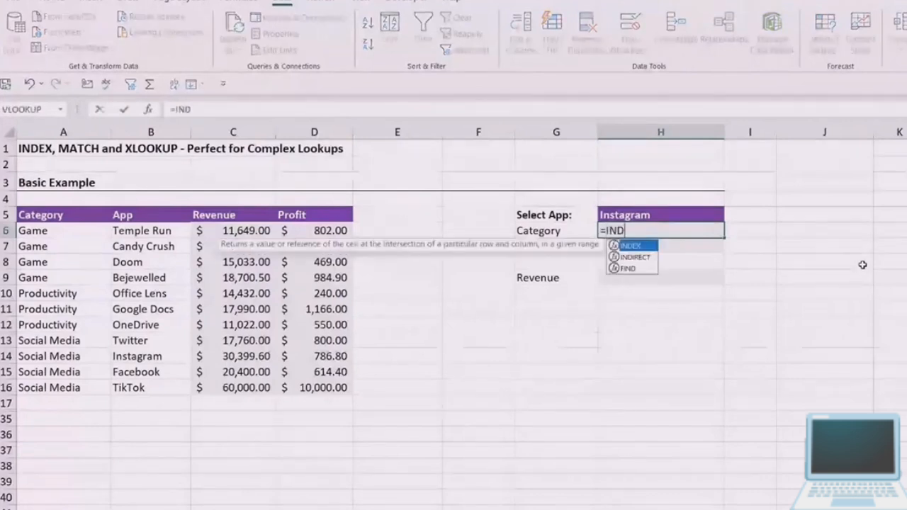
text(EX()
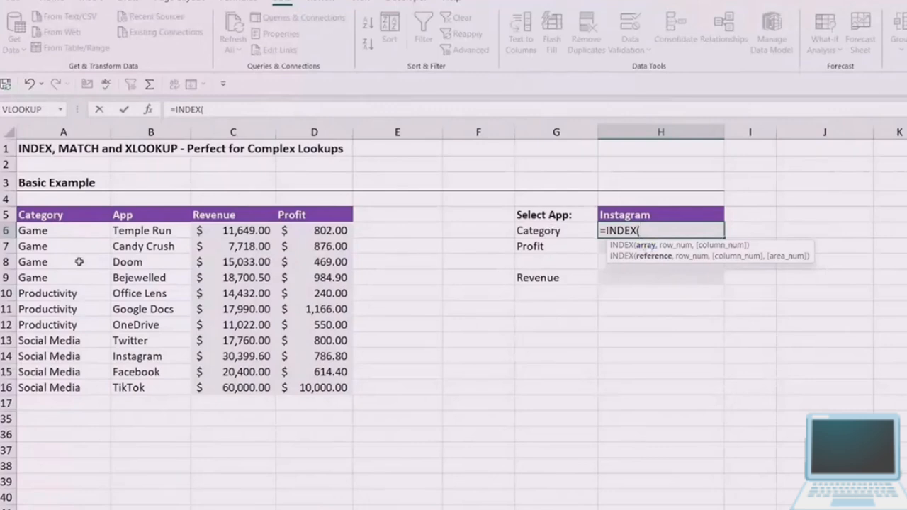
drag(63, 235, 63, 390)
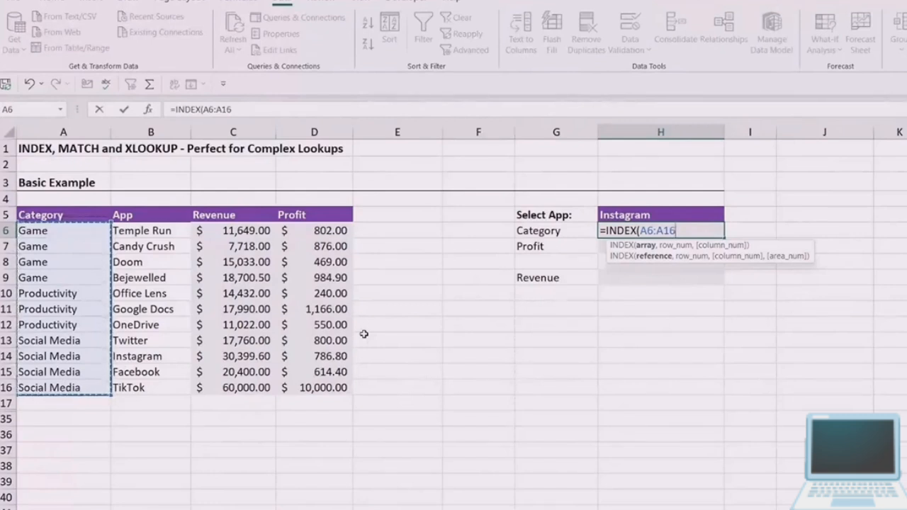
text(,)
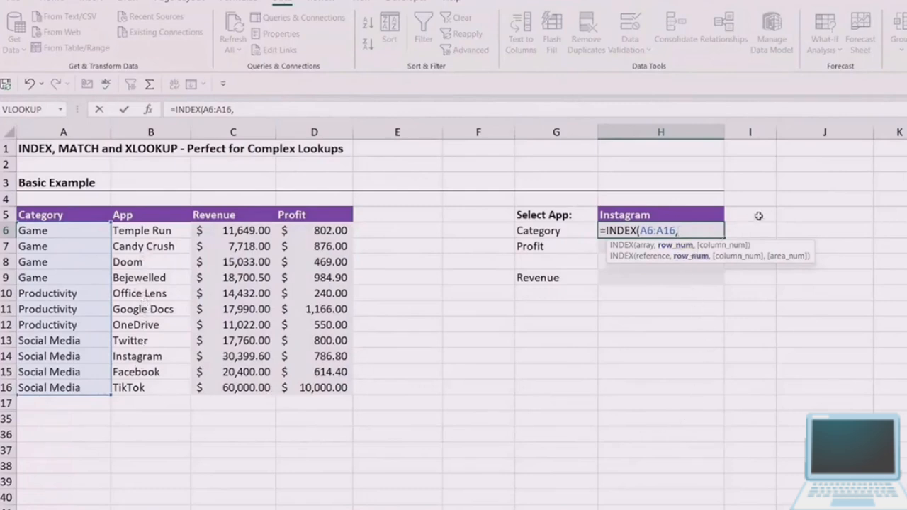
text(9))
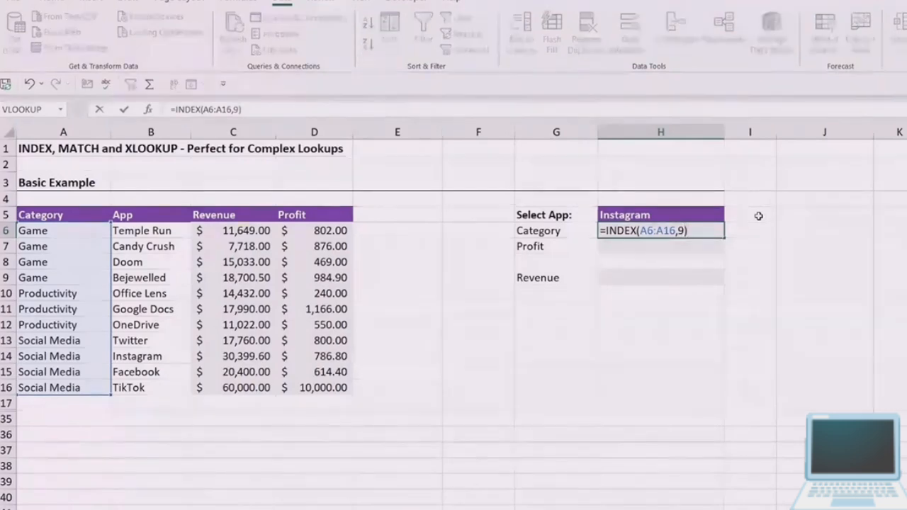
key(Return)
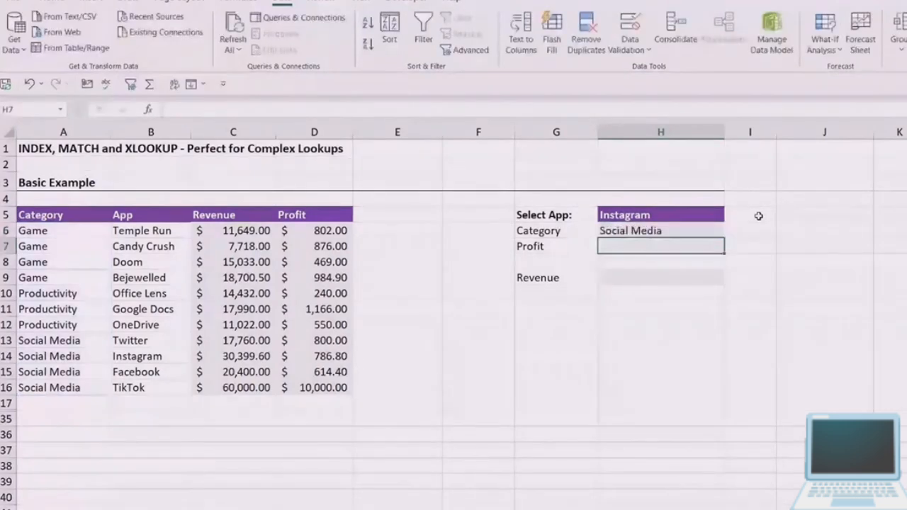
- Compare the H6 result with the Category column and inspect the row number argument of its INDEX formula
click(659, 231)
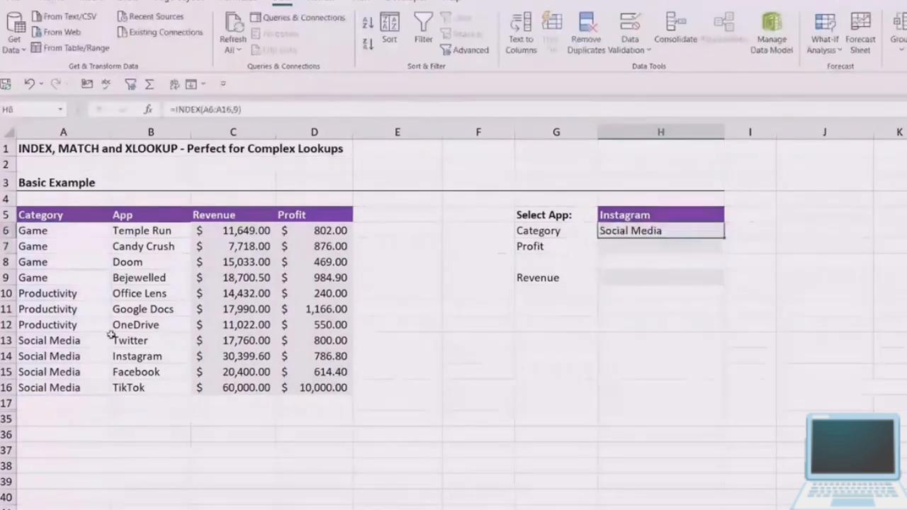
click(80, 361)
click(659, 231)
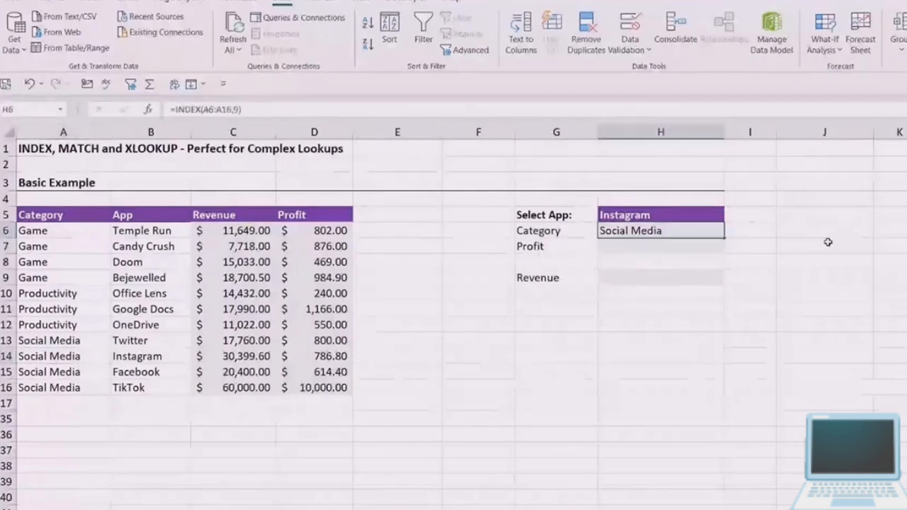
double_click(658, 238)
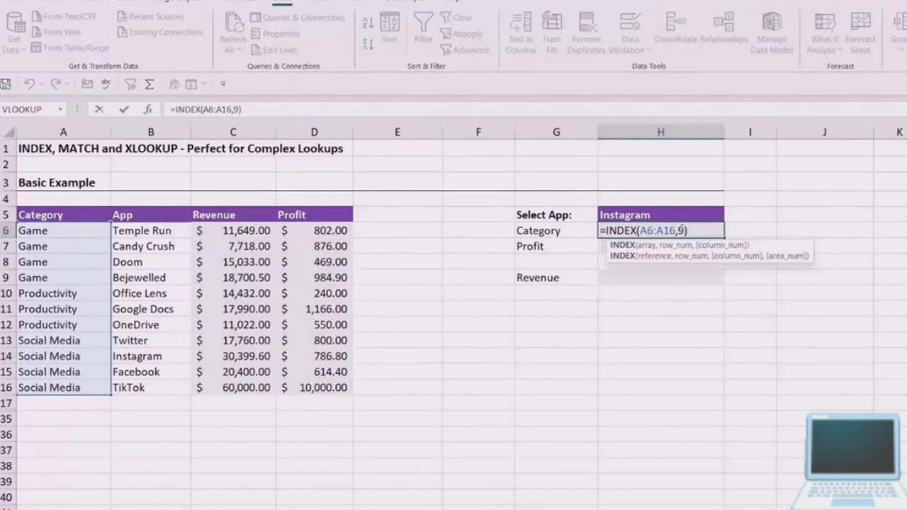
click(679, 231)
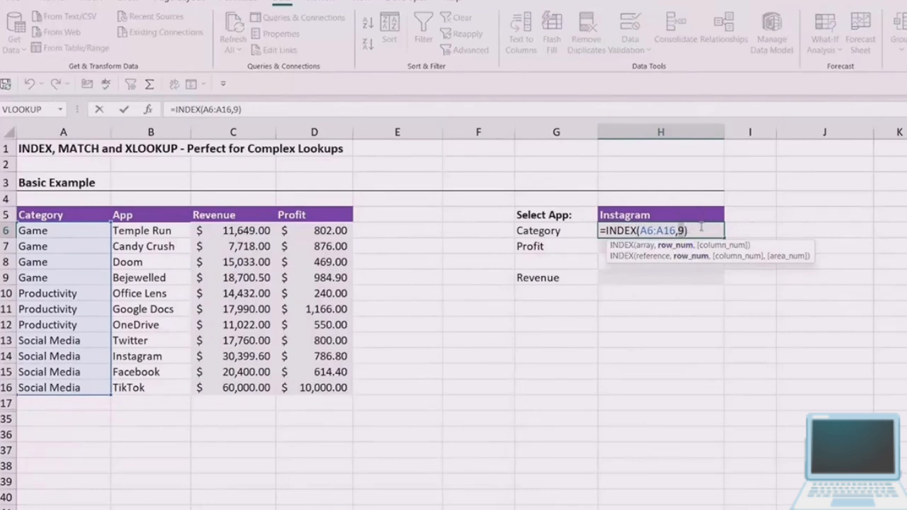
key(ctrl+Return)
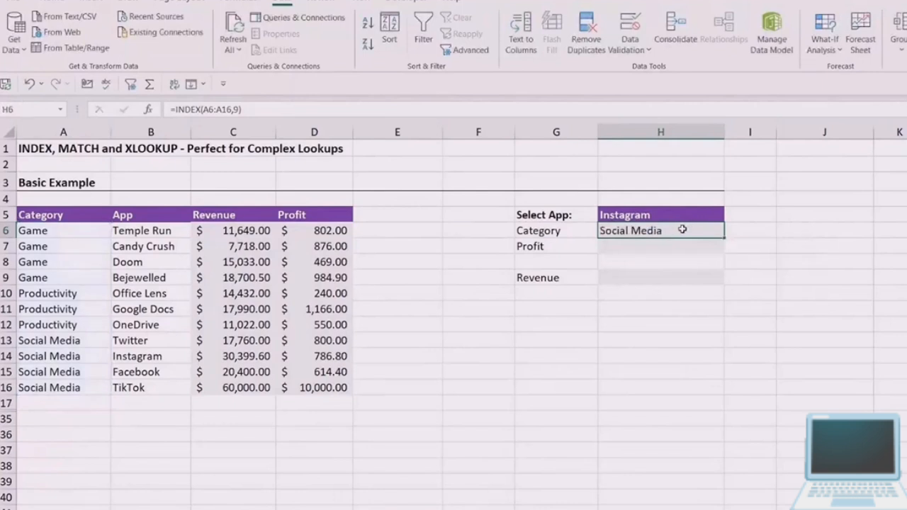
- Replace the H6 formula with =MATCH(H5,B6:B16,0) to find the selected app's position by exact match
key(Delete)
text(=)
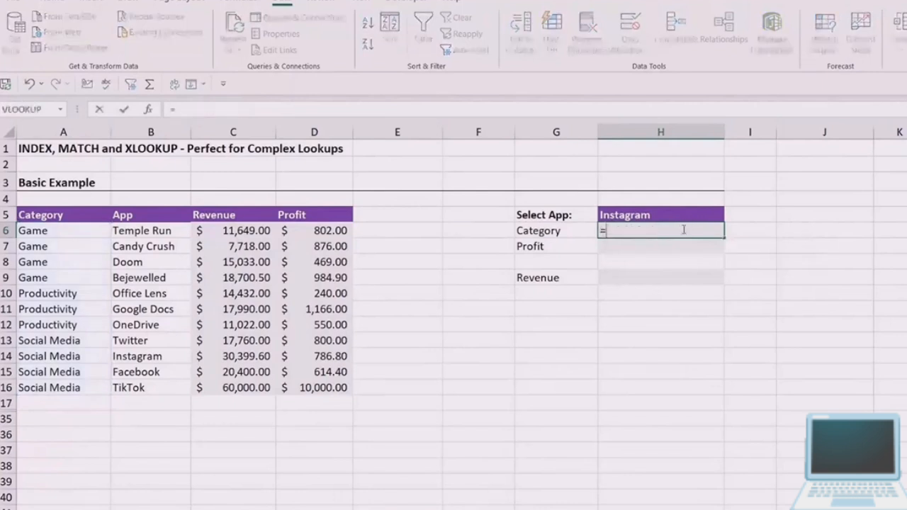
text(MATCH()
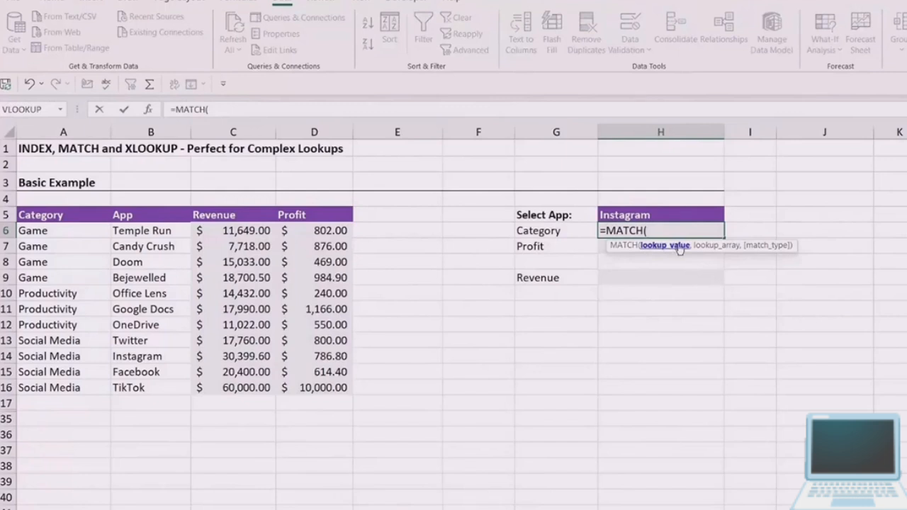
click(659, 215)
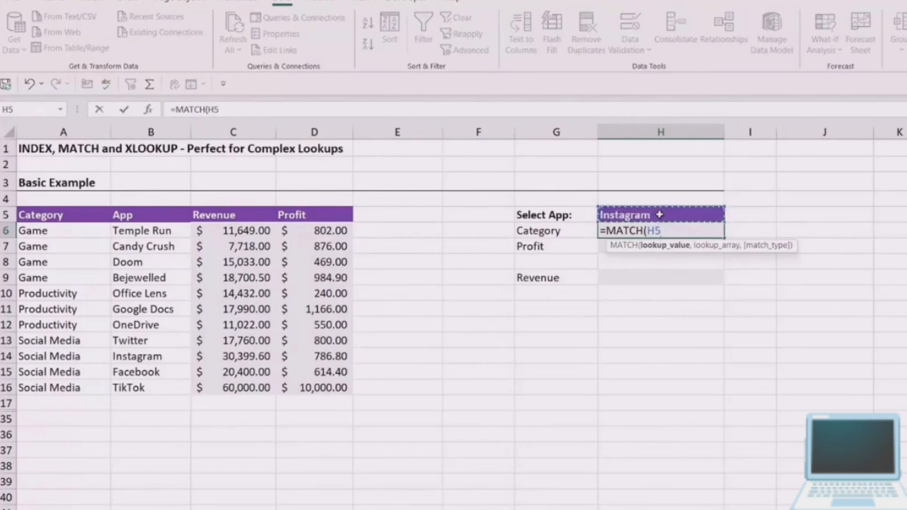
text(,)
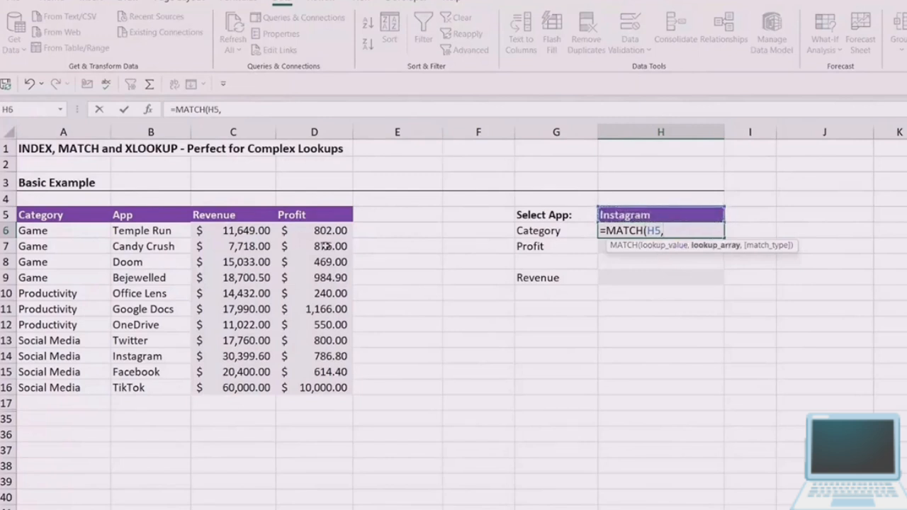
drag(176, 230, 170, 387)
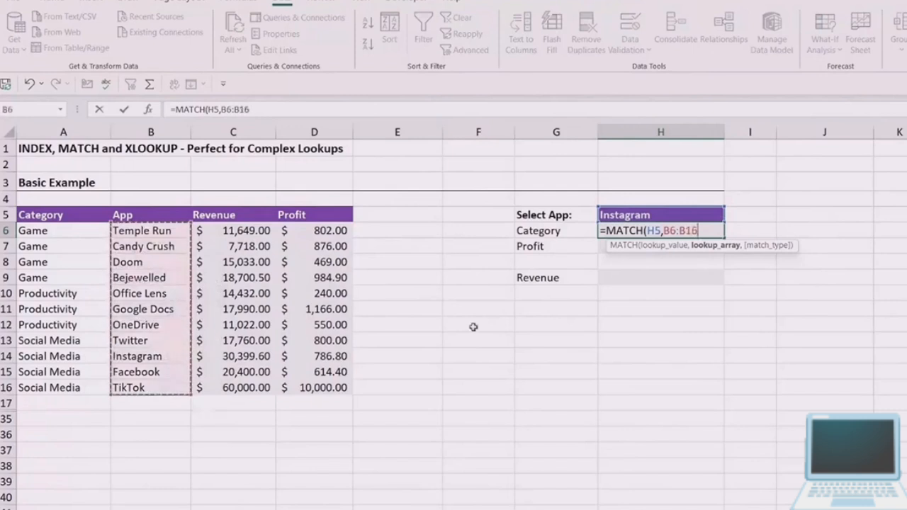
text(,)
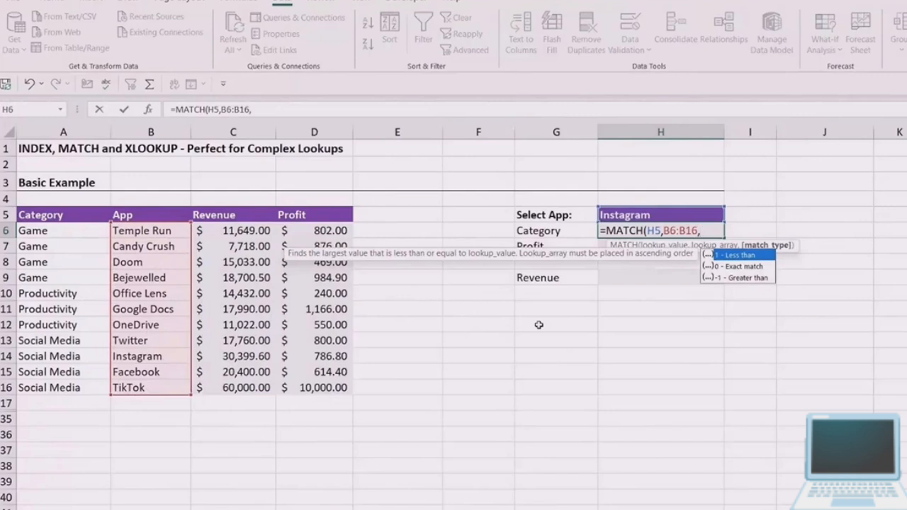
text(0)
text())
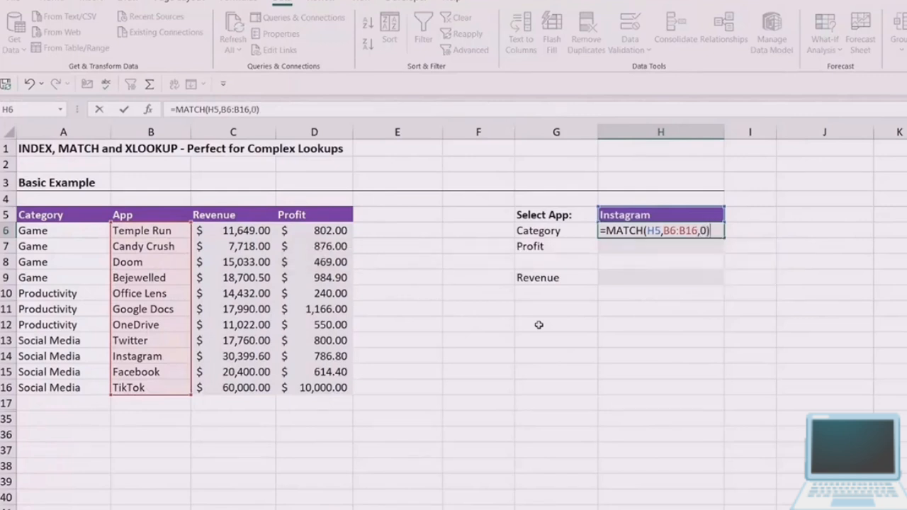
key(Return)
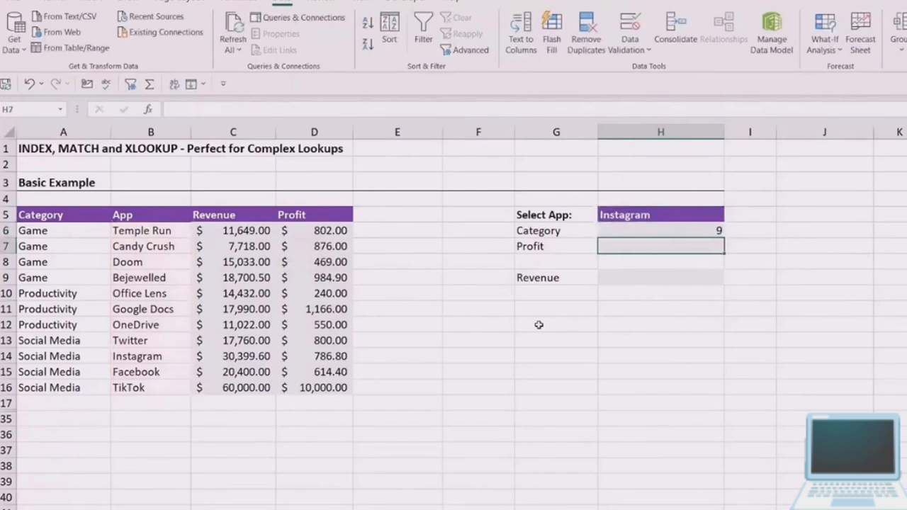
- Clear the MATCH formula from H6 and begin an INDEX formula there with the category range A6:A16 as its array
click(717, 229)
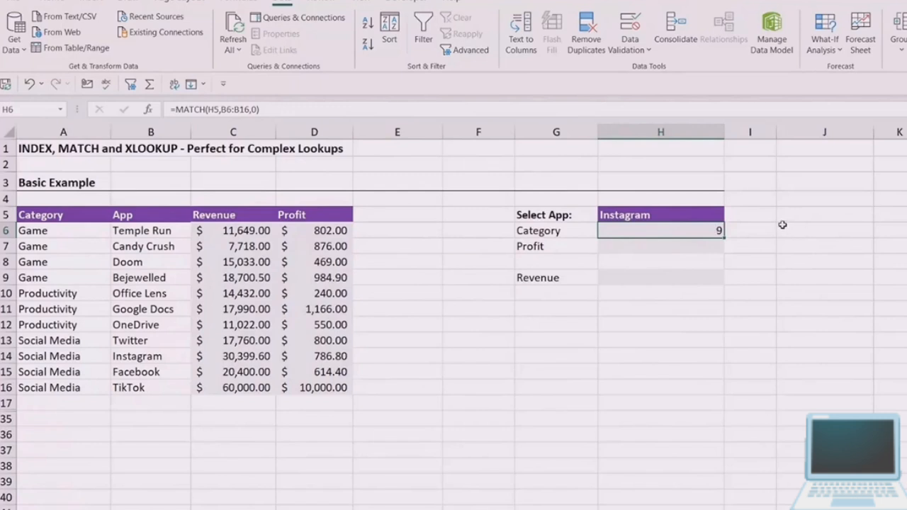
key(Delete)
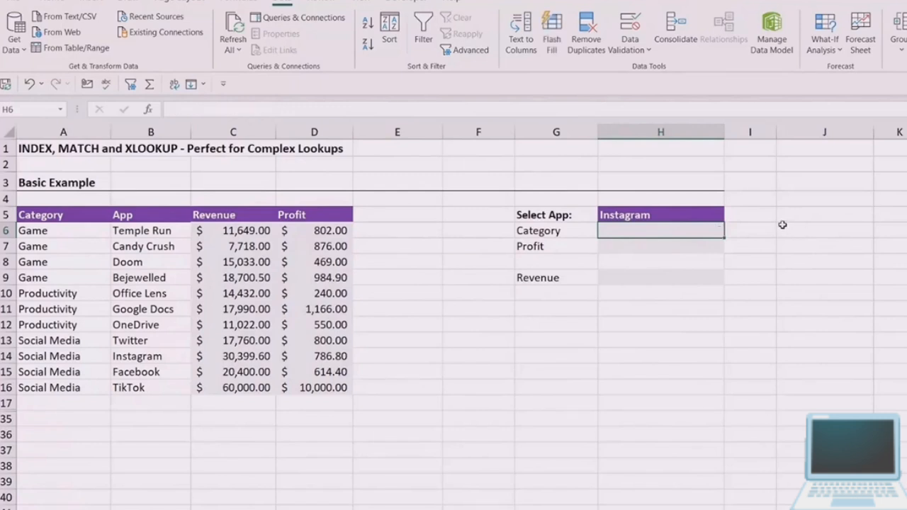
text(=INDE)
key(Tab)
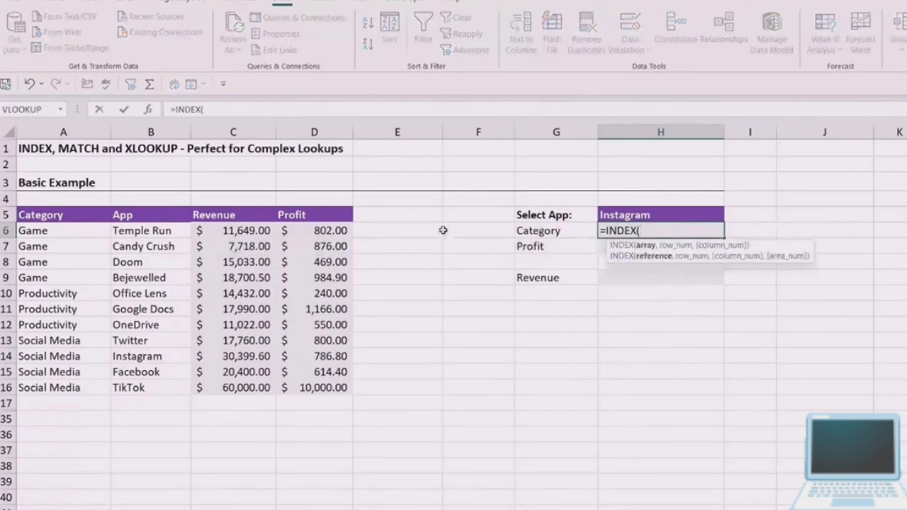
drag(44, 230, 49, 386)
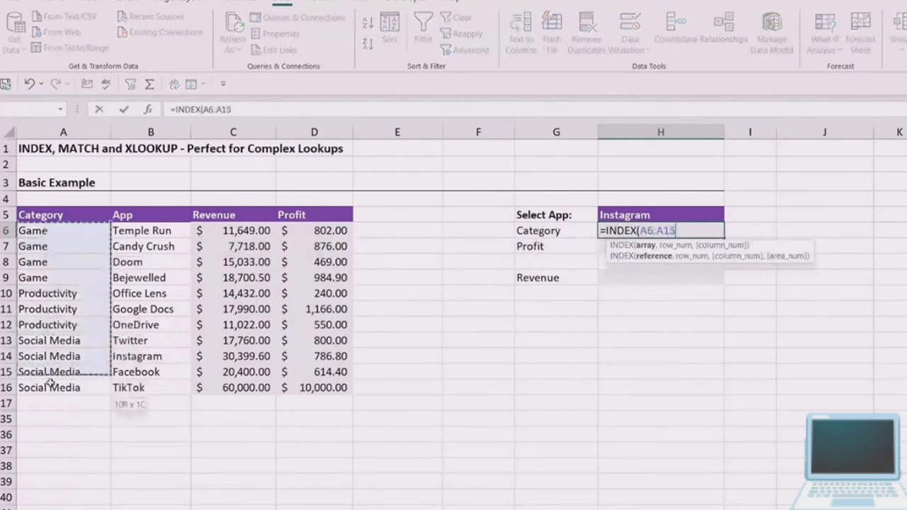
text(,)
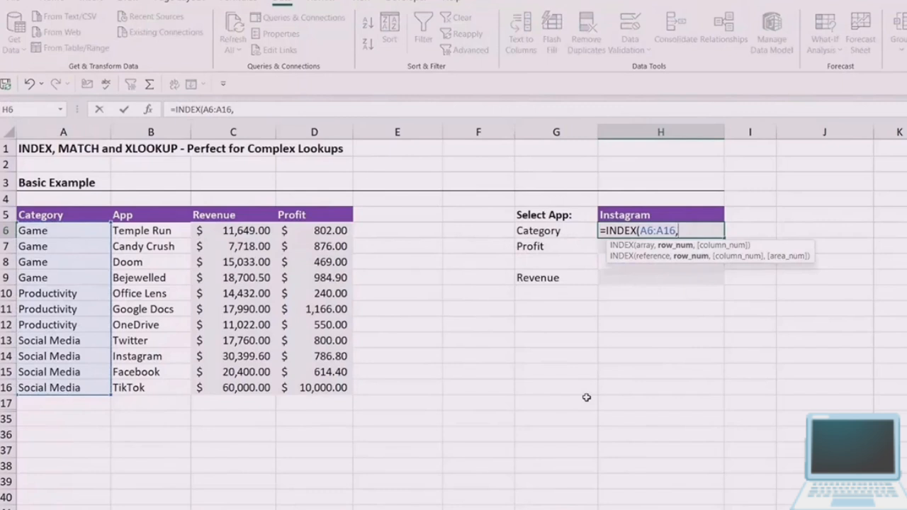
- Complete H6 as =INDEX(A6:A16,MATCH(H5,B6:B16,0)), nesting an exact MATCH on the selected app as the row number
text(match)
key(Tab)
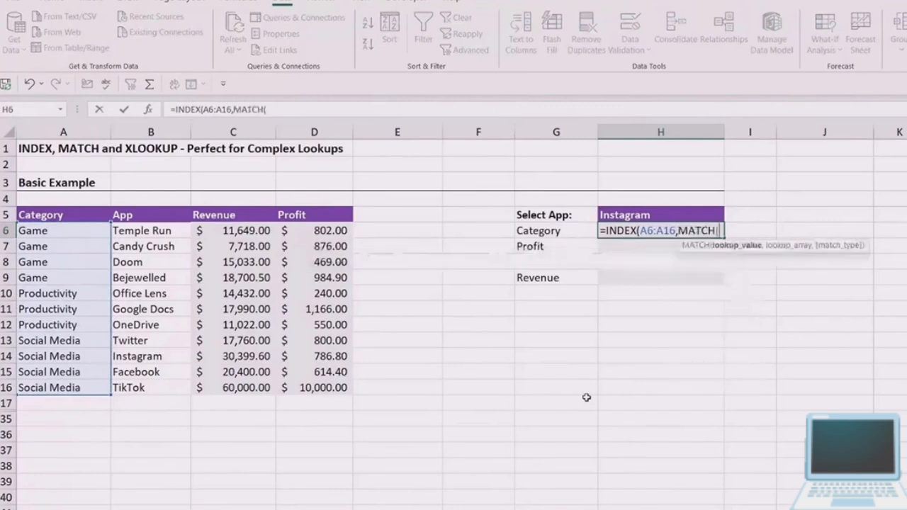
click(644, 211)
text(,)
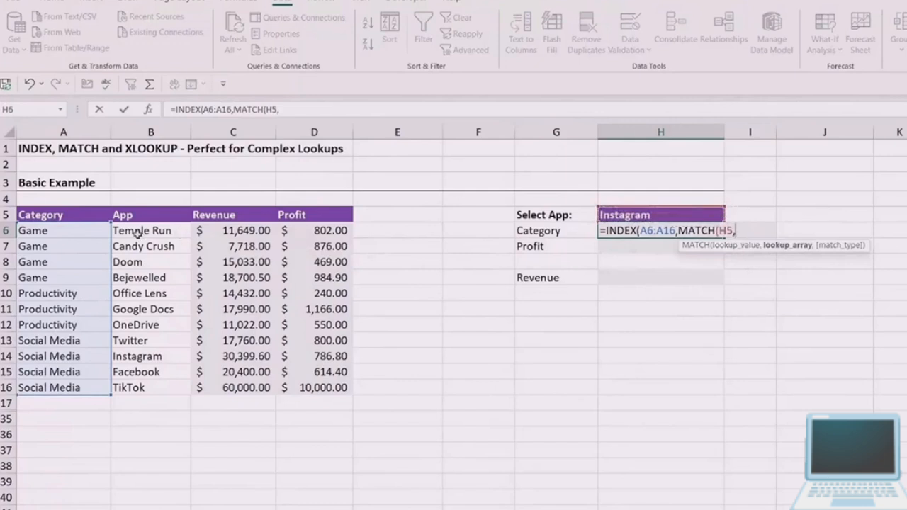
drag(137, 232, 144, 382)
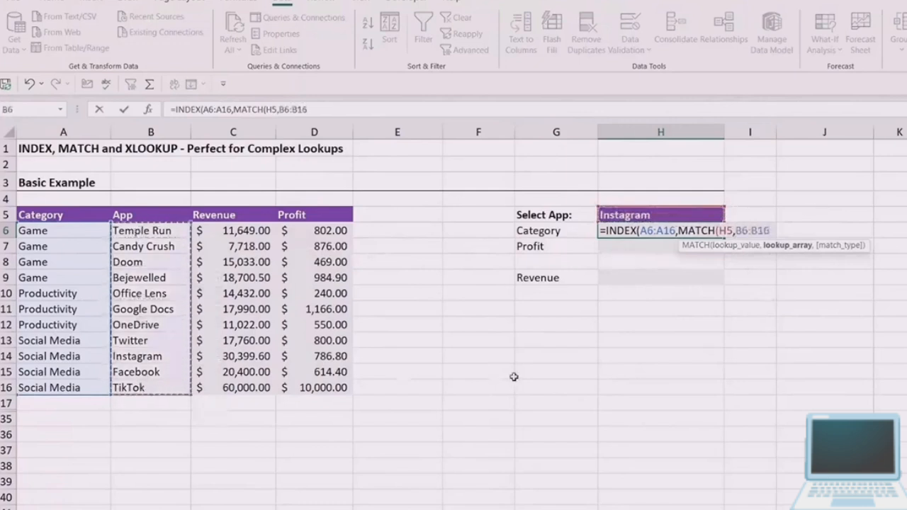
text(,)
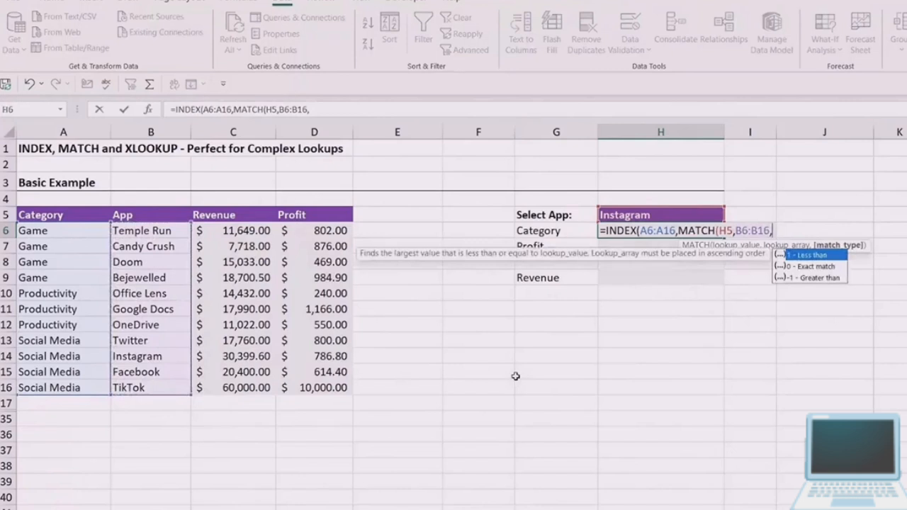
text(0)
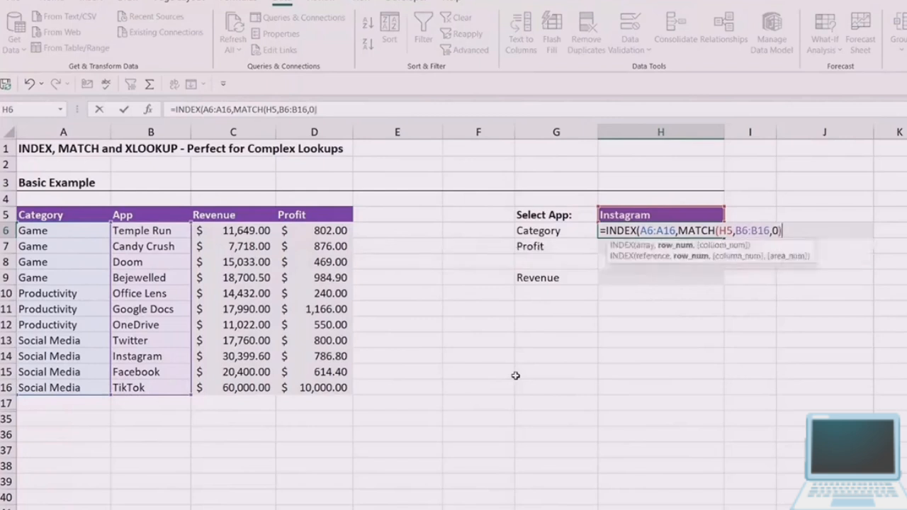
text()))
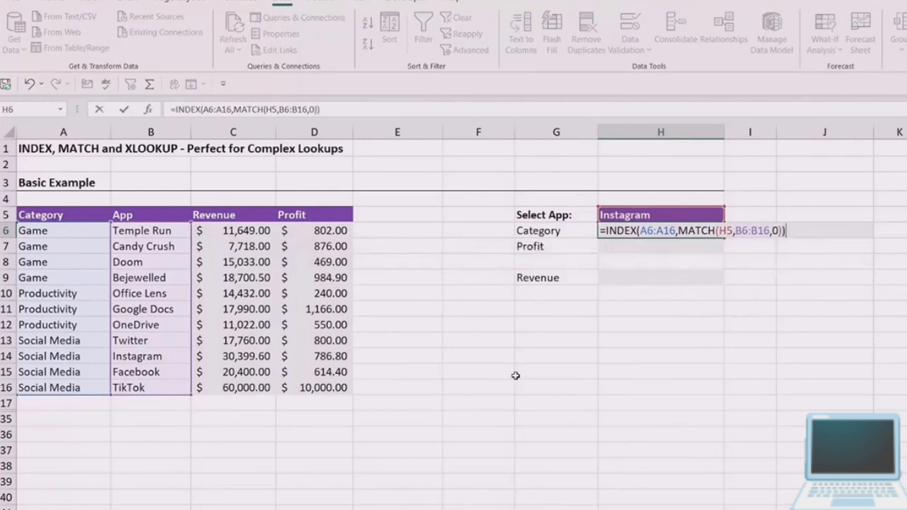
key(Return)
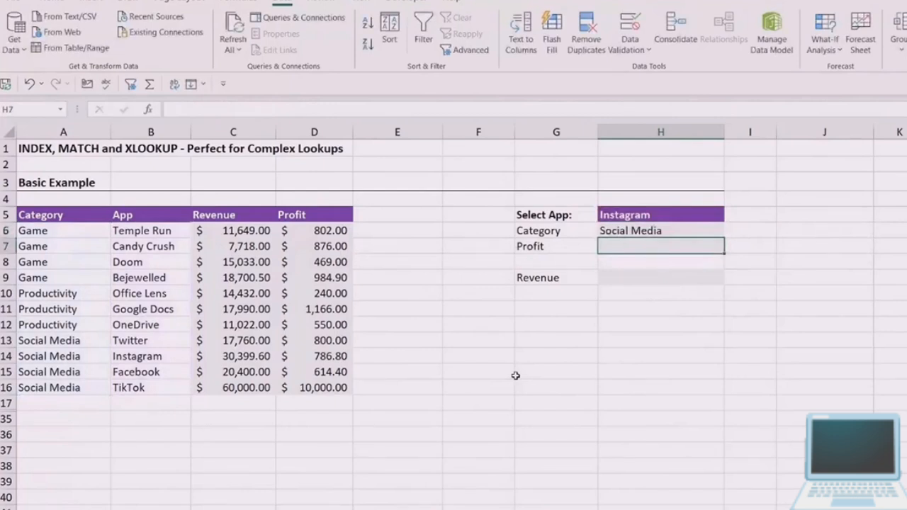
click(648, 234)
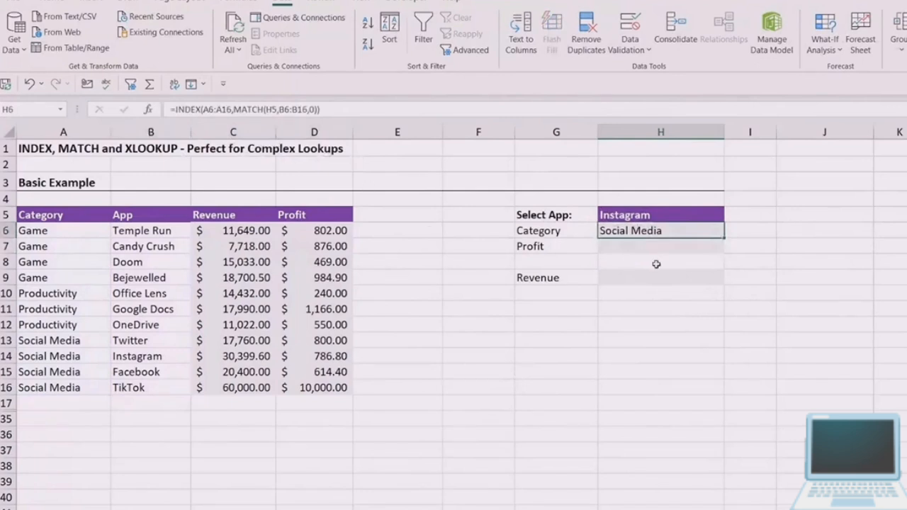
- Begin an INDEX formula in the Profit result cell H7 with the profit range D6:D16 as its array
click(632, 247)
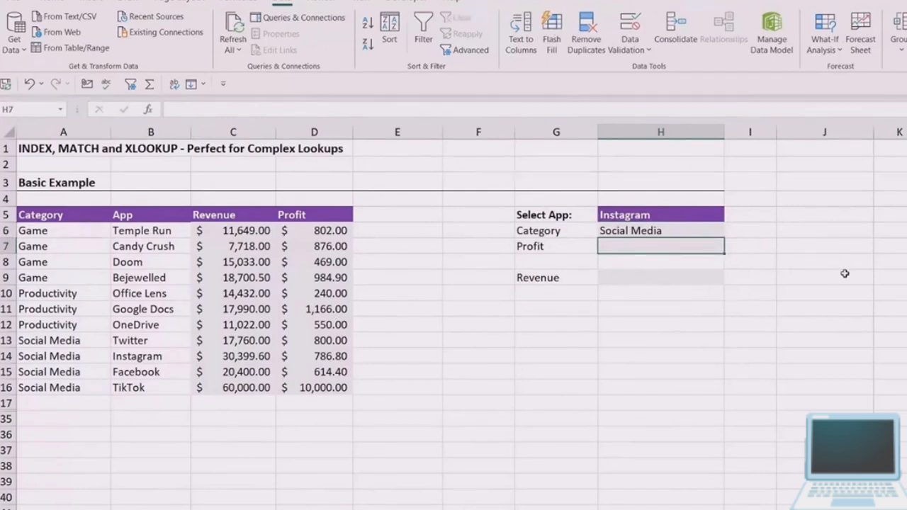
text(=INDE)
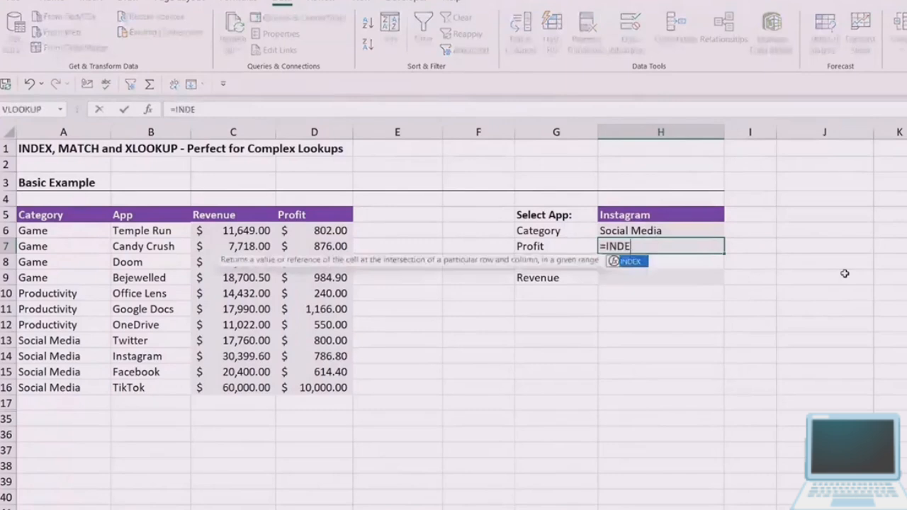
text(X()
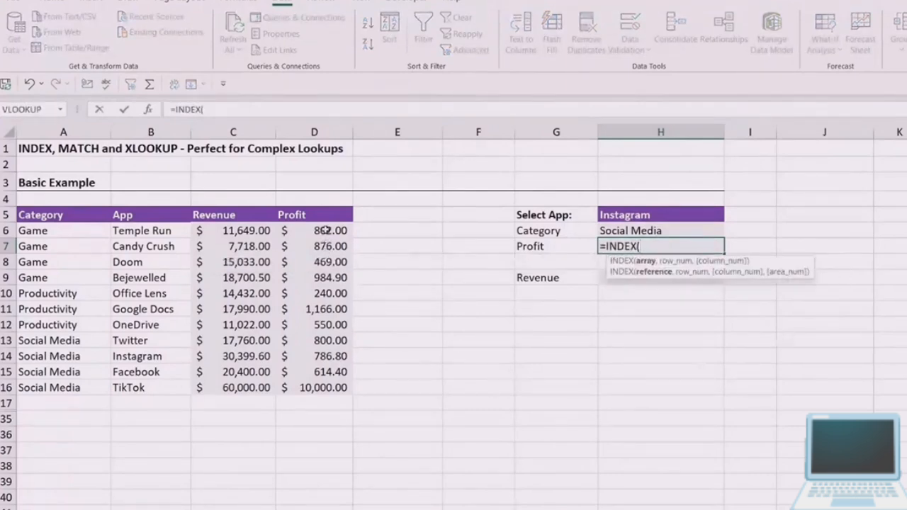
drag(326, 230, 330, 387)
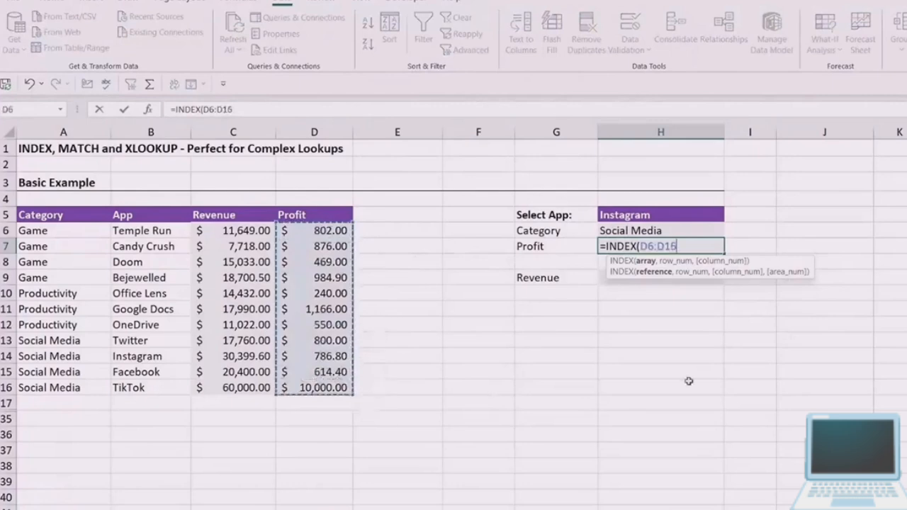
text(,)
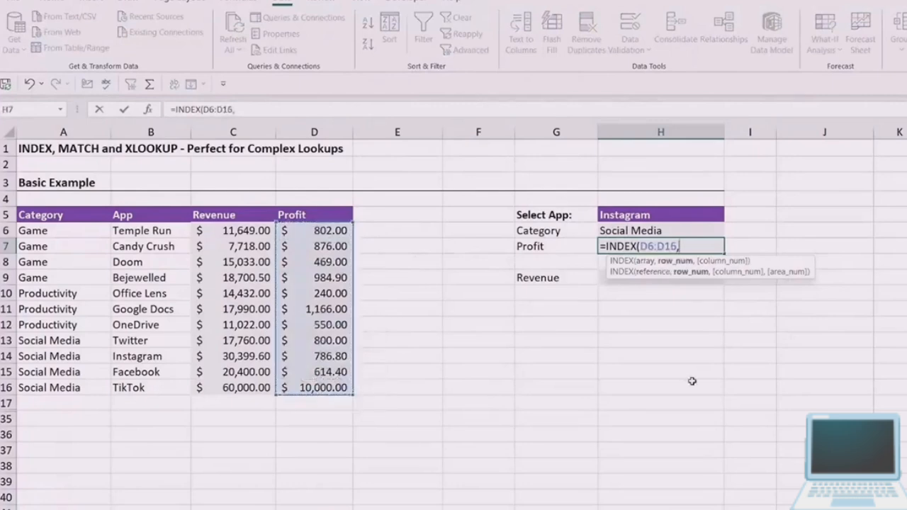
text(match)
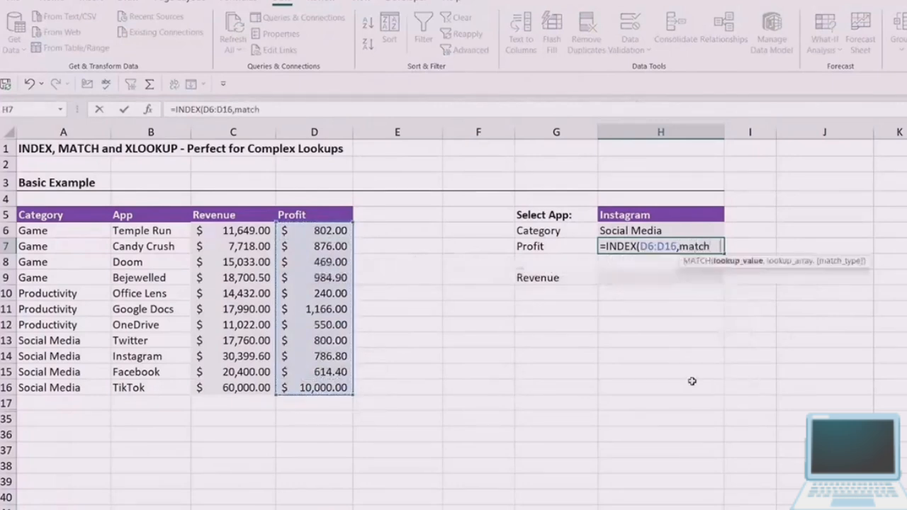
- Complete H7 as =INDEX(D6:D16,MATCH(H5,B6:B16,0)), using an exact MATCH on the selected app as the row number
key(Tab)
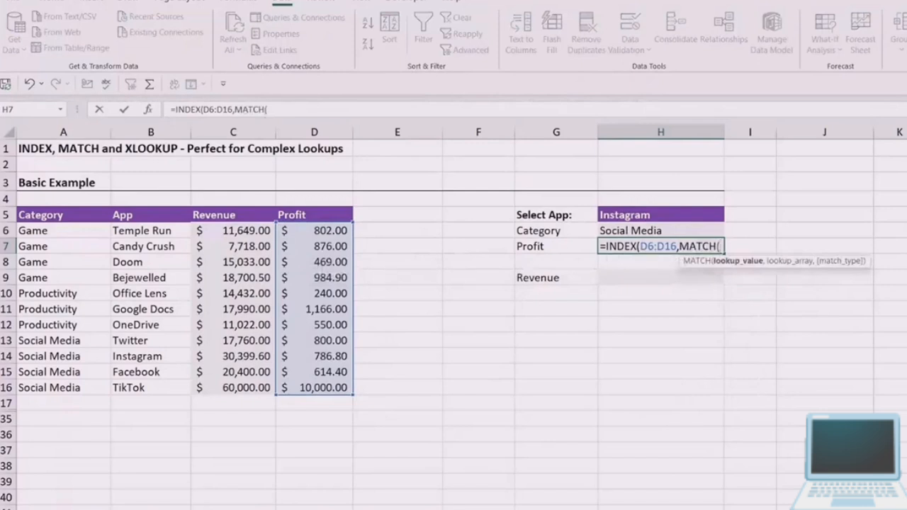
click(660, 216)
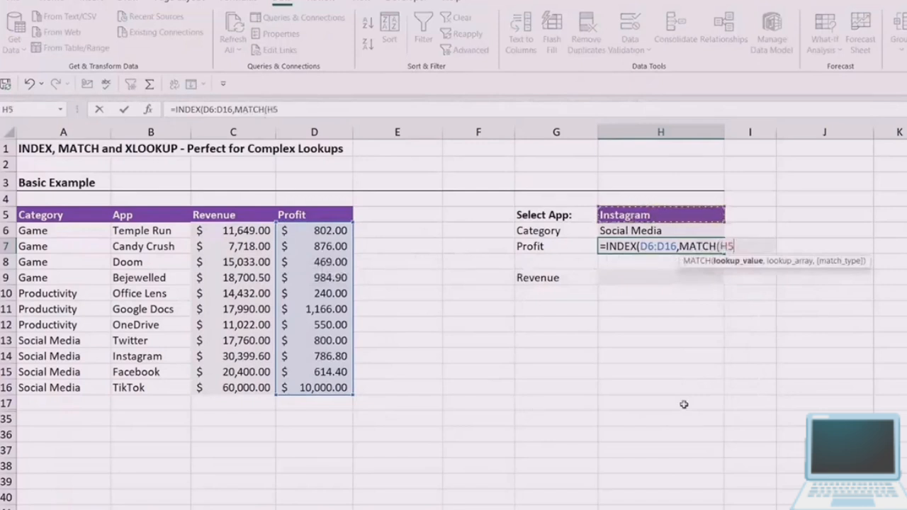
text(,)
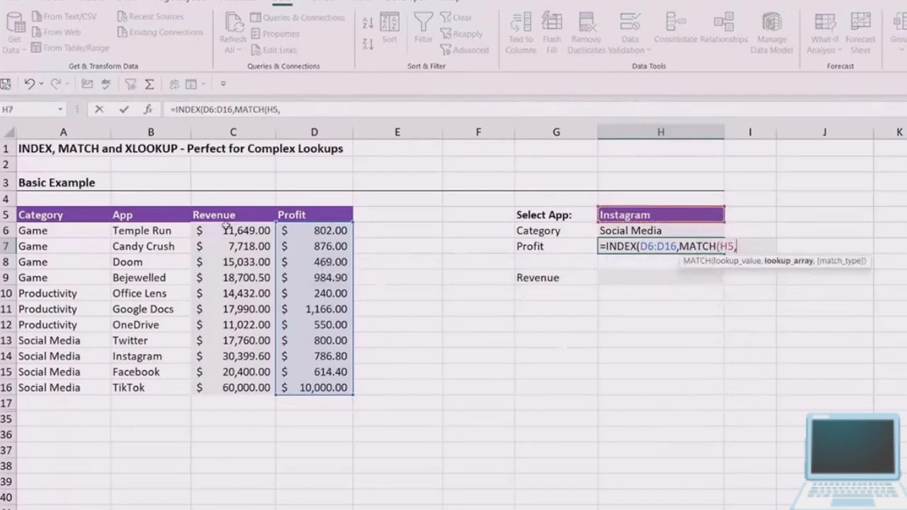
drag(152, 230, 150, 390)
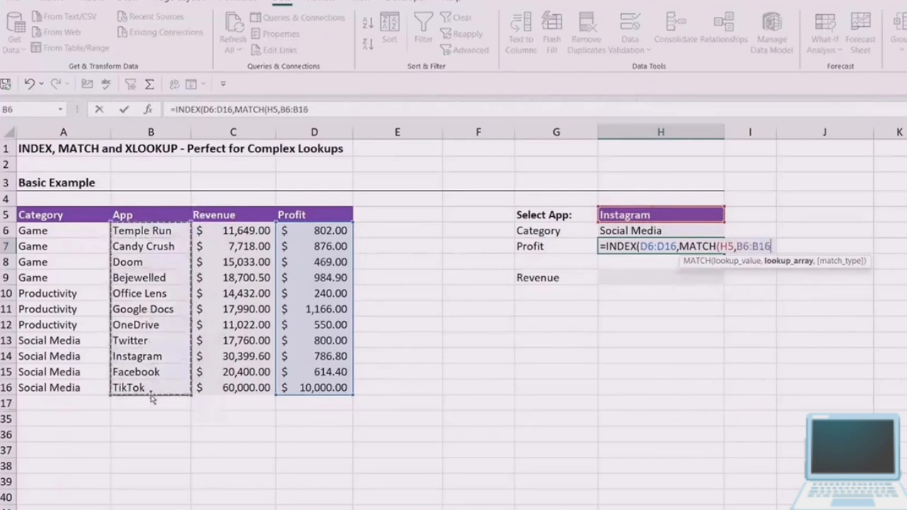
text(,)
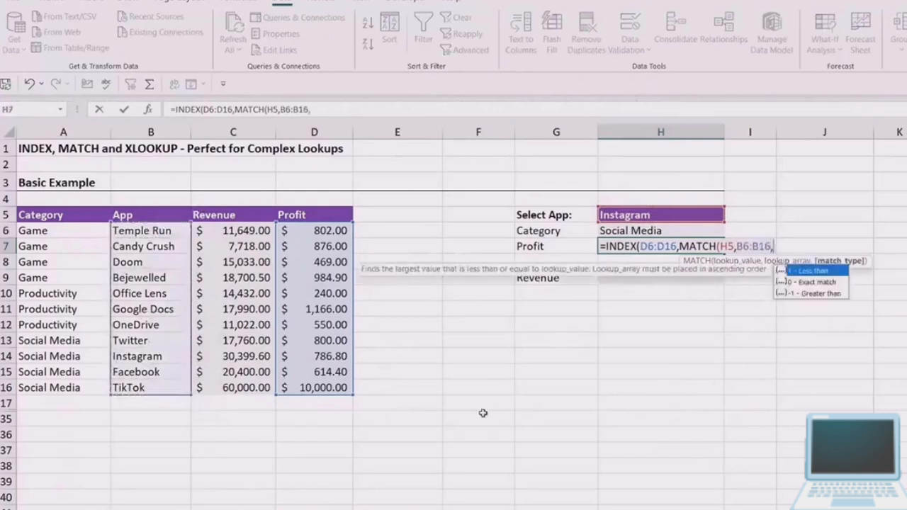
text(0)
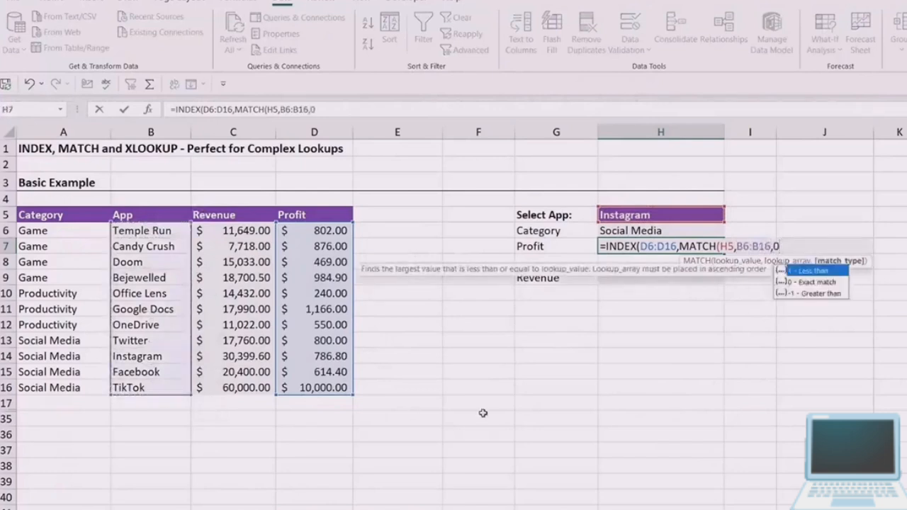
text()))
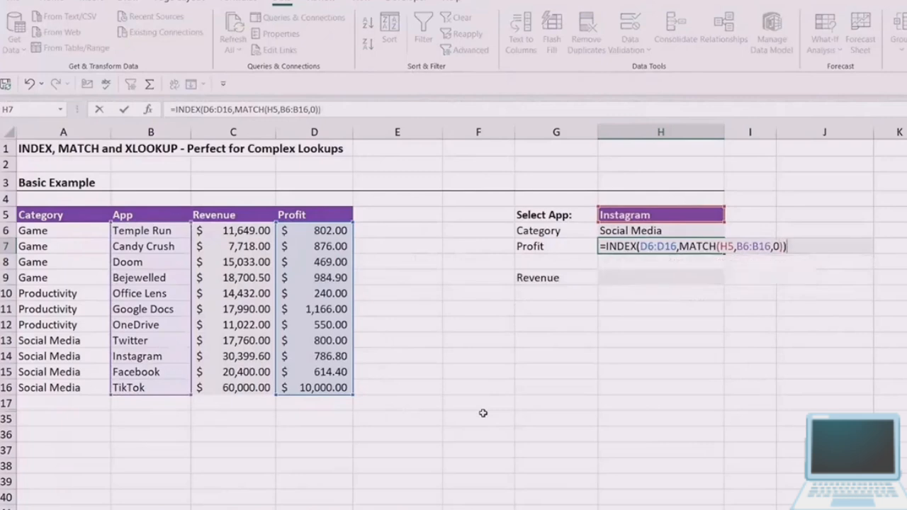
key(Return)
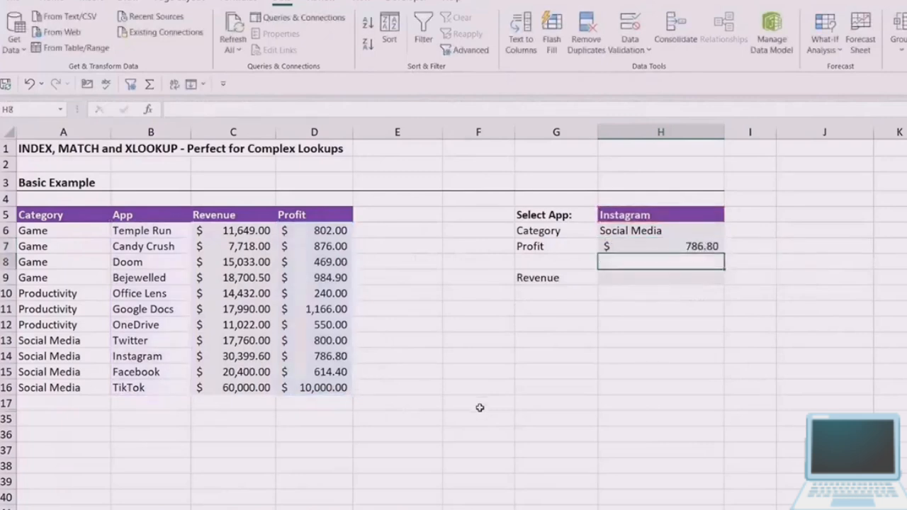
- Test the category and profit lookups by switching the selected app in H5 to Office Lens and then to Facebook
click(688, 212)
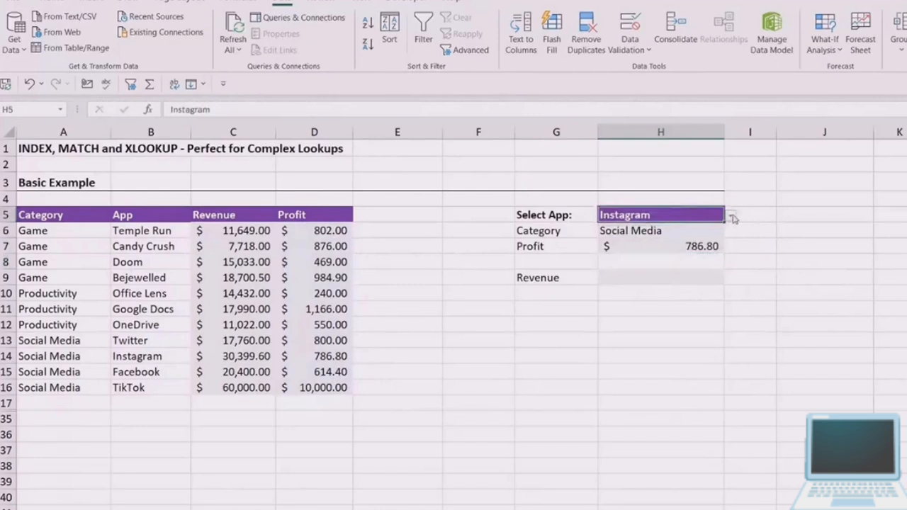
click(731, 217)
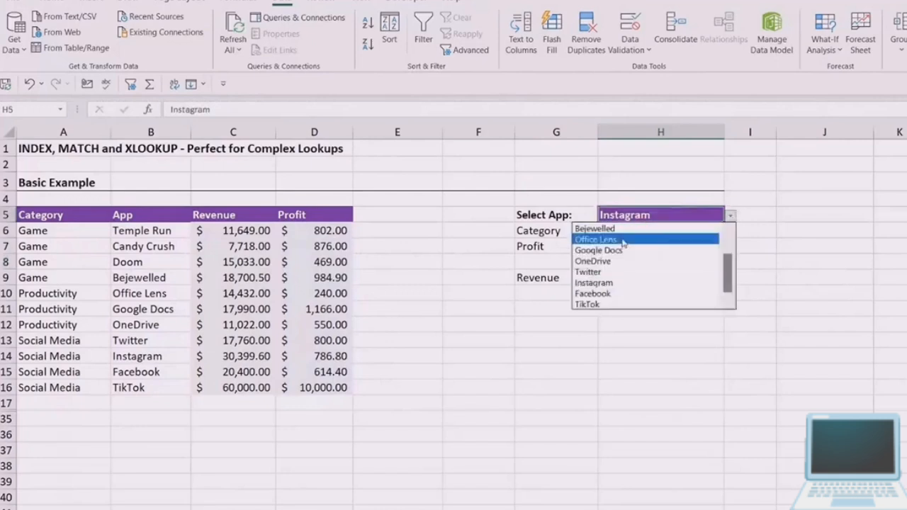
click(598, 239)
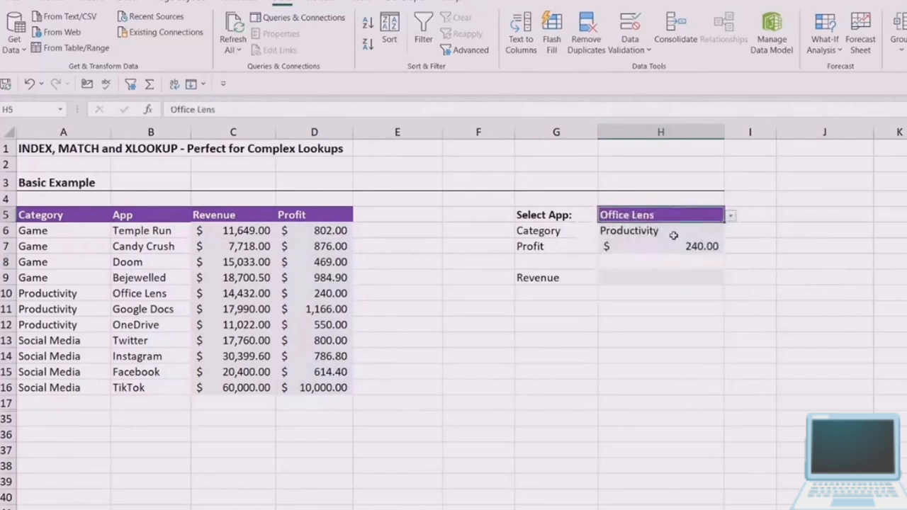
click(730, 216)
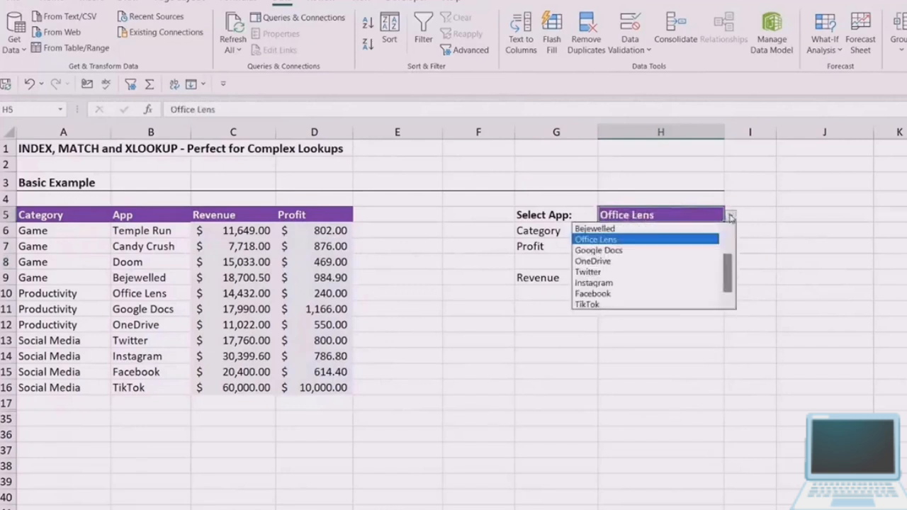
click(654, 294)
click(860, 284)
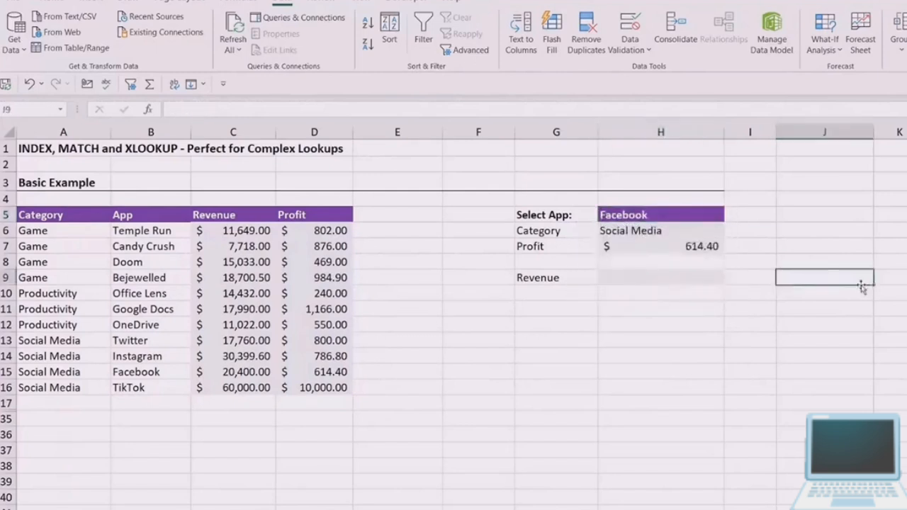
click(655, 218)
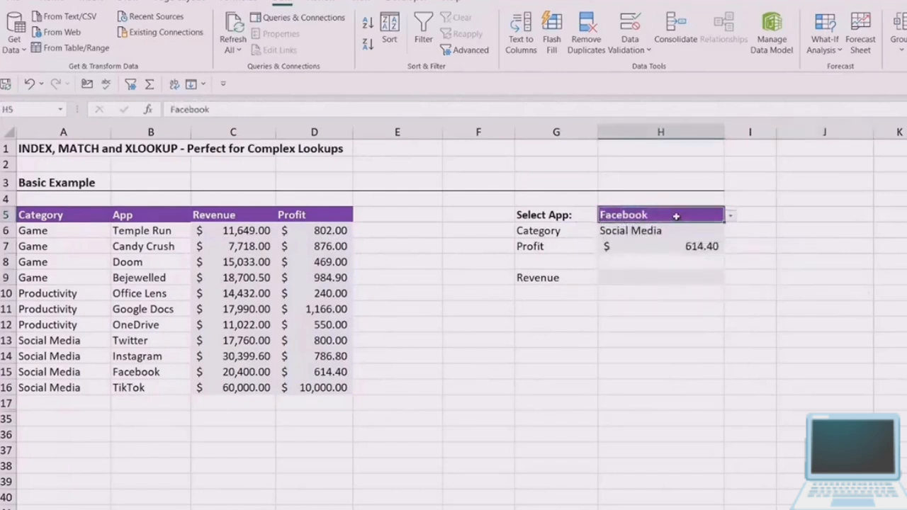
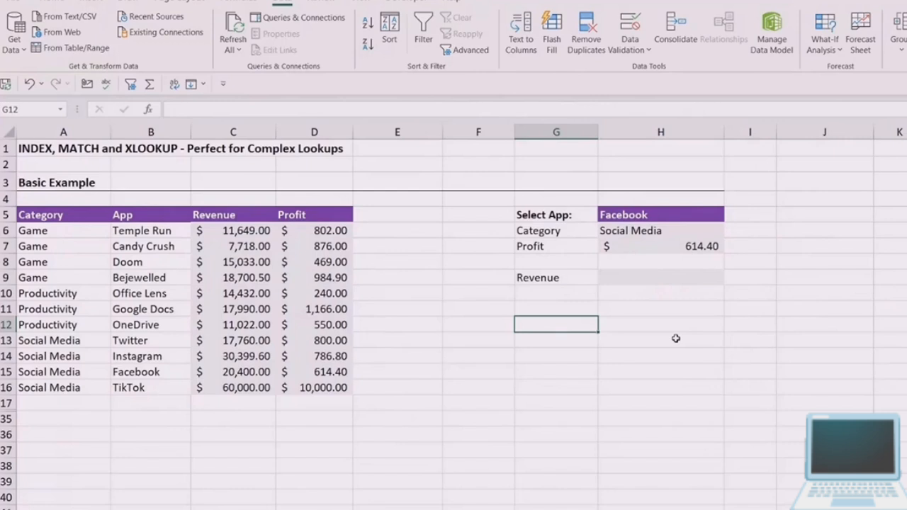
text(=)
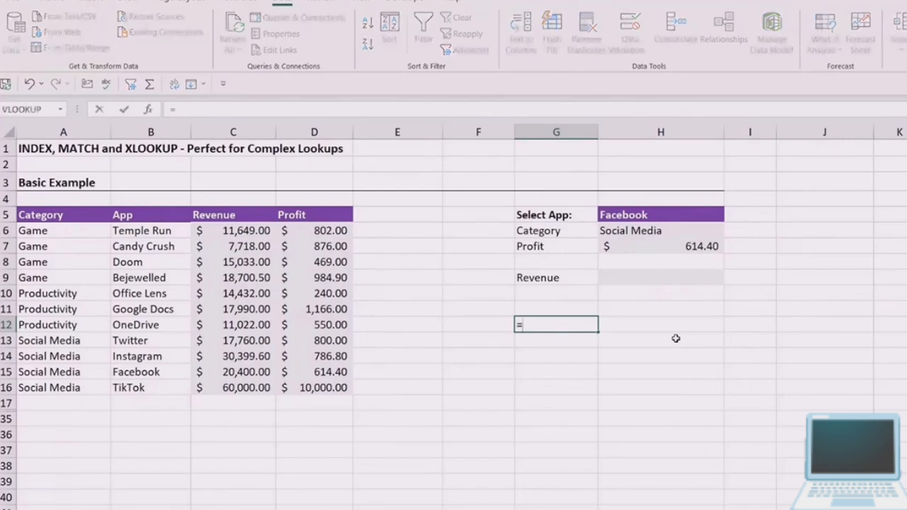
text(XLOOKUP()
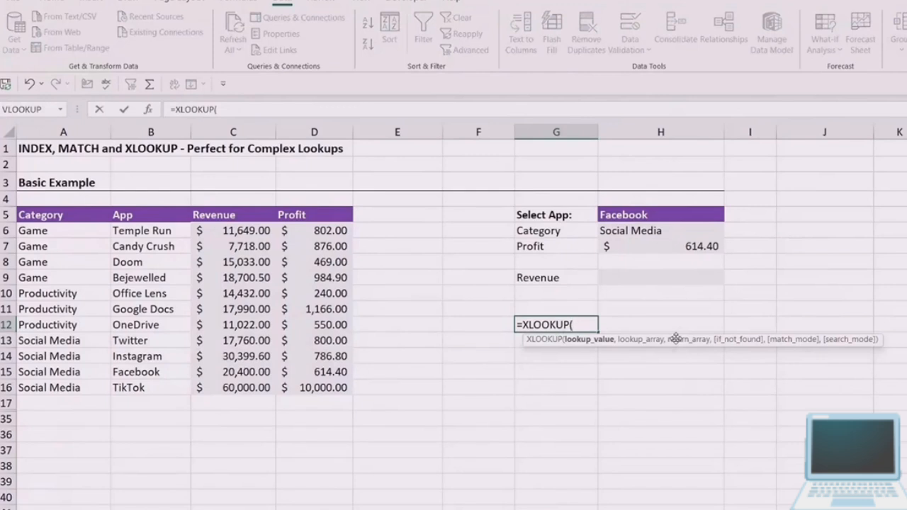
key(BackSpace)
key(BackSpace)
key(BackSpace)
key(BackSpace)
key(BackSpace)
key(BackSpace)
key(BackSpace)
key(BackSpace)
key(BackSpace)
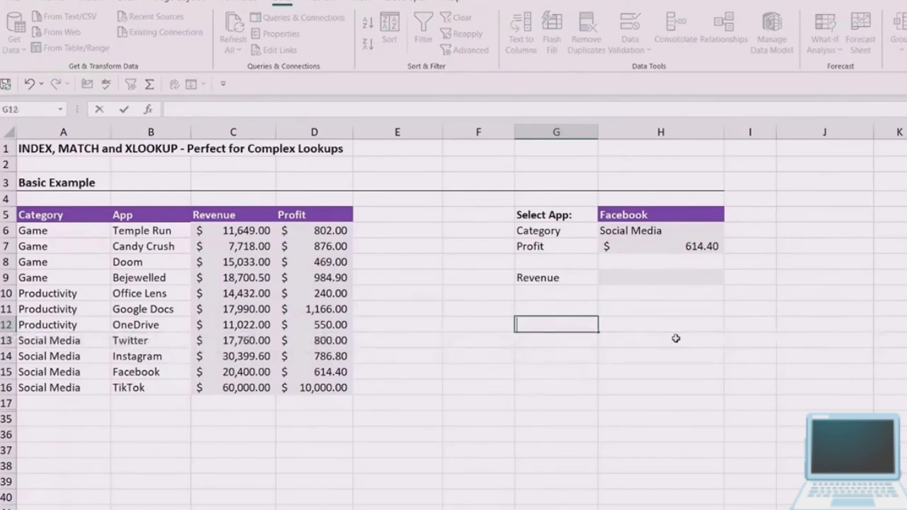
click(678, 338)
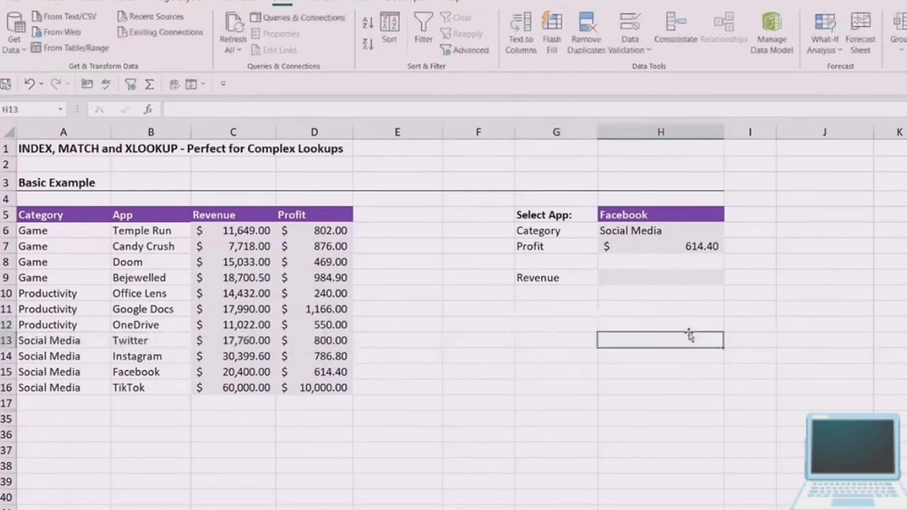
- Enter =XLOOKUP(H5,B6:B16,C6:C16) in the Revenue result cell H9 to return the selected app's revenue
click(670, 280)
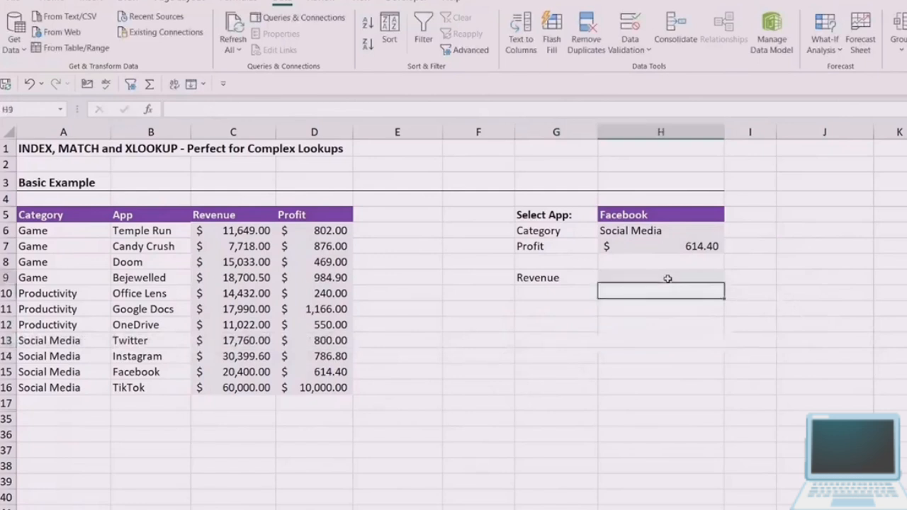
click(529, 278)
click(617, 277)
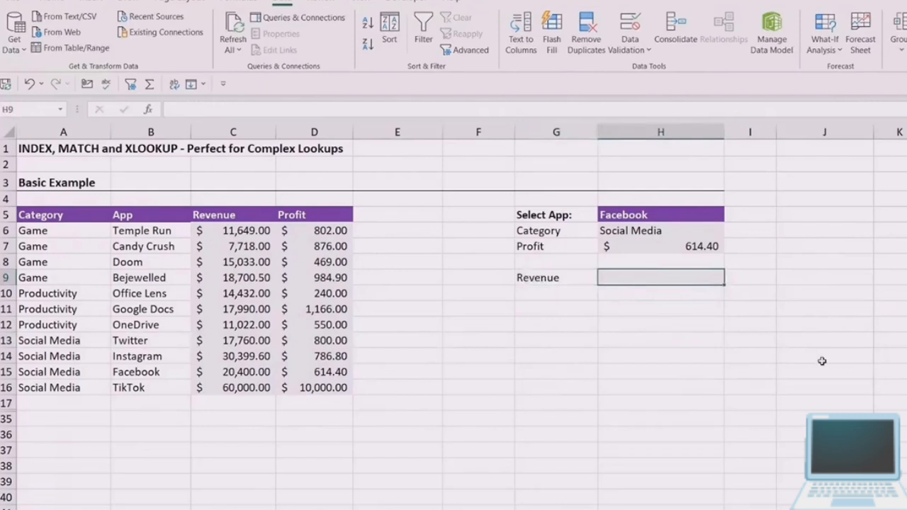
text(=XLOOKUP()
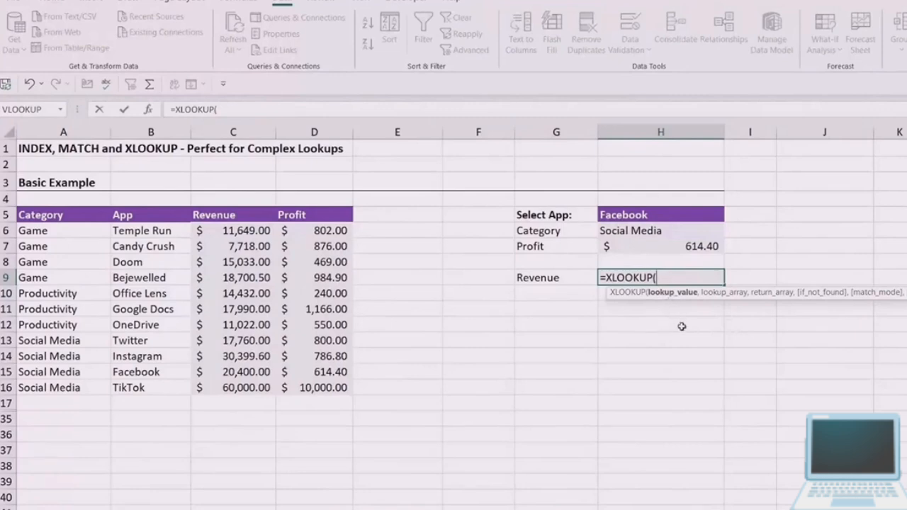
click(662, 212)
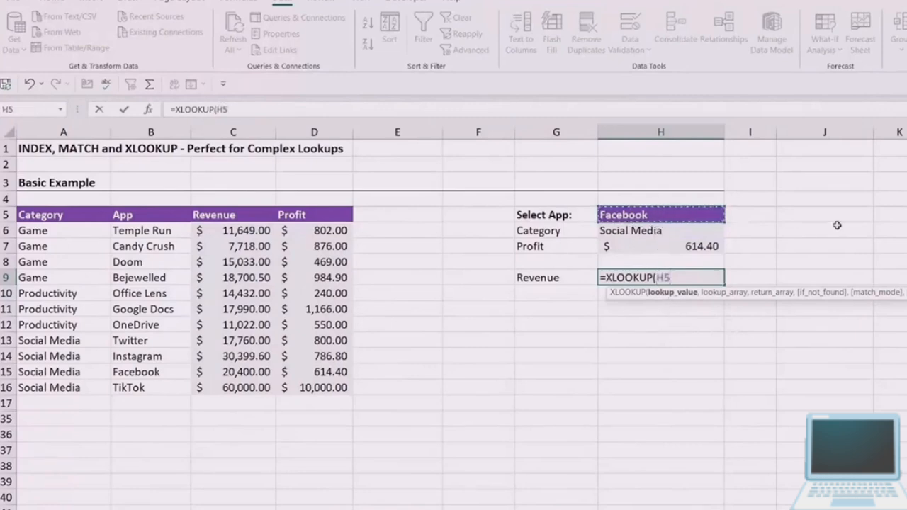
text(,)
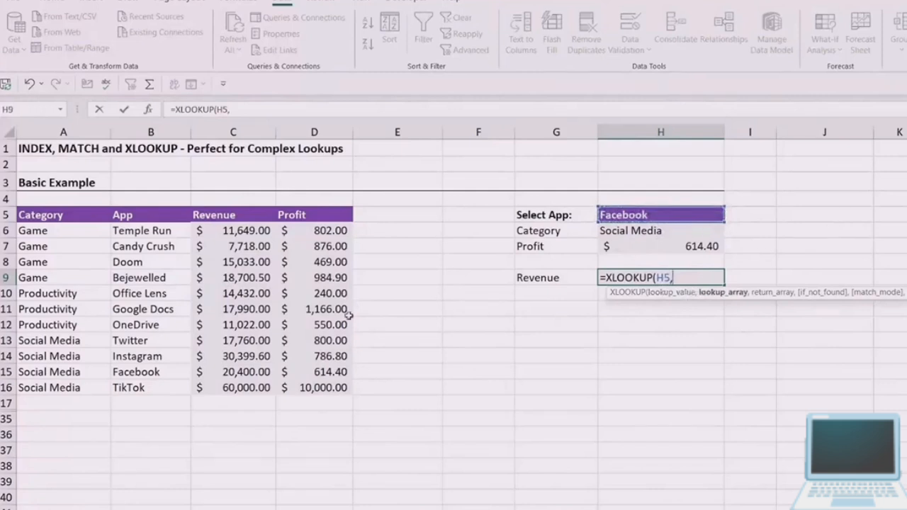
drag(144, 231, 134, 387)
text(,)
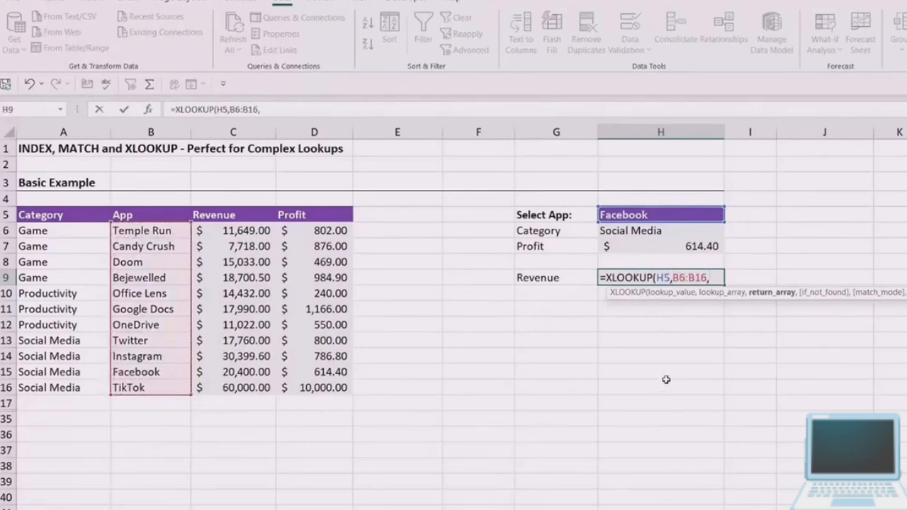
drag(254, 231, 243, 387)
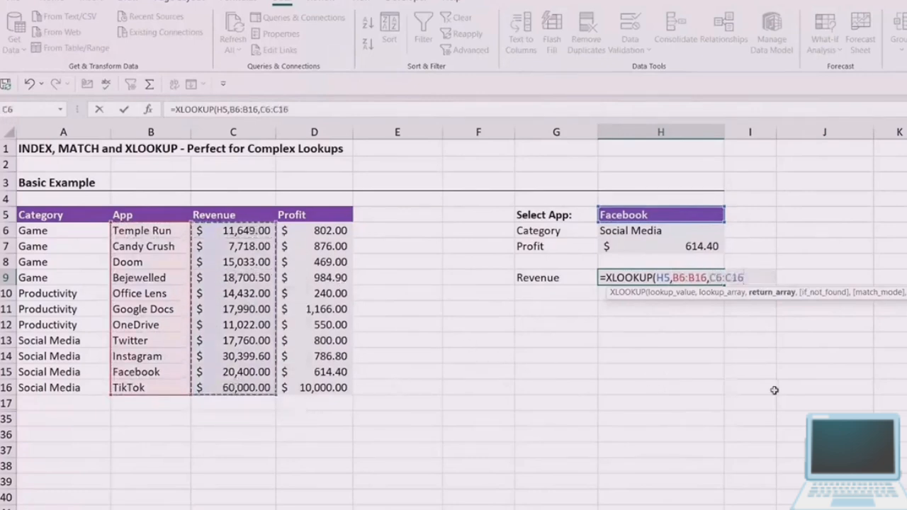
text())
key(Return)
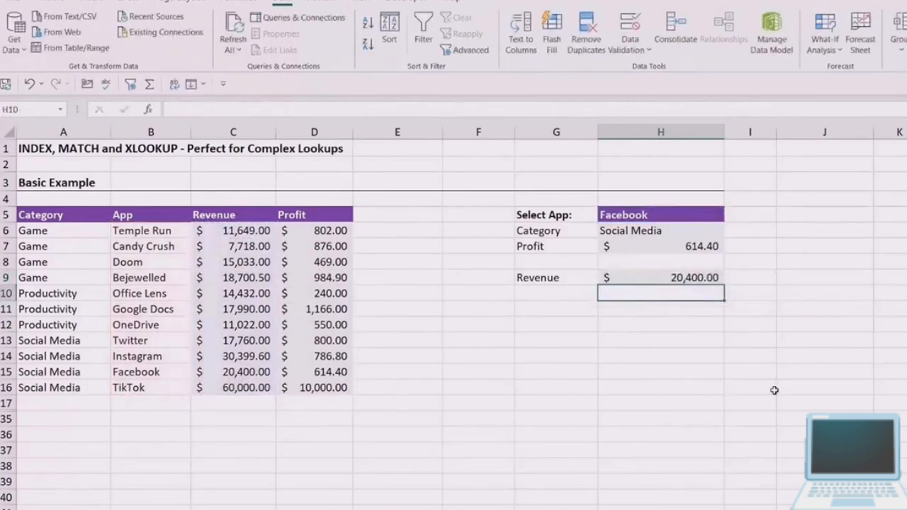
- Try extending the H9 XLOOKUP with "Not Found" as the if_not_found value and 0 as the exact match mode
click(688, 280)
double_click(687, 278)
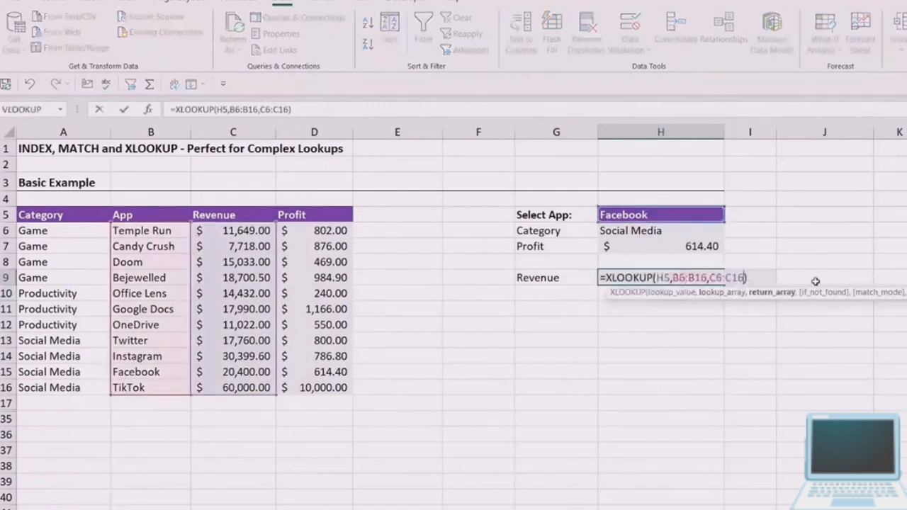
text(,)
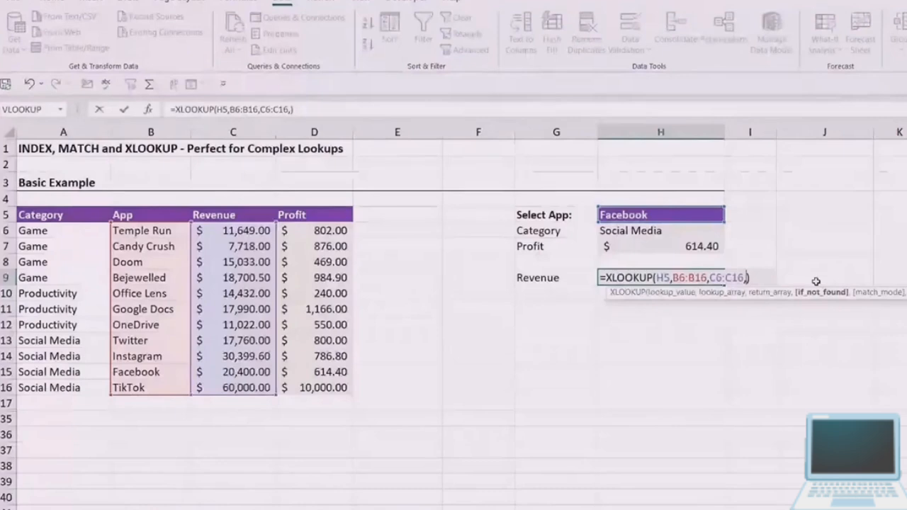
text(")
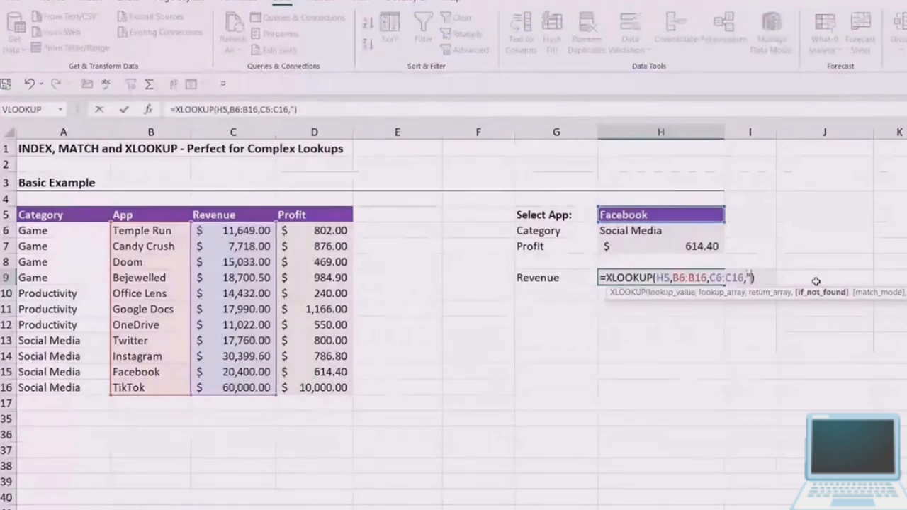
text(Not Fou)
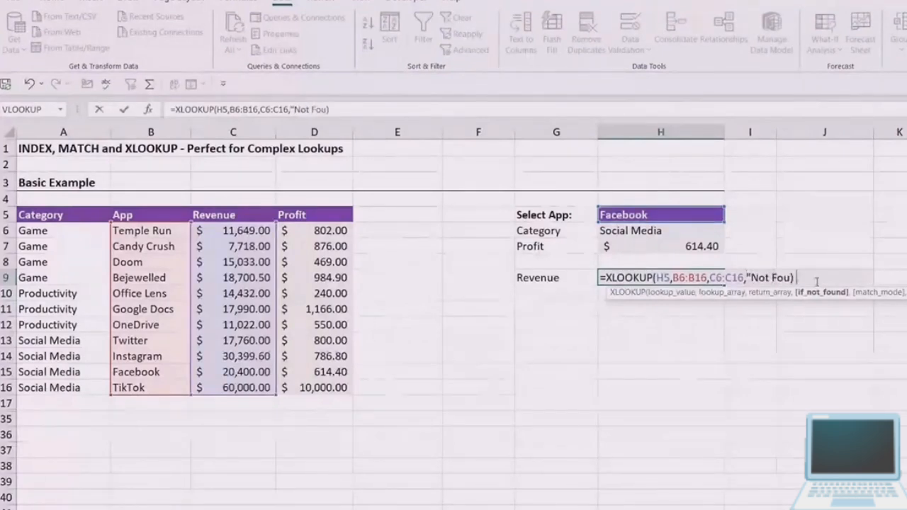
text(nd",)
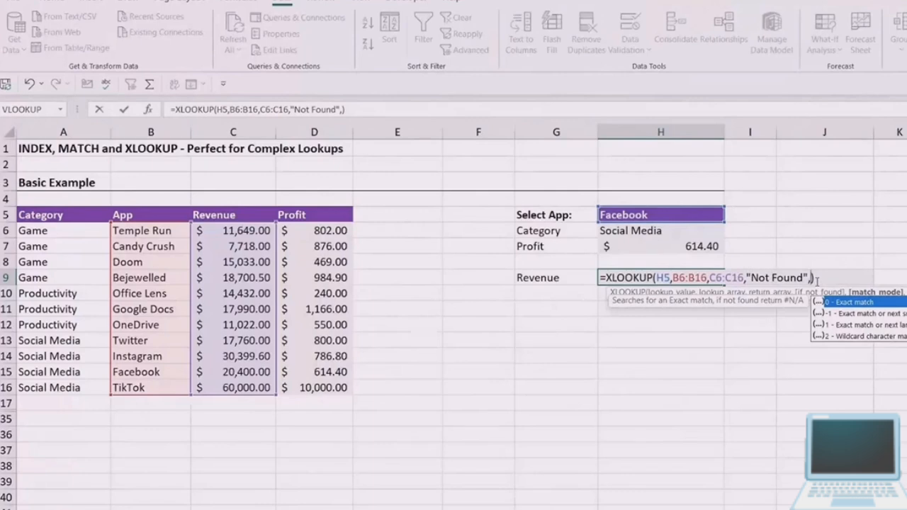
text(0,)
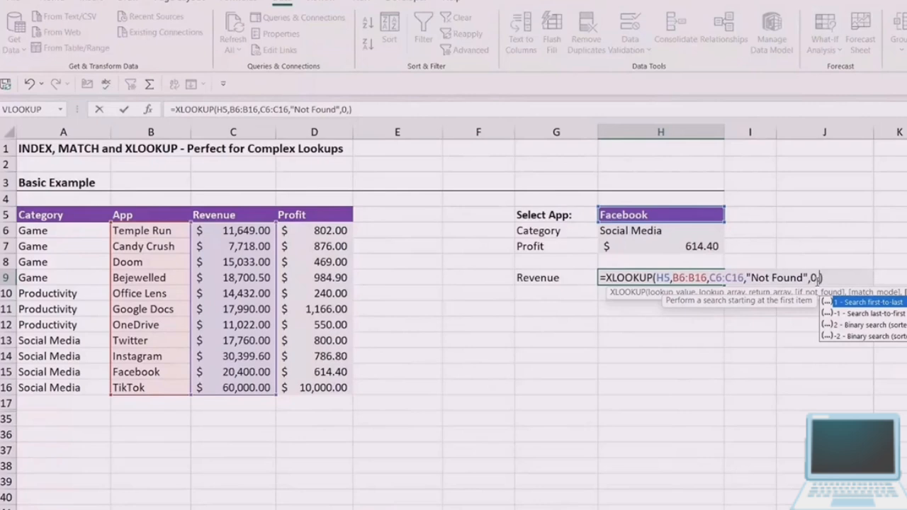
- Remove the optional if_not_found, match mode and search mode arguments from the XLOOKUP in H9
key(BackSpace)
key(BackSpace)
key(BackSpace)
key(BackSpace)
key(BackSpace)
key(BackSpace)
key(BackSpace)
key(BackSpace)
key(BackSpace)
key(BackSpace)
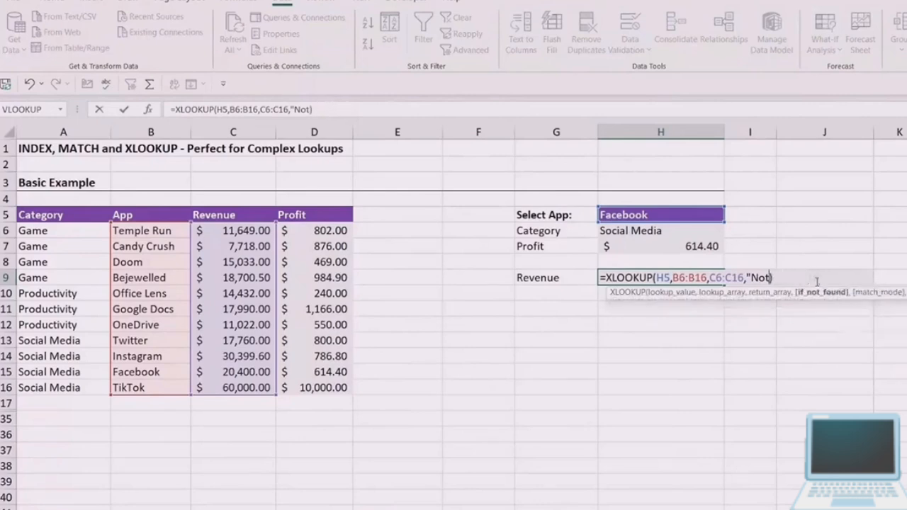
key(BackSpace)
key(BackSpace)
key(BackSpace)
key(BackSpace)
key(BackSpace)
key(Return)
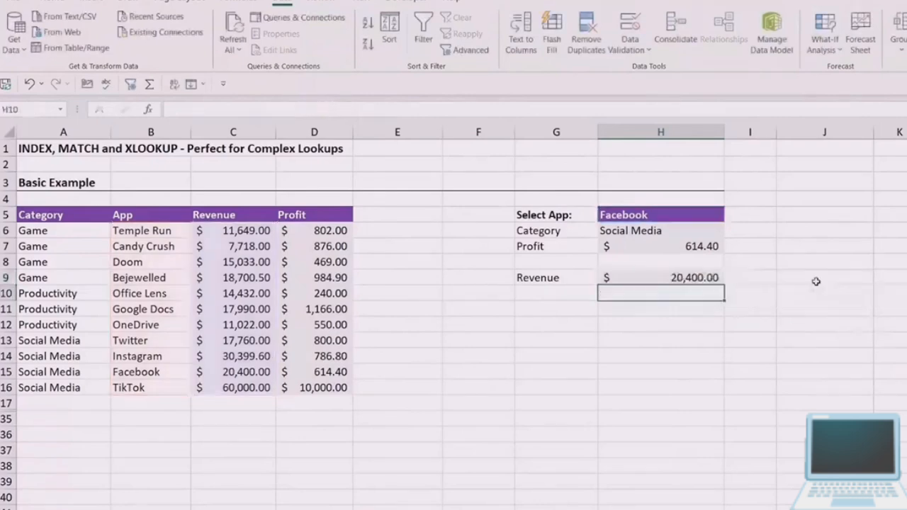
- Test the category, profit and revenue lookups by switching the selected app in H5 to Google Docs
click(815, 281)
click(712, 213)
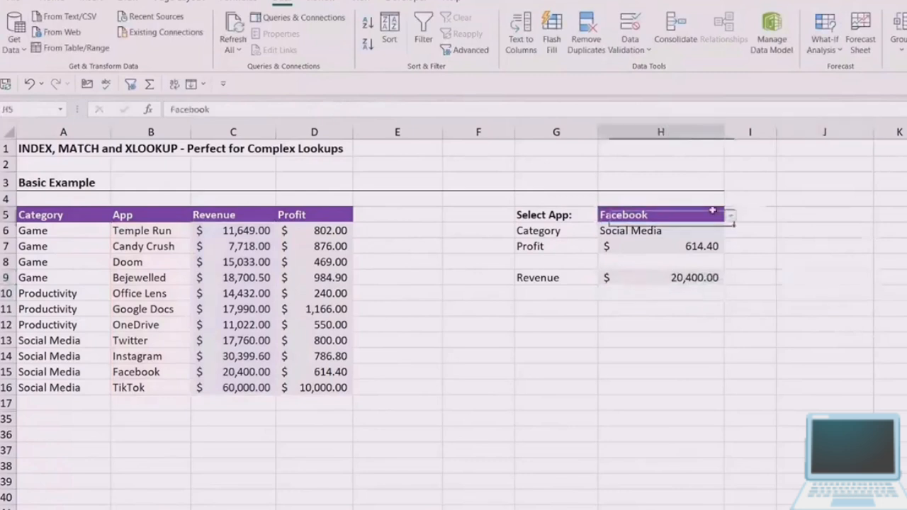
click(731, 216)
click(638, 250)
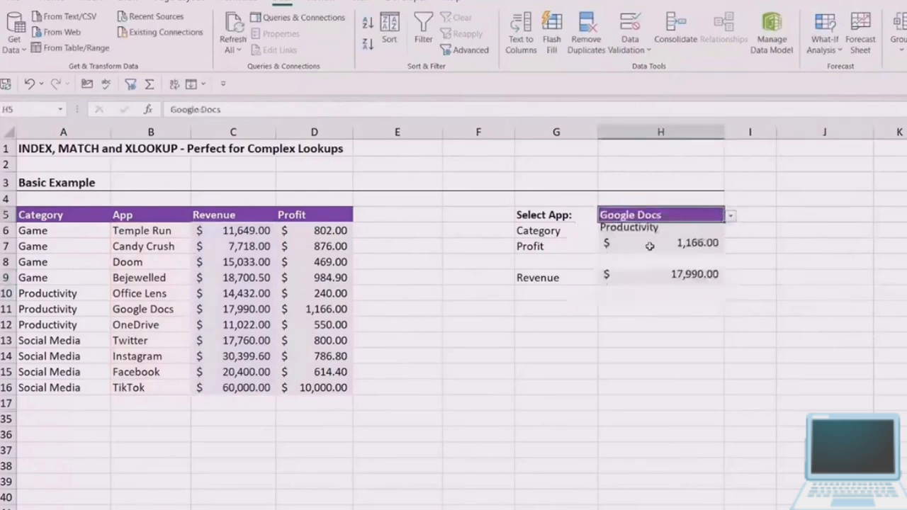
click(799, 252)
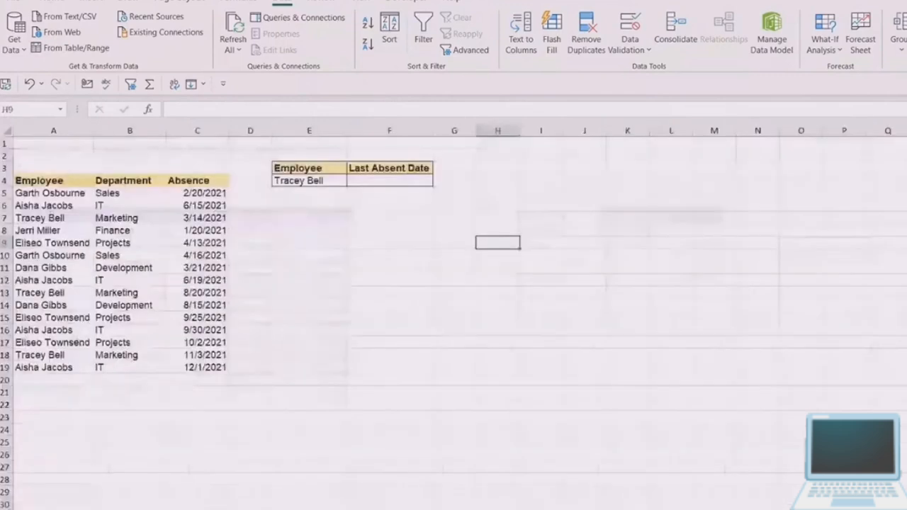
click(610, 304)
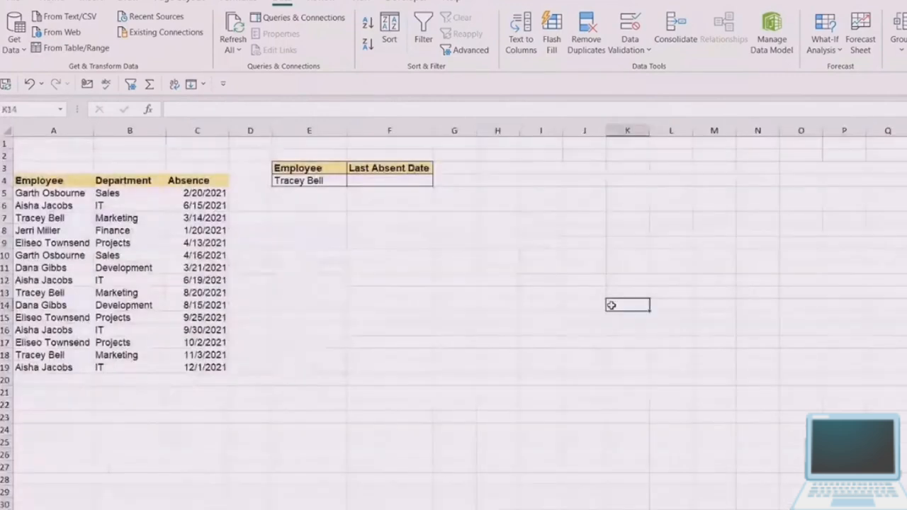
click(532, 239)
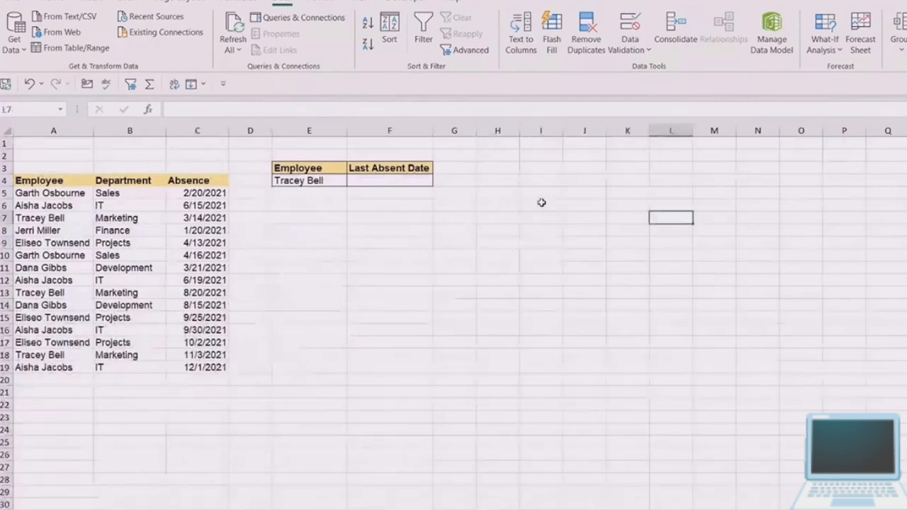
click(345, 246)
- Examine the absence table in A4:C19, checking the absence dates and the repeated employee entries in the Employee column
click(46, 182)
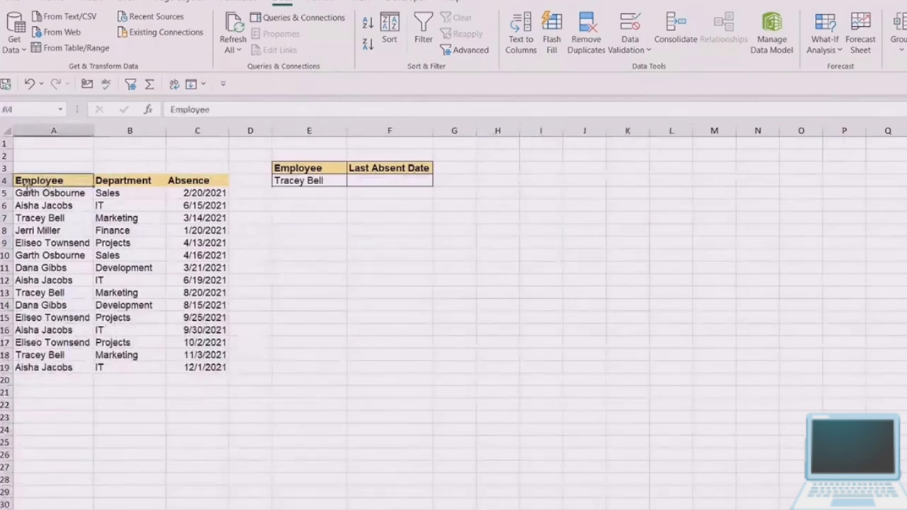
drag(30, 181, 196, 367)
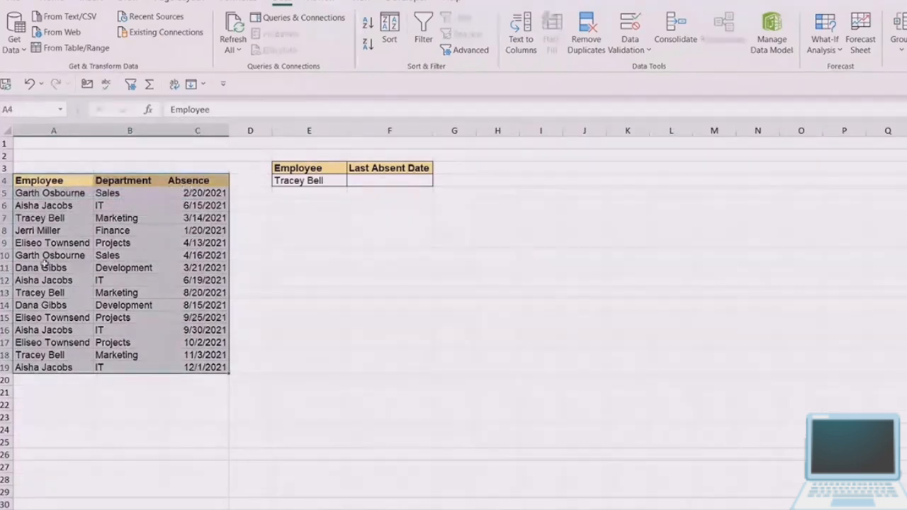
click(211, 193)
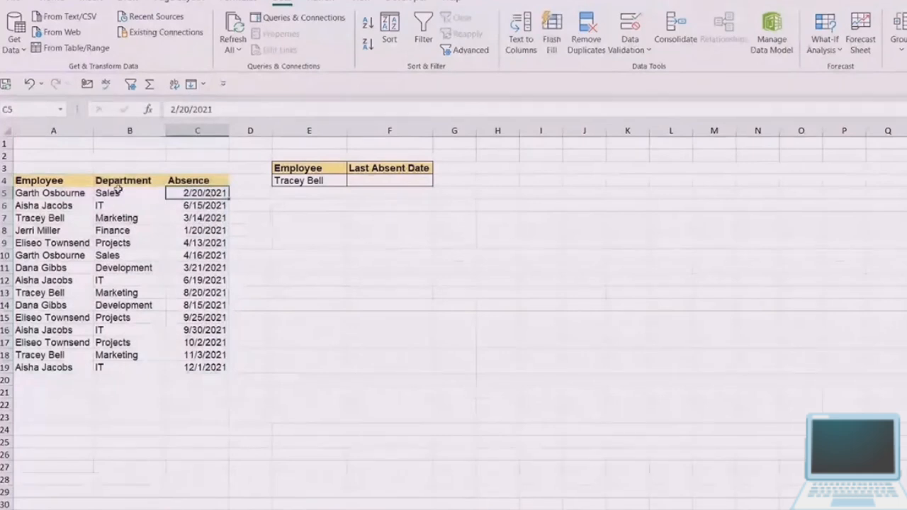
click(46, 193)
key(ctrl+shift+Down)
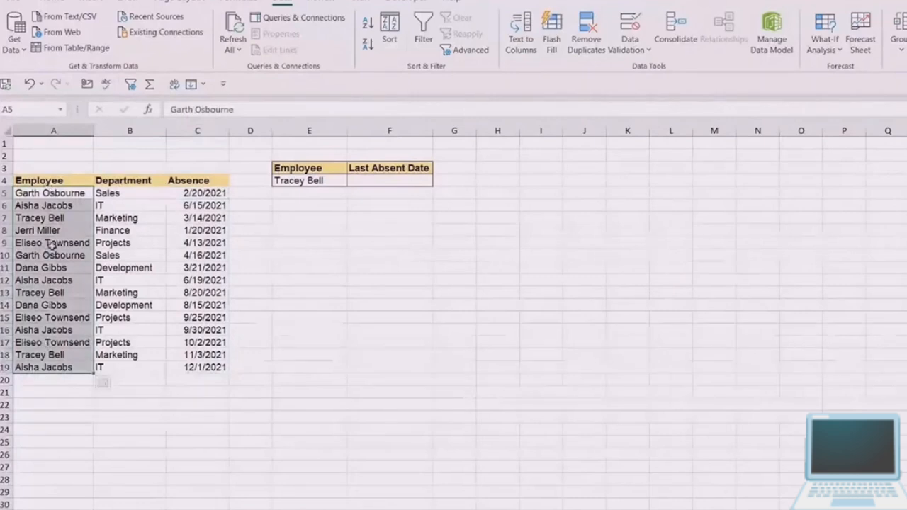
click(60, 197)
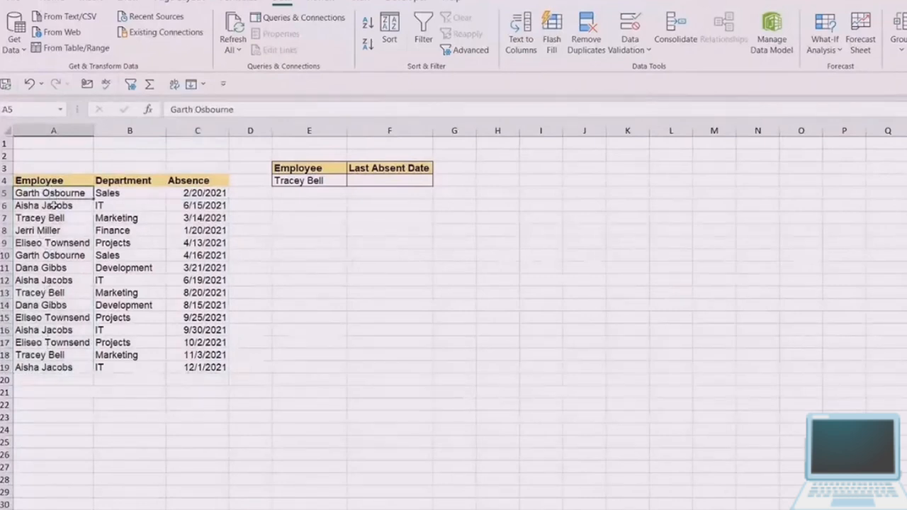
click(57, 259)
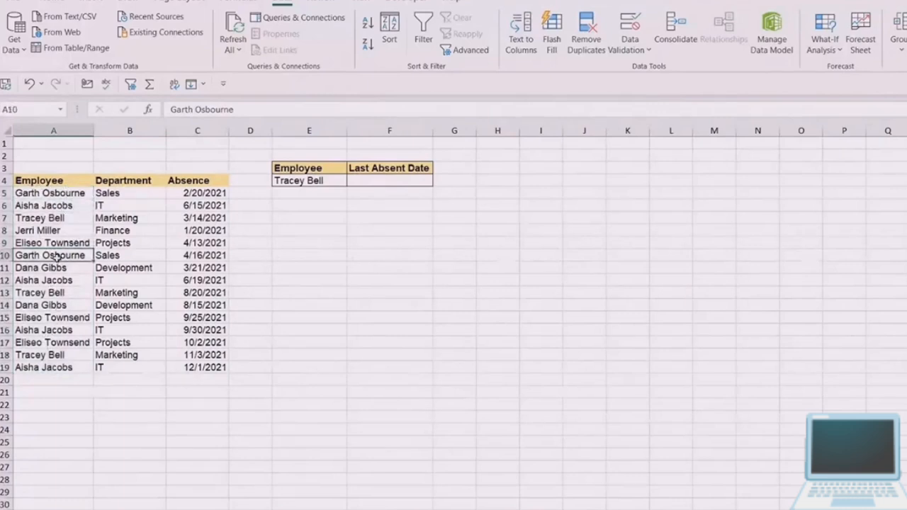
click(49, 370)
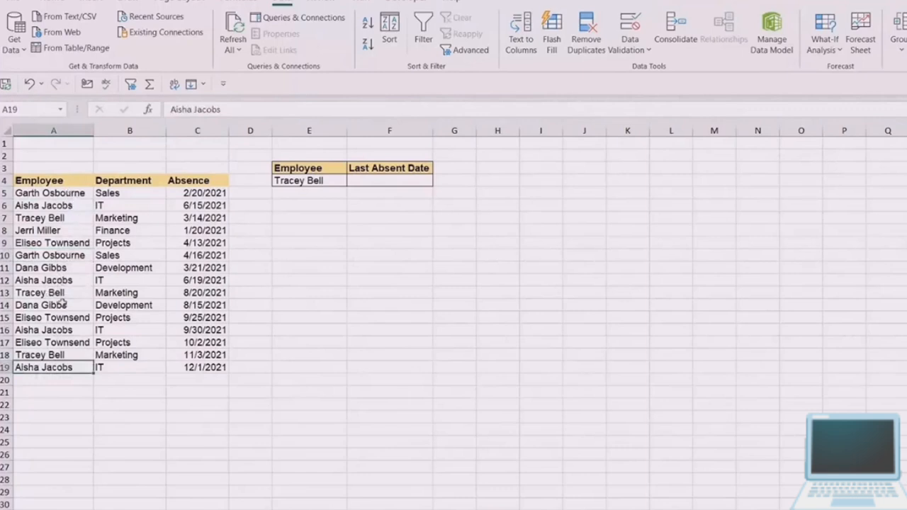
click(56, 193)
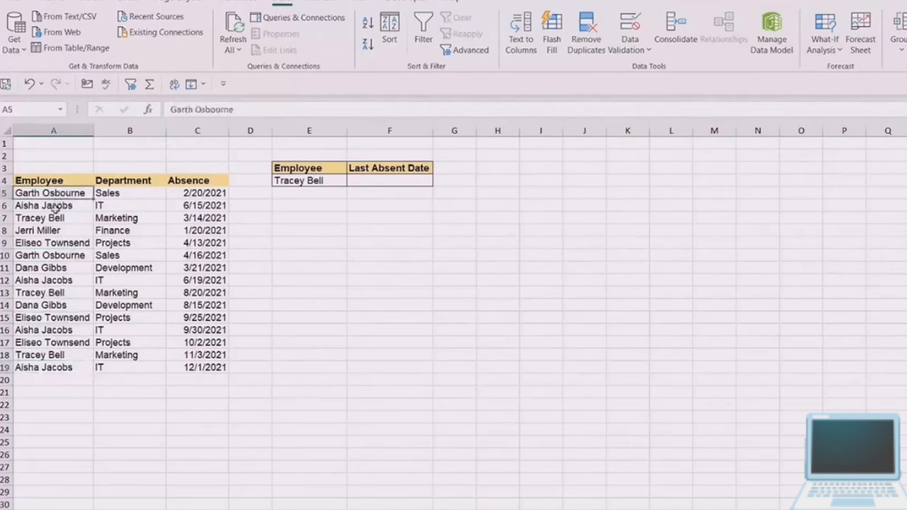
- Check the lookup employee in E4 and select the Last Absent Date cell F4
click(413, 182)
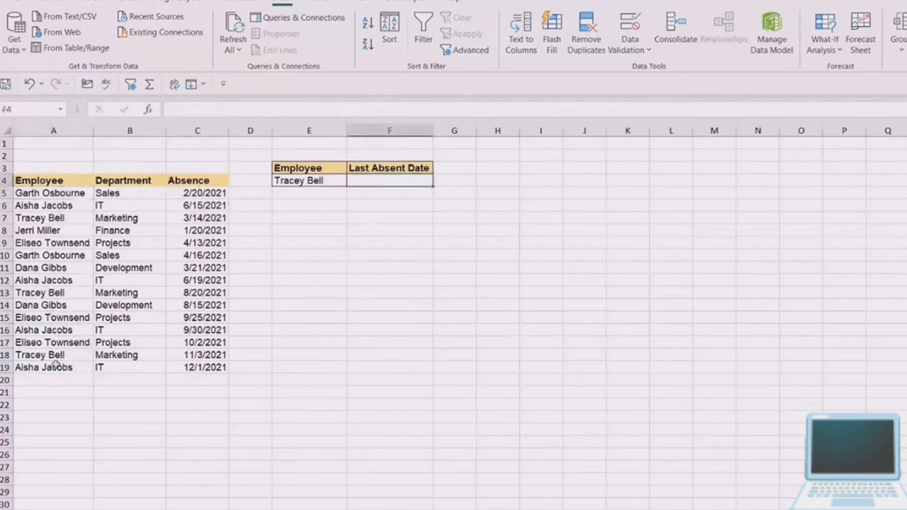
click(292, 182)
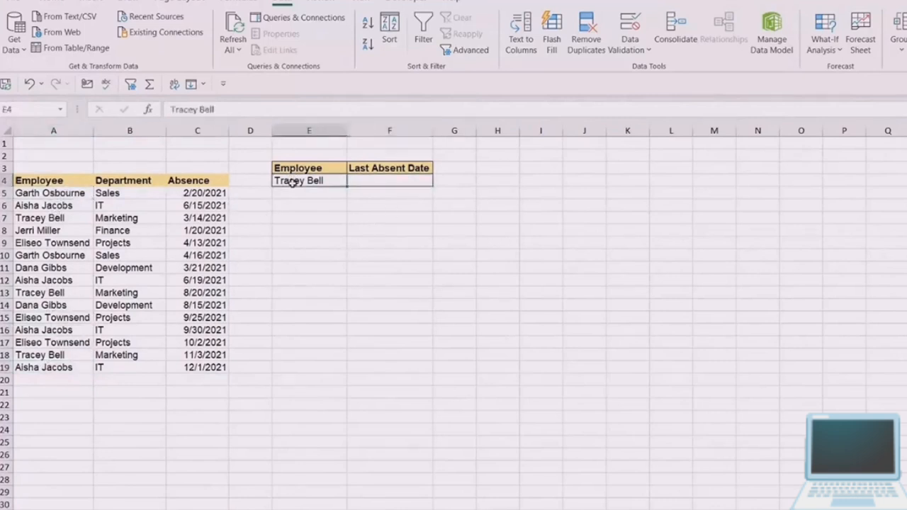
click(392, 181)
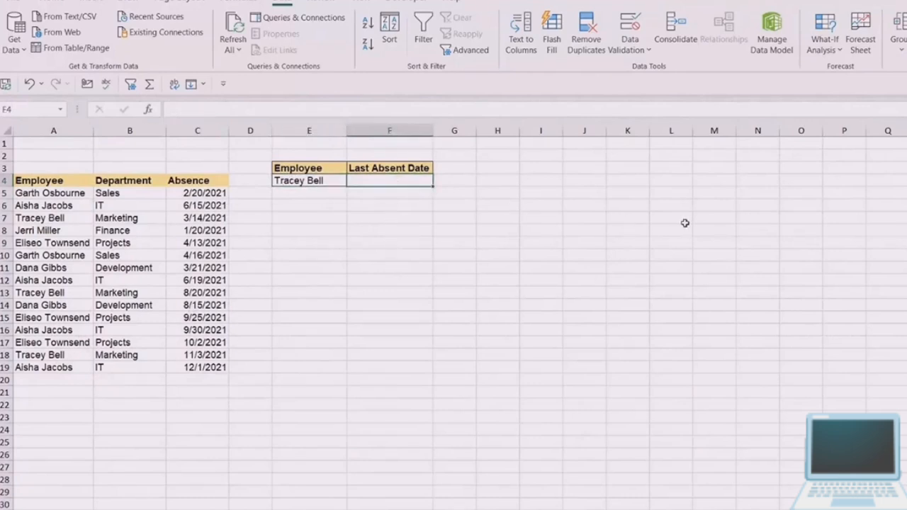
- Start an XLOOKUP in F4 with E4 as the lookup value, A5:A19 as the lookup array and C5:C19 as the return array
text(=XL)
text(OOKUP()
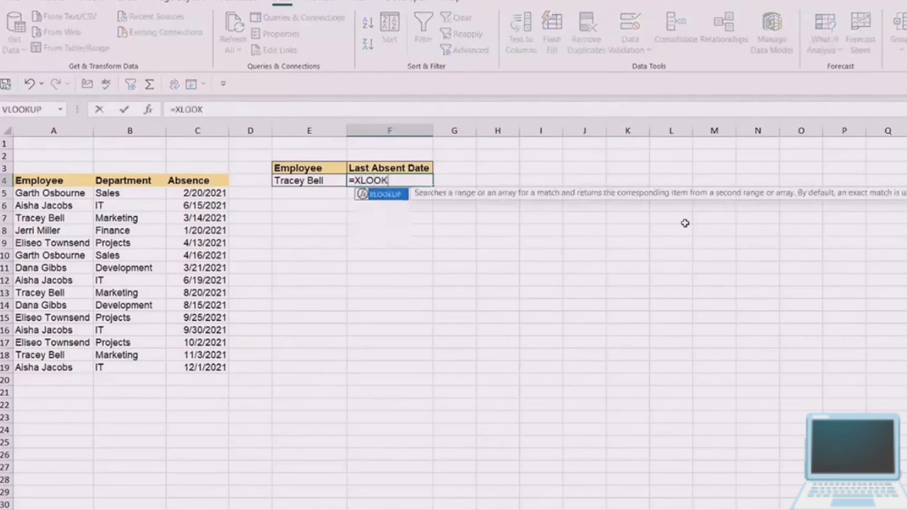
click(296, 180)
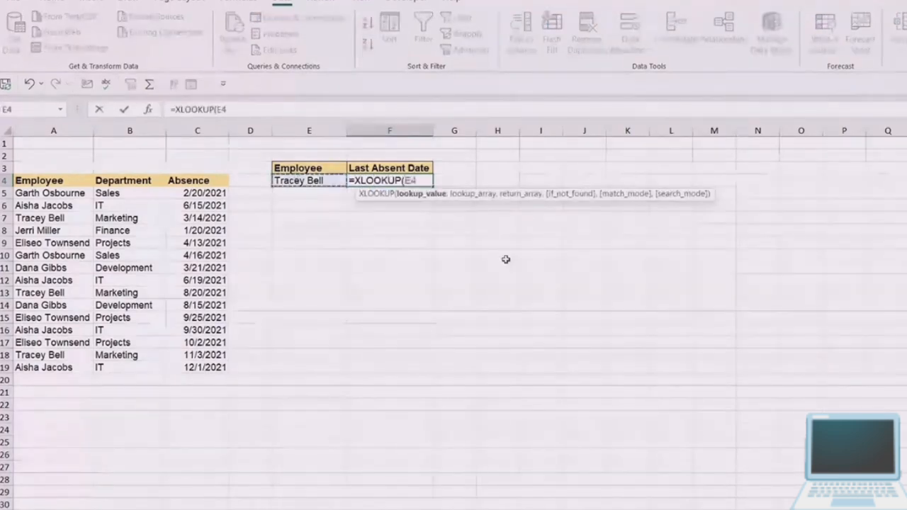
text(,)
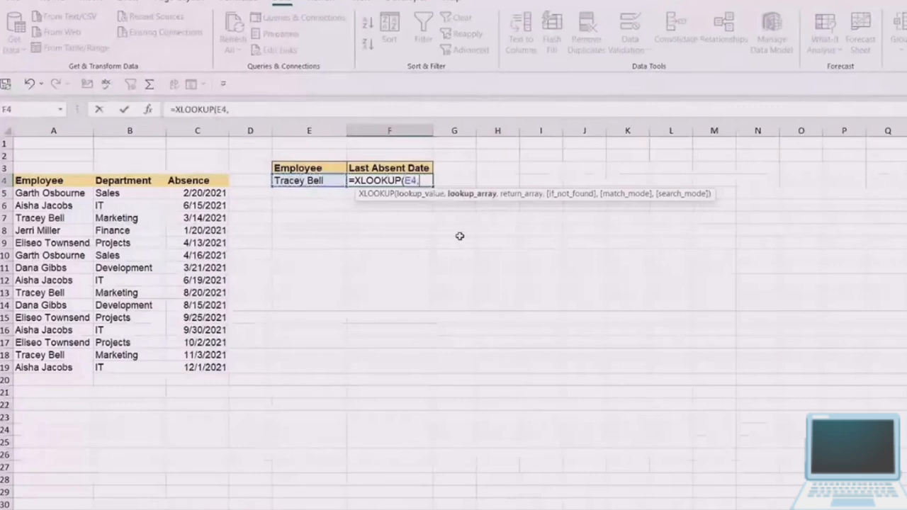
drag(64, 193, 63, 367)
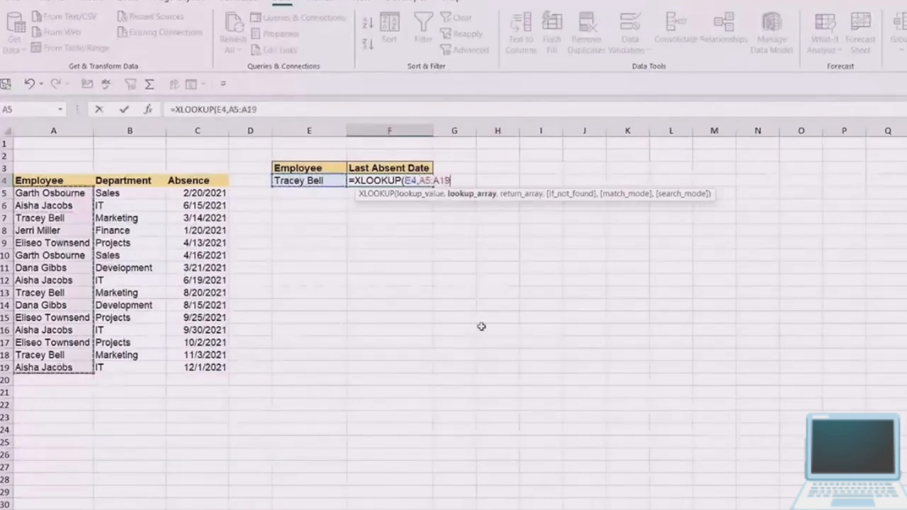
text(,)
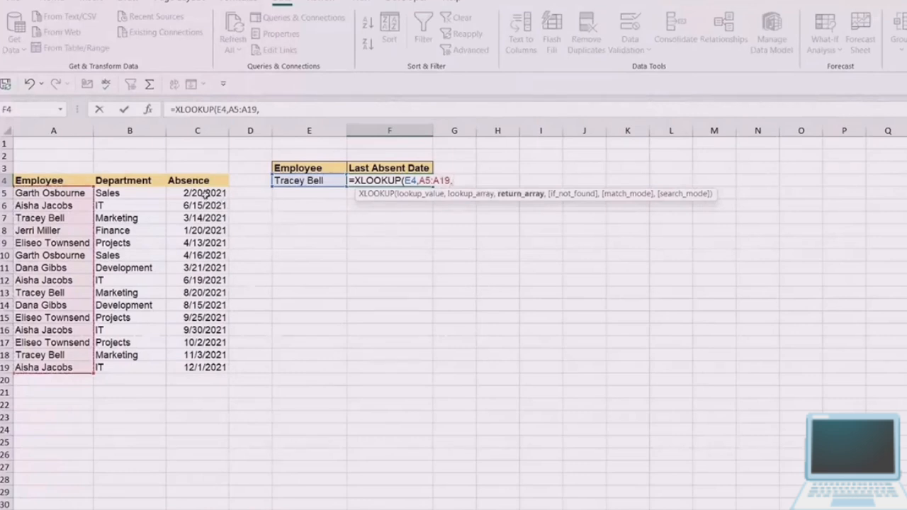
drag(204, 193, 201, 365)
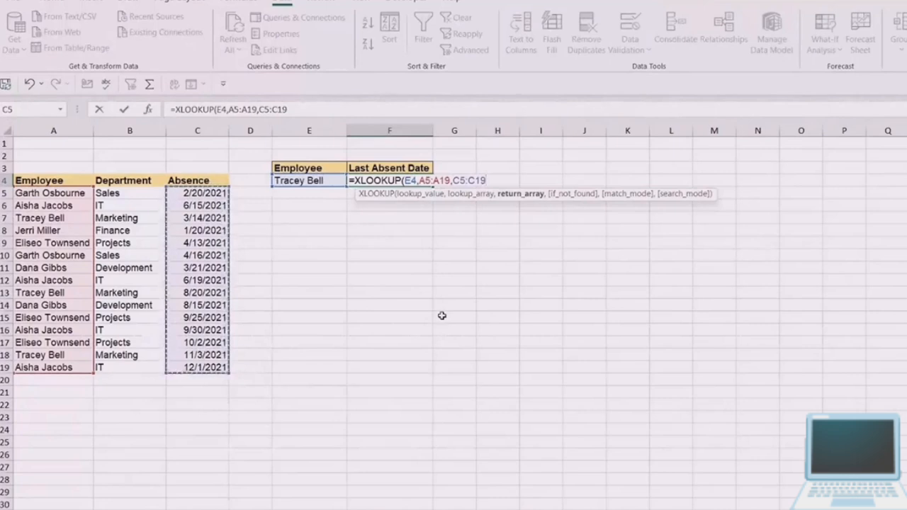
- Complete the XLOOKUP with if_not_found left empty, match mode 0 for exact match and search mode -1 for last-to-first
text(,)
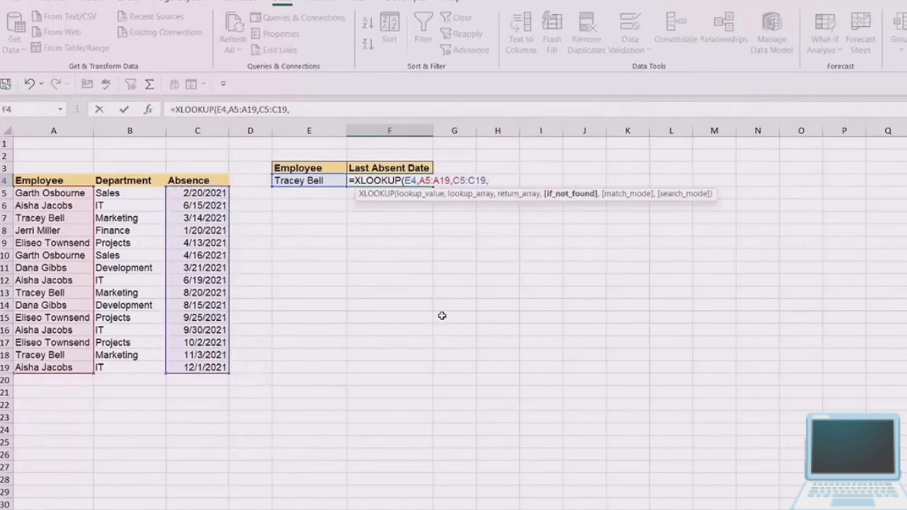
text(,)
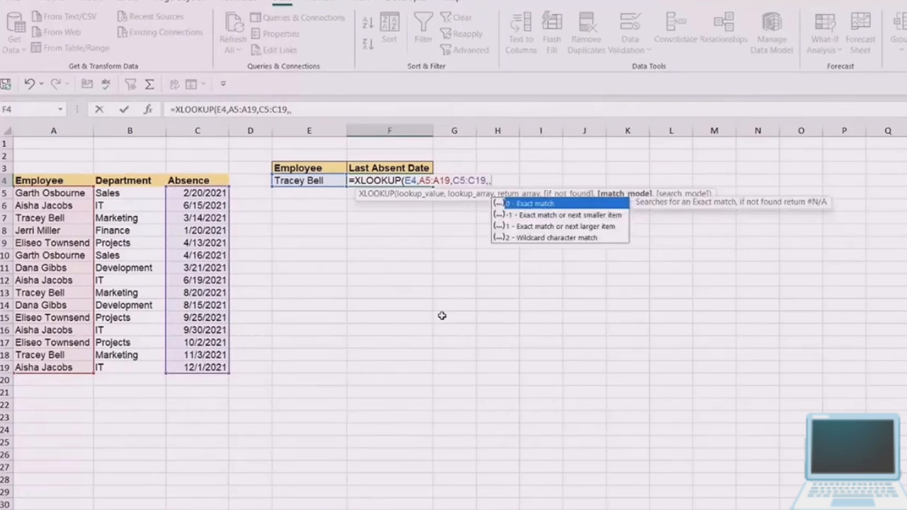
text(0,)
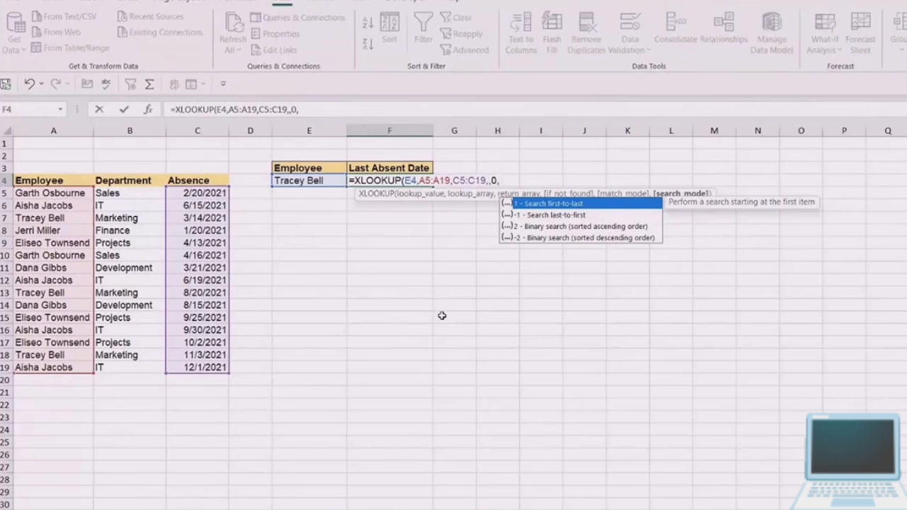
text(-1)
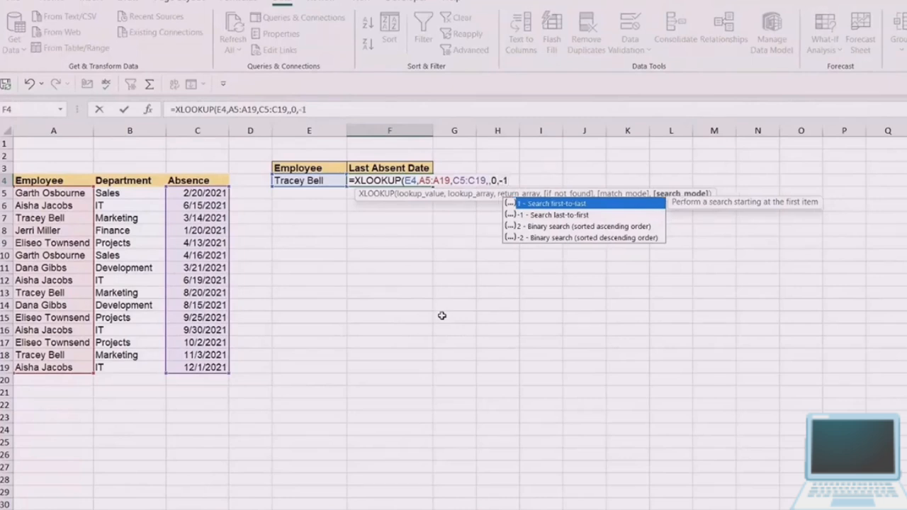
text())
key(Return)
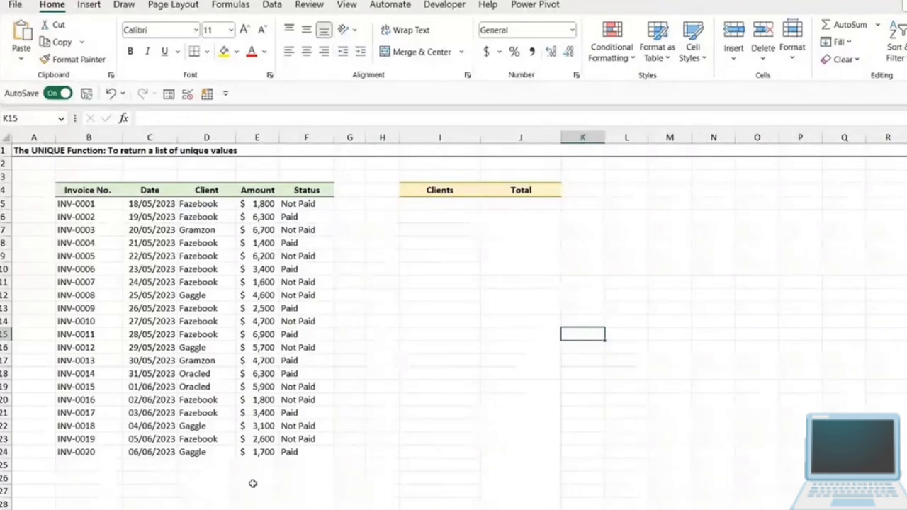
- Examine the invoice table in B4:F24 and the empty Clients and Total columns in I5:J11 on the UNIQUE function sheet
click(185, 296)
drag(71, 185, 287, 453)
click(149, 282)
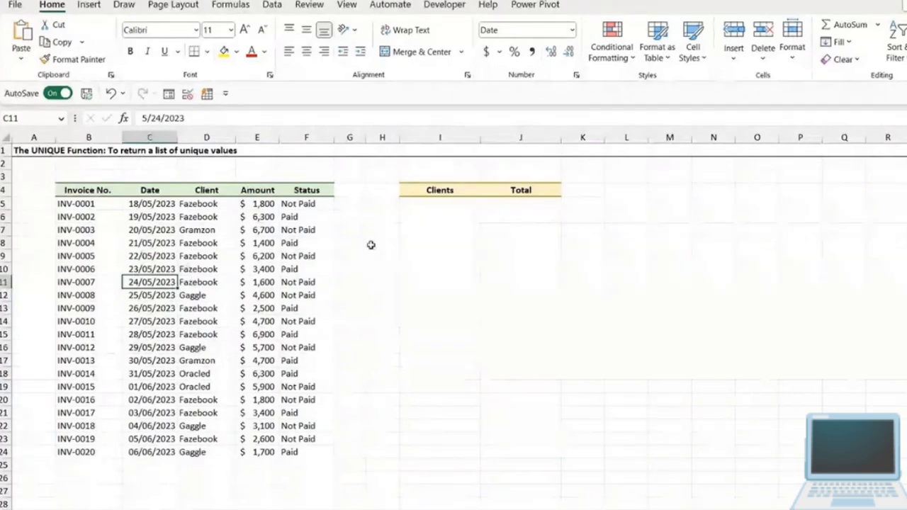
click(421, 211)
click(427, 140)
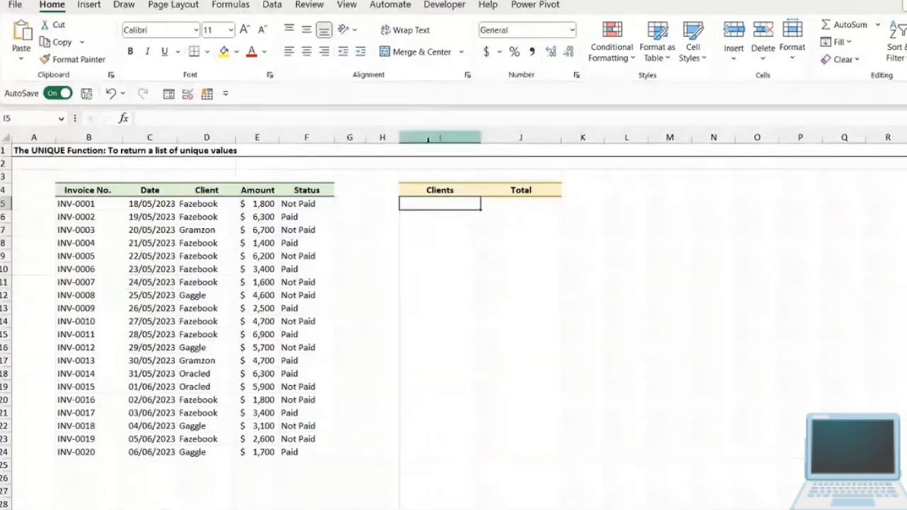
drag(427, 139, 567, 225)
click(582, 256)
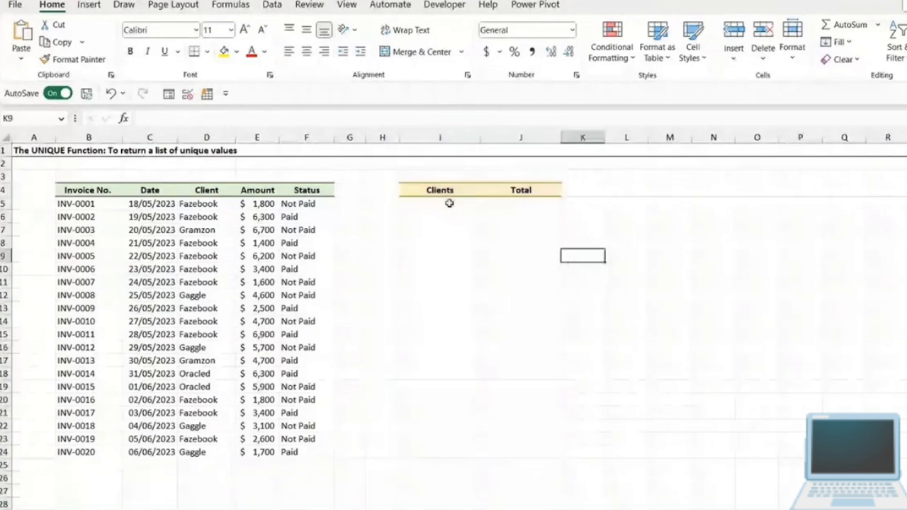
drag(449, 203, 441, 277)
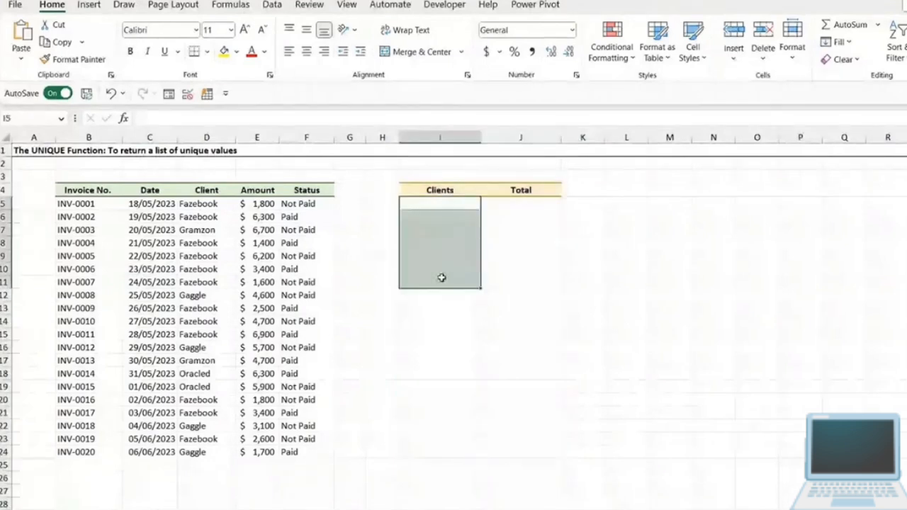
drag(514, 204, 524, 275)
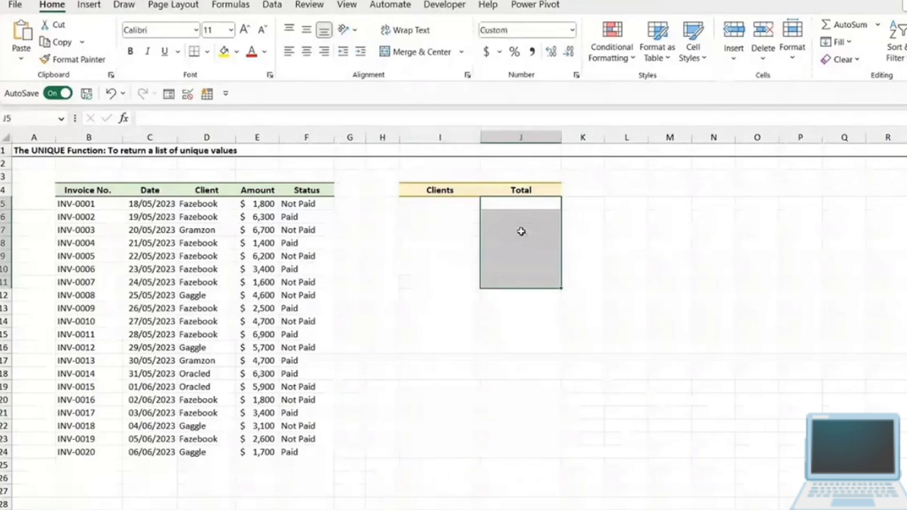
click(439, 204)
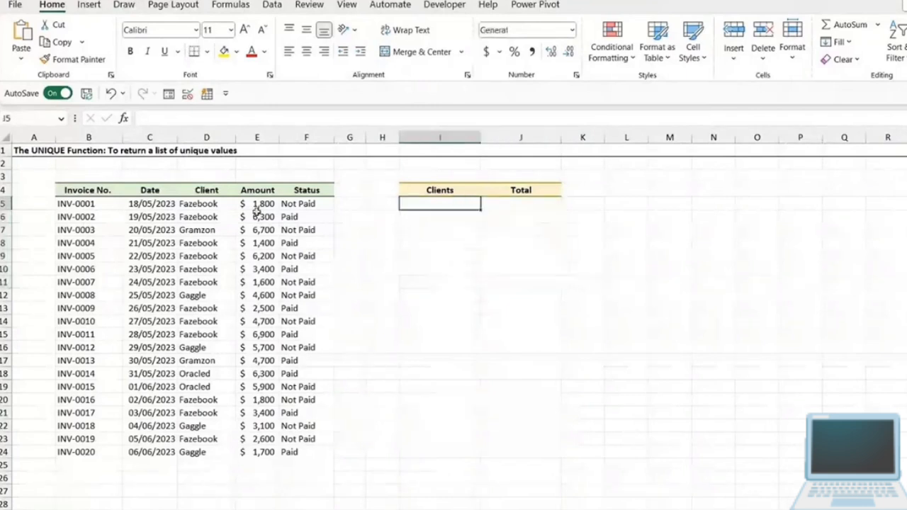
- Examine the Client column D5:D24 for repeated and distinct client names
drag(203, 205, 202, 452)
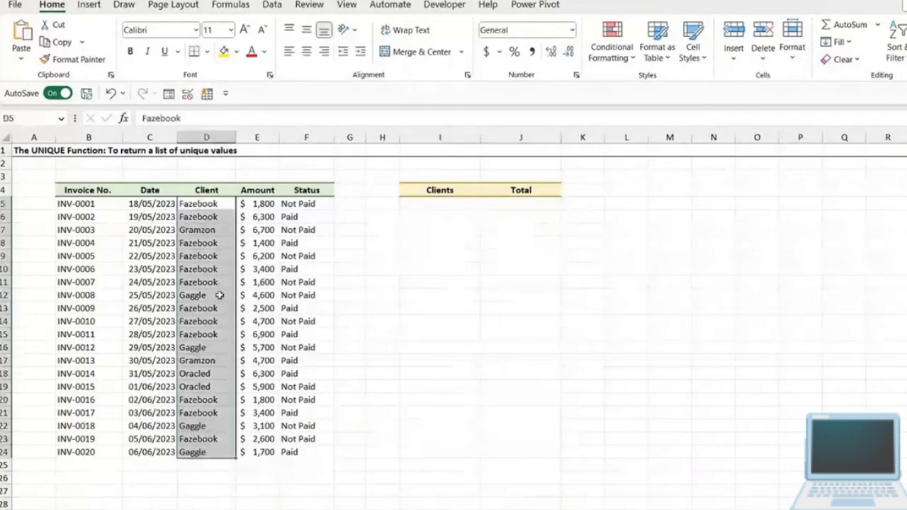
click(203, 216)
click(196, 256)
click(193, 270)
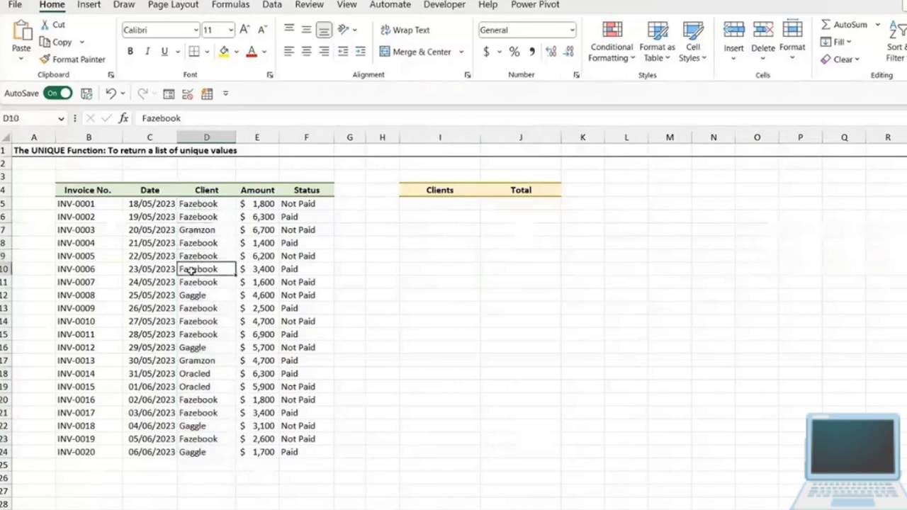
click(194, 281)
click(207, 234)
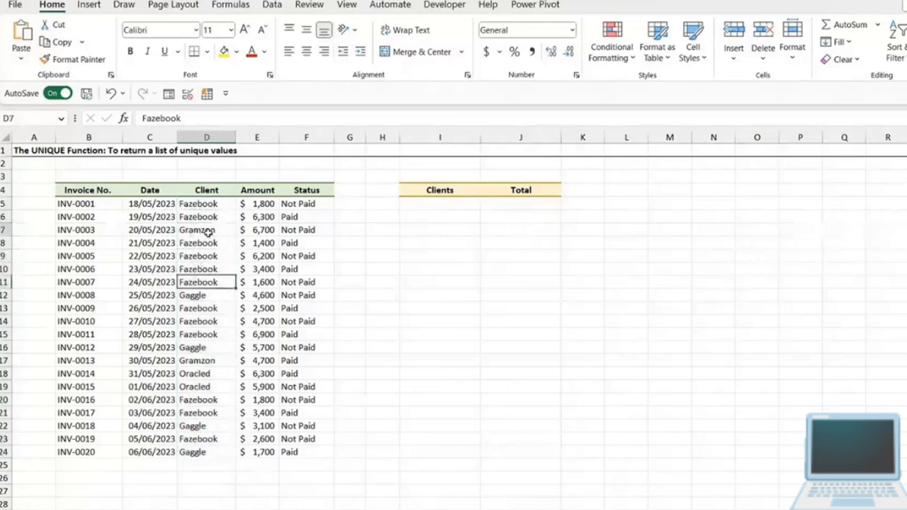
click(200, 296)
click(193, 386)
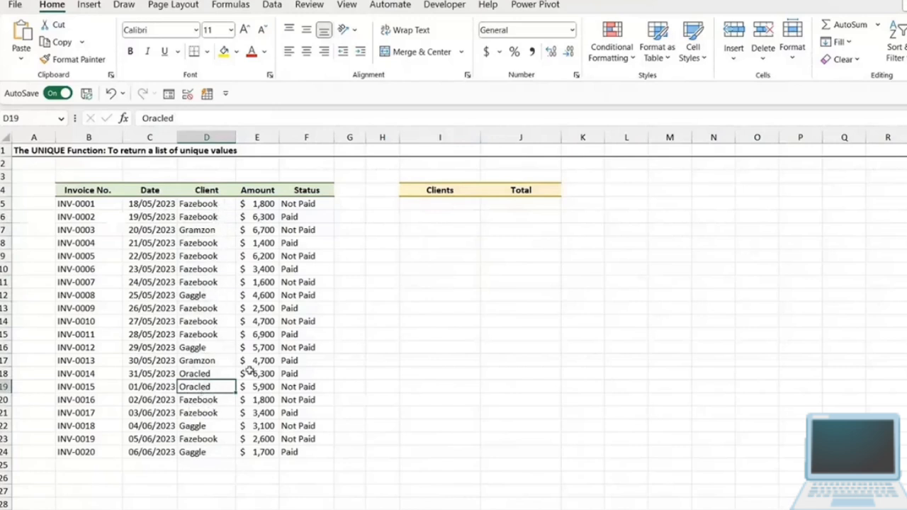
- Enter =UNIQUE(D5:D24) in I5 to list each client once under Clients
click(427, 205)
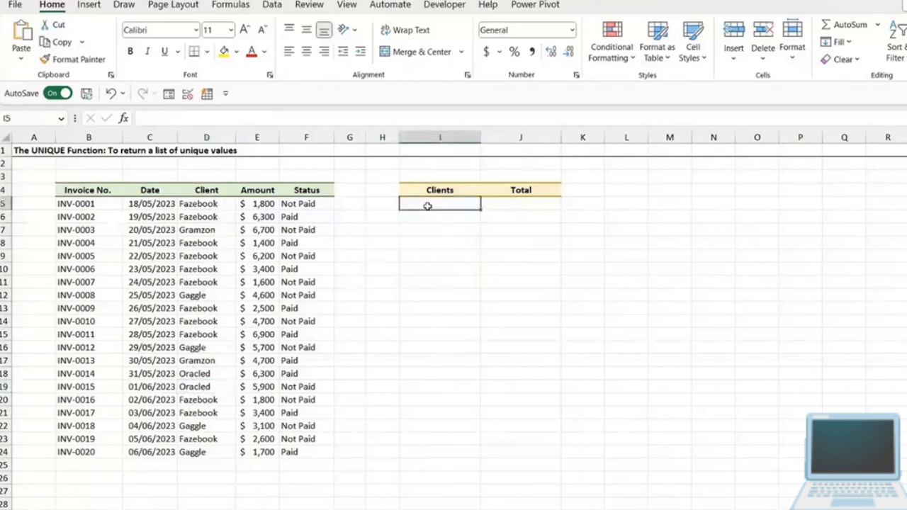
text(=UNIQUE()
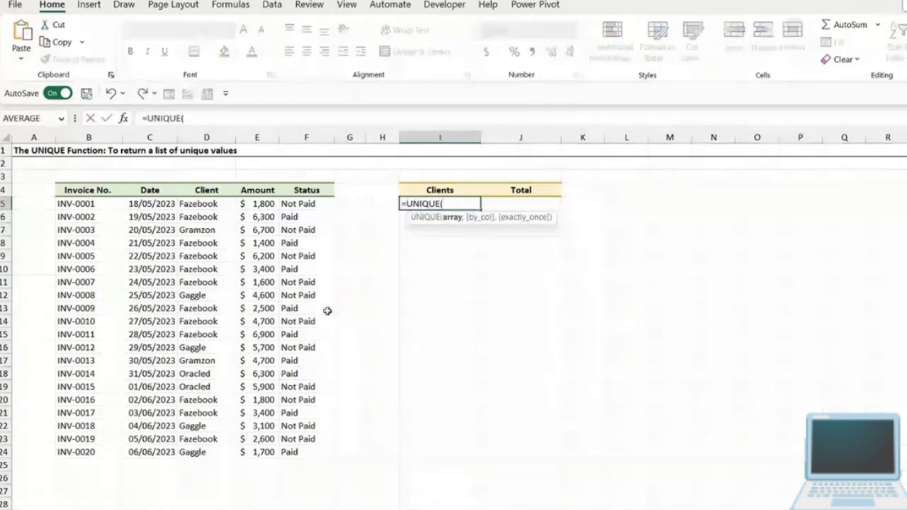
drag(205, 203, 201, 449)
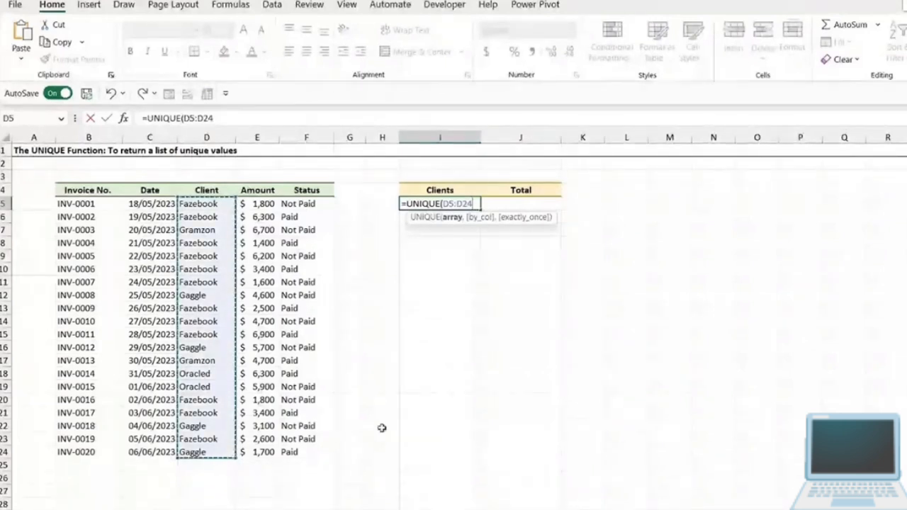
text())
key(Return)
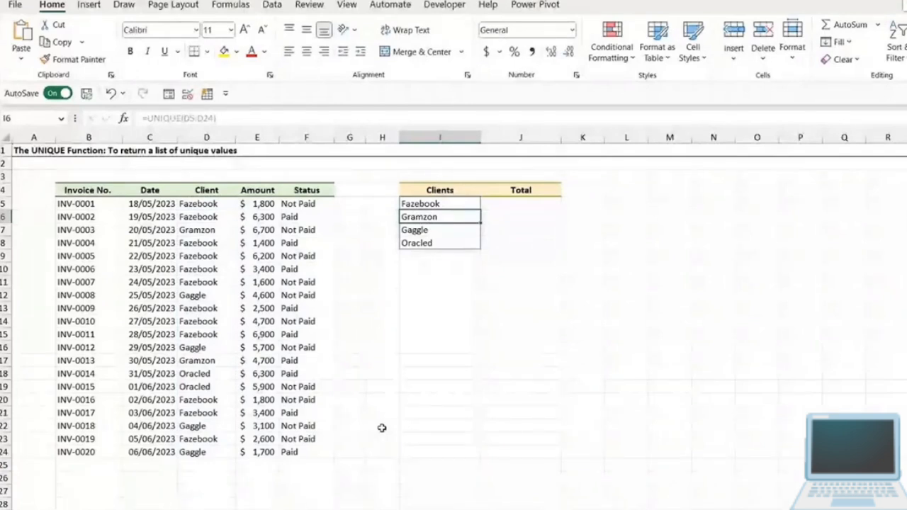
- Start a SUMIFS formula in J5 with the absolute Amount range $E$5:$E$24 as the sum range
click(525, 204)
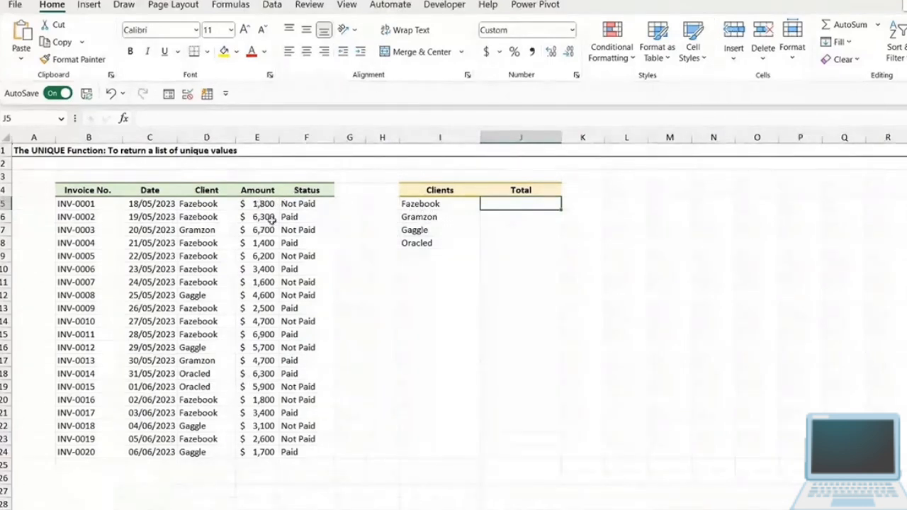
text(=)
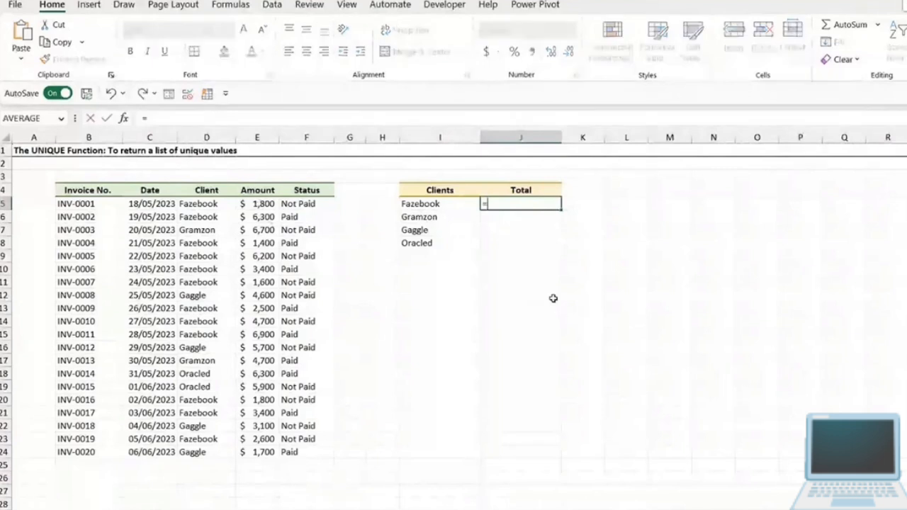
text(SUMIFS()
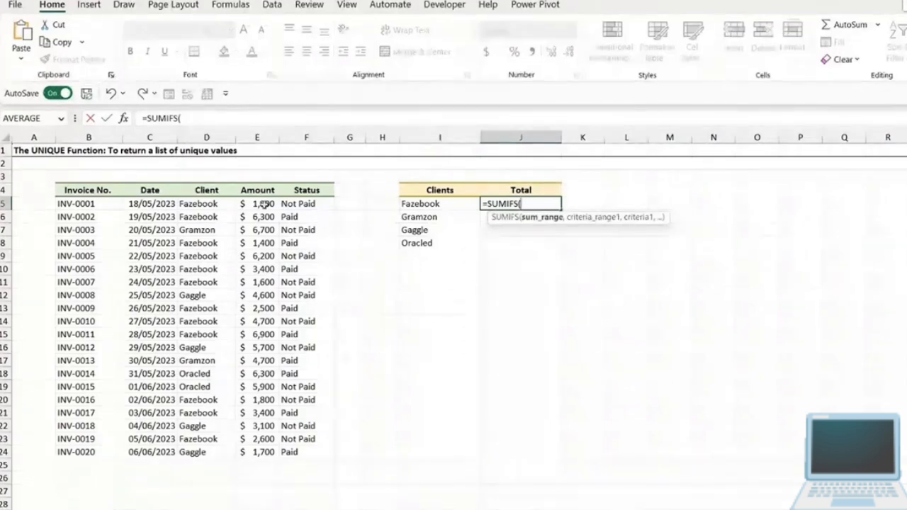
drag(265, 205, 274, 453)
key(F4)
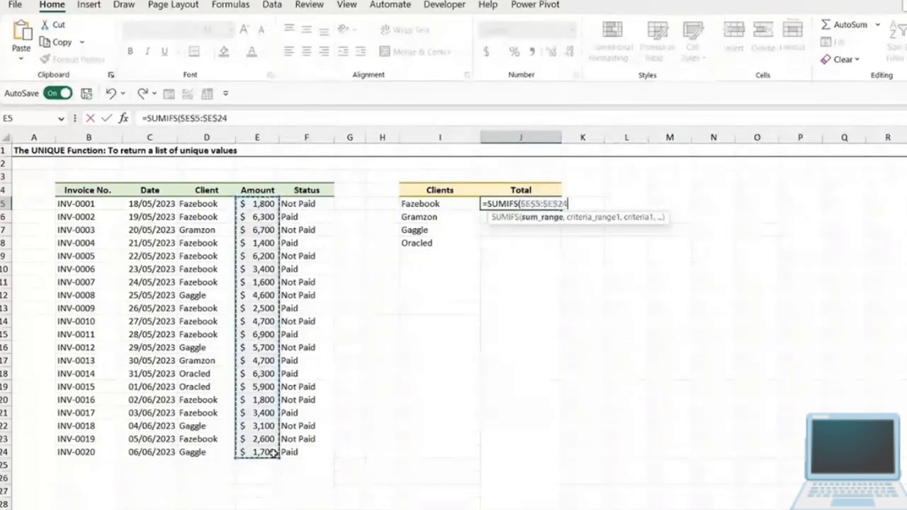
text(,)
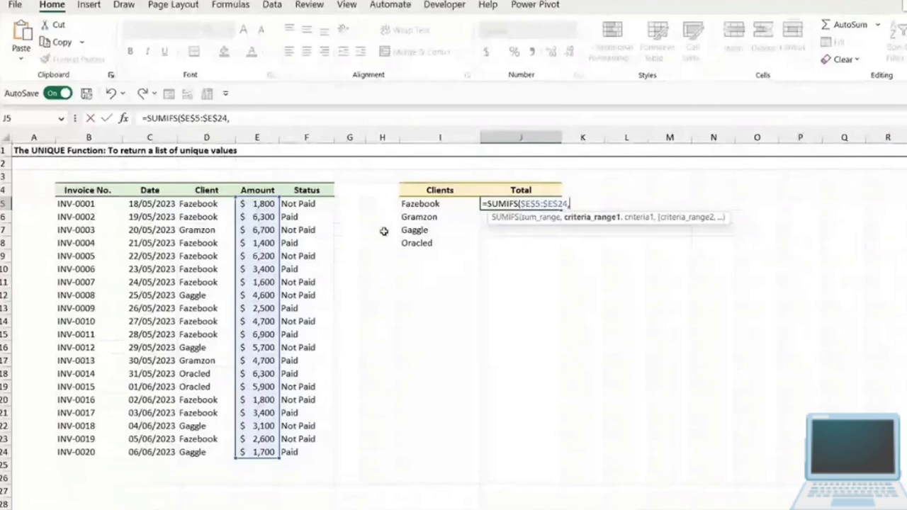
- Complete the SUMIFS in J5 with absolute criteria range $D$5:$D$24 and criterion I5, and select J5 again
drag(202, 203, 199, 440)
text(,)
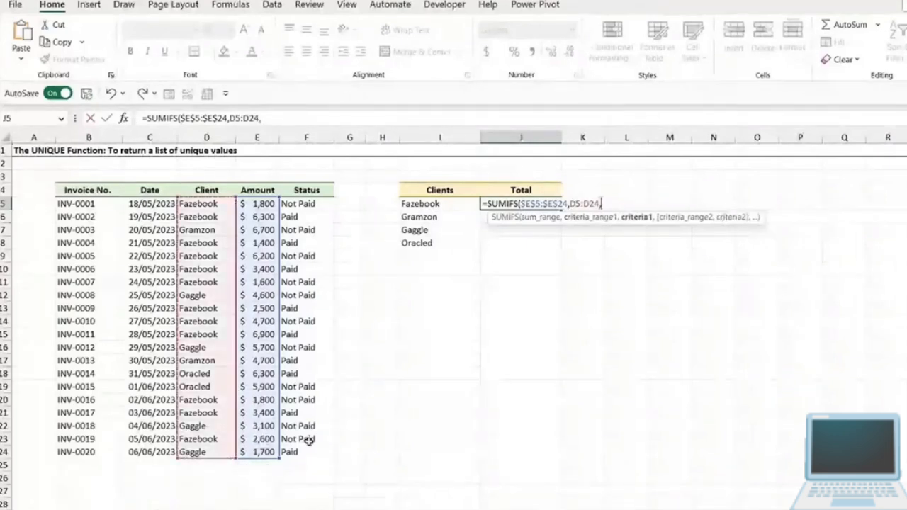
click(440, 204)
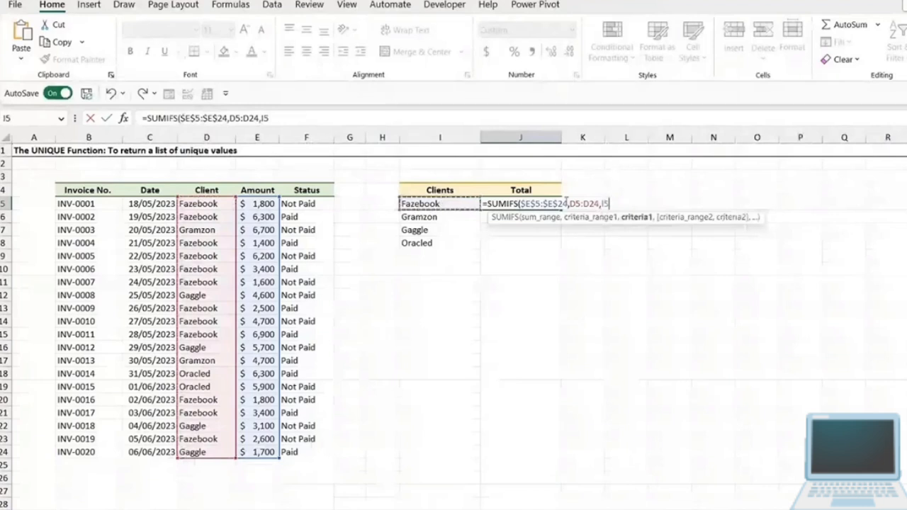
drag(570, 204, 601, 204)
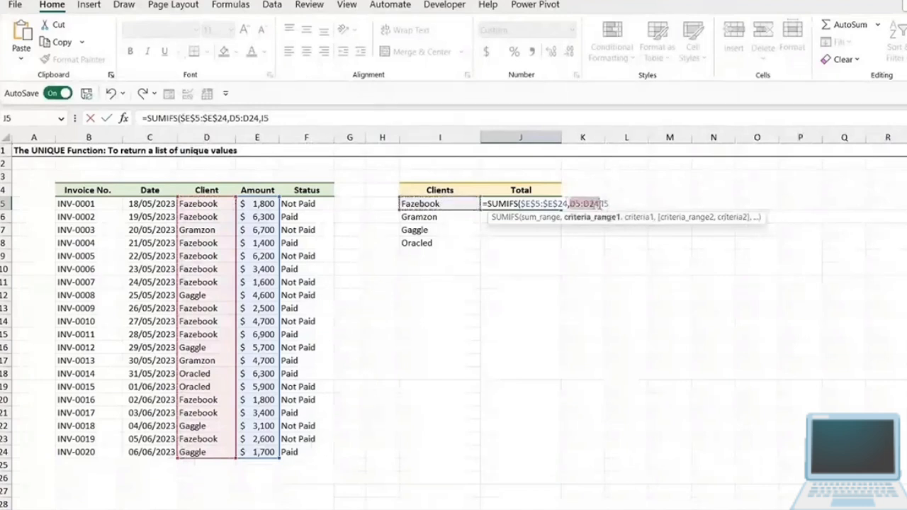
key(F4)
text())
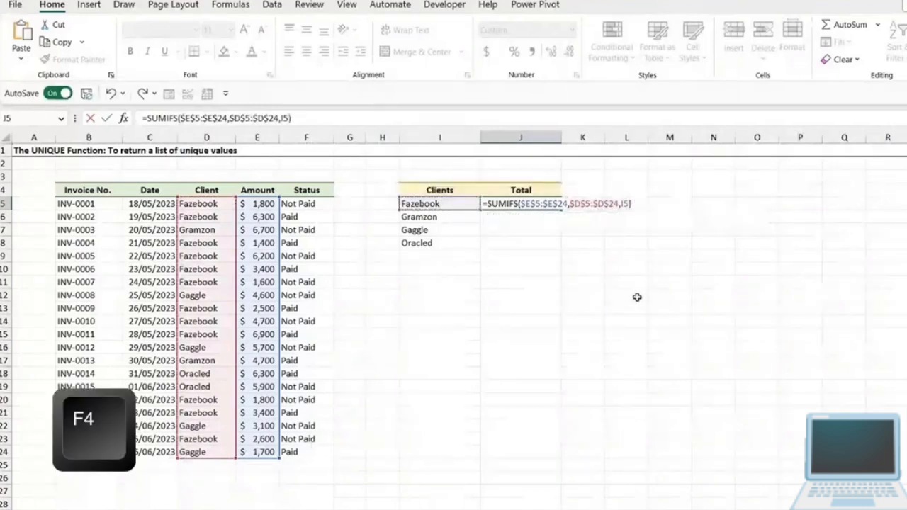
key(Return)
click(556, 205)
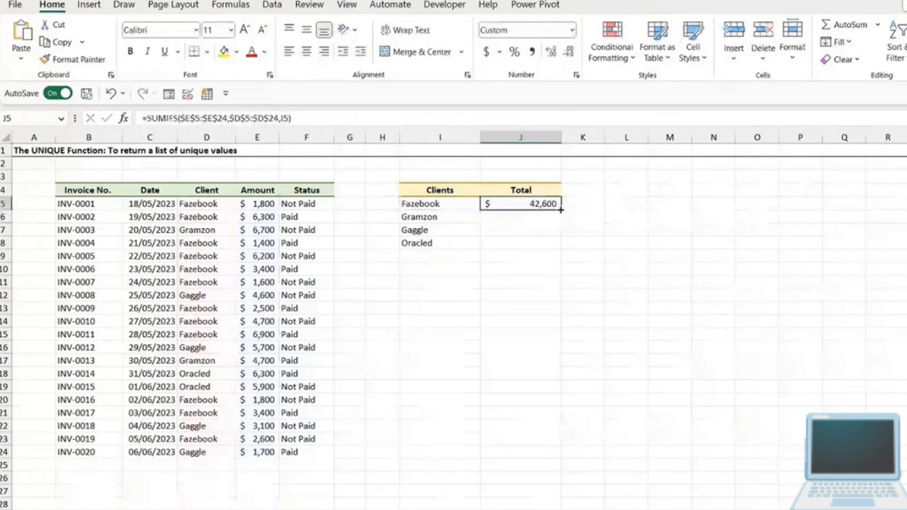
- Fill the SUMIFS formula from J5 down to J8 for every listed client, and check the UNIQUE formula in I5
drag(561, 210, 561, 248)
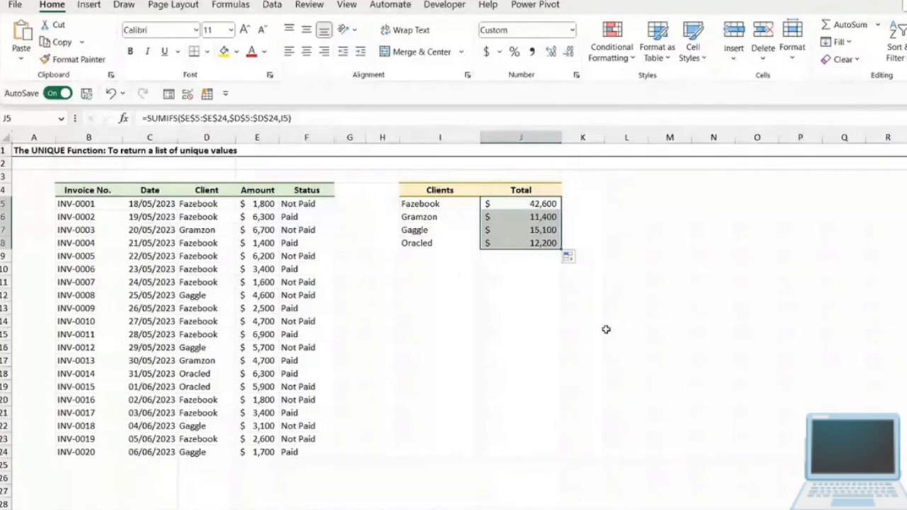
click(458, 331)
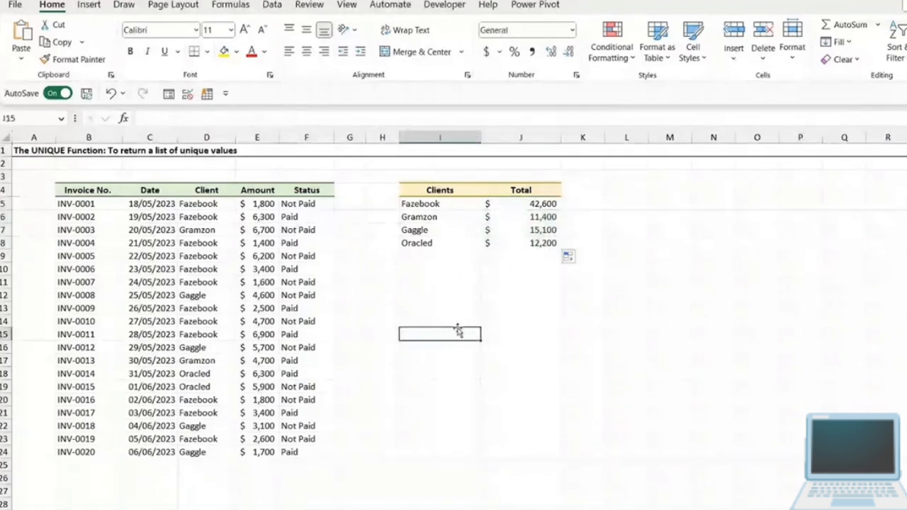
click(449, 206)
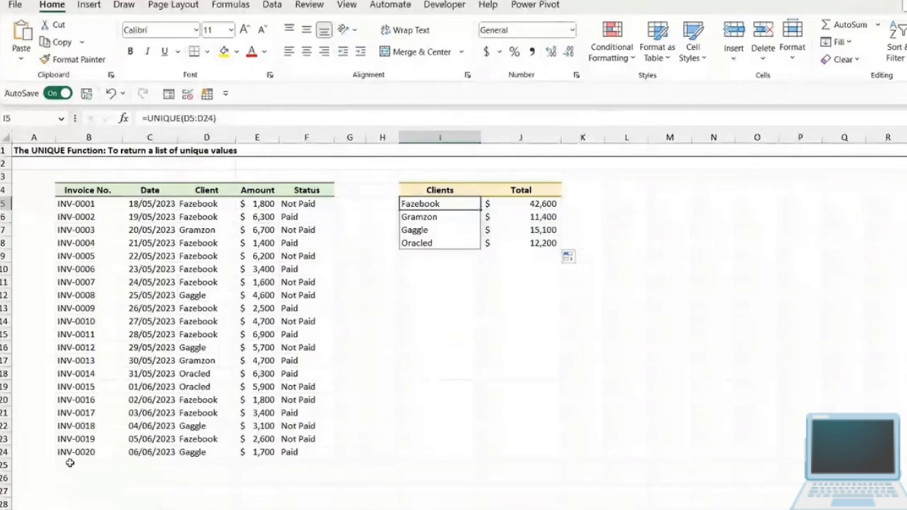
- Copy the last invoice row B24:F24 into row 25 directly below the data
drag(69, 463, 314, 465)
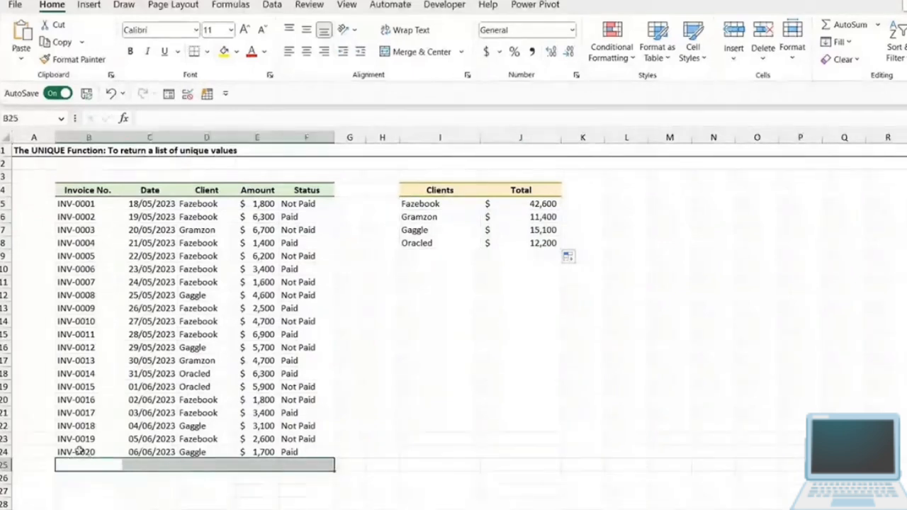
drag(79, 450, 300, 452)
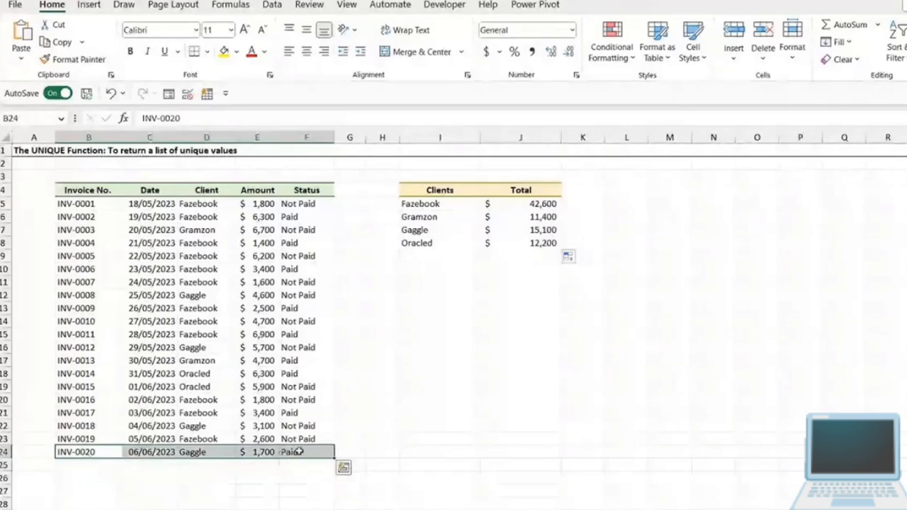
key(ctrl+c)
click(104, 463)
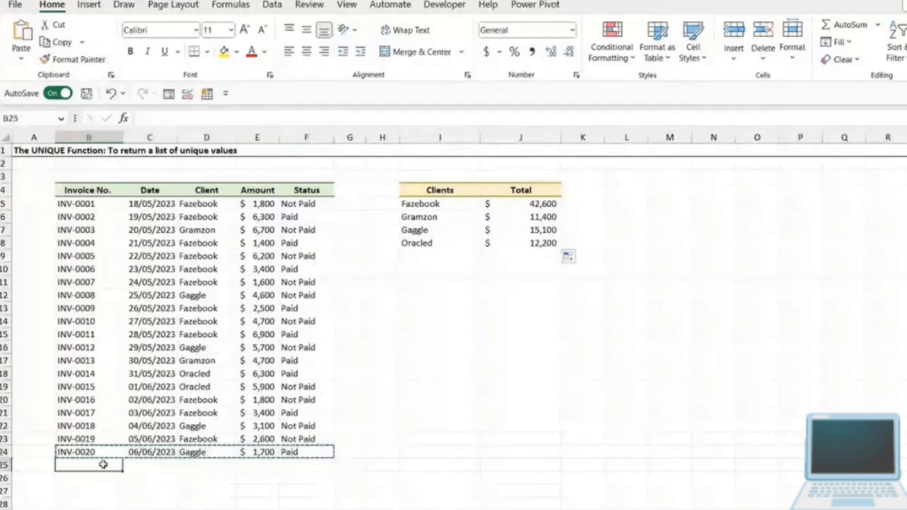
key(ctrl+v)
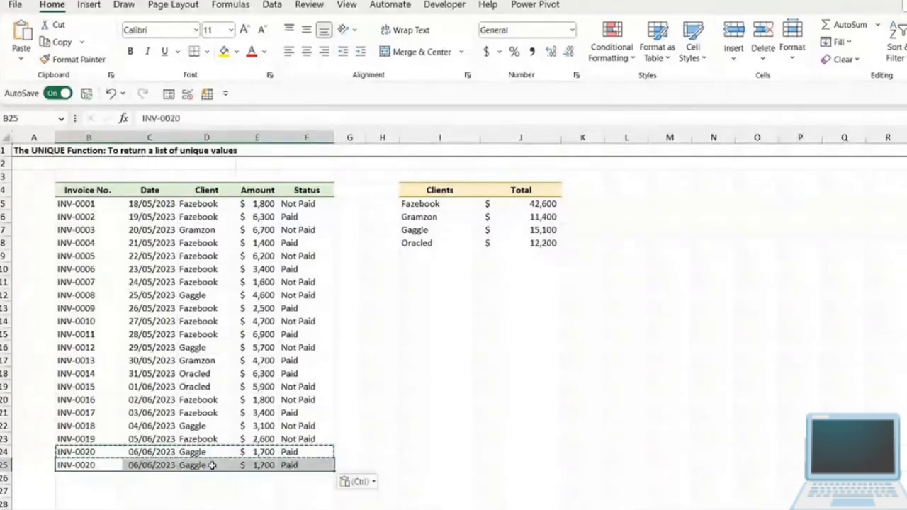
- Change the client name in D25 to Snapple
double_click(212, 466)
double_click(210, 465)
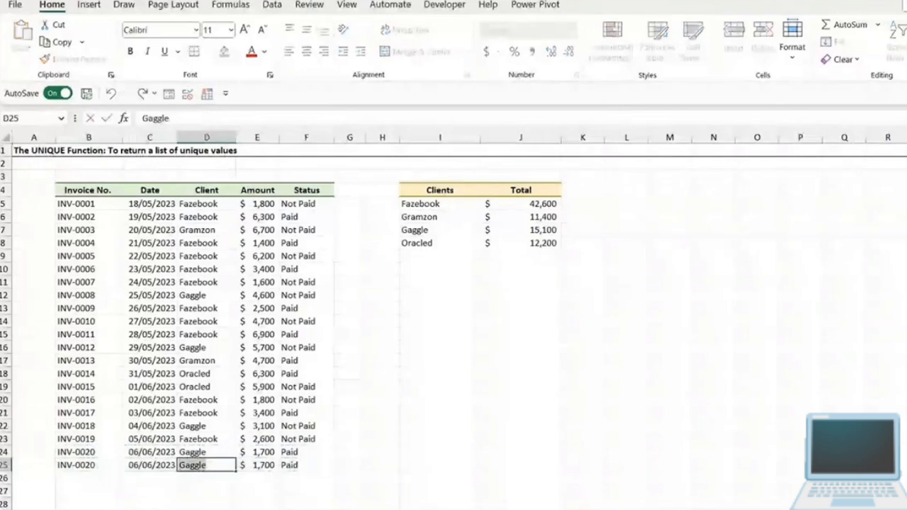
text(Snapple)
key(Return)
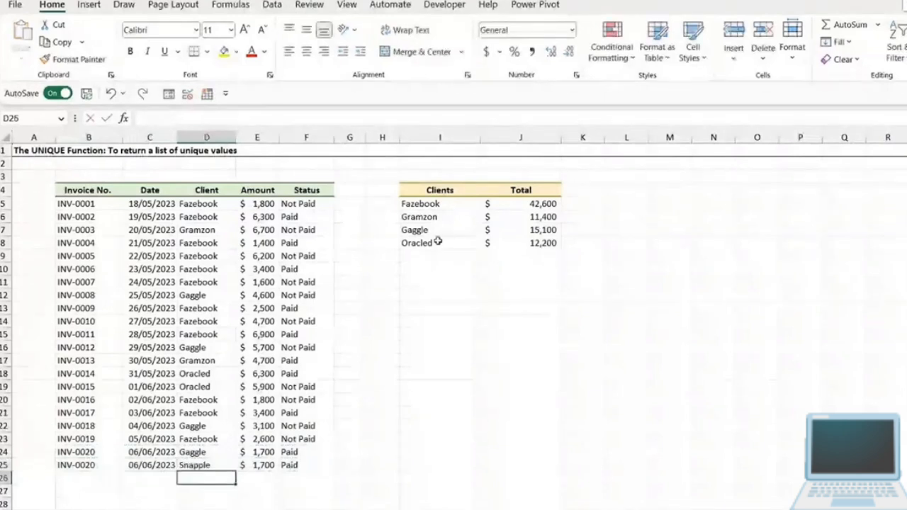
- Check the UNIQUE formula's range in I5, and clear the added invoice row B25:F25
click(438, 205)
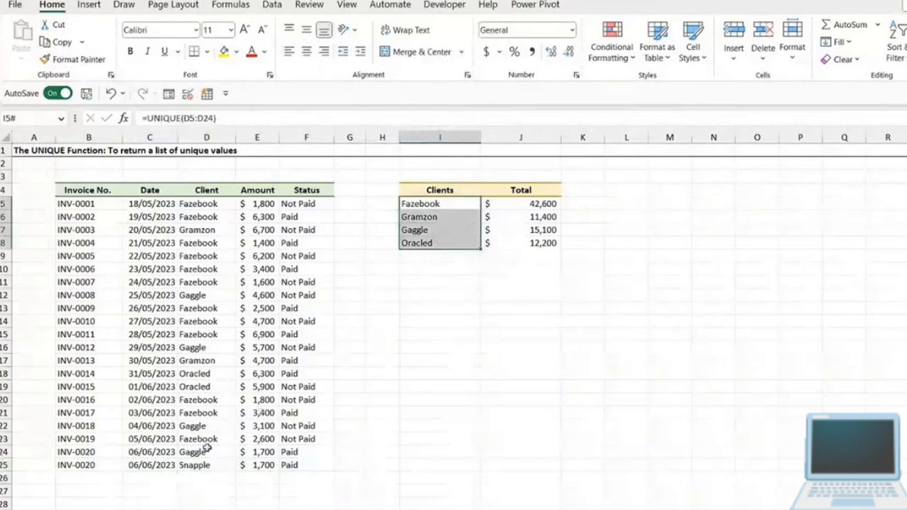
click(181, 467)
click(69, 466)
drag(69, 465, 312, 465)
key(Delete)
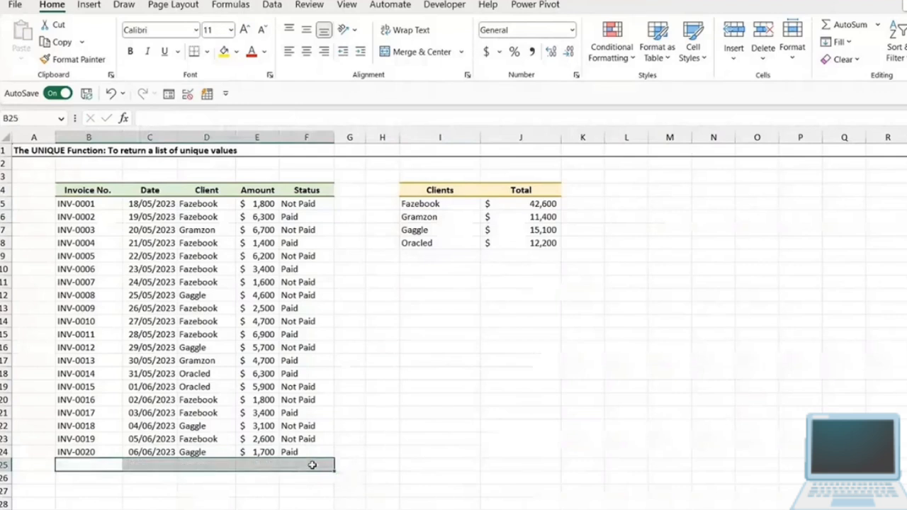
- Clear the UNIQUE formula in I5 and the totals in J5:J8
click(510, 352)
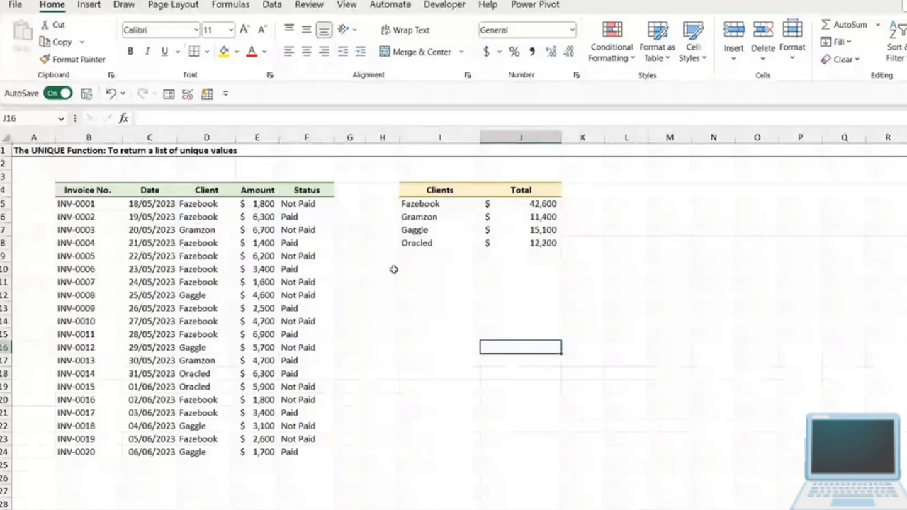
click(410, 203)
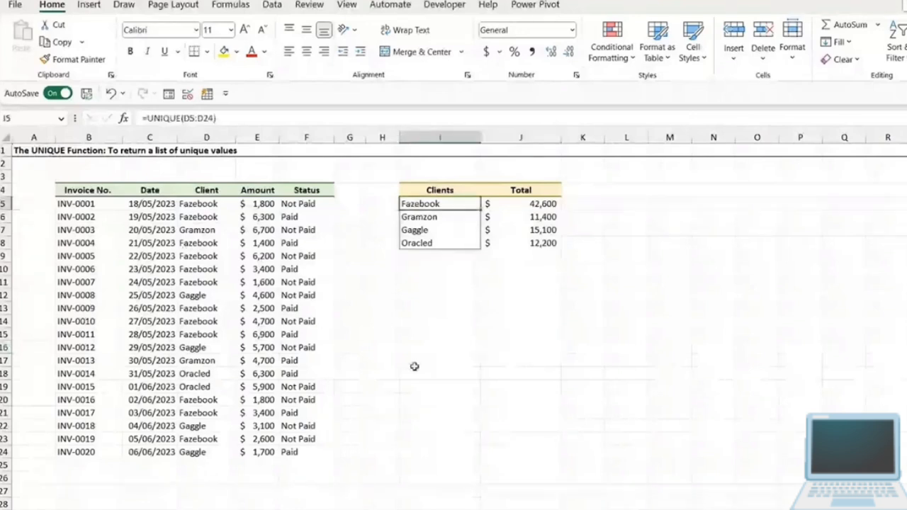
key(Delete)
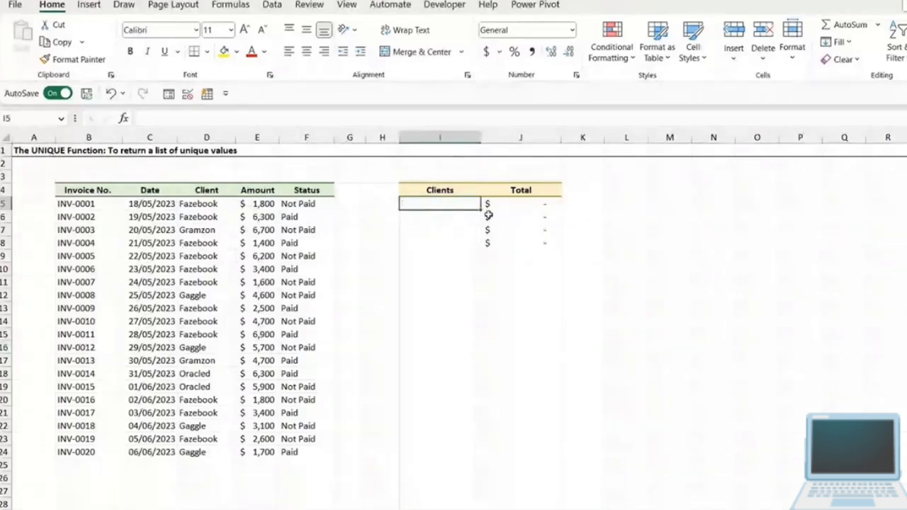
drag(488, 205, 507, 217)
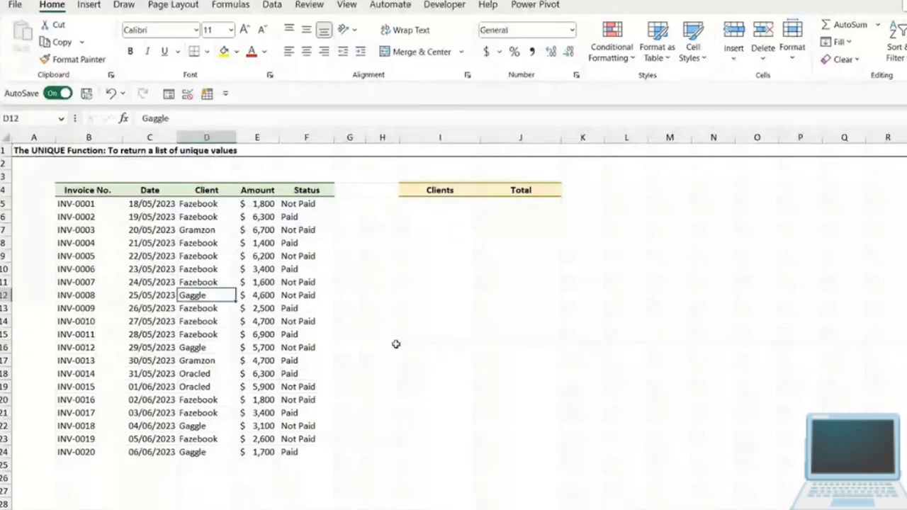
- Convert the invoice data B4:F24 into a table with headers and set its table style to None
key(ctrl+t)
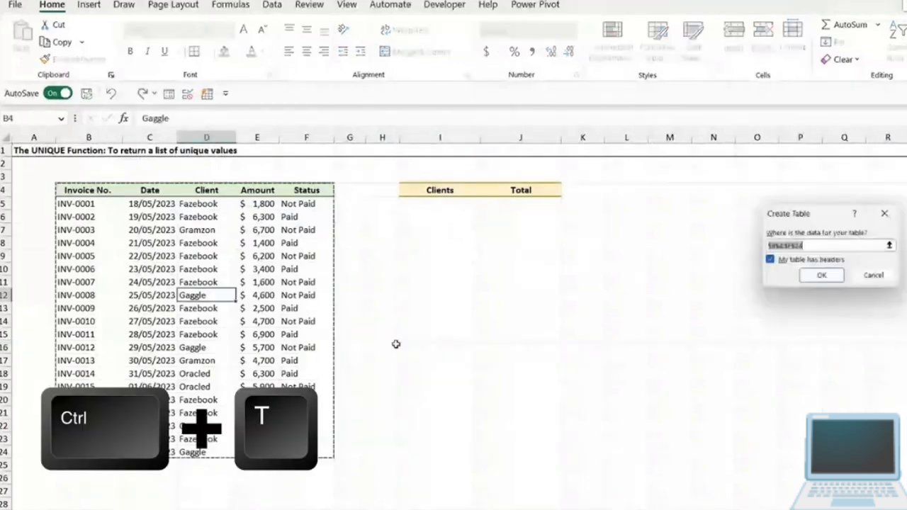
click(823, 278)
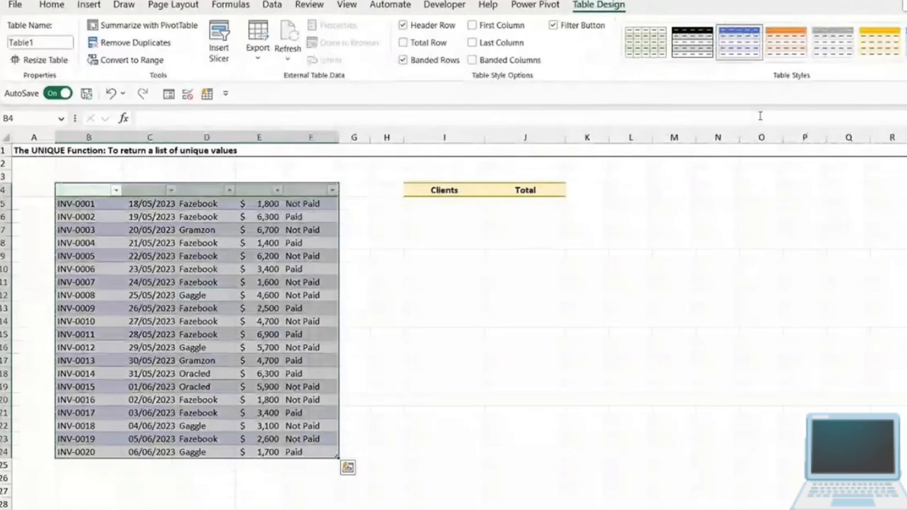
click(905, 61)
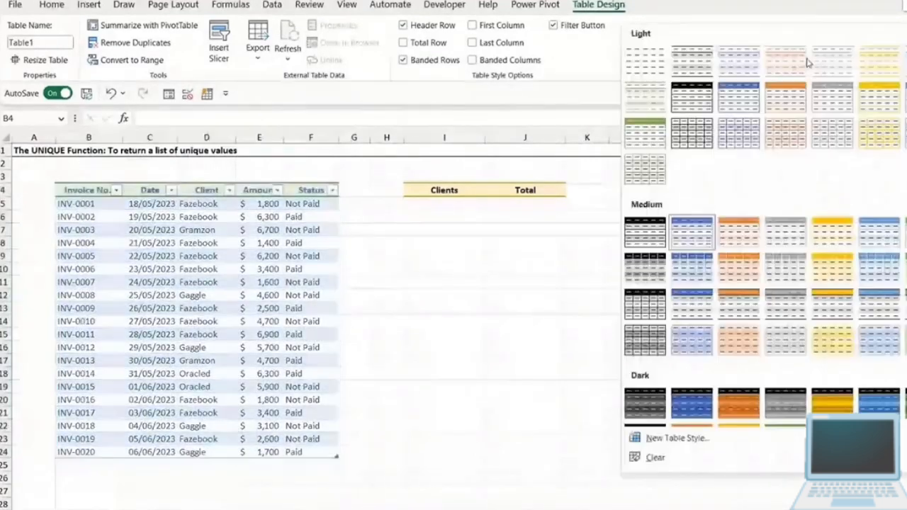
click(635, 63)
click(206, 282)
click(205, 309)
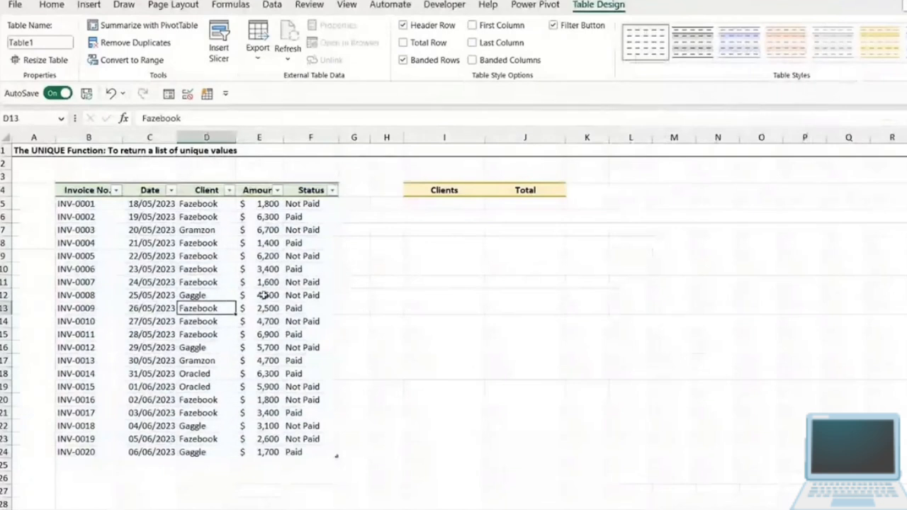
- Rename the invoice table to Invoices
click(197, 259)
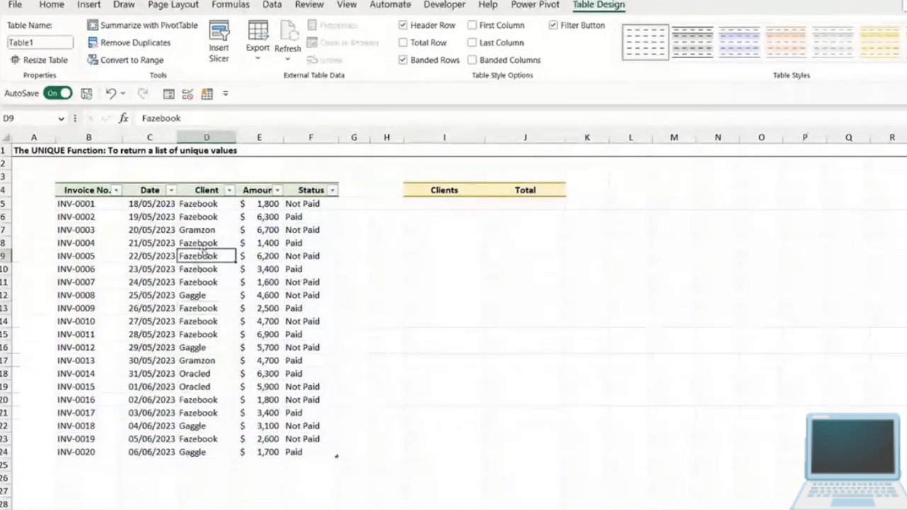
click(203, 243)
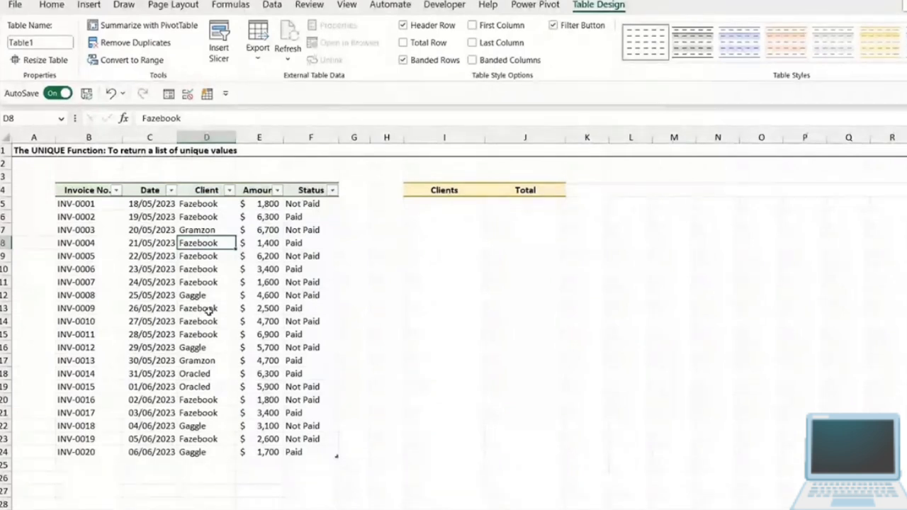
key(Down)
key(Down)
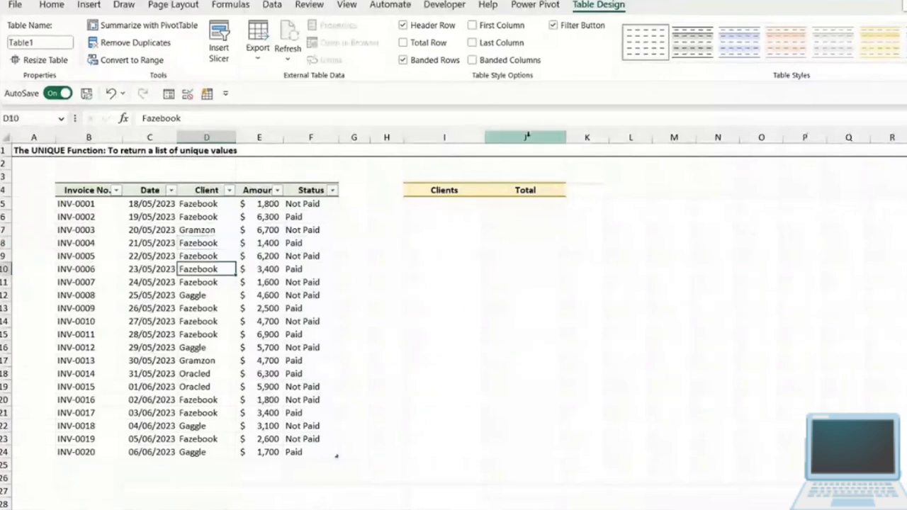
click(39, 43)
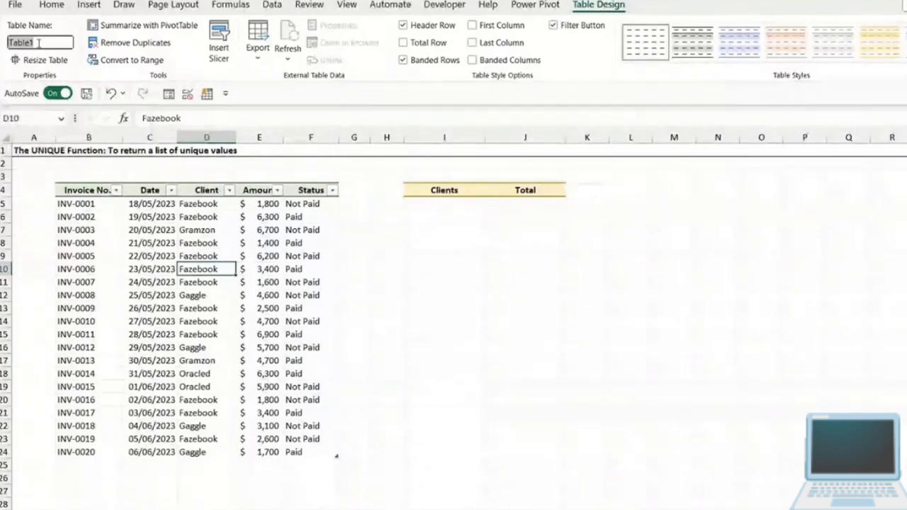
text(In)
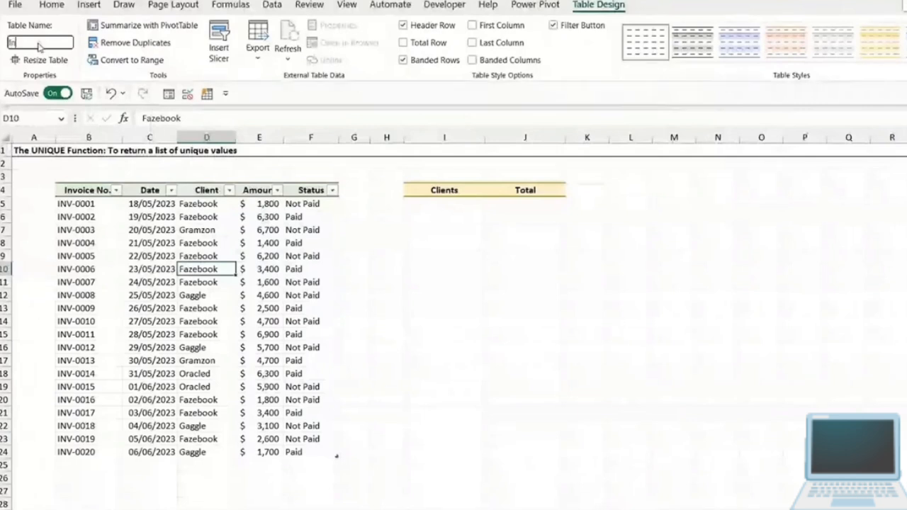
text(voices)
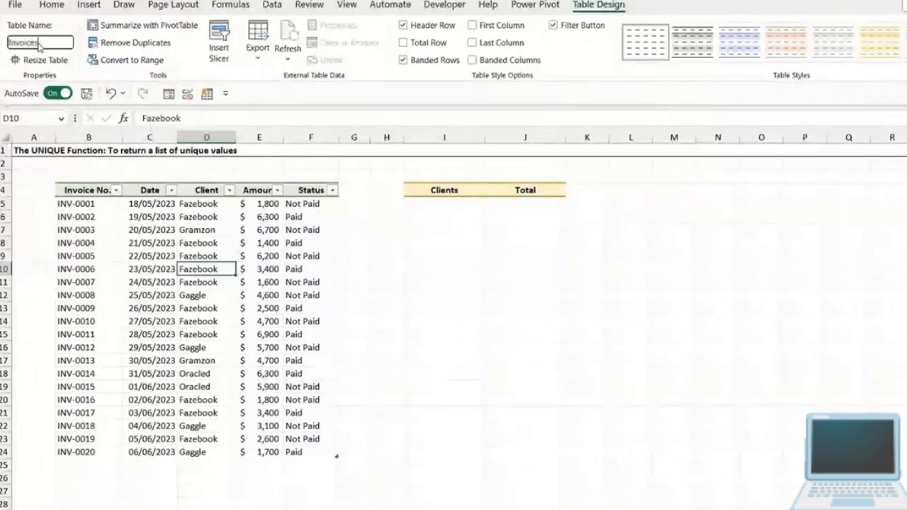
key(Return)
click(208, 245)
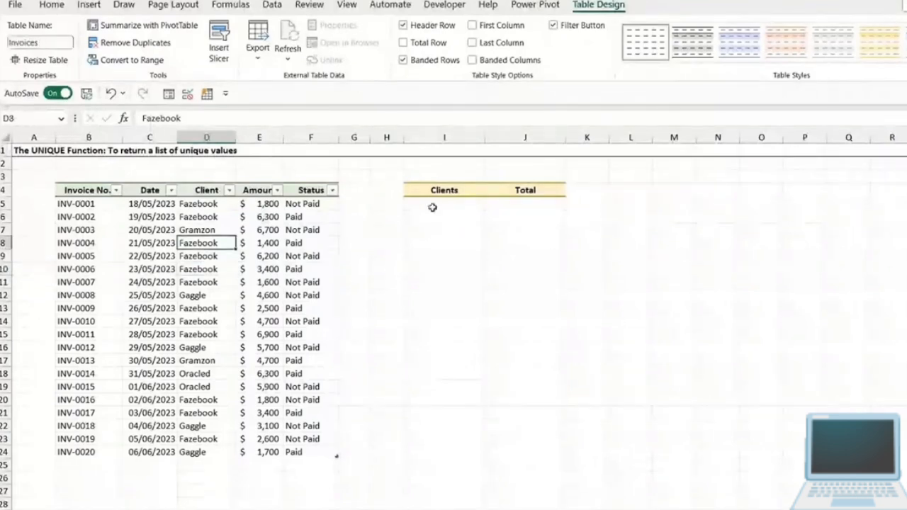
- Enter =UNIQUE(Invoices[Client]) in I5 to list the distinct clients from the table's Client column
click(431, 206)
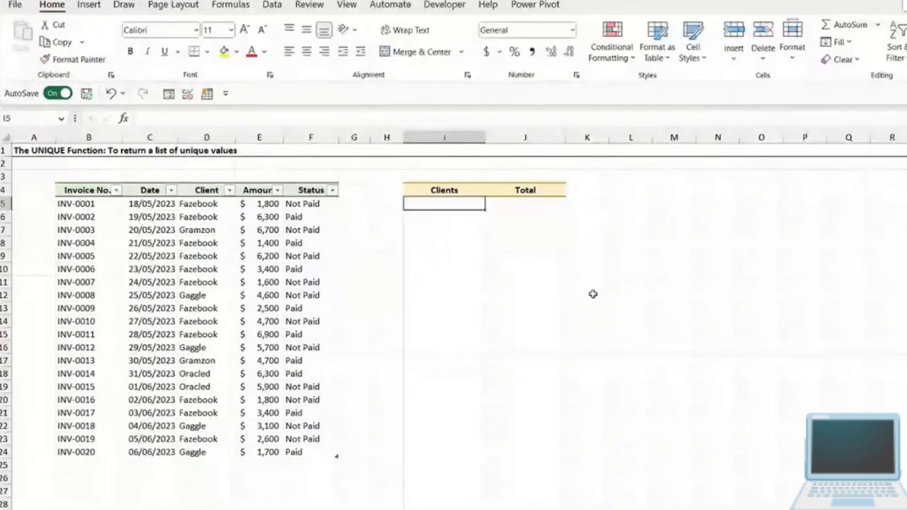
text(=UNIQ)
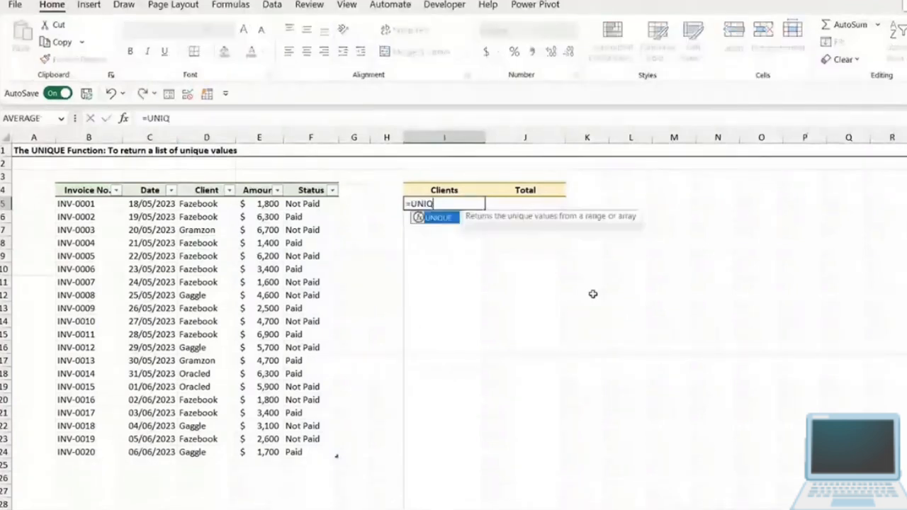
text(UE()
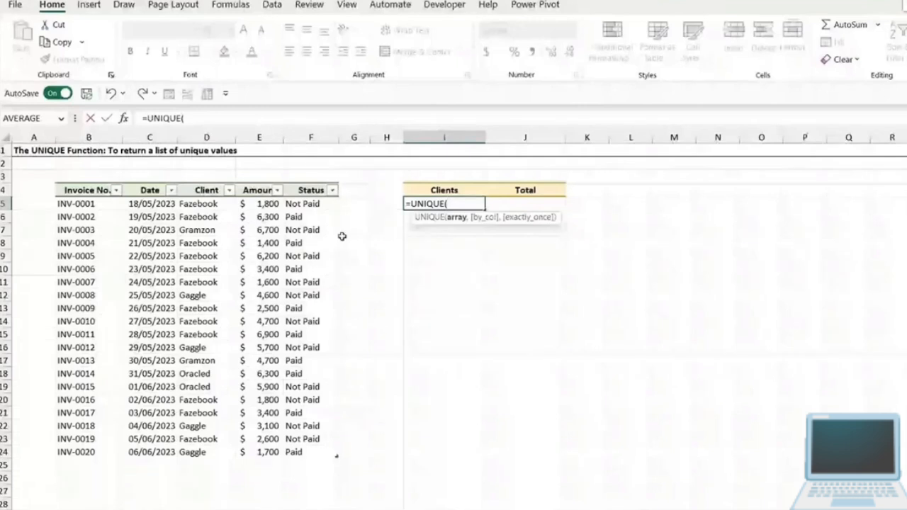
click(208, 183)
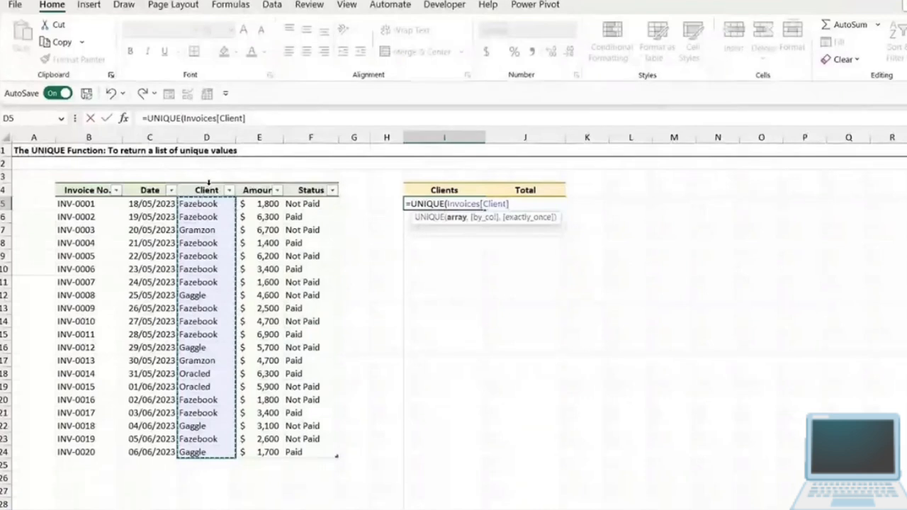
text())
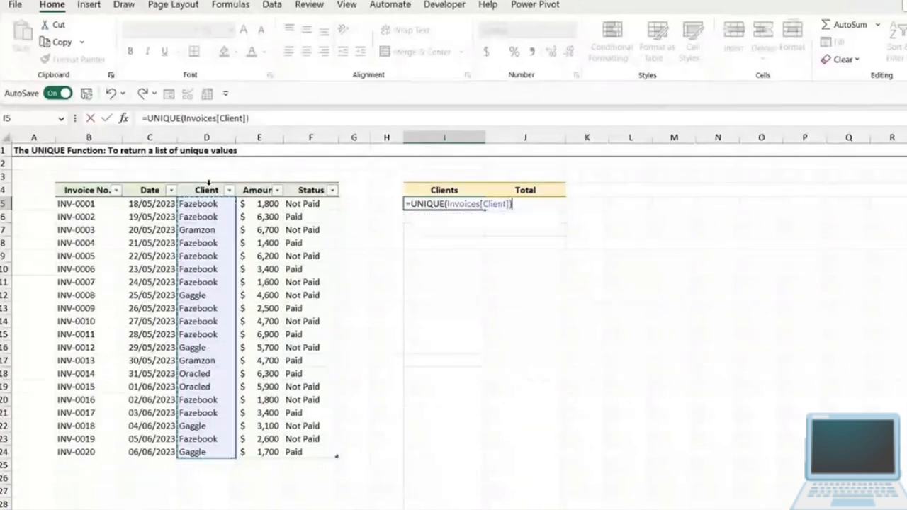
key(Return)
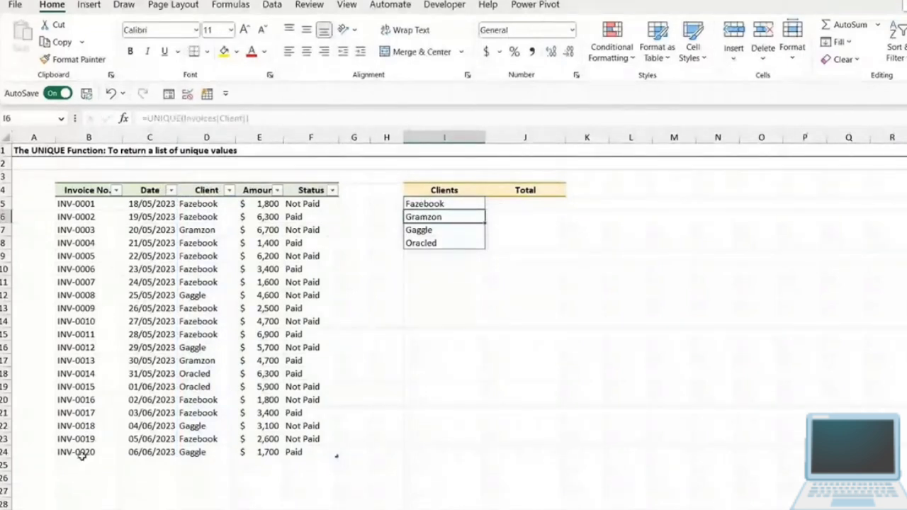
- Add a row to the Invoices table by copying its last record B24:F24 into row 25
drag(85, 454, 315, 452)
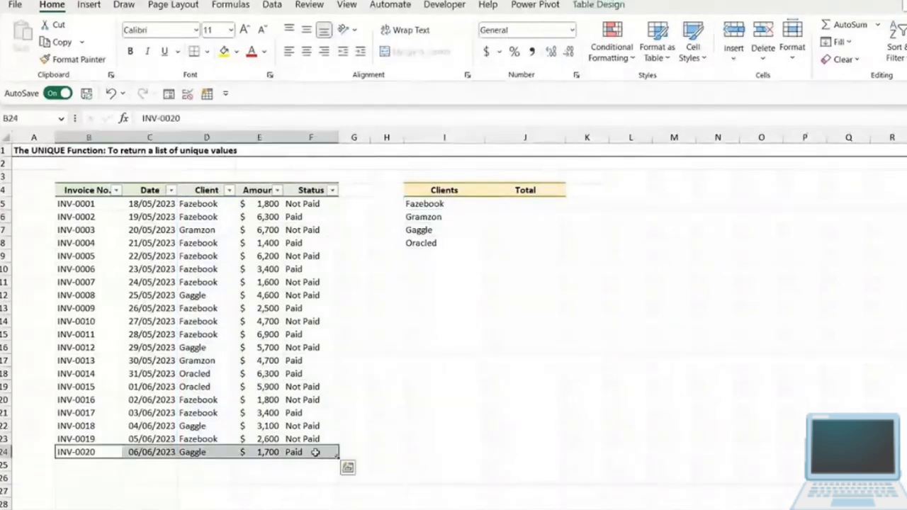
key(ctrl+c)
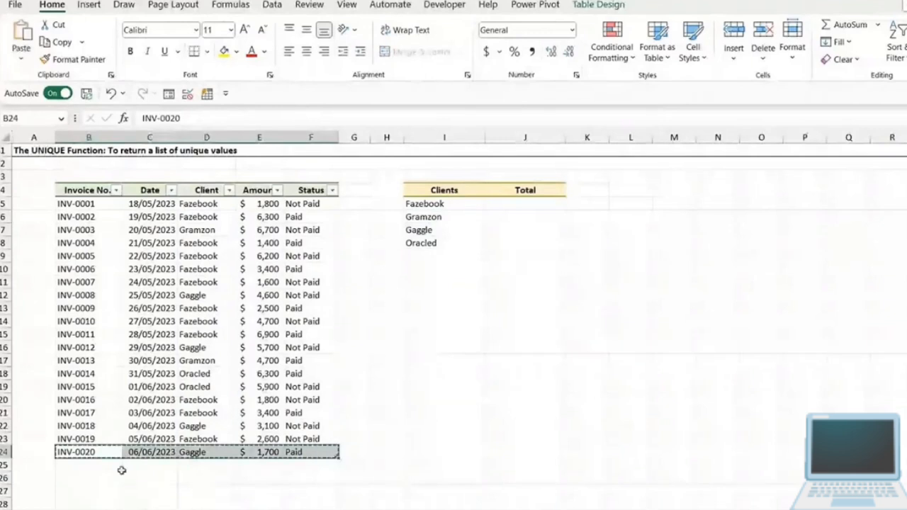
click(112, 464)
key(ctrl+v)
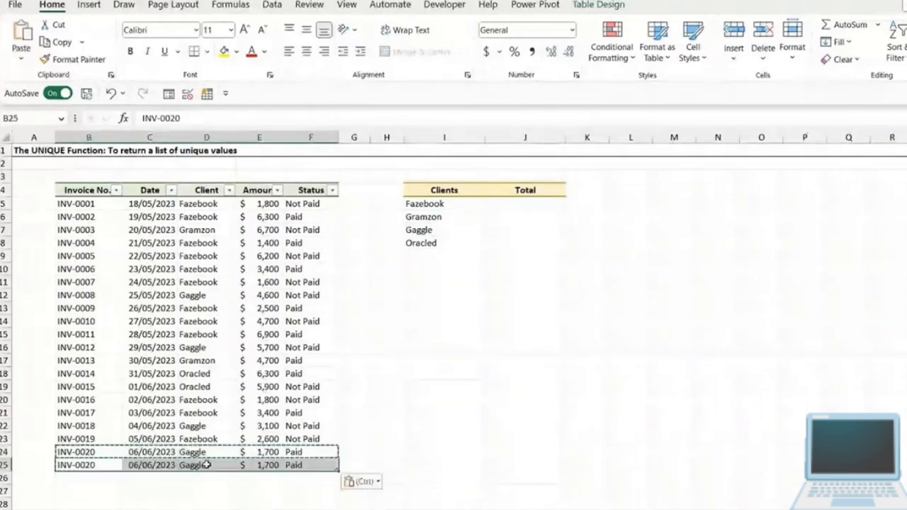
- Change the client in D25, the newly added invoice row, to Snapple
double_click(194, 464)
double_click(194, 464)
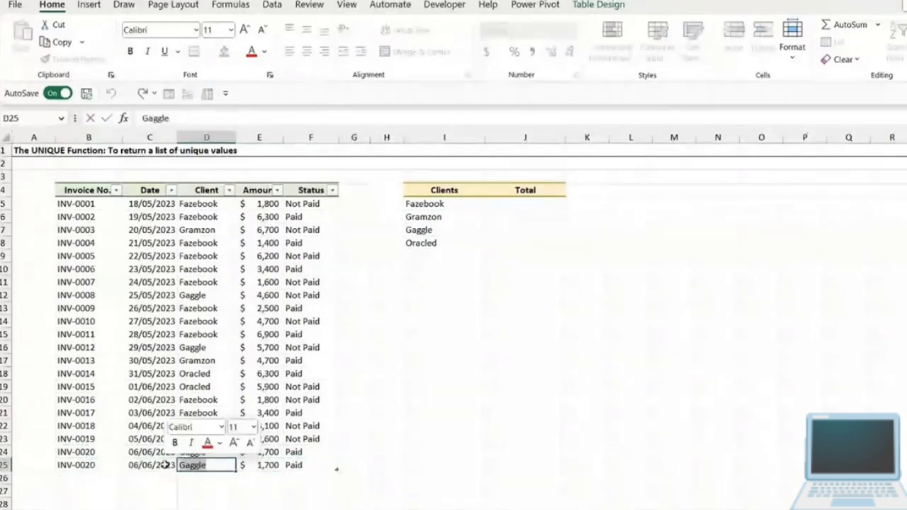
text(Snapple)
key(Return)
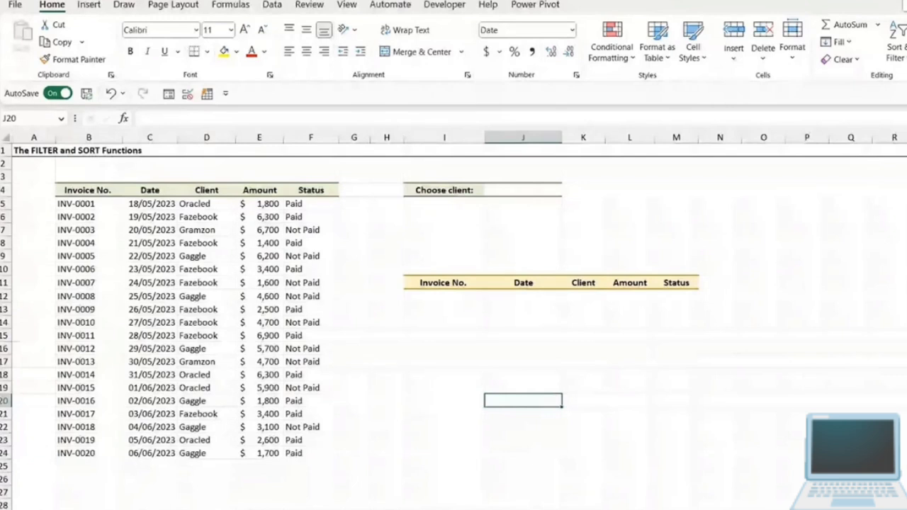
- Turn on filtering for the invoice data headers B4:F4 on the FILTER and SORT Functions sheet
click(149, 256)
click(166, 190)
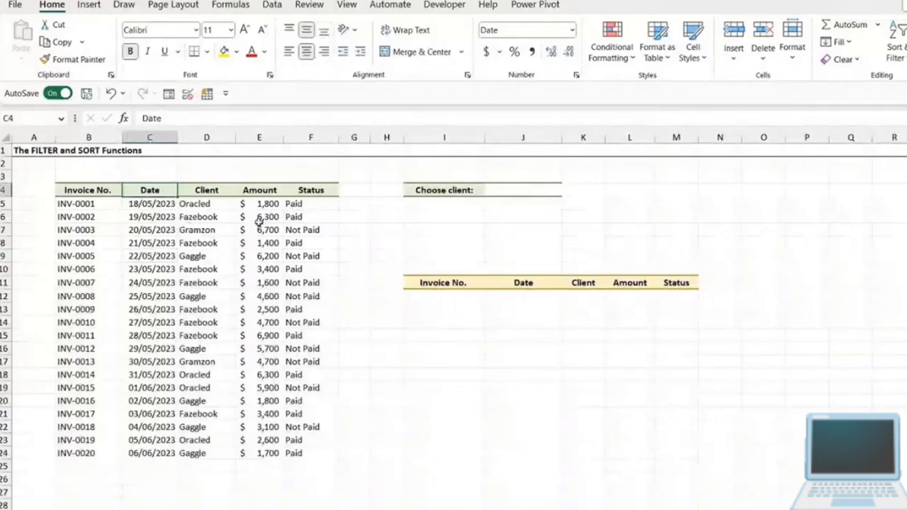
click(272, 6)
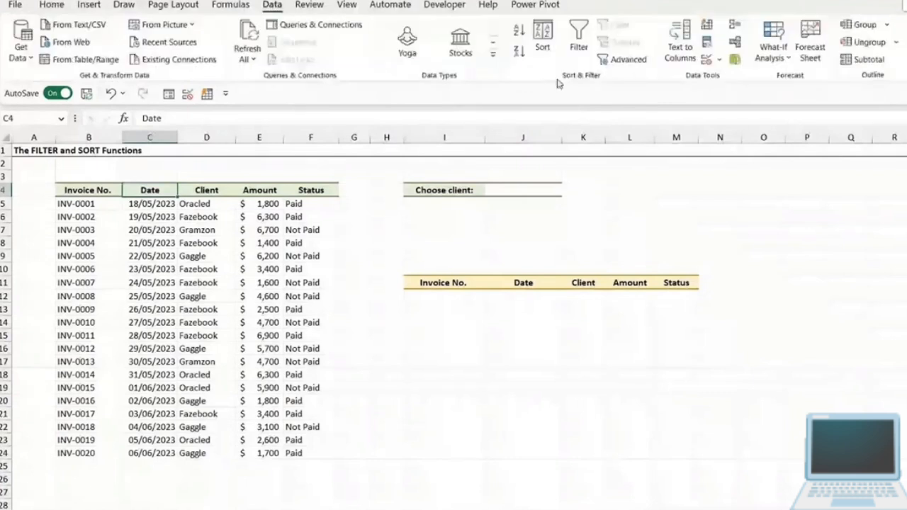
click(579, 41)
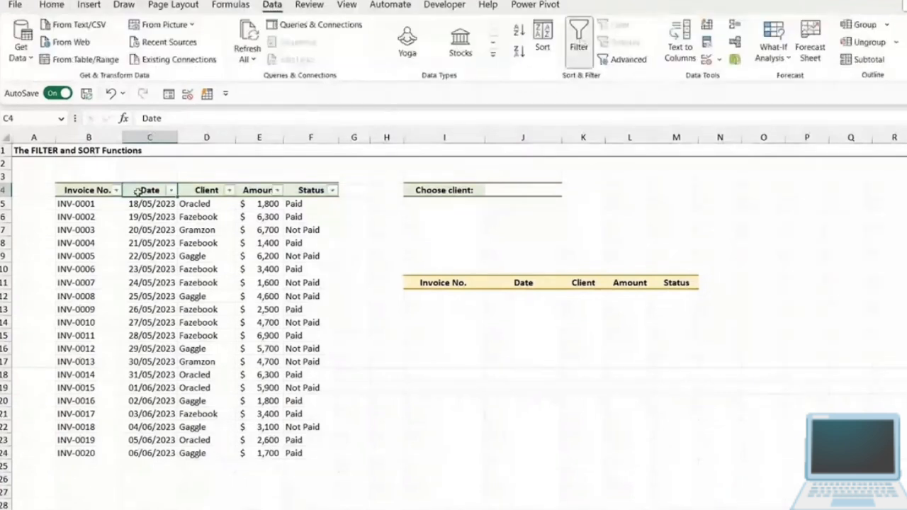
- Filter the Client column to show only Gaggle and Gramzon invoices
click(229, 191)
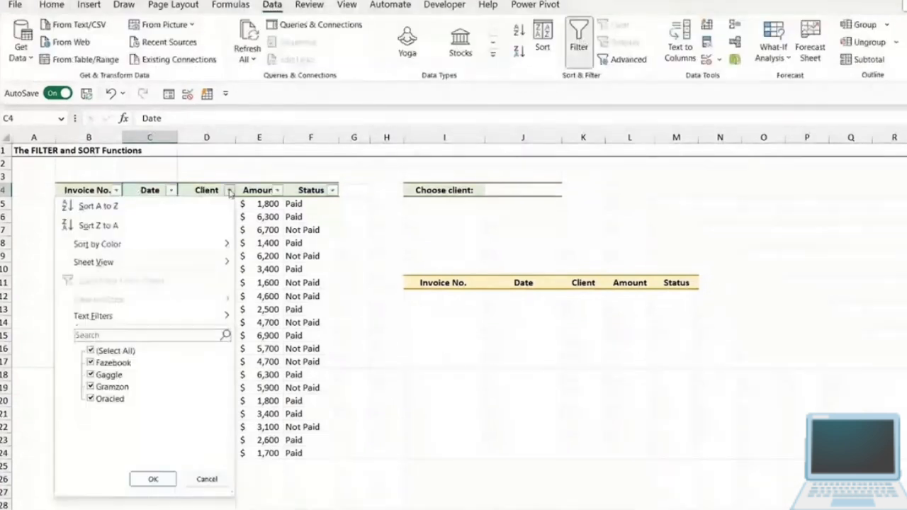
click(90, 352)
click(92, 375)
click(103, 387)
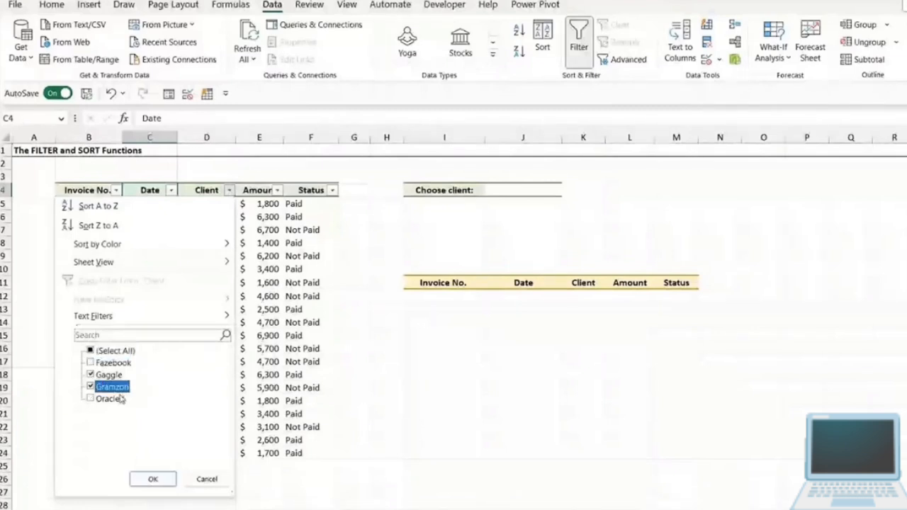
click(152, 479)
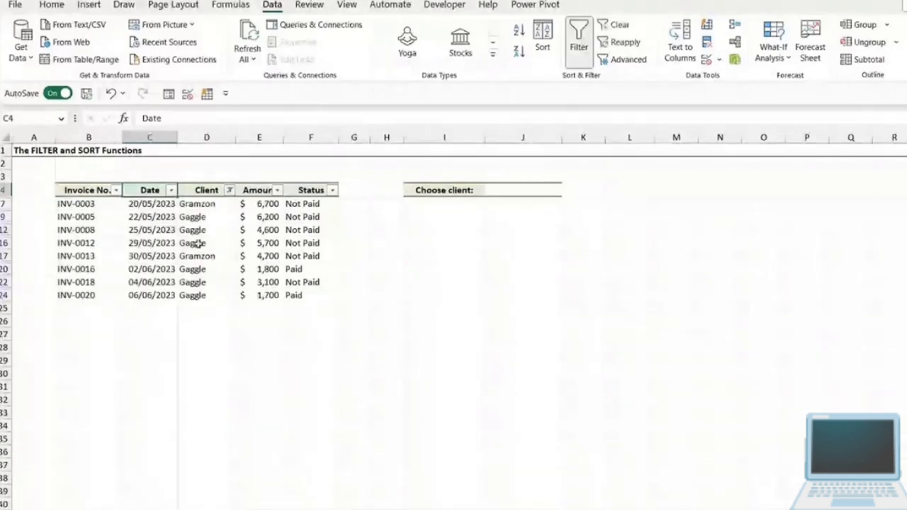
- Clear the filter from the Client column
click(229, 190)
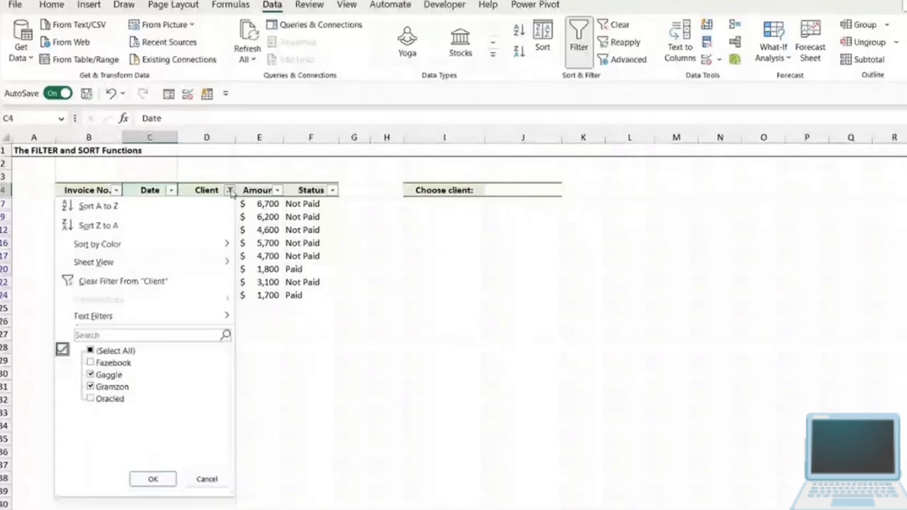
click(154, 283)
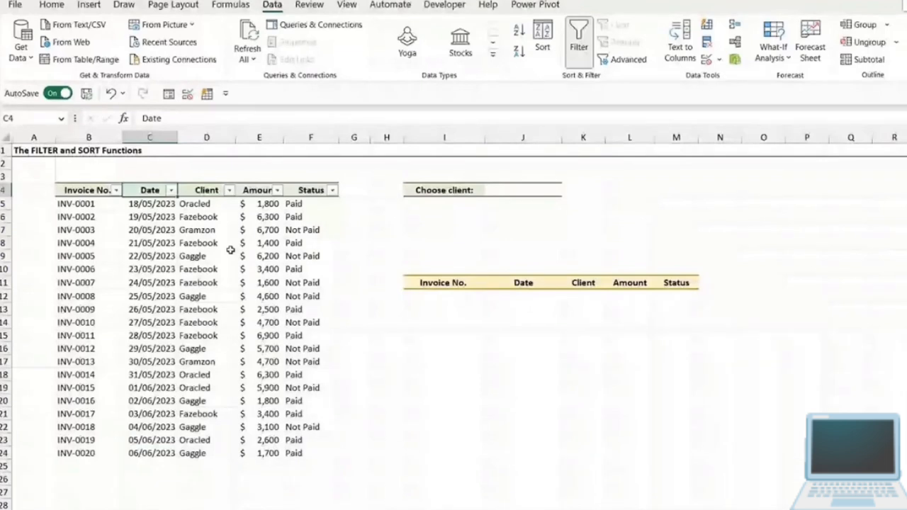
- Review the sort and filter options of the Client column without applying any
click(195, 231)
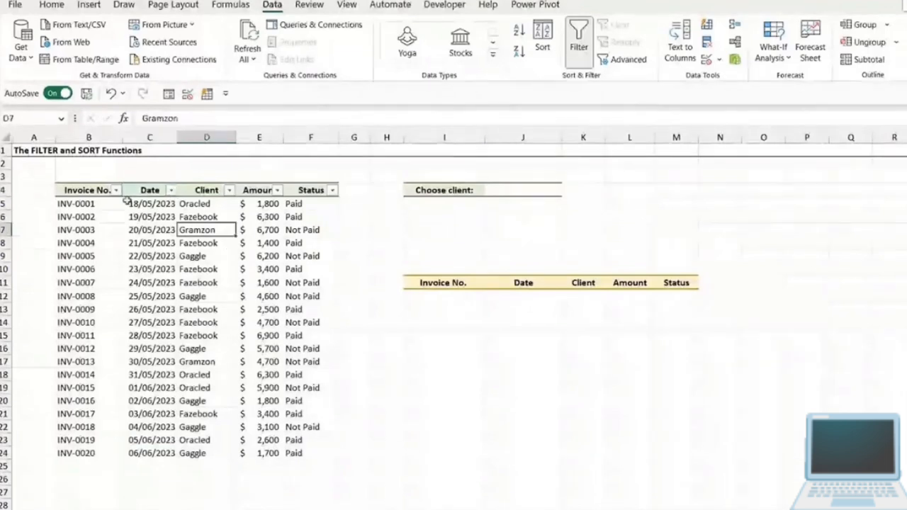
click(229, 191)
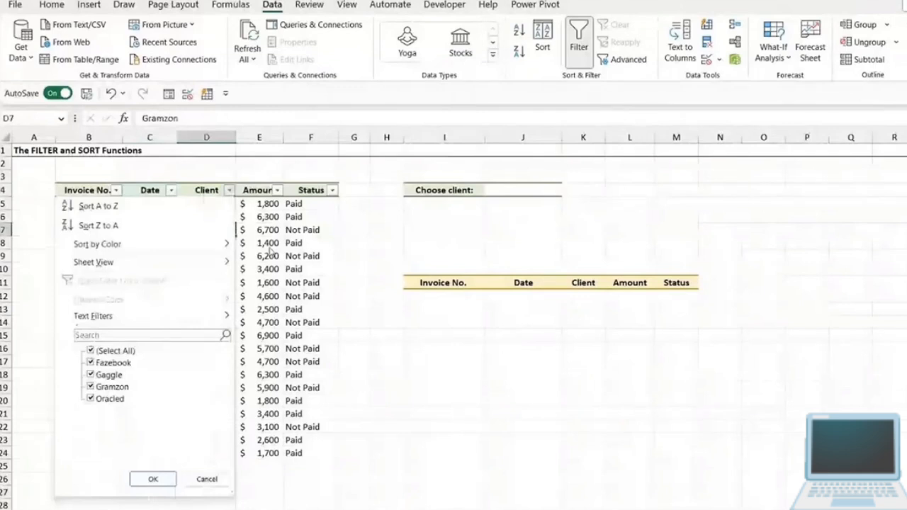
click(269, 252)
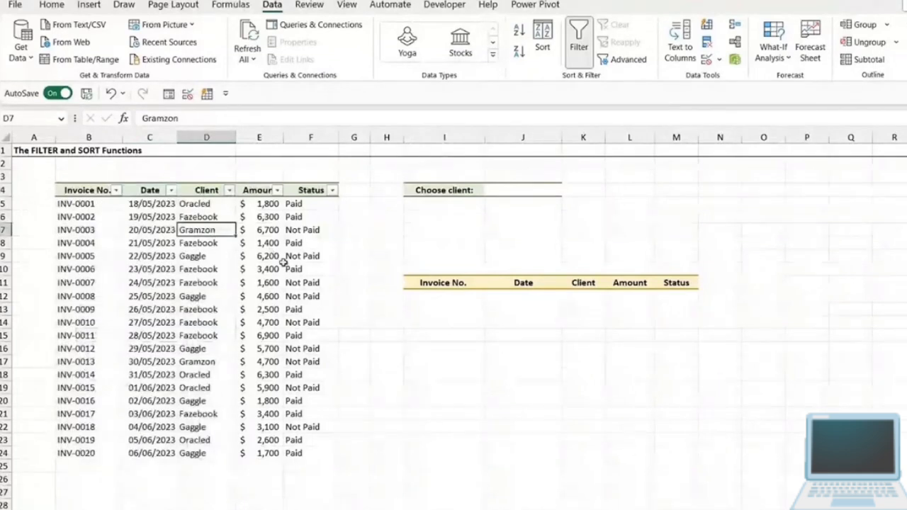
click(230, 192)
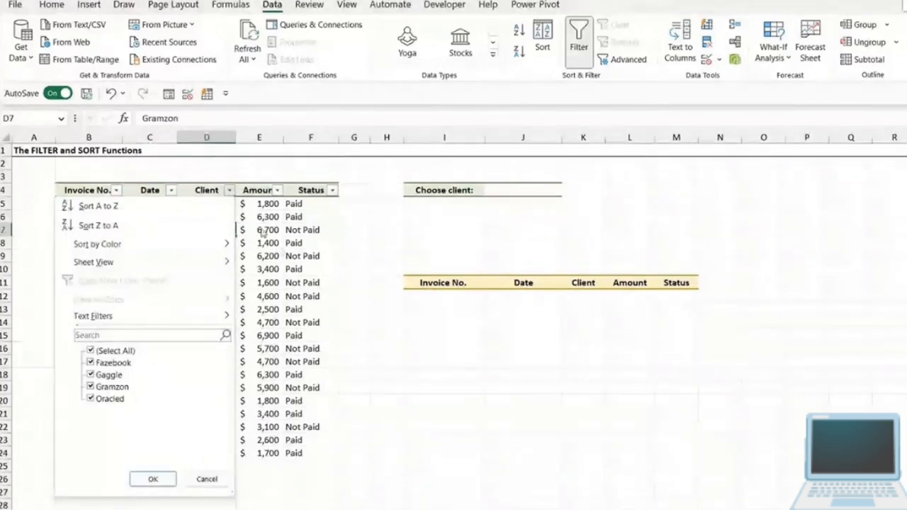
key(Escape)
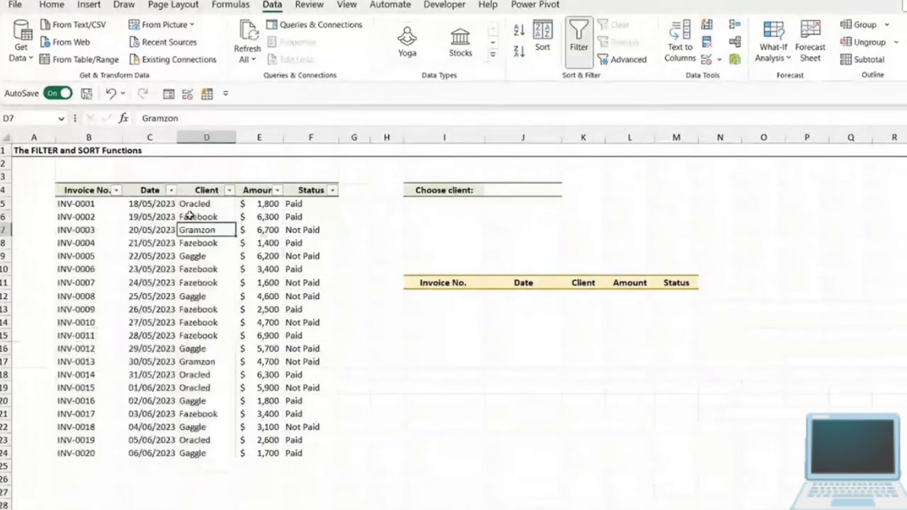
key(alt+Down)
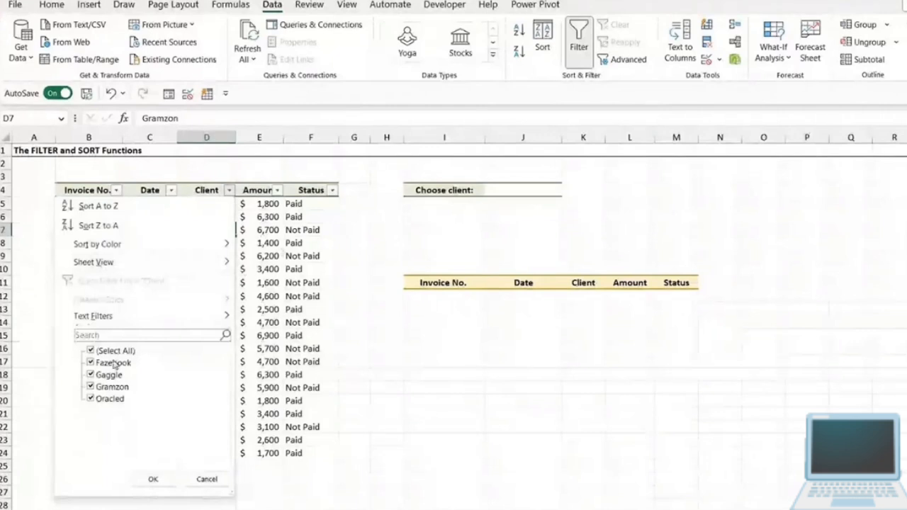
key(Escape)
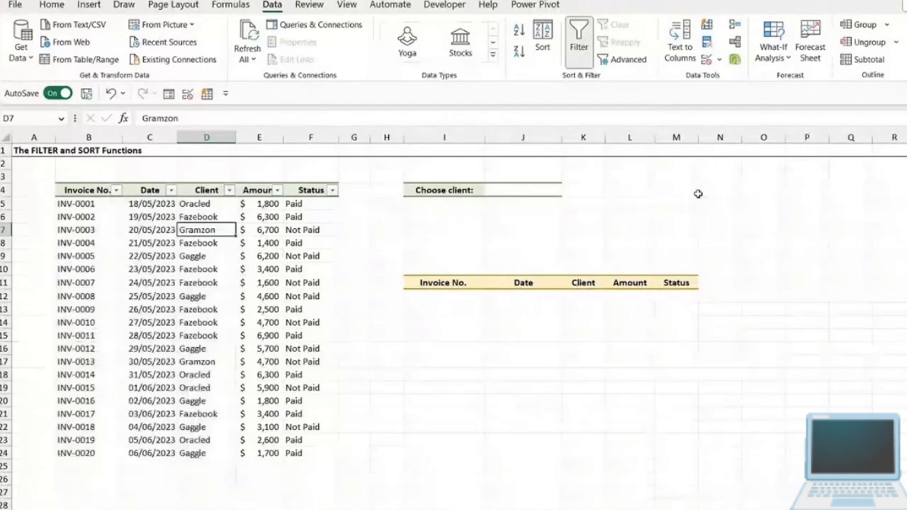
- Examine the Client column, the Choose client cell J4 and the output area under the headers in I11:M11
drag(763, 190, 906, 323)
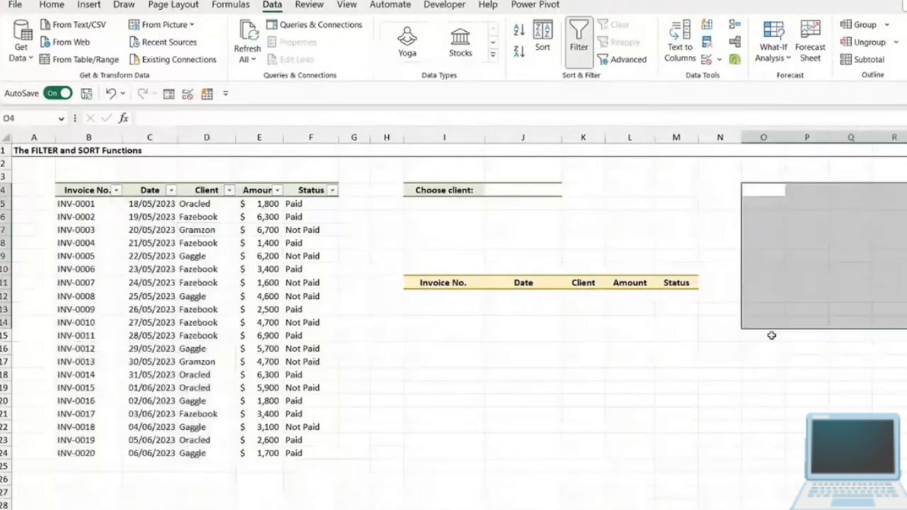
click(190, 216)
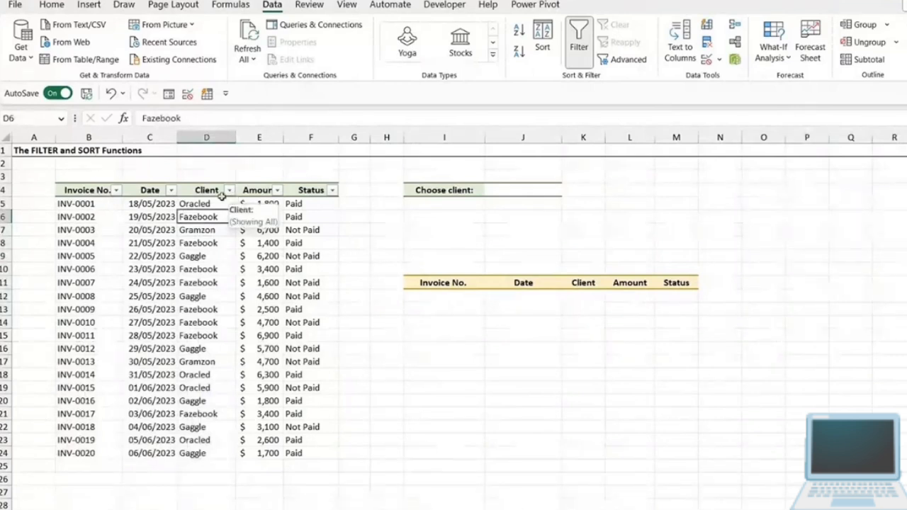
click(196, 256)
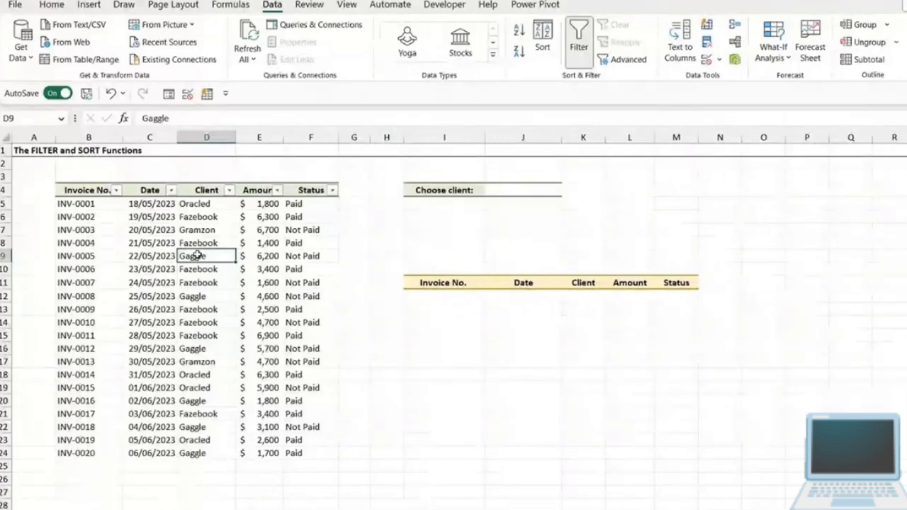
click(446, 299)
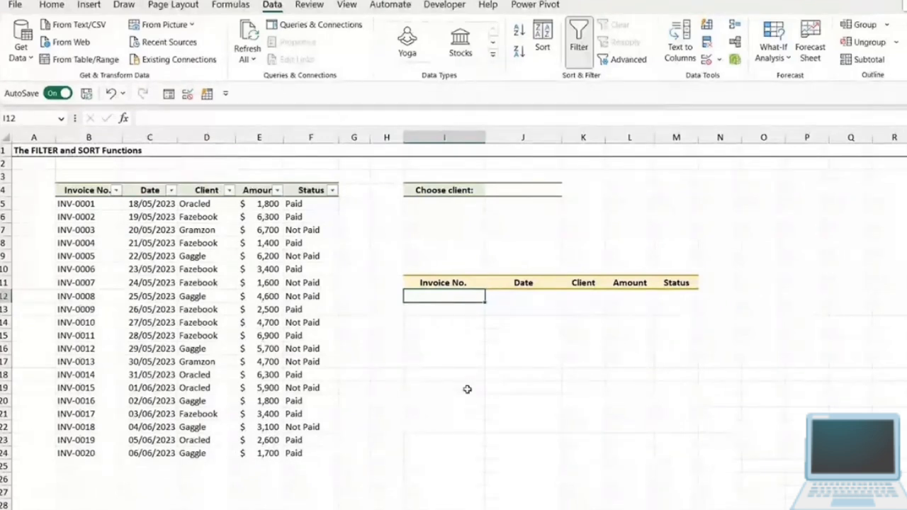
click(219, 282)
click(218, 245)
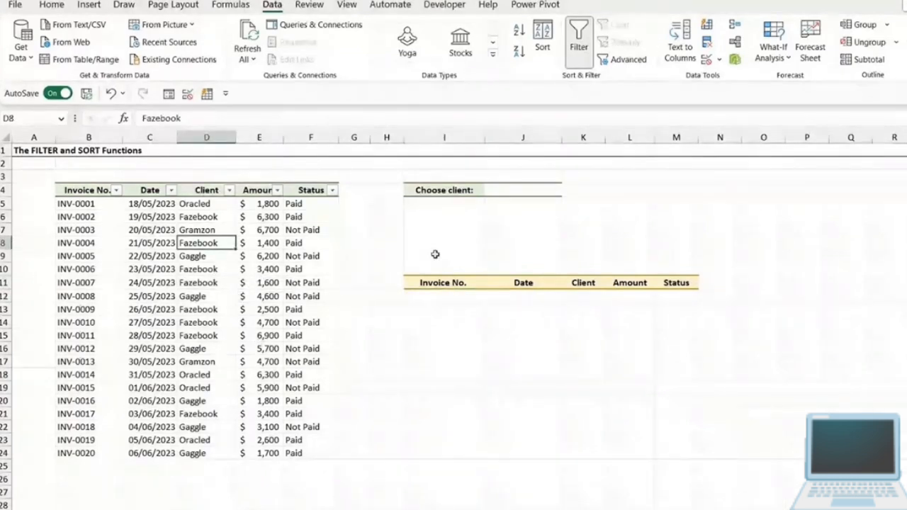
click(485, 190)
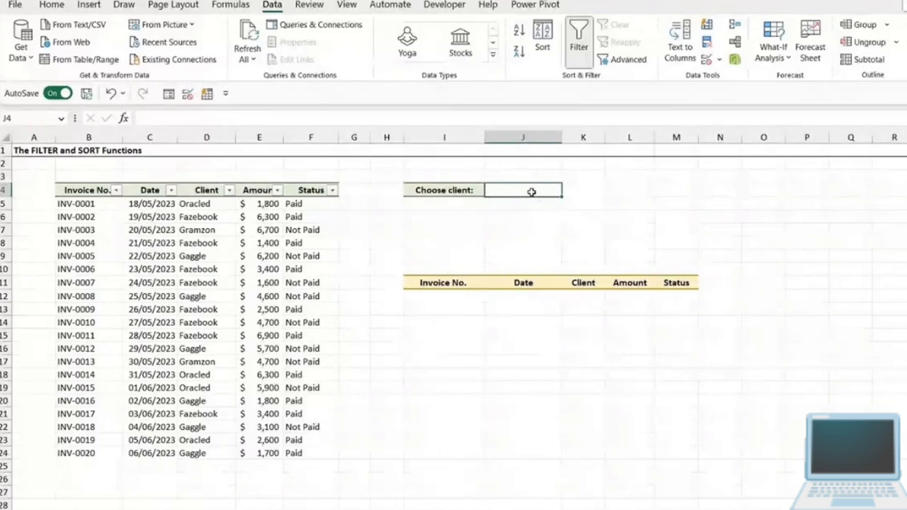
drag(207, 203, 185, 443)
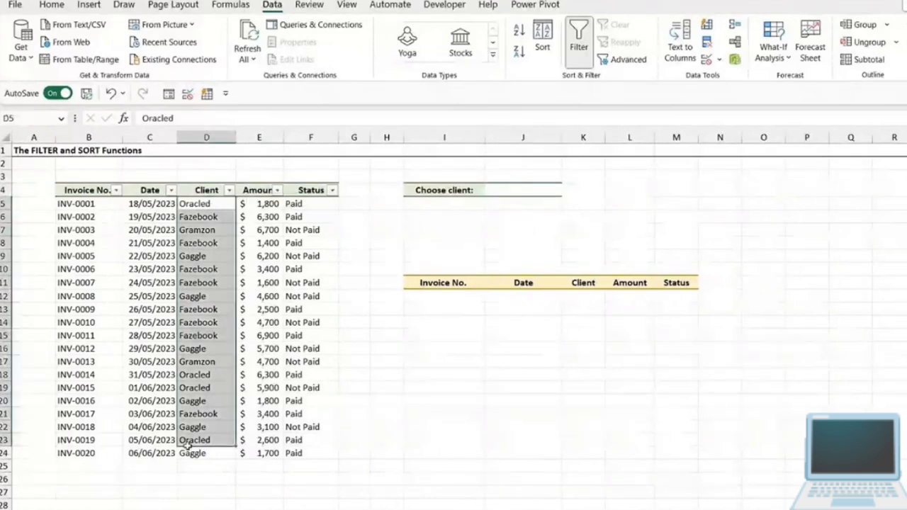
click(501, 218)
click(542, 190)
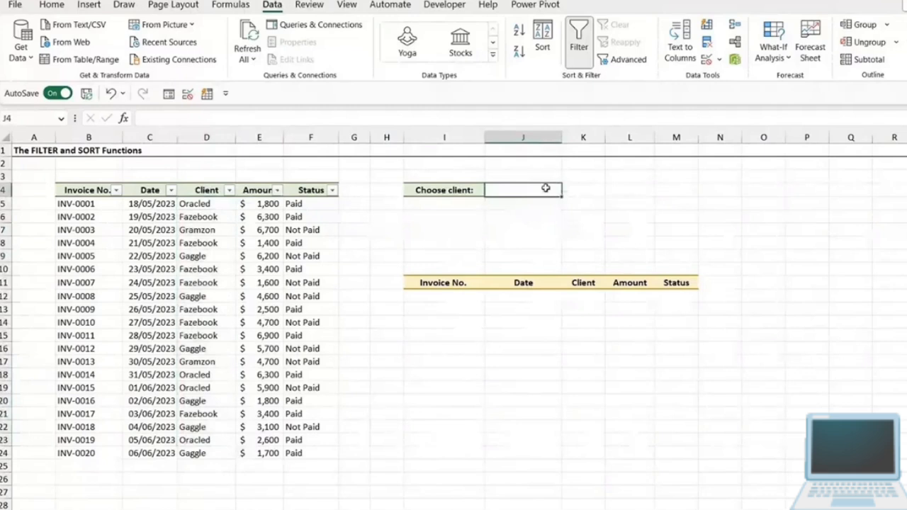
drag(413, 298, 656, 366)
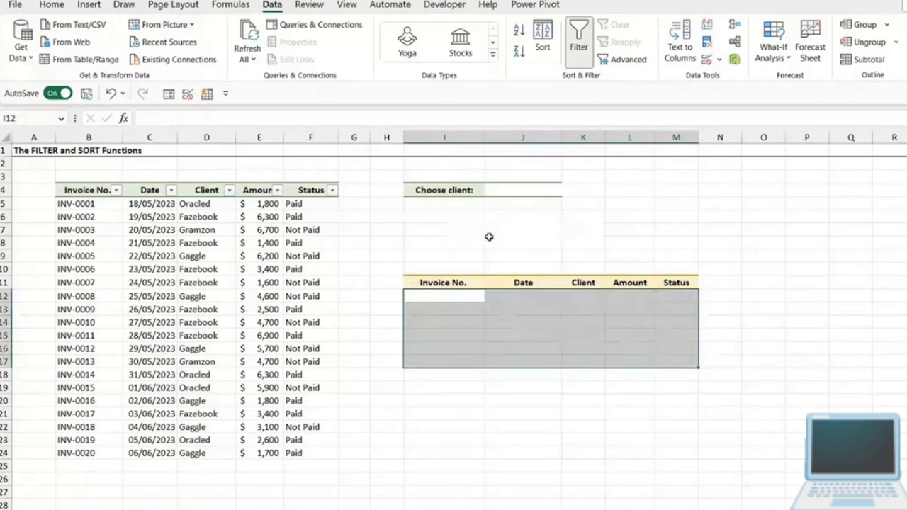
click(517, 189)
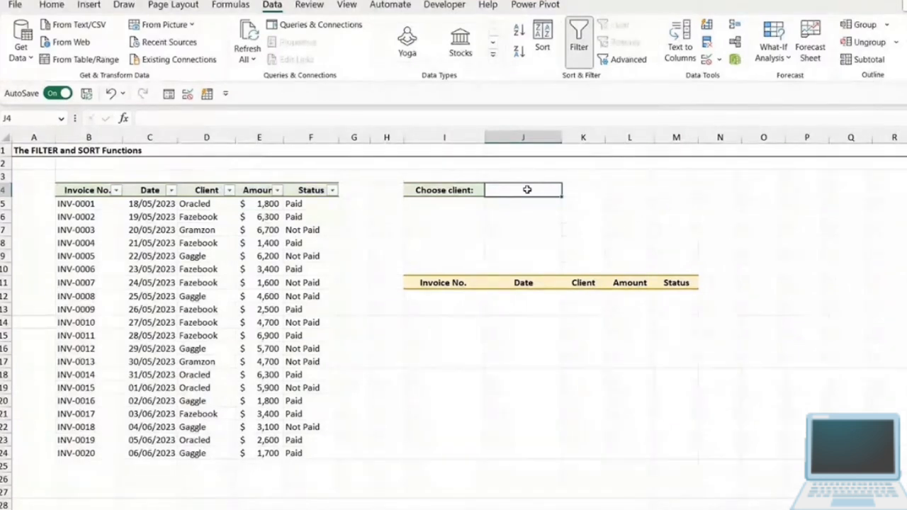
- Enter =UNIQUE(D5:D24) in O4 to list the distinct clients from the invoice data
click(762, 188)
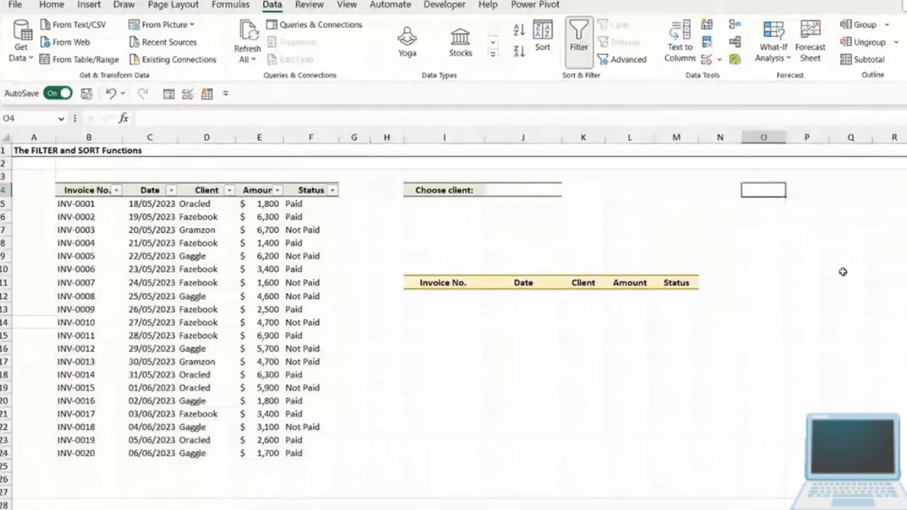
click(765, 295)
click(771, 194)
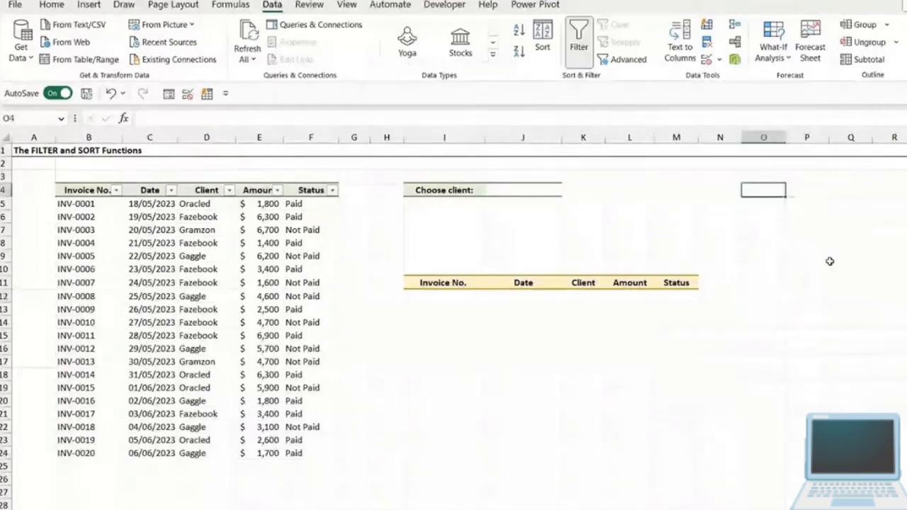
text(=)
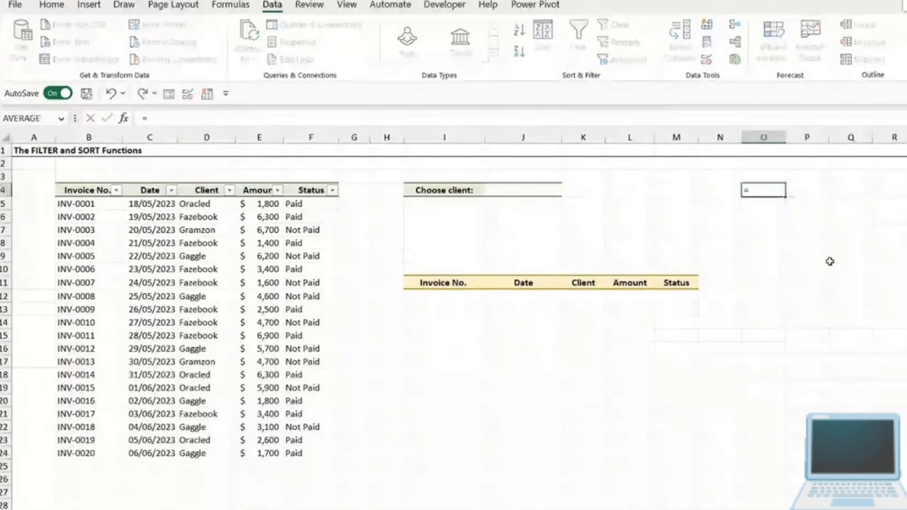
text(unique)
key(Tab)
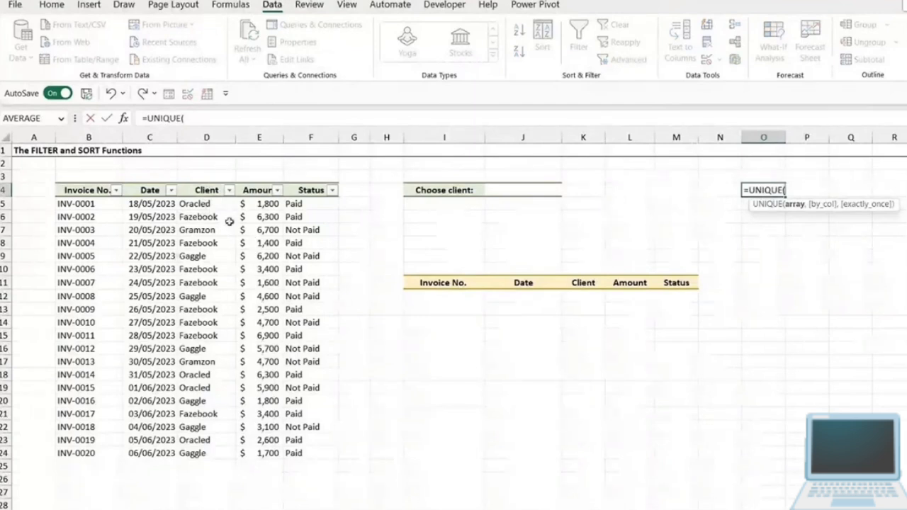
click(210, 203)
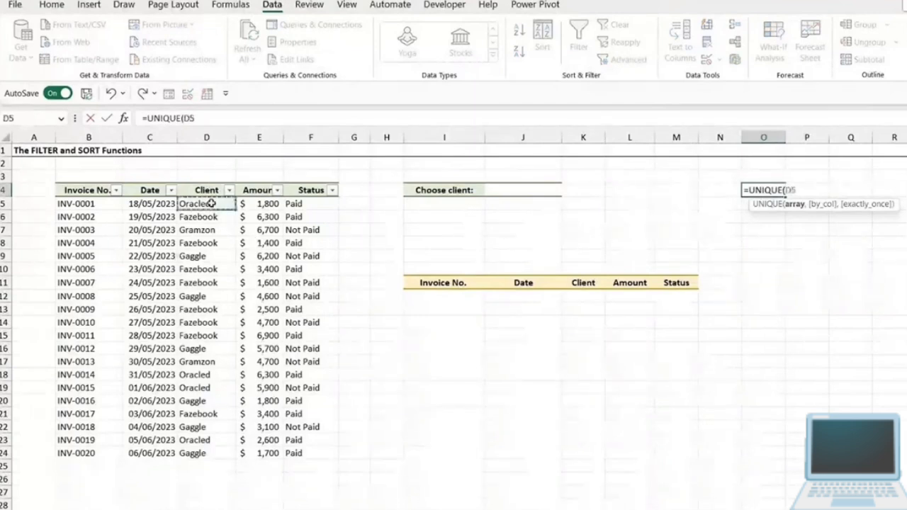
drag(211, 203, 202, 452)
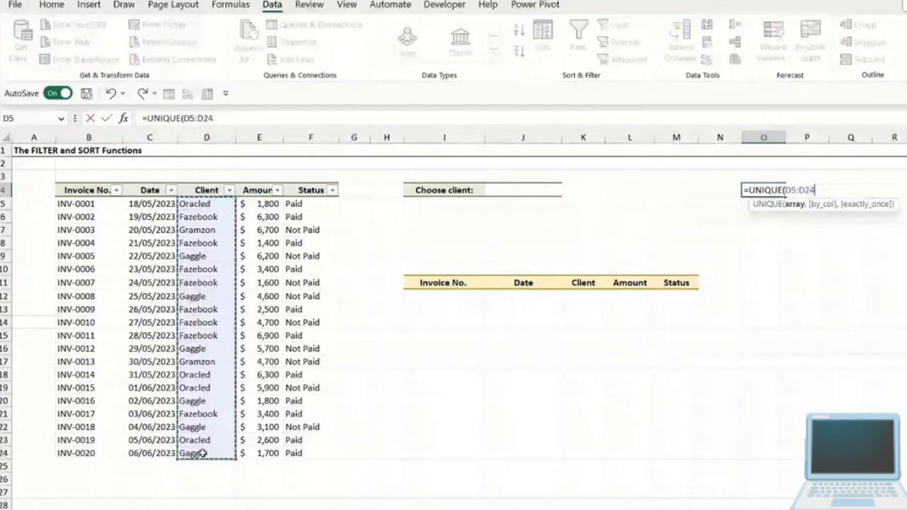
key(Return)
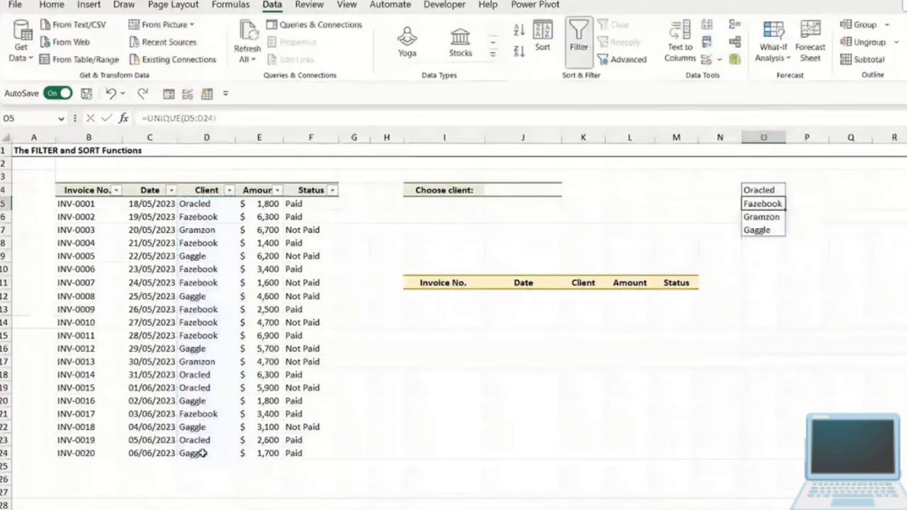
click(766, 189)
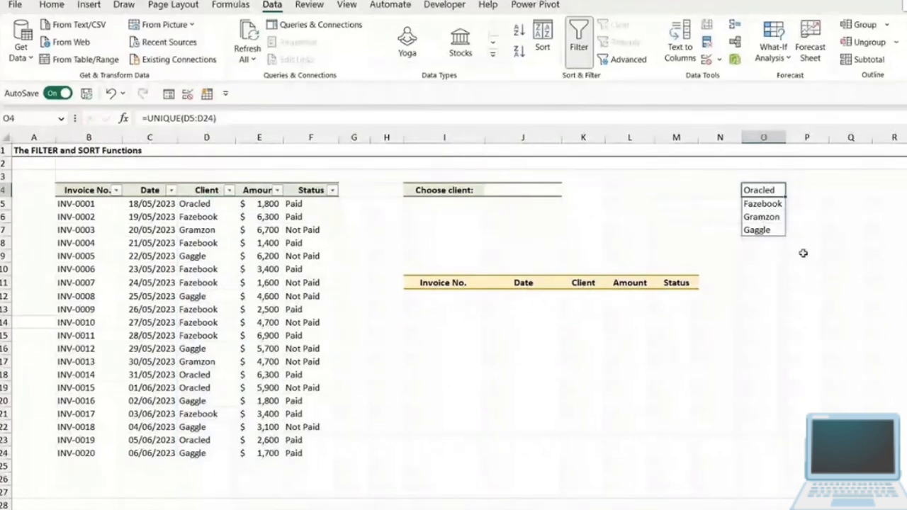
- Wrap the UNIQUE formula in O4 in SORT so it reads =SORT(UNIQUE(D5:D24)), listing the clients alphabetically
click(148, 117)
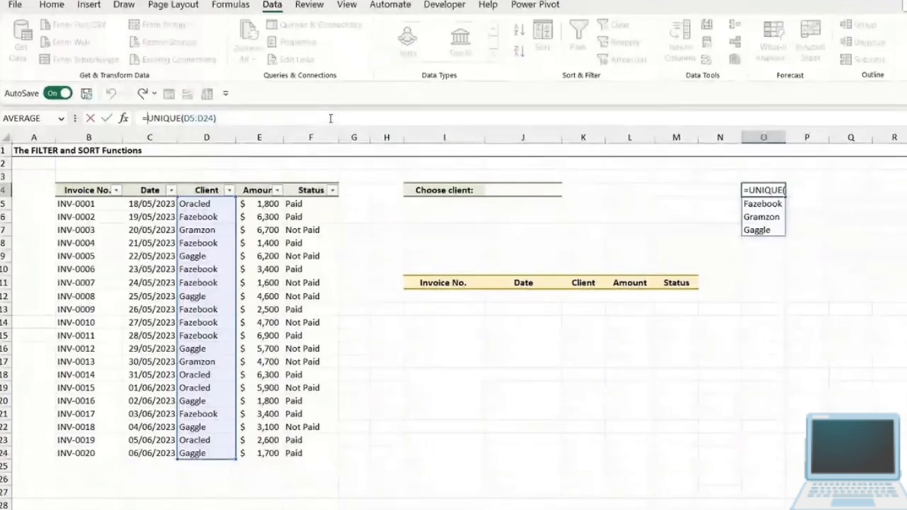
text(S)
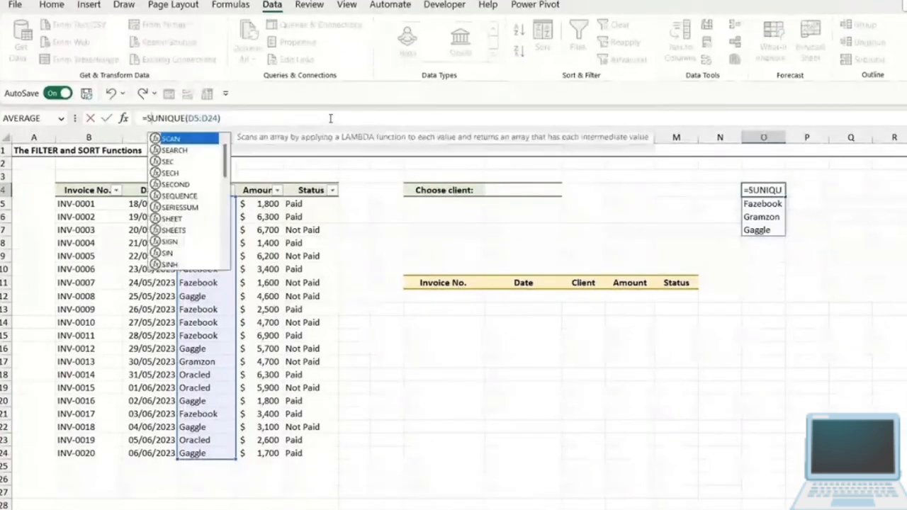
text(ORT)
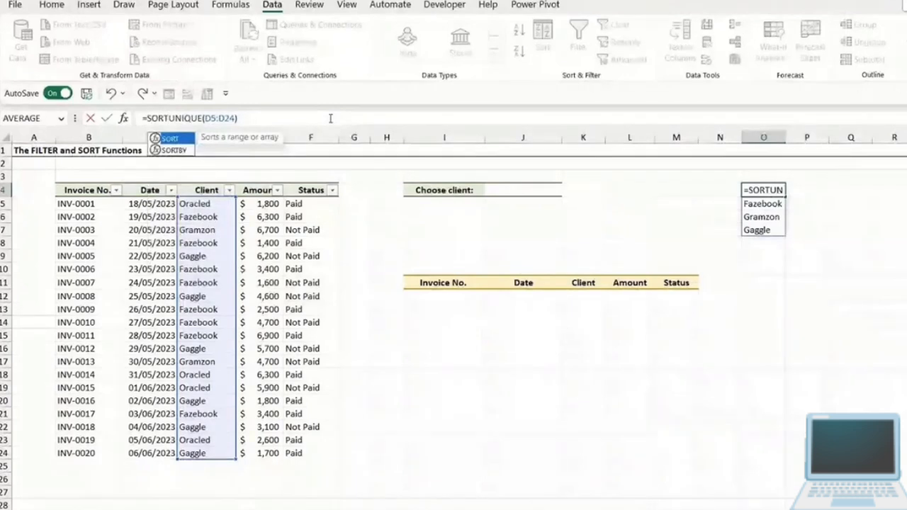
text(()
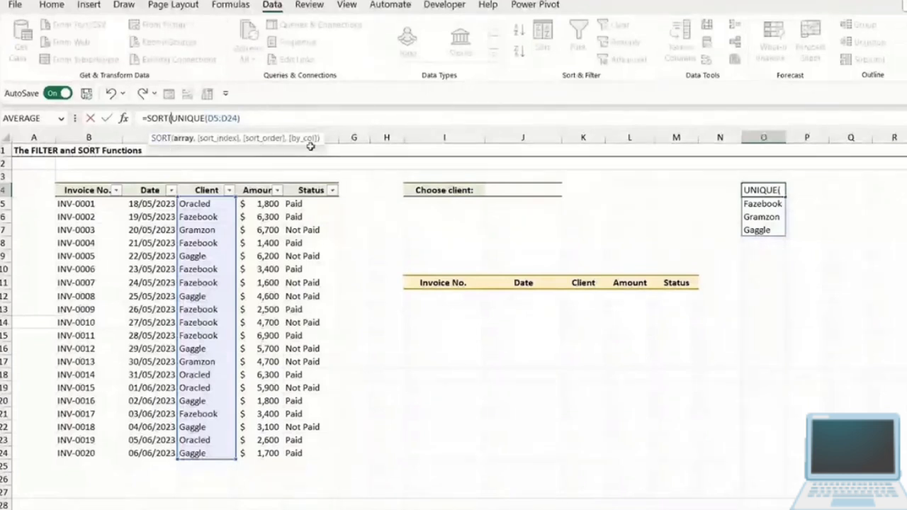
click(183, 139)
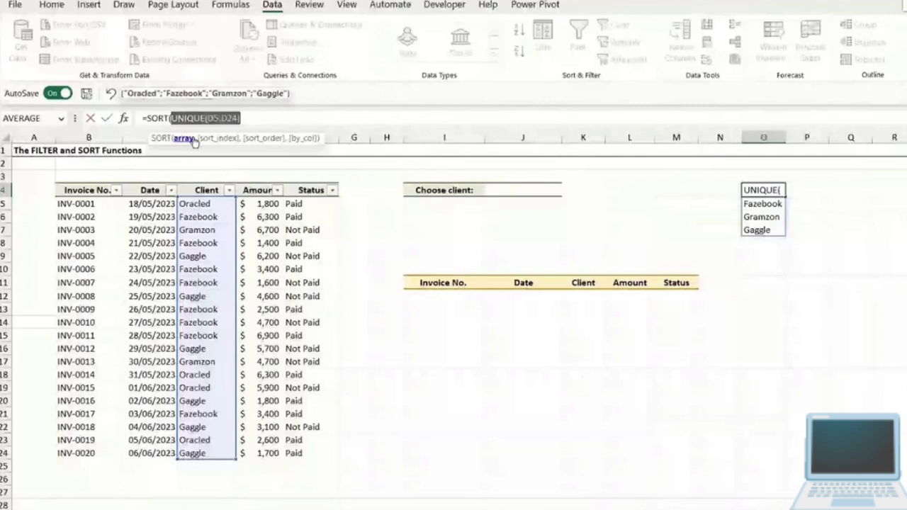
click(258, 126)
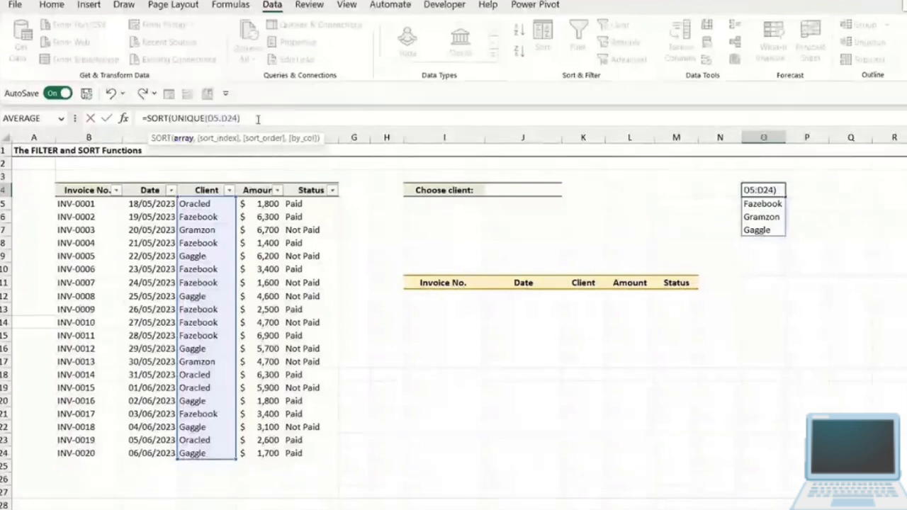
text(,)
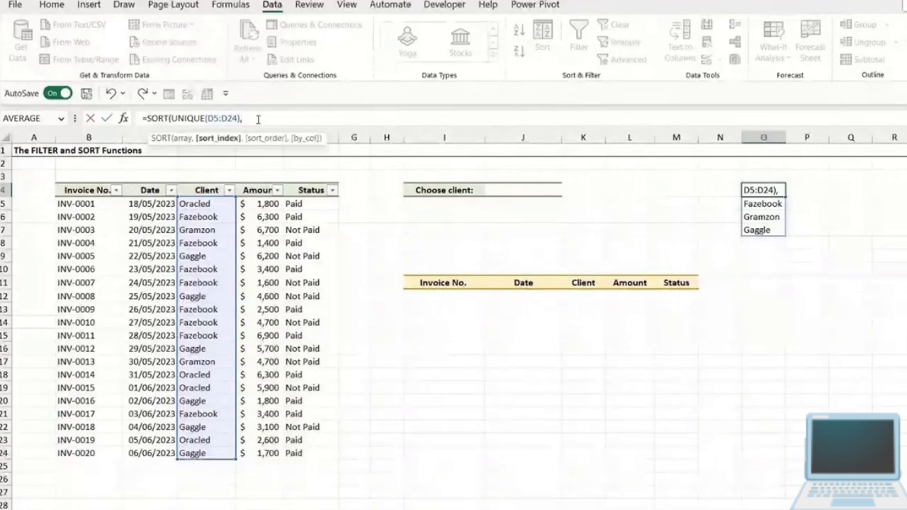
key(BackSpace)
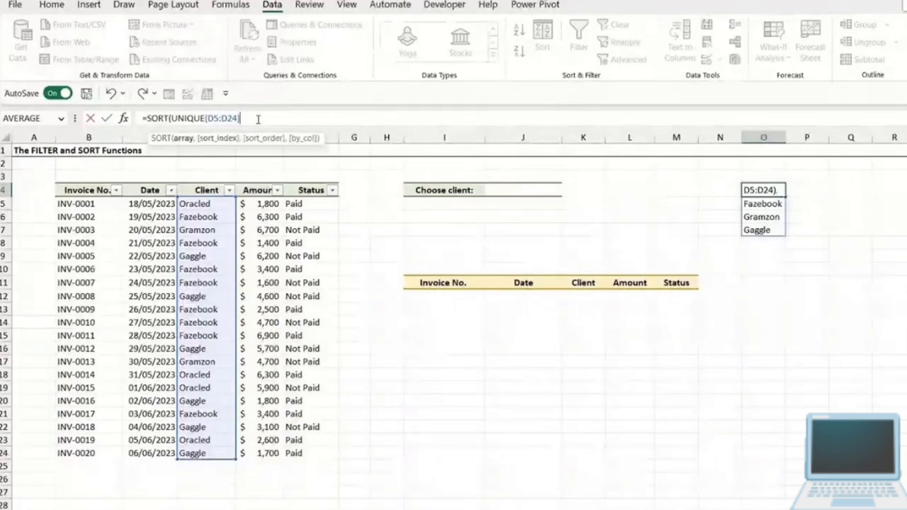
text())
key(Return)
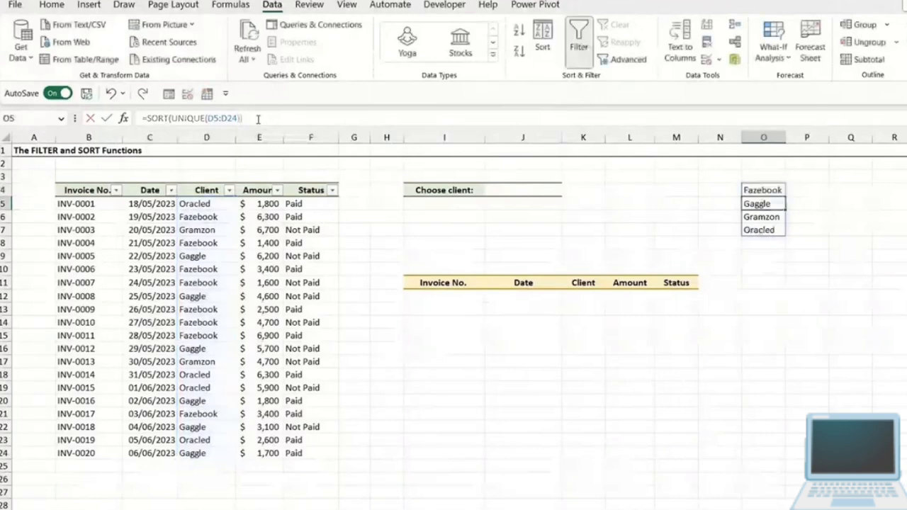
click(770, 186)
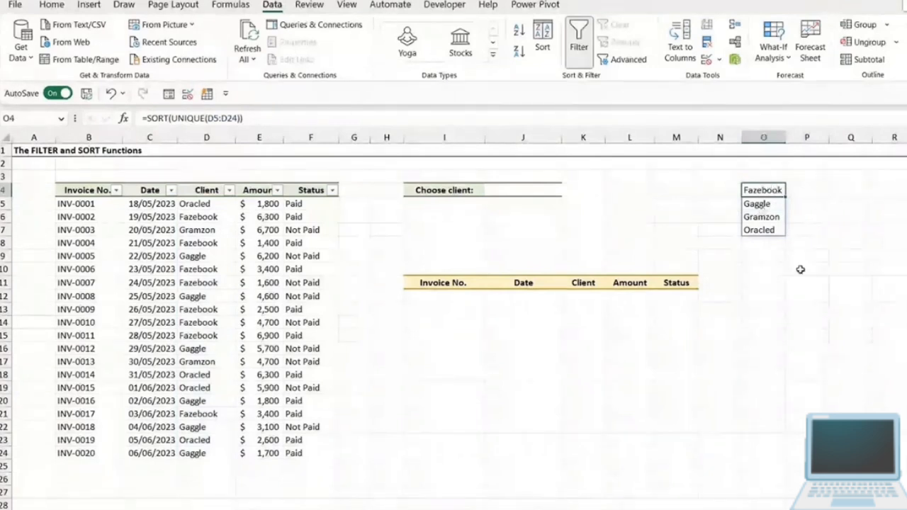
- Open data validation for the Choose client cell J4 and set it to allow a List
click(531, 190)
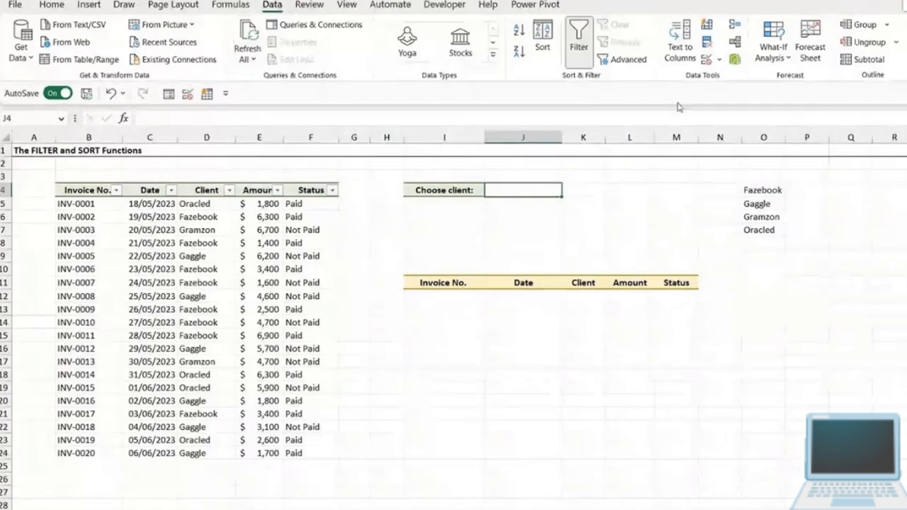
click(719, 60)
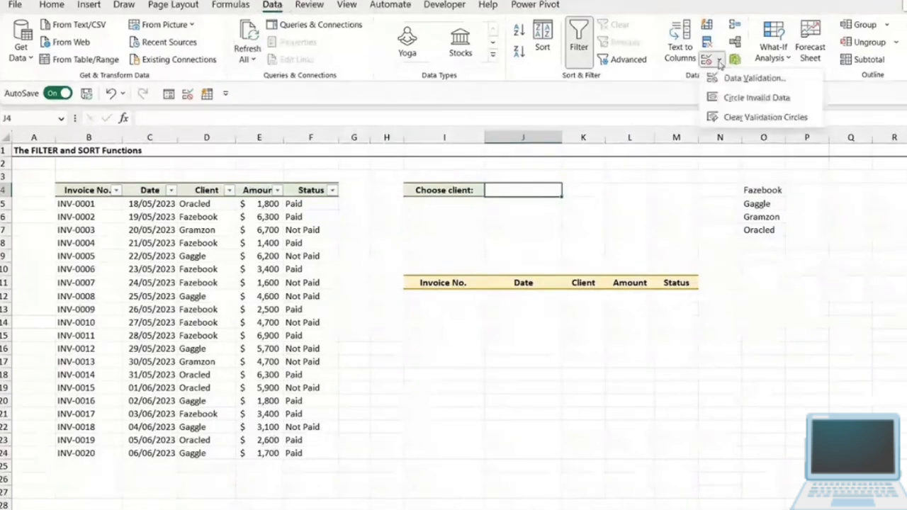
click(728, 80)
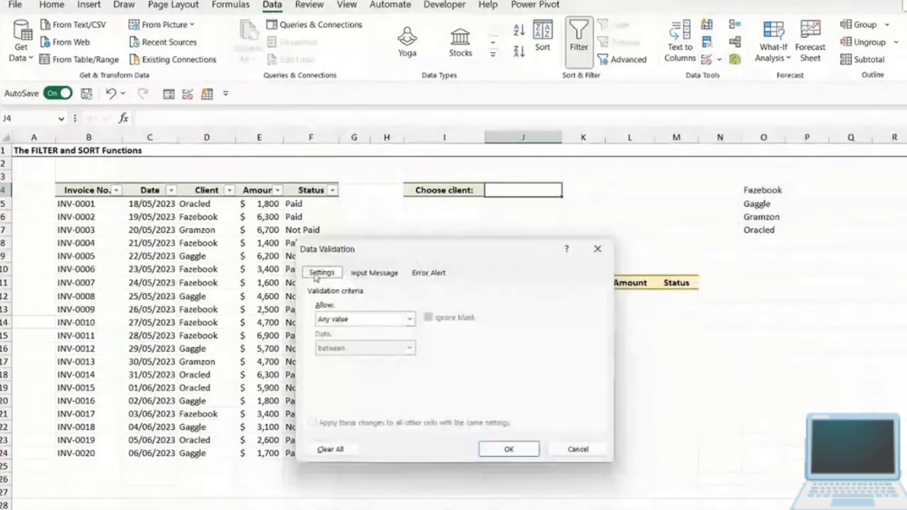
click(410, 320)
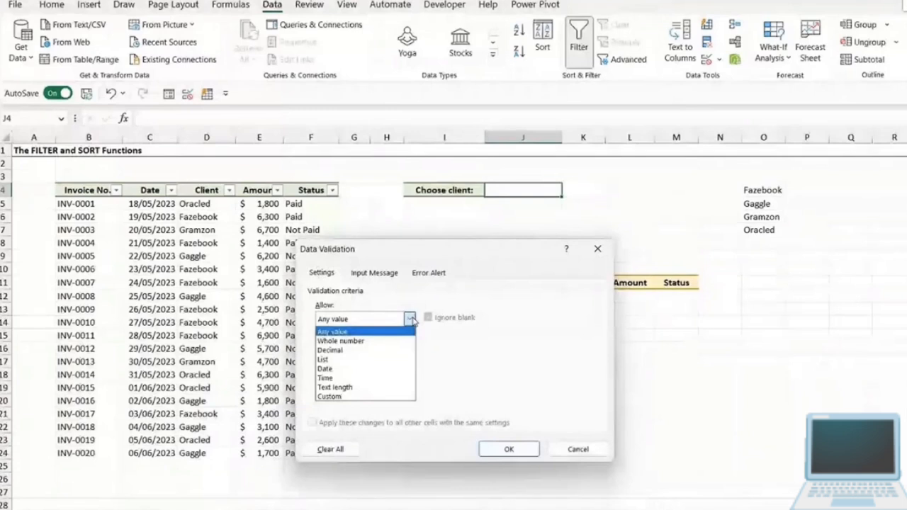
click(366, 361)
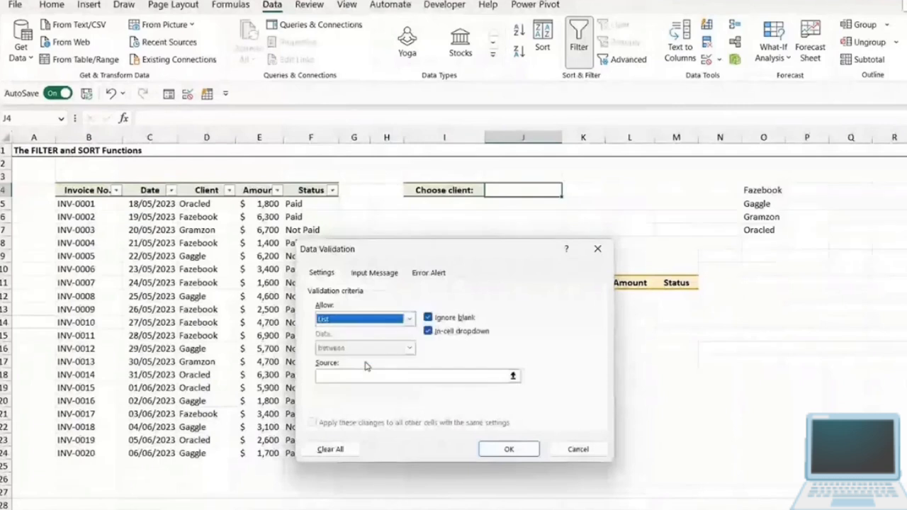
- Set the validation list source to the spilled client list, =$O$4#, and apply the rule
click(390, 378)
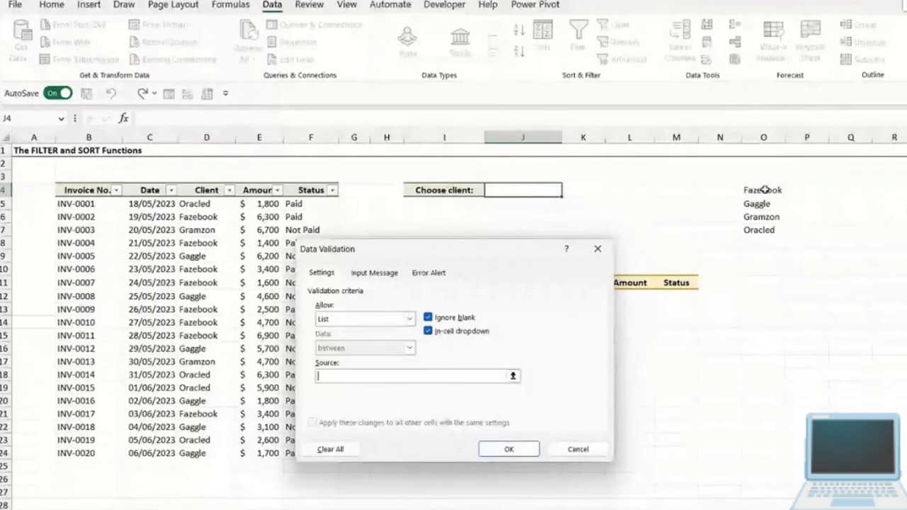
drag(763, 190, 765, 230)
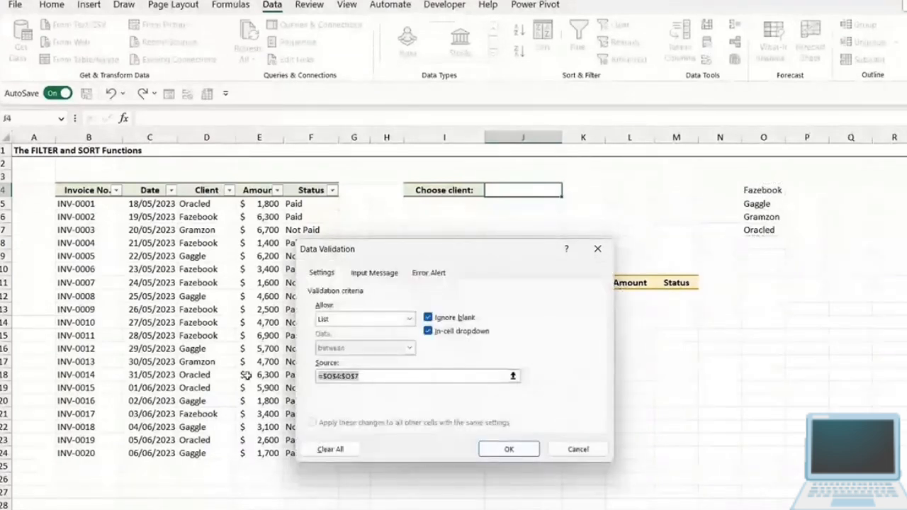
key(Delete)
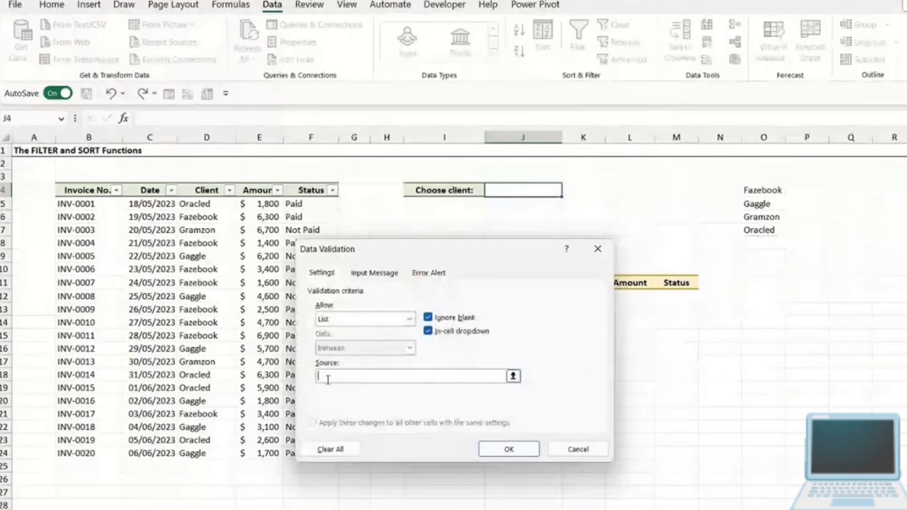
click(762, 190)
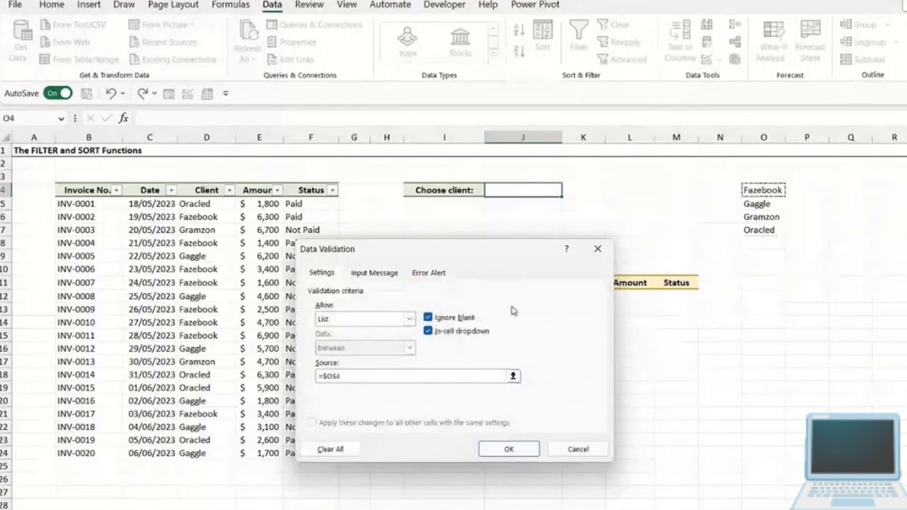
text(#)
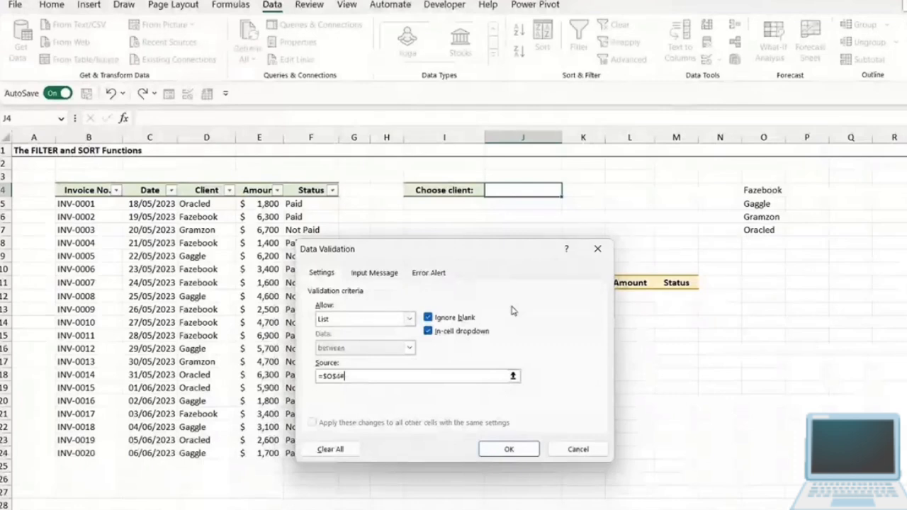
click(516, 446)
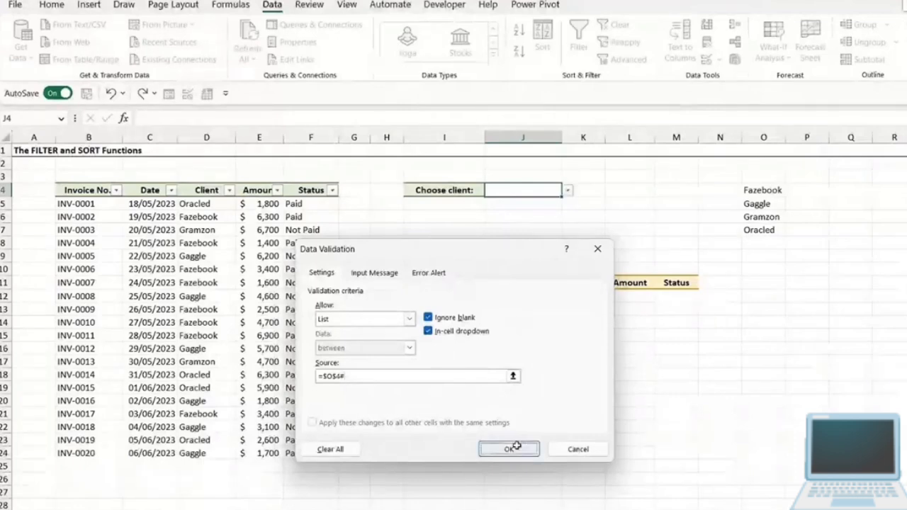
- Test the client dropdown in J4 with Gaggle, and leave it set to Gramzon
click(567, 190)
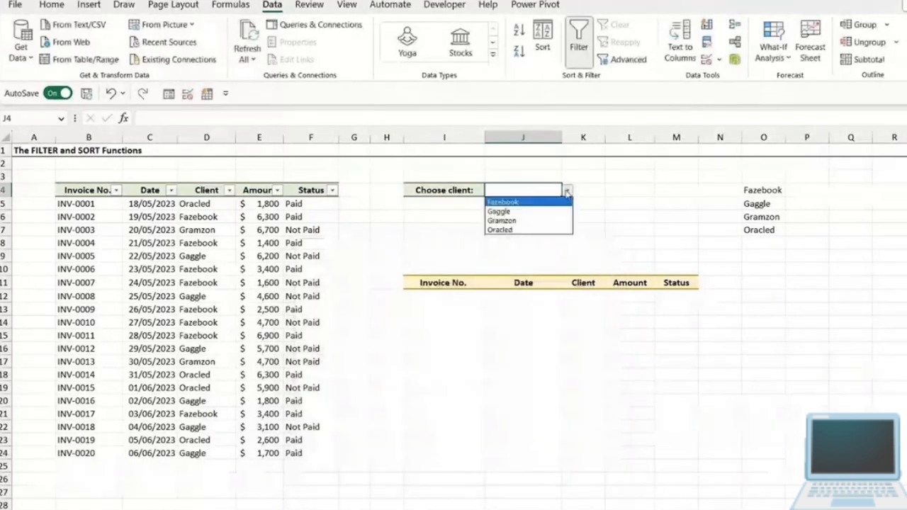
click(539, 212)
click(567, 191)
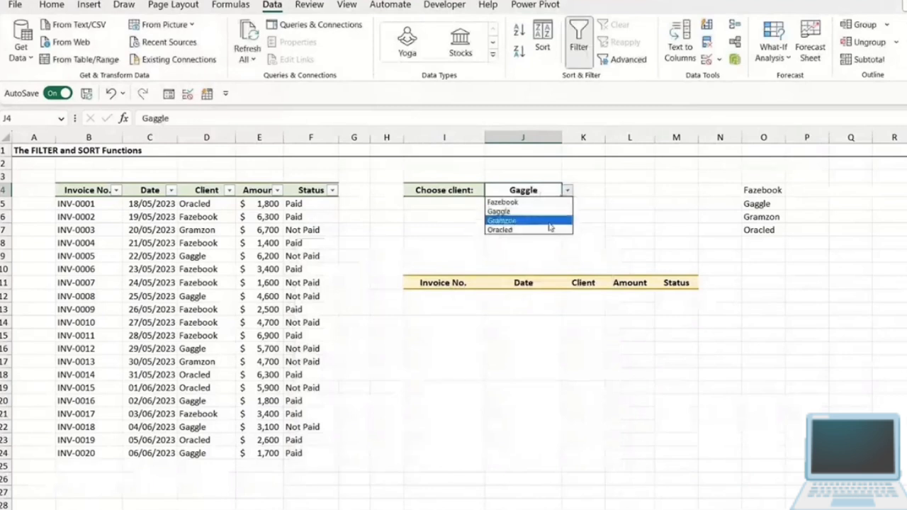
click(538, 221)
click(568, 191)
key(Escape)
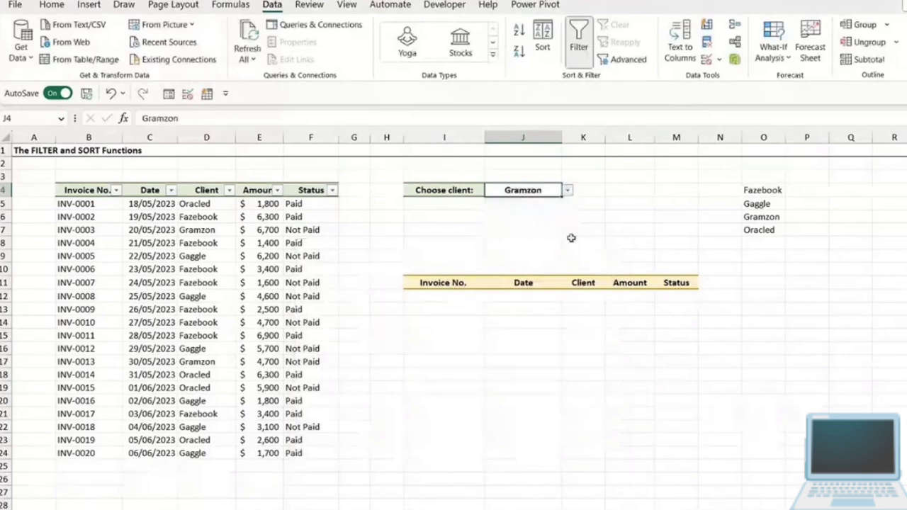
- Examine the client list in column O, the chosen client in J4 and the output area with its headers in I11:M11
click(765, 136)
click(847, 201)
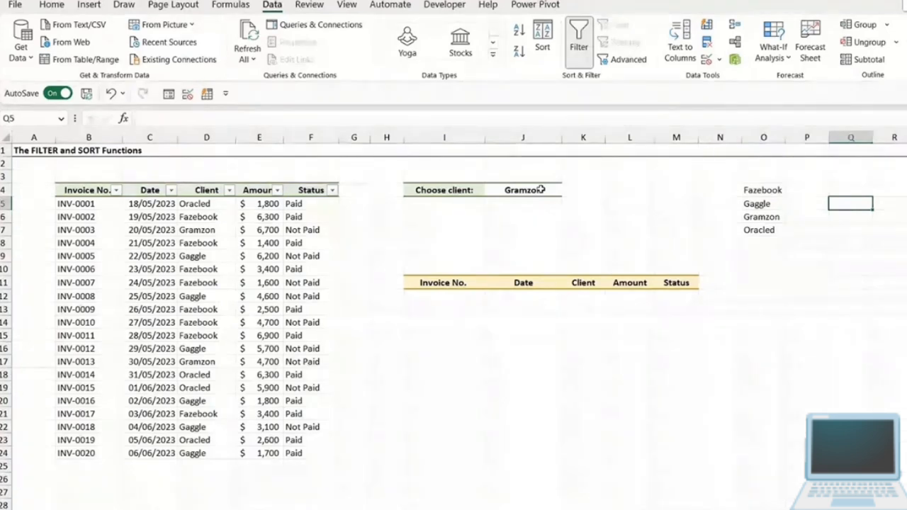
click(441, 297)
click(513, 189)
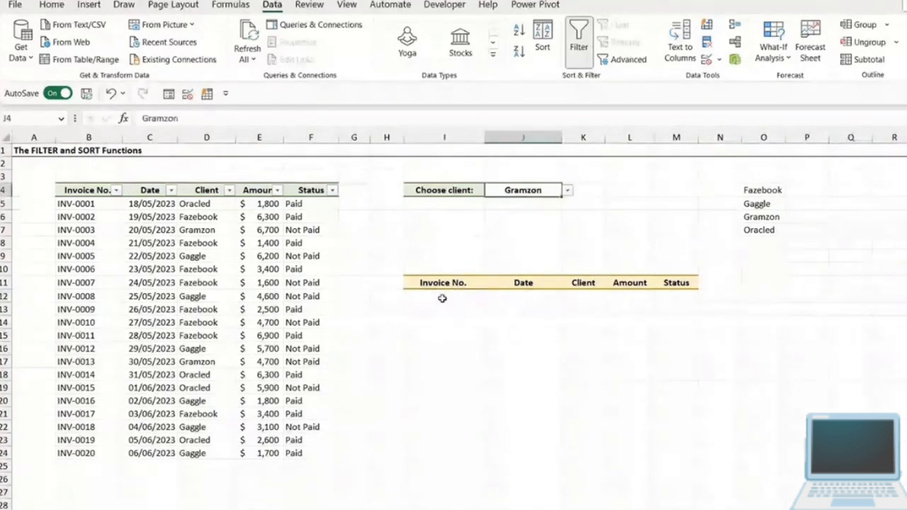
click(441, 299)
double_click(437, 294)
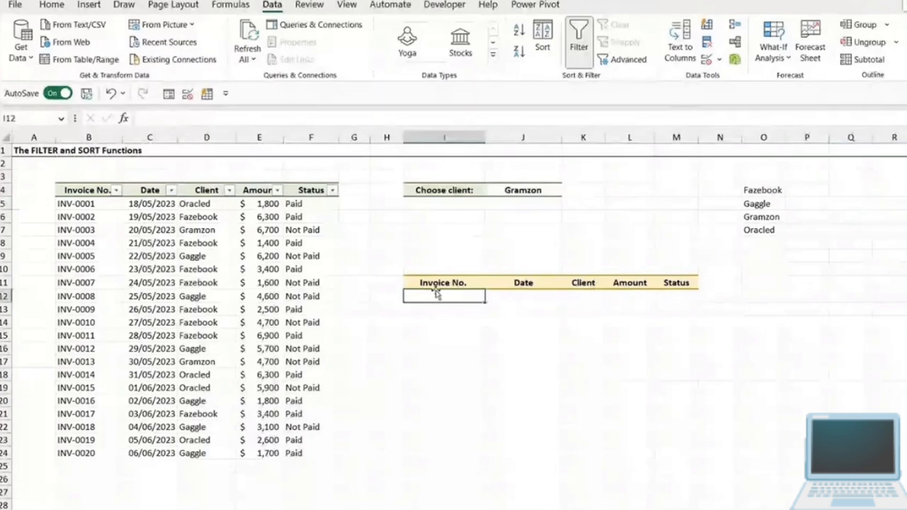
click(507, 190)
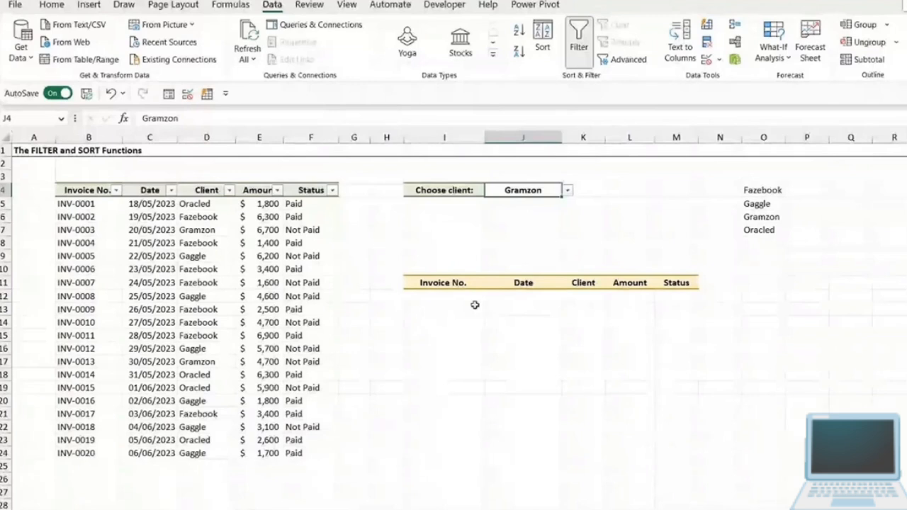
click(428, 296)
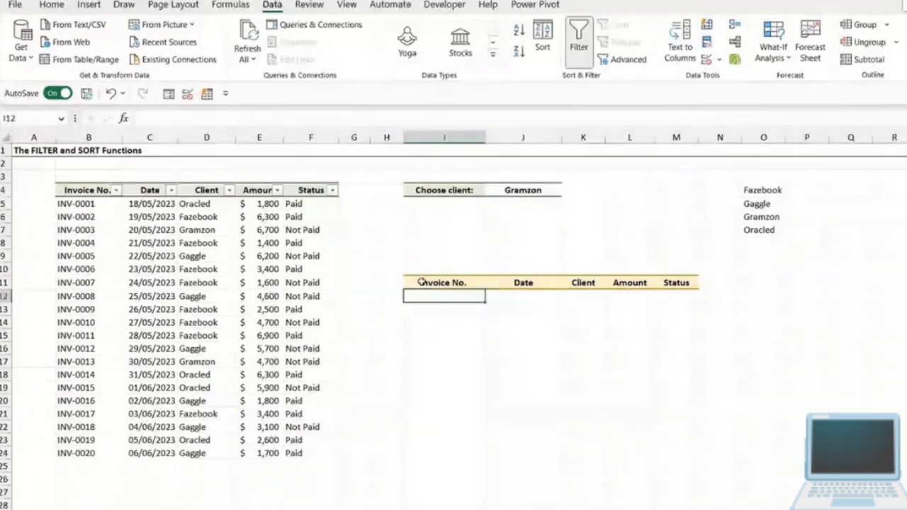
drag(420, 282, 672, 284)
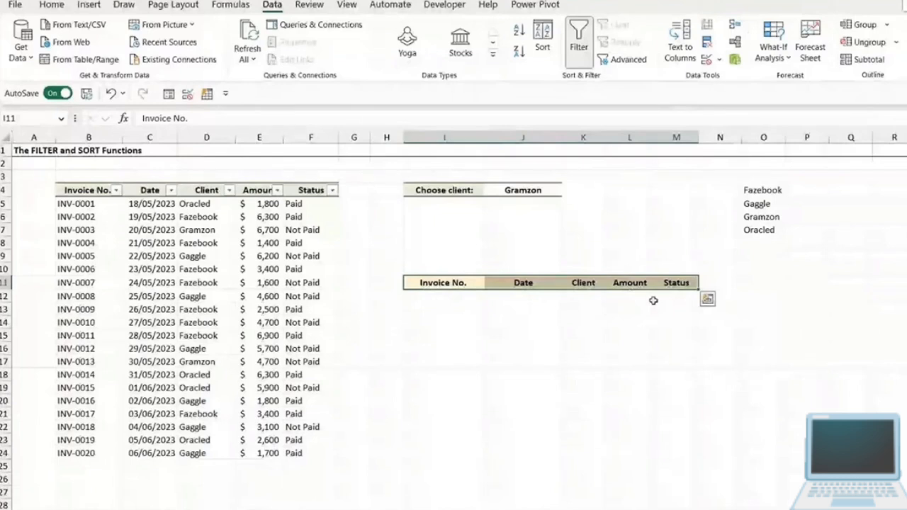
click(584, 323)
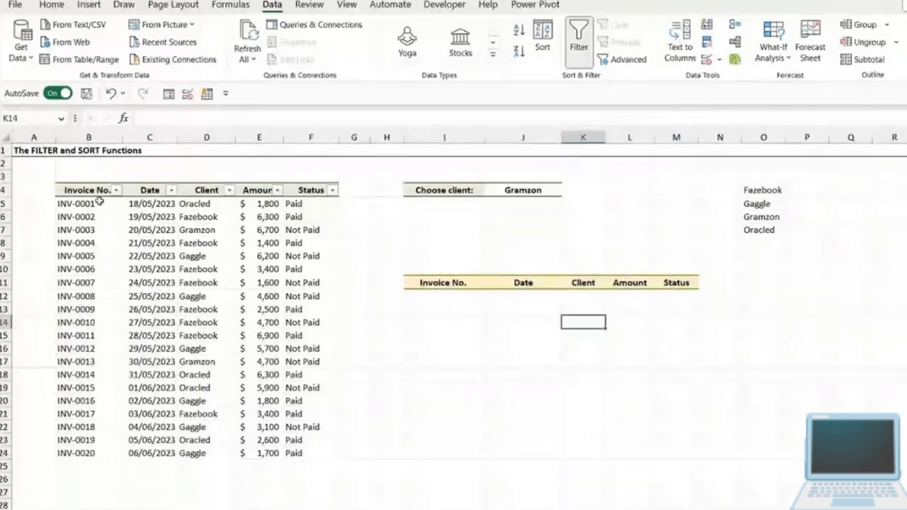
click(430, 283)
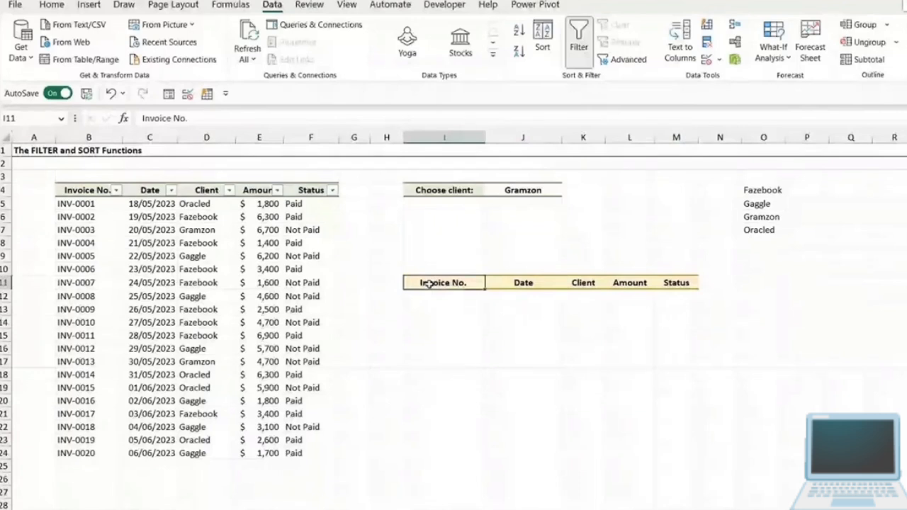
click(524, 285)
click(585, 287)
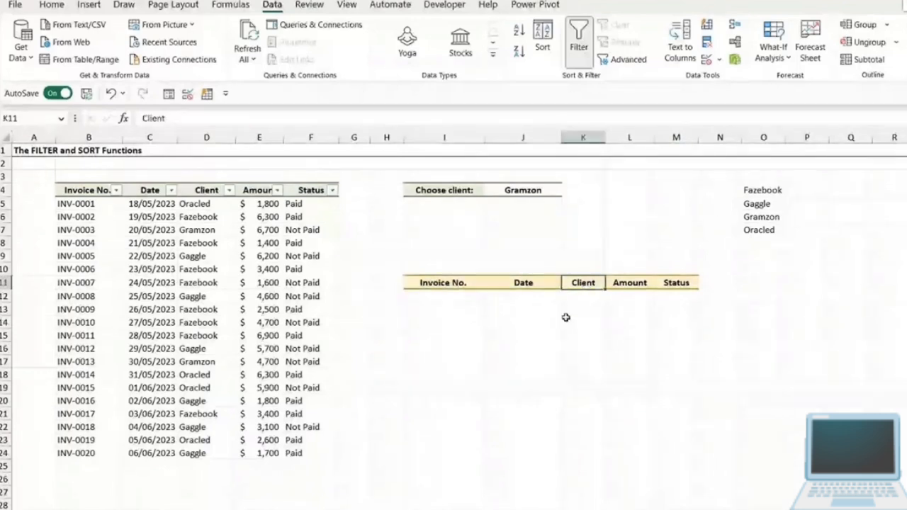
- Start a FILTER formula in I12 with the invoice data B5:F24 as the array
key(Down)
key(Left)
key(Left)
text(=FILT)
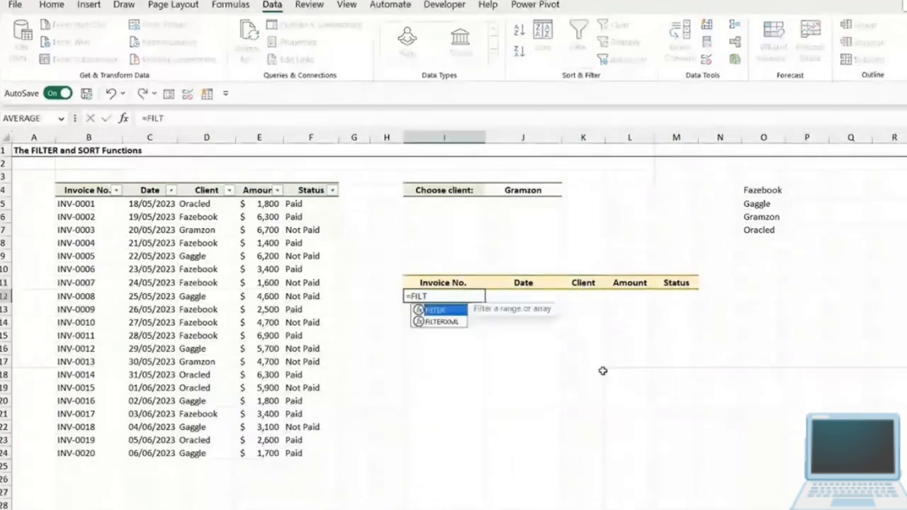
text(ER)
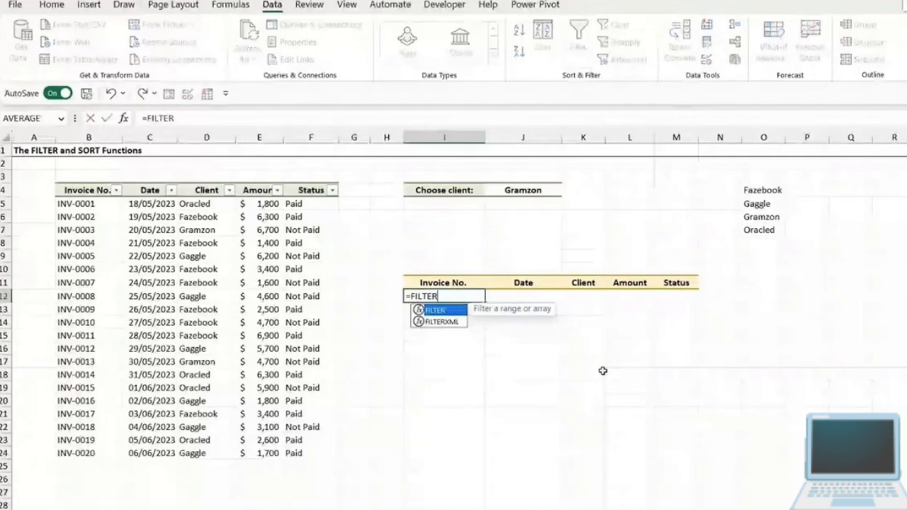
text(()
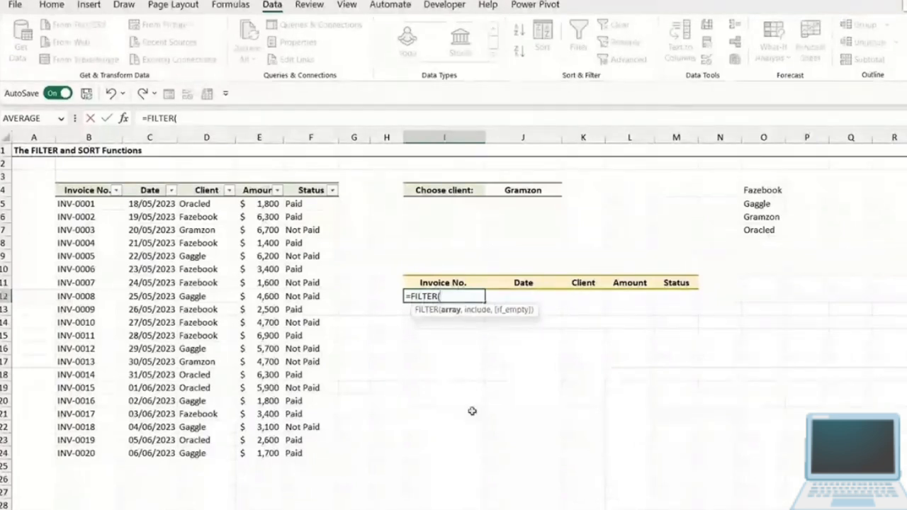
drag(71, 204, 312, 453)
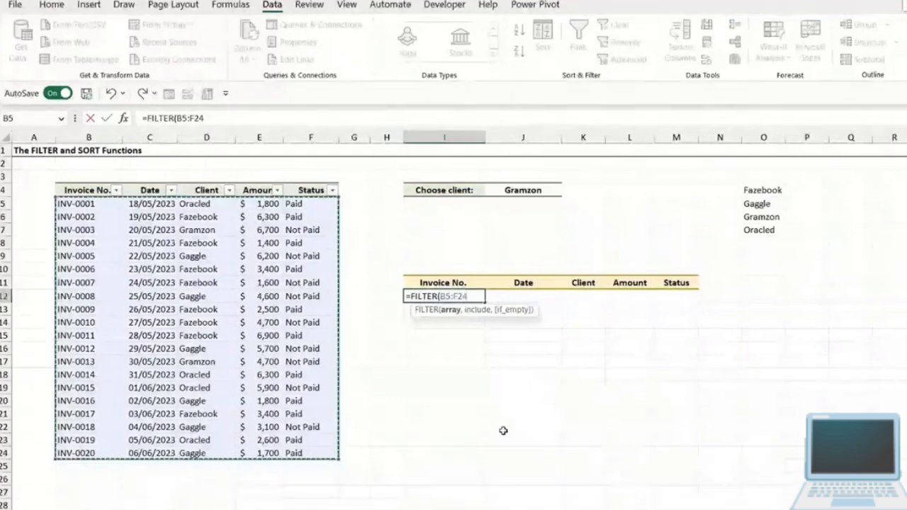
text(,)
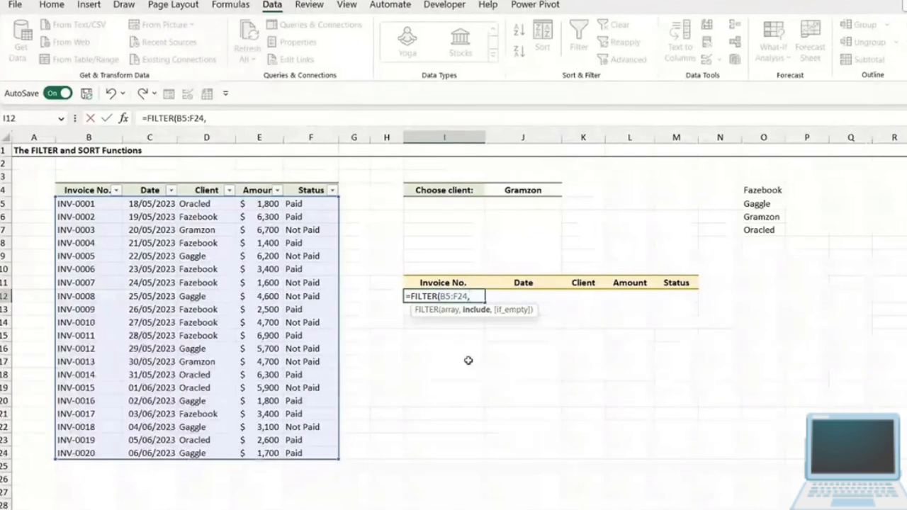
- Add the include condition D5:D24=J4 to the FILTER formula so it matches the chosen client
drag(211, 205, 210, 454)
text(=)
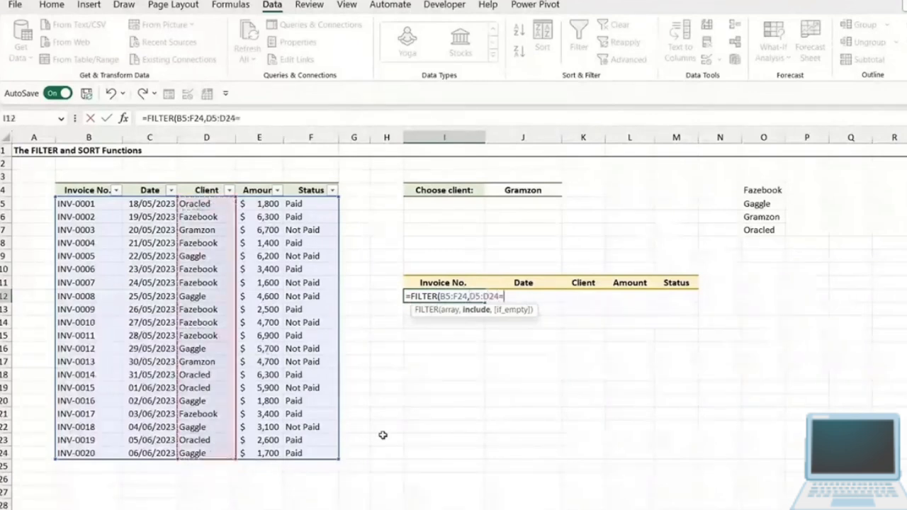
click(501, 190)
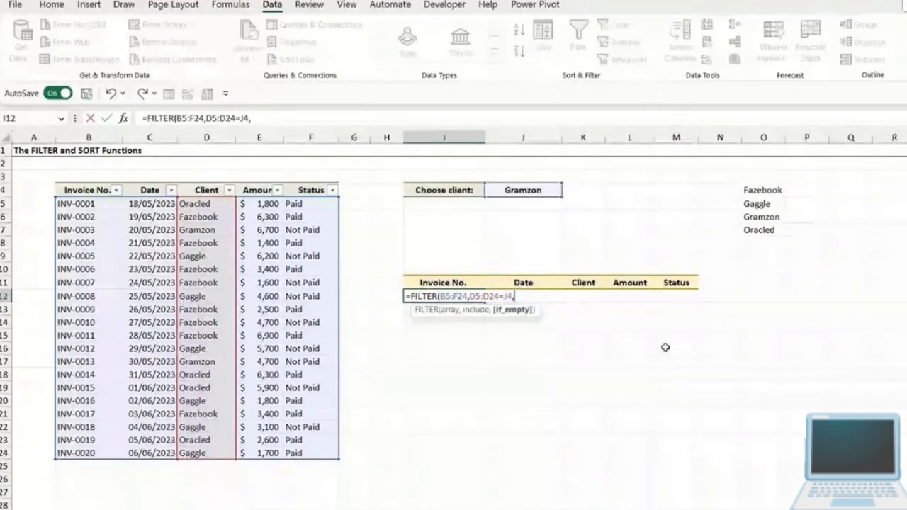
- Set the if_empty argument to "No Invoices", close the FILTER formula and enter it in I12
text("No Invoices)
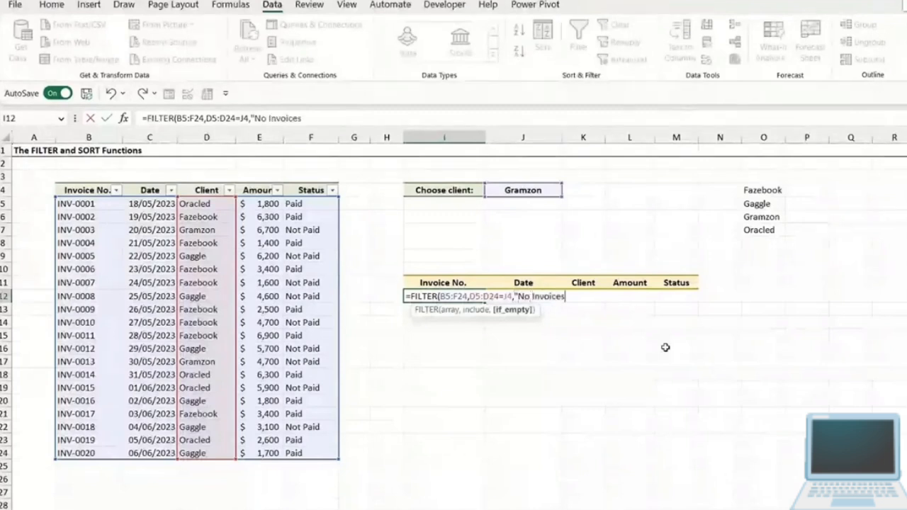
text(")
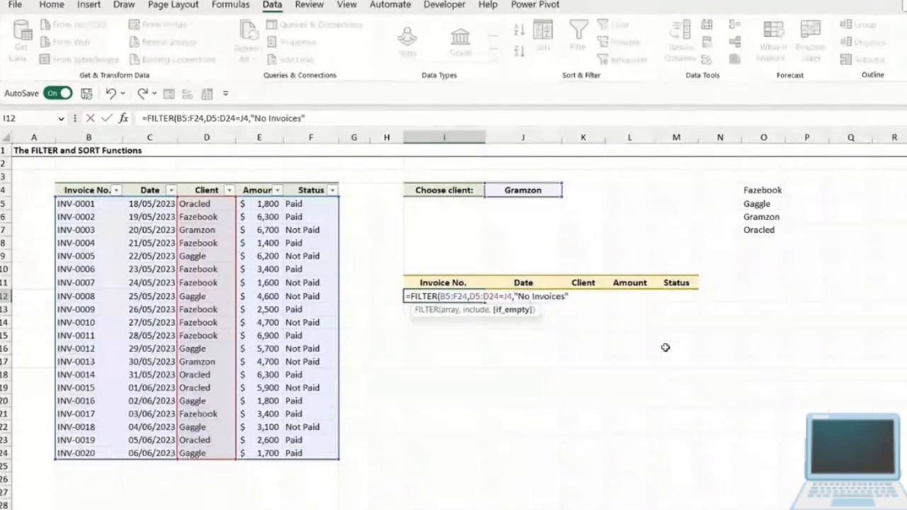
text())
key(Return)
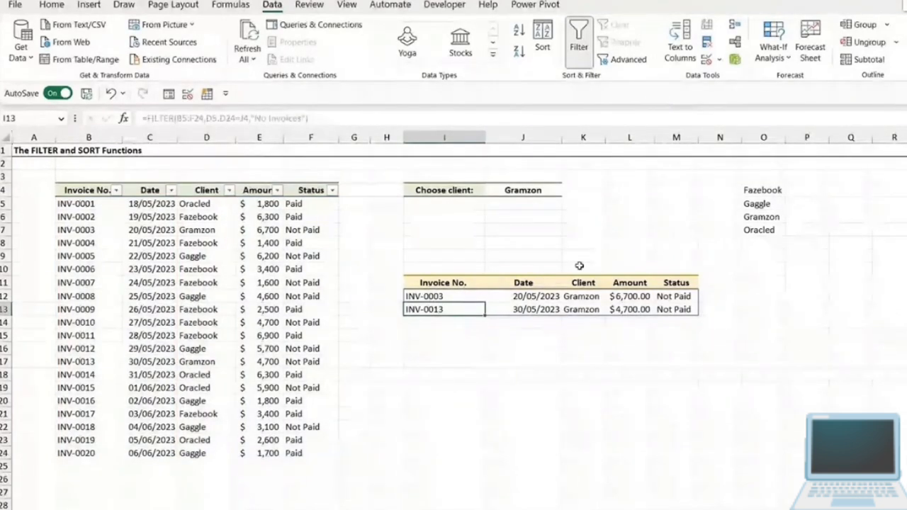
- Test the client dropdown in J4 with Fazebook and Gaggle, and leave it set to Oracled
click(542, 190)
click(567, 189)
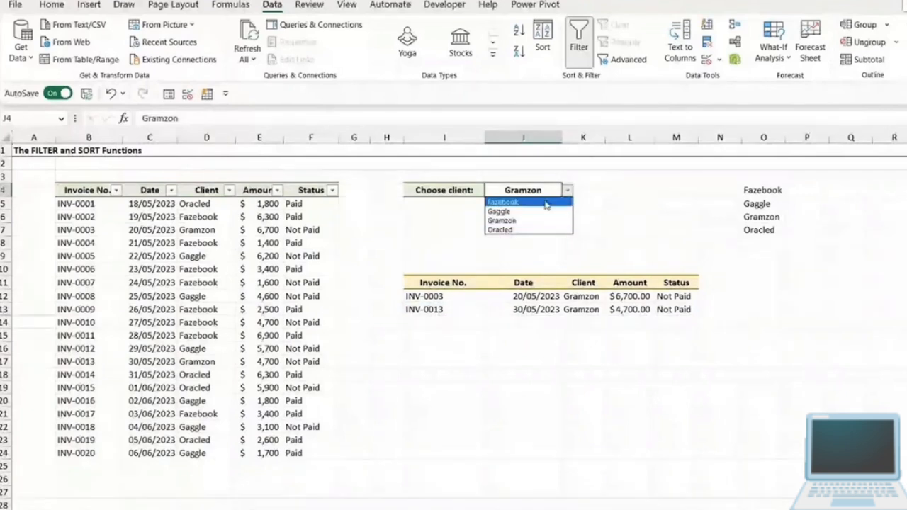
click(545, 204)
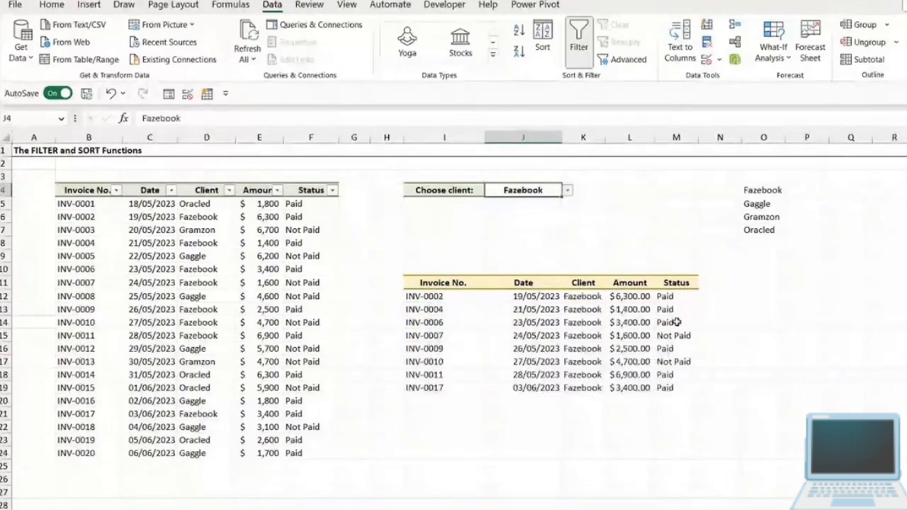
key(alt+Down)
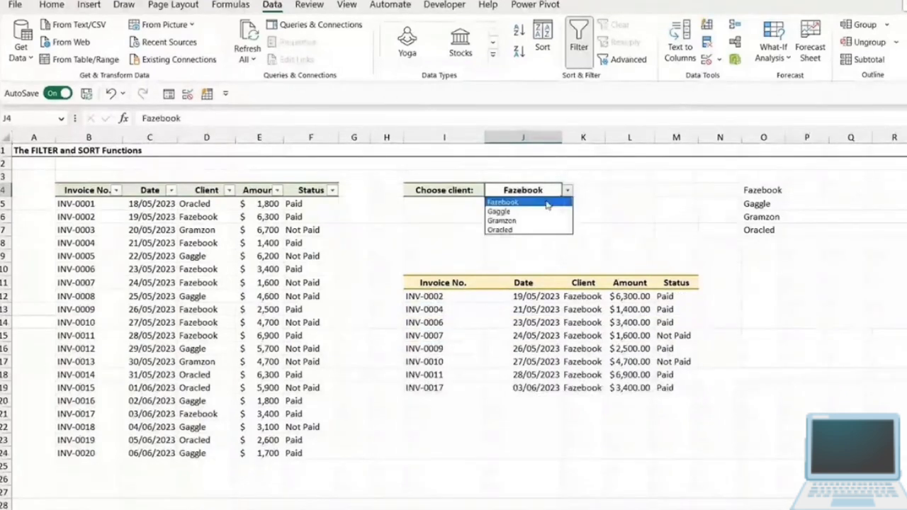
click(540, 211)
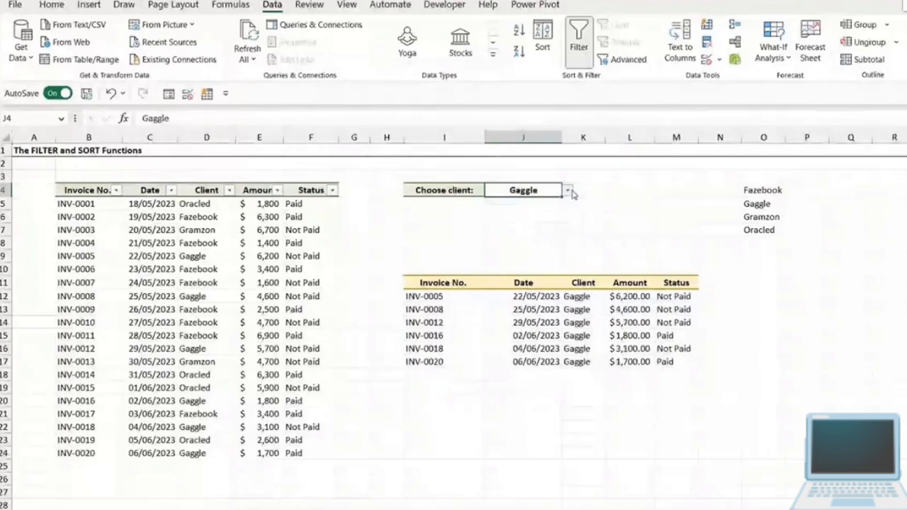
click(568, 190)
click(531, 229)
- Review the single-condition FILTER formula in I12, and clear it from the cell
click(476, 301)
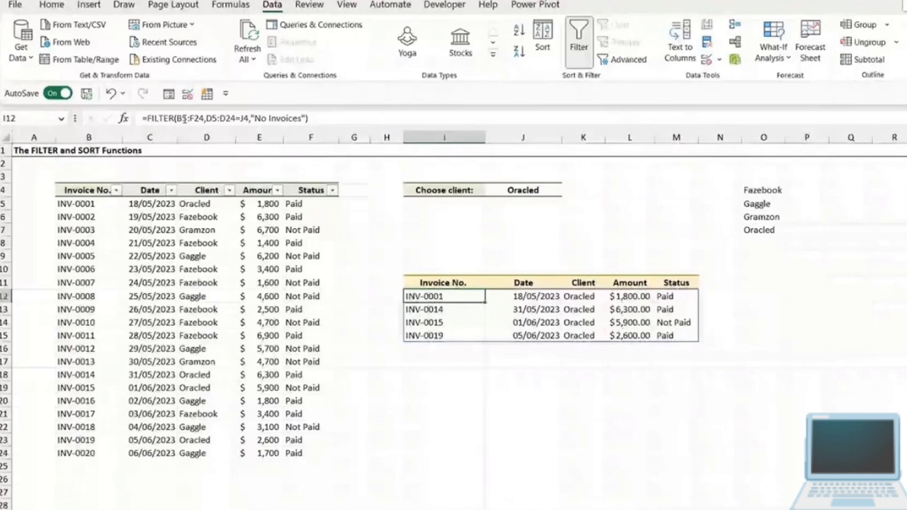
click(183, 119)
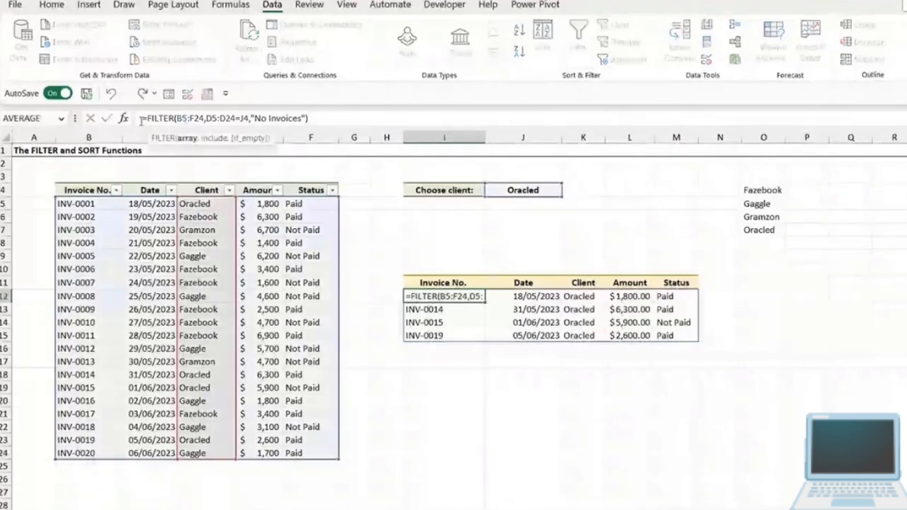
click(540, 310)
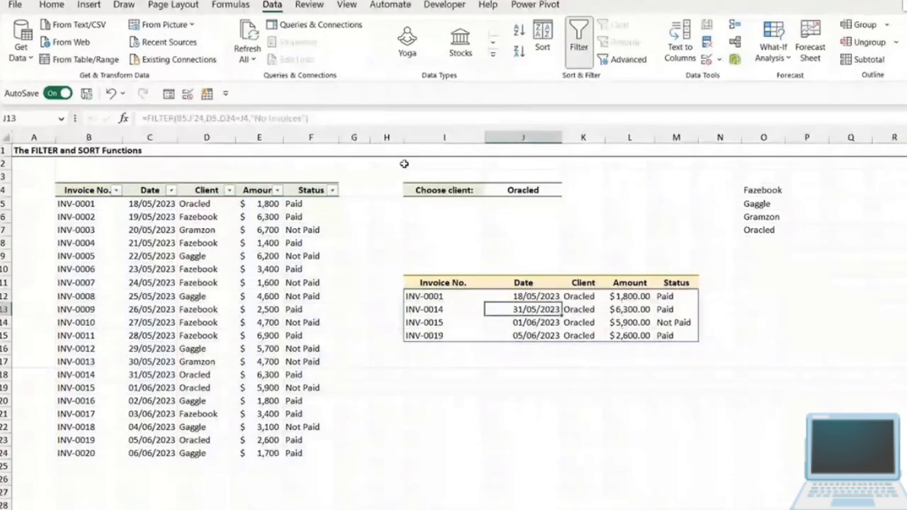
click(461, 296)
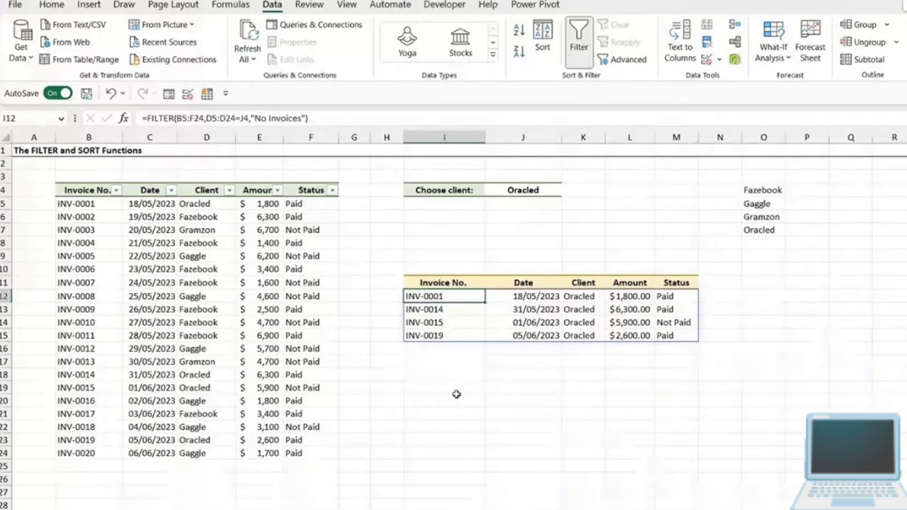
key(Delete)
click(534, 346)
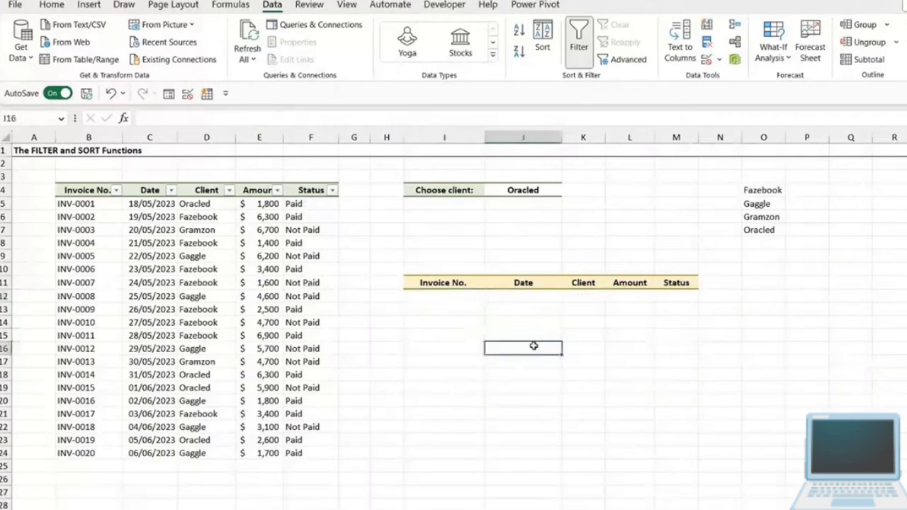
- Begin a new FILTER formula in I12 that uses B5:F24 as its array
click(453, 297)
text(=FI)
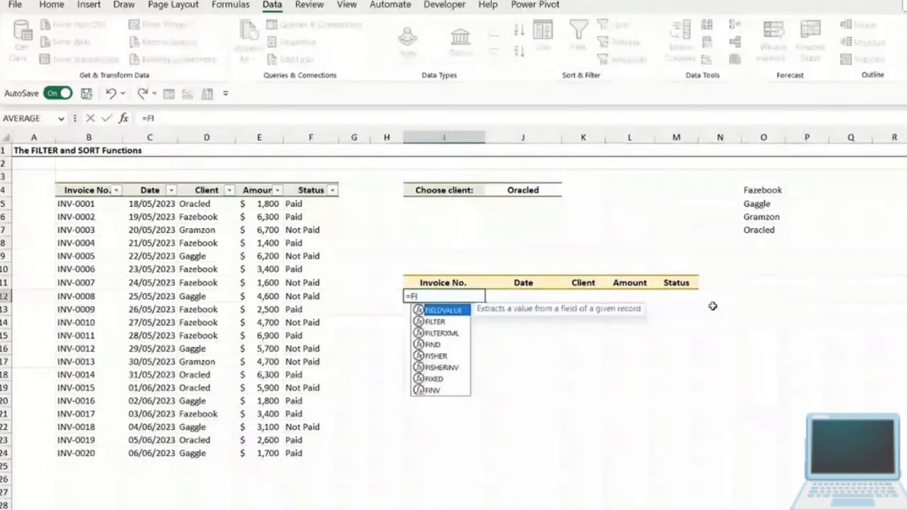
text(LT)
key(Tab)
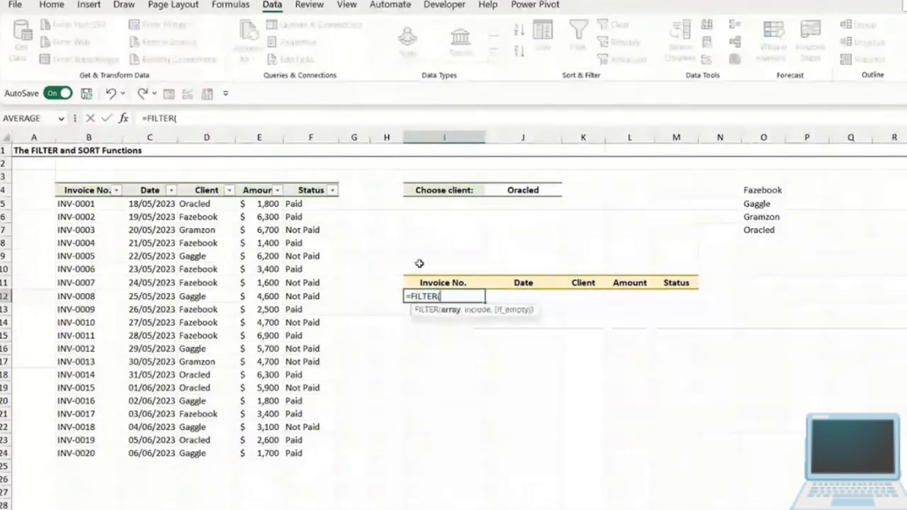
drag(71, 203, 304, 450)
text(,)
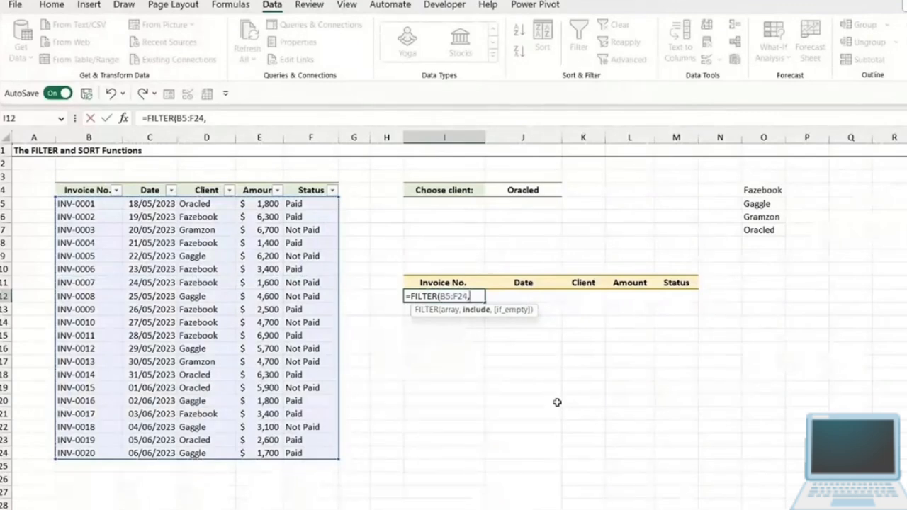
- Enter the first include condition in parentheses, (D5:D24=J4), to match the client selected in J4
text(()
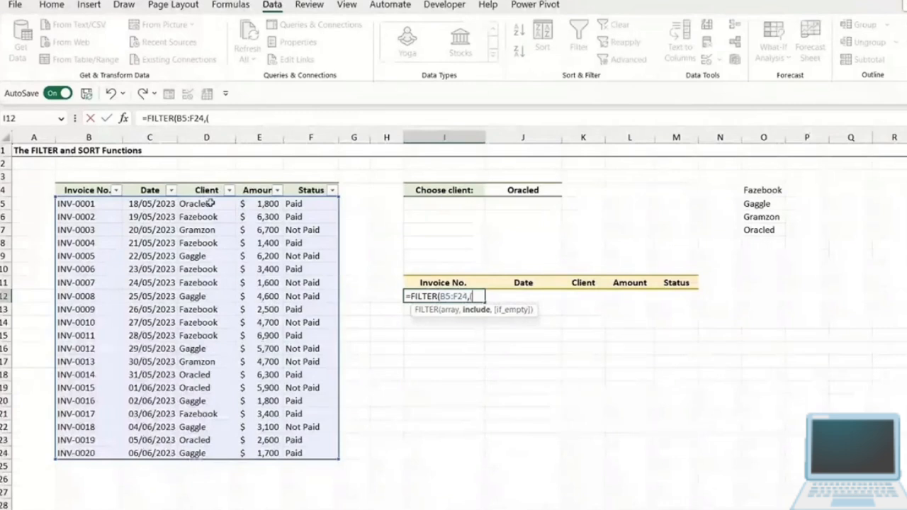
drag(211, 203, 213, 451)
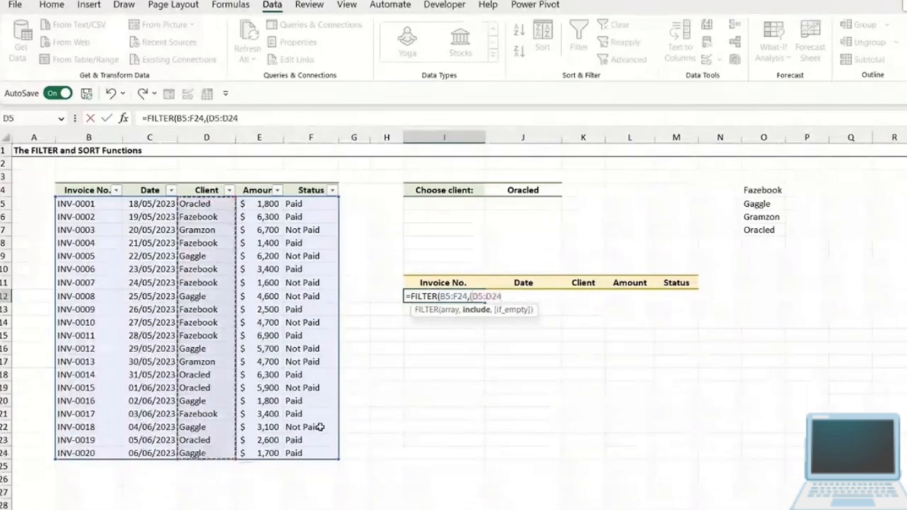
text(=)
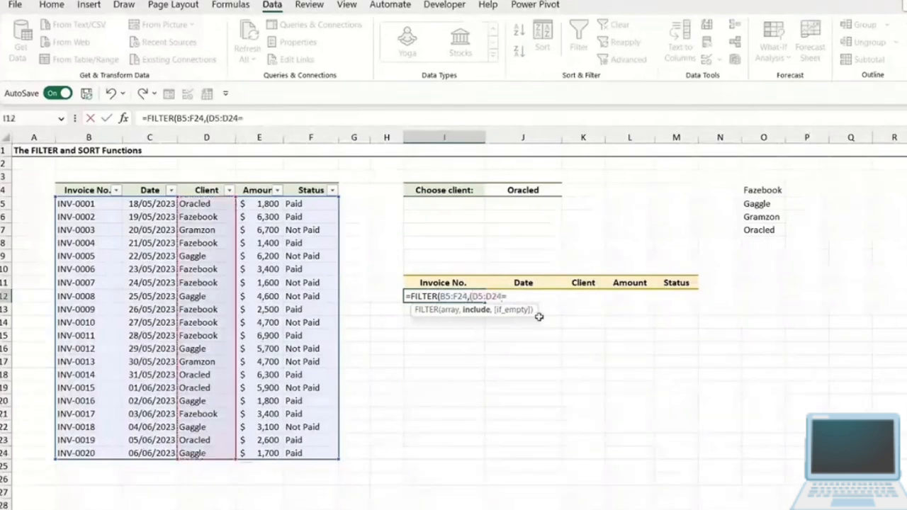
click(530, 190)
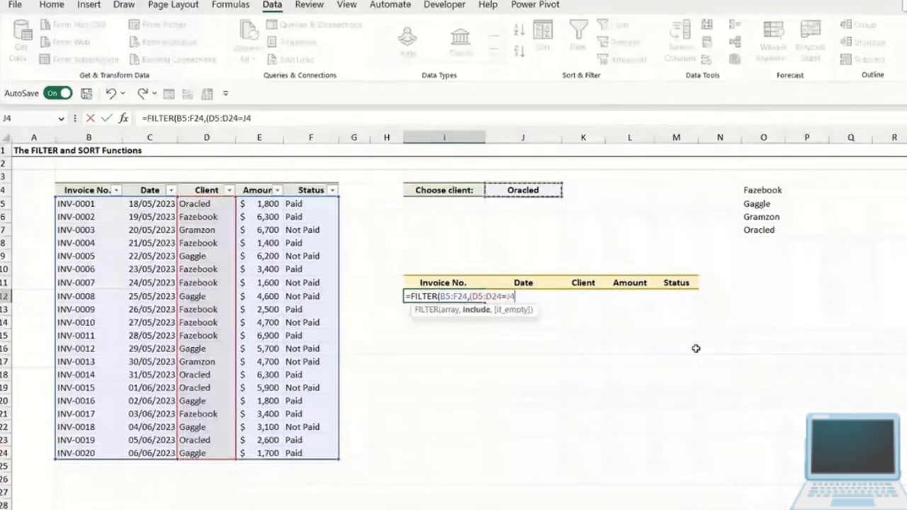
text())
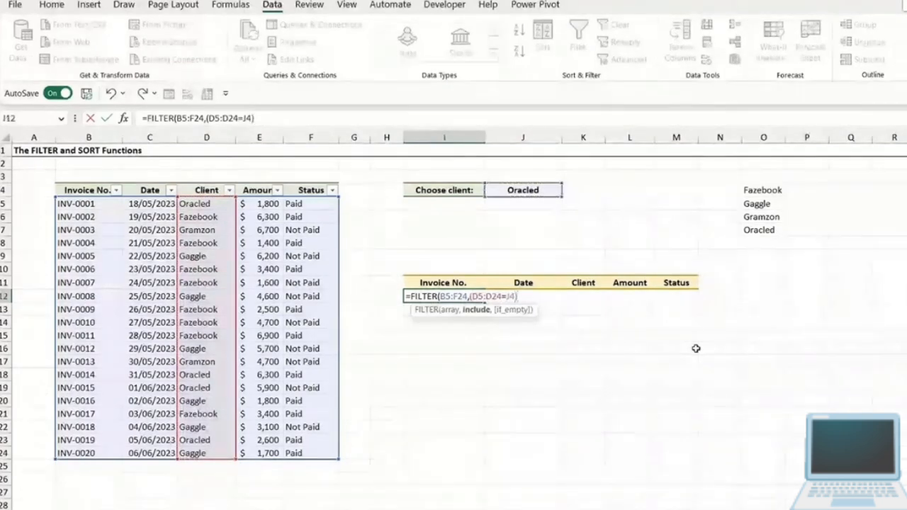
text(*)
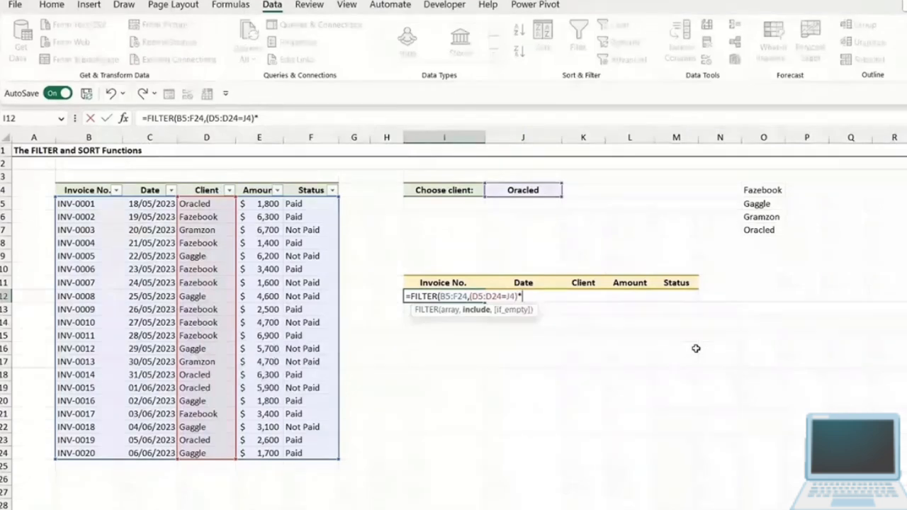
- Multiply the client condition by a second criterion for the Status column, (F5:F24="Paid")
text(()
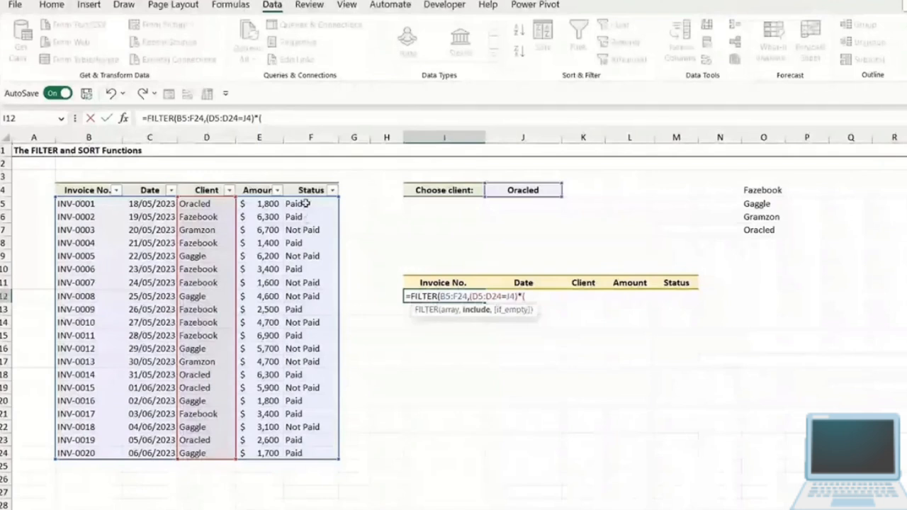
drag(306, 203, 304, 454)
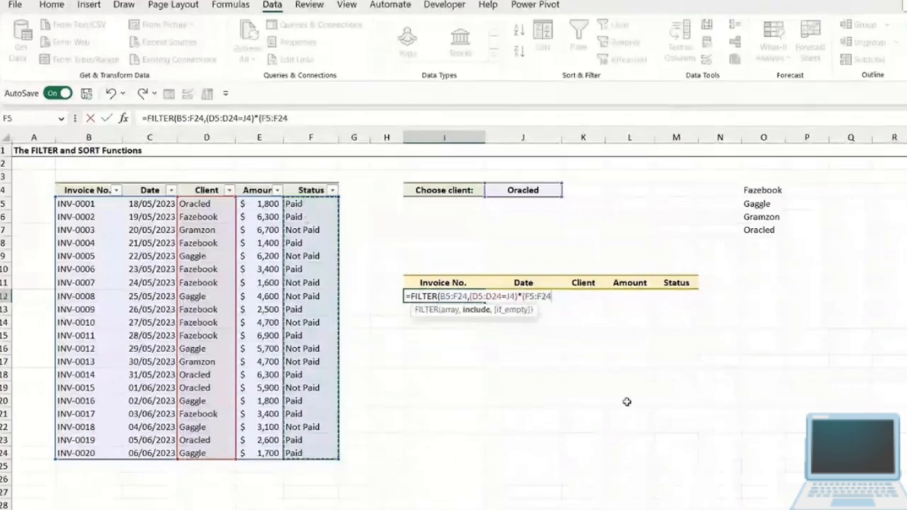
text(=)
text("Paid)
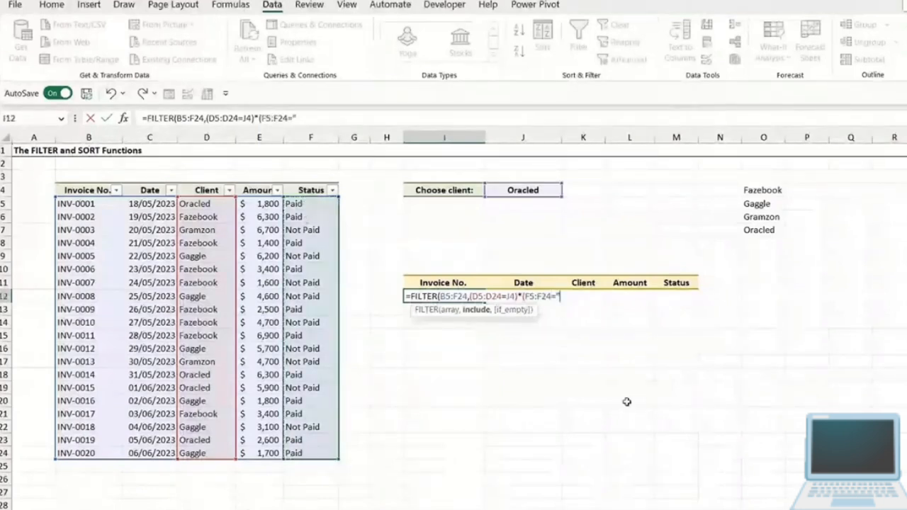
text("))
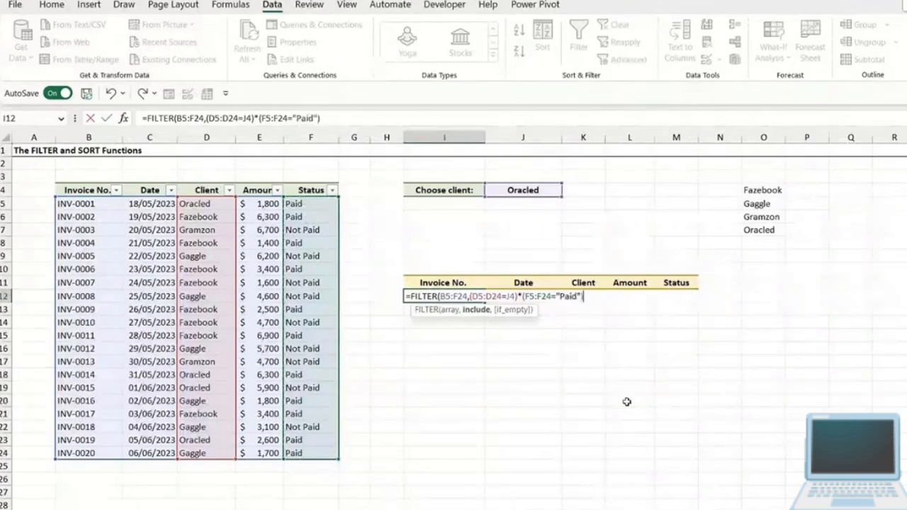
text(,)
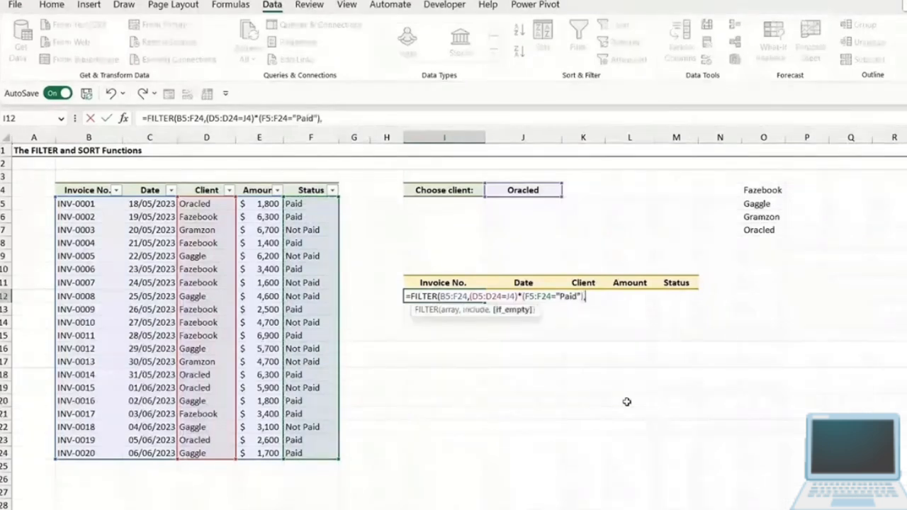
text("No Invoices)
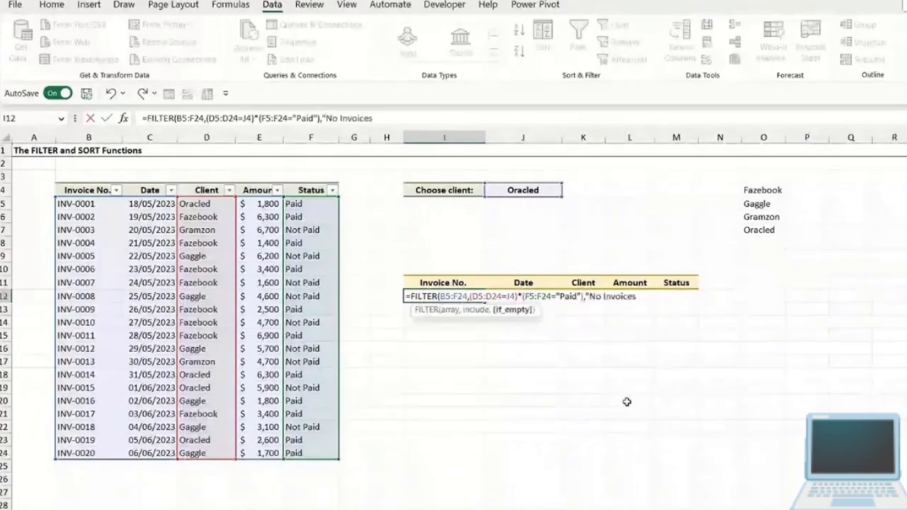
text("))
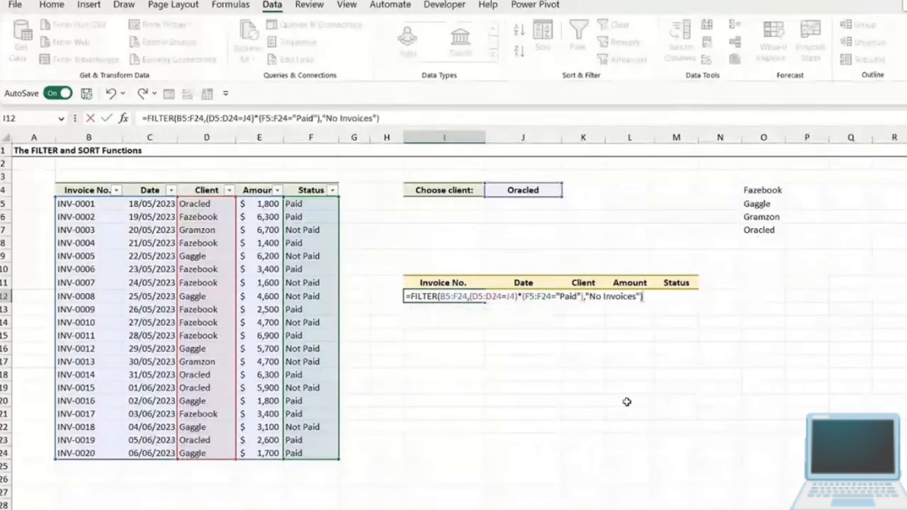
- Finish the FILTER formula in I12 with "No Invoices" as its if_empty argument, and enter it
key(Return)
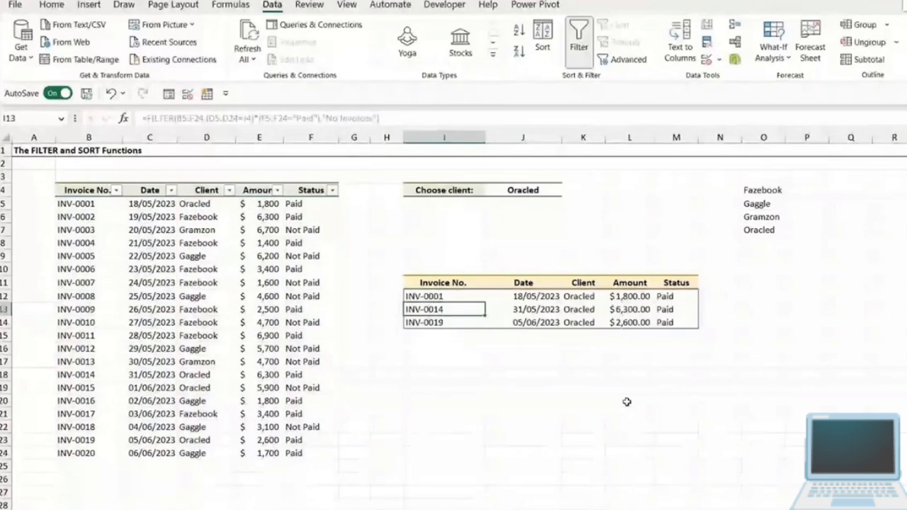
- Test the formula in I12 by switching the client in J4 to Gramzon, and set it back to Oracled
click(545, 192)
click(567, 192)
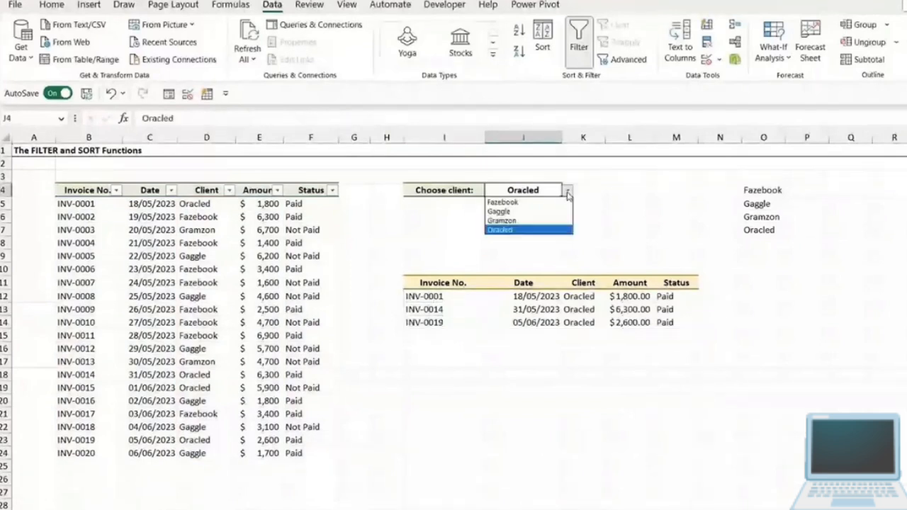
click(535, 222)
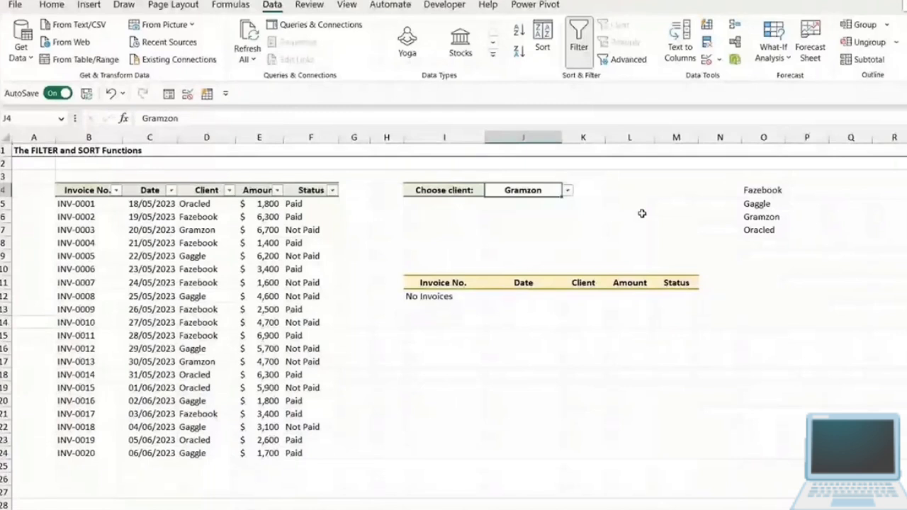
click(425, 296)
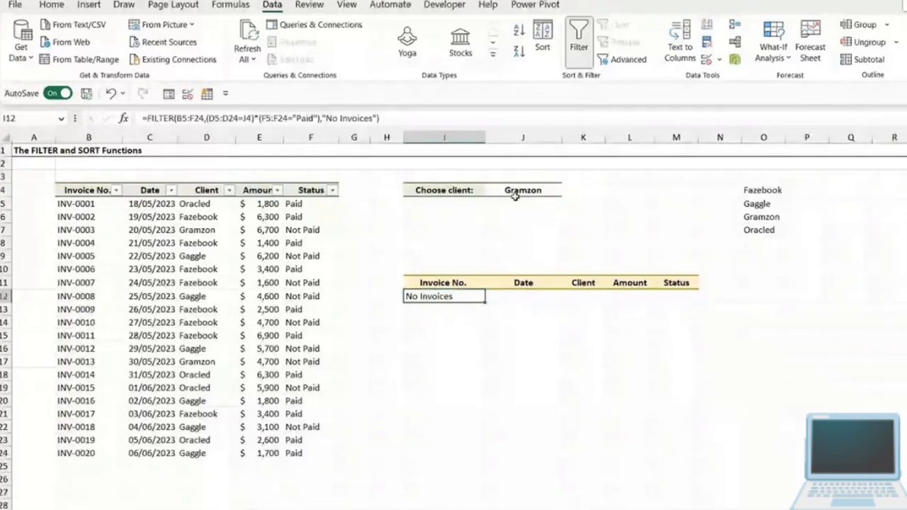
click(553, 191)
click(566, 190)
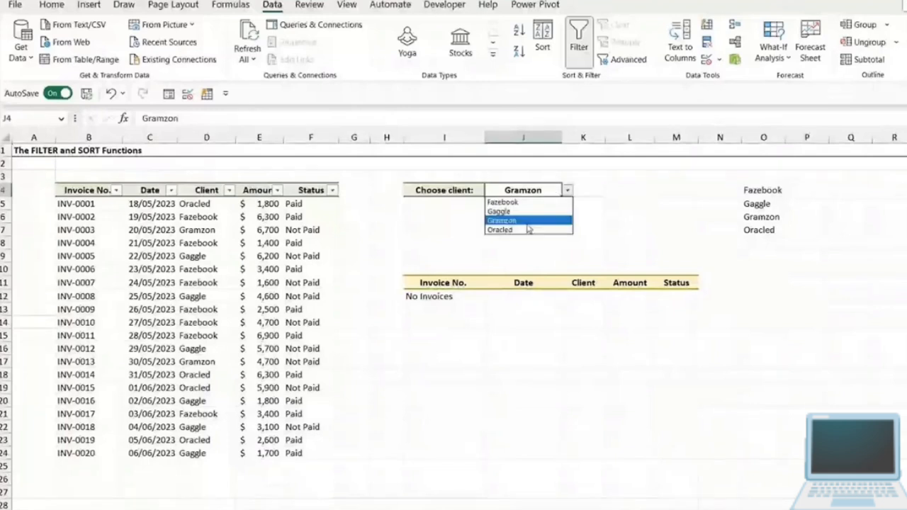
click(525, 231)
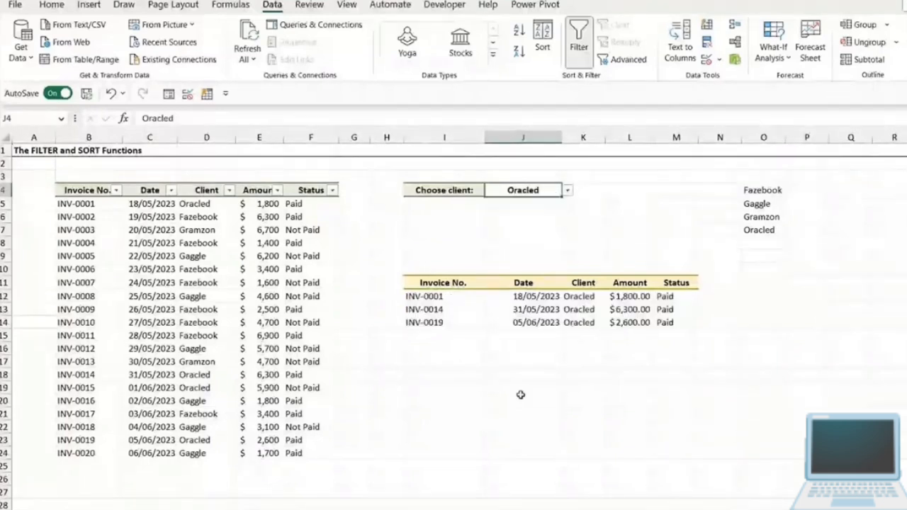
- Replace the multiplication sign between the two conditions in I12's FILTER formula with a plus sign for OR logic
click(447, 298)
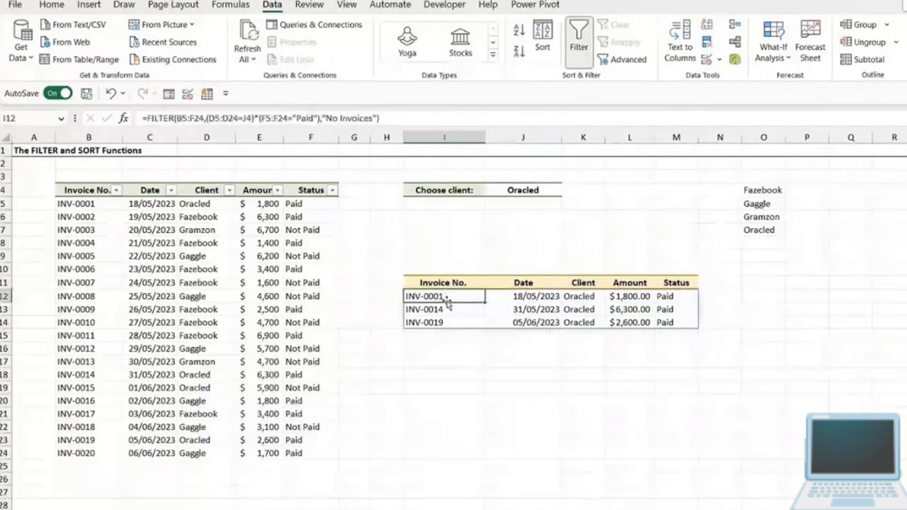
click(319, 118)
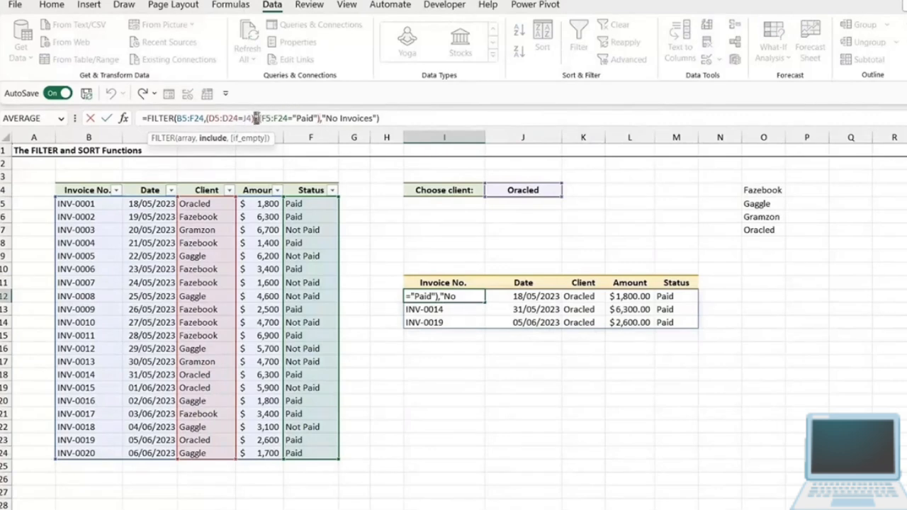
click(256, 118)
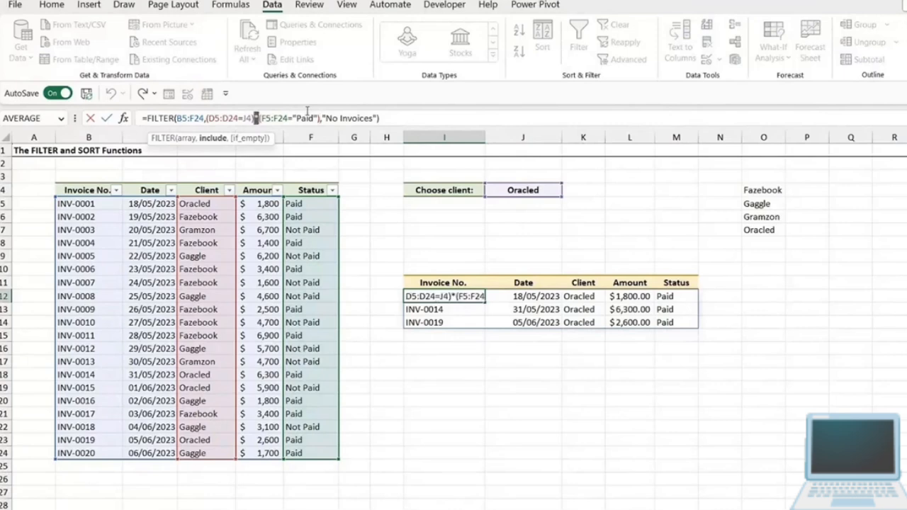
text(+)
key(Return)
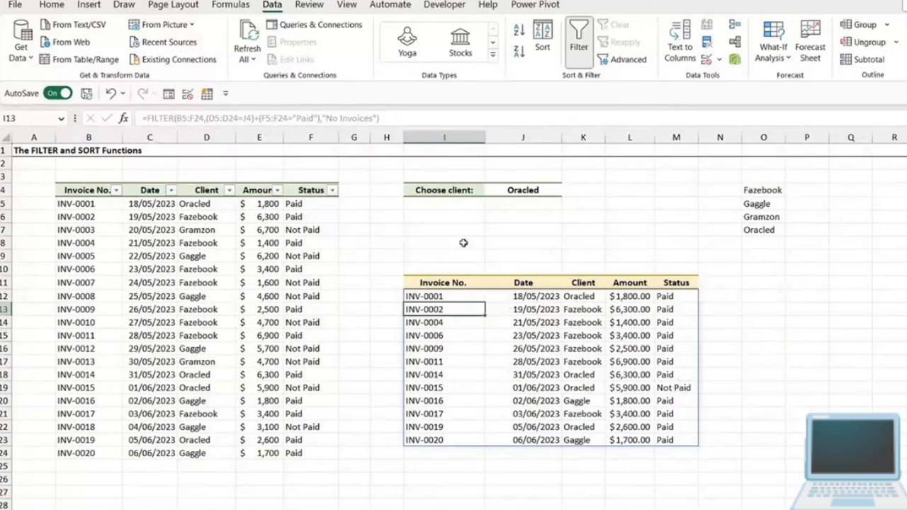
- Examine the plus operator between the client and status conditions in I12's formula without changing it
click(416, 296)
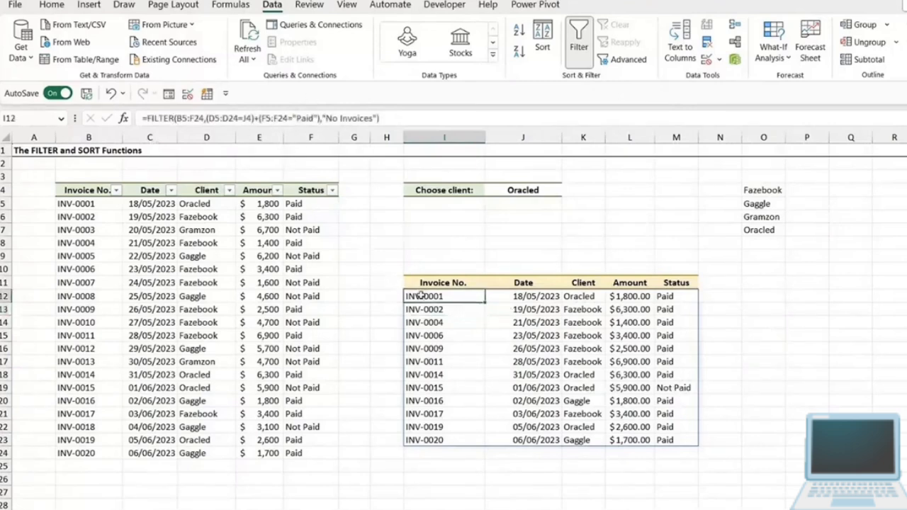
click(255, 118)
drag(254, 119, 259, 118)
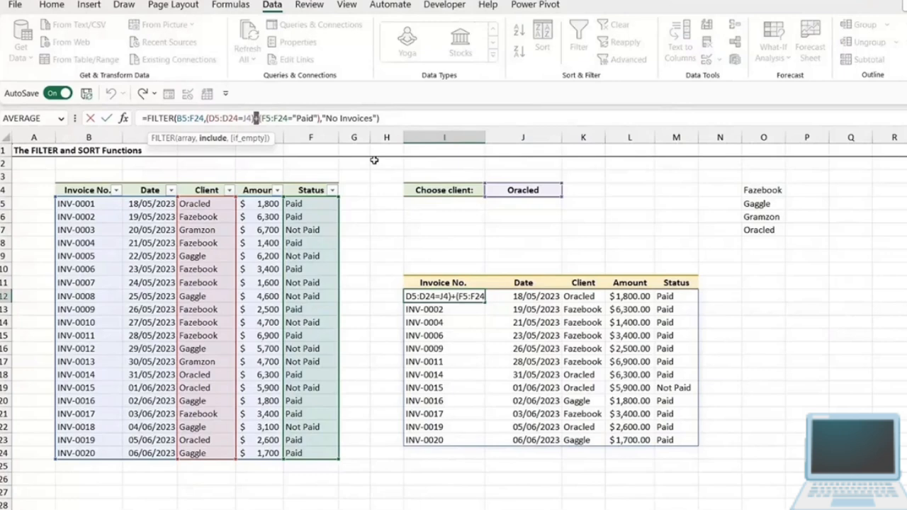
key(Escape)
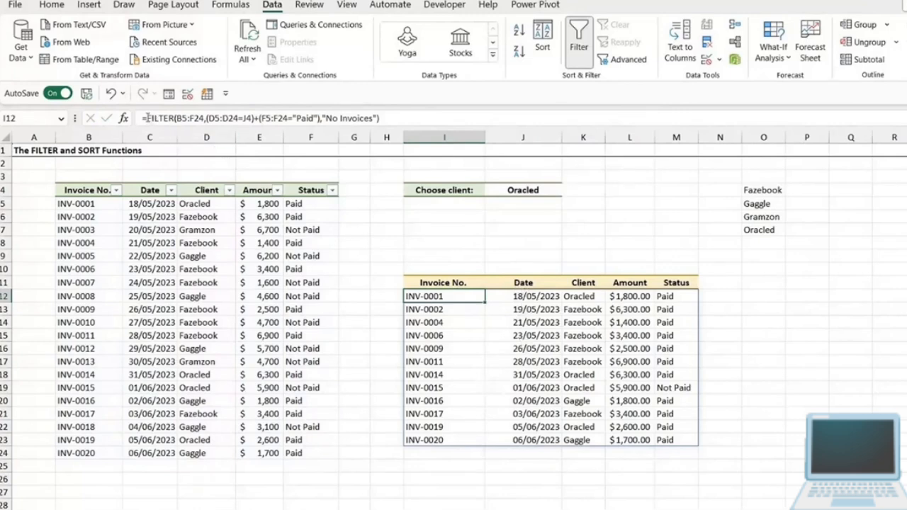
- Wrap the FILTER formula in I12 in a SORT function with a sort index of 2
click(150, 118)
text(SORT()
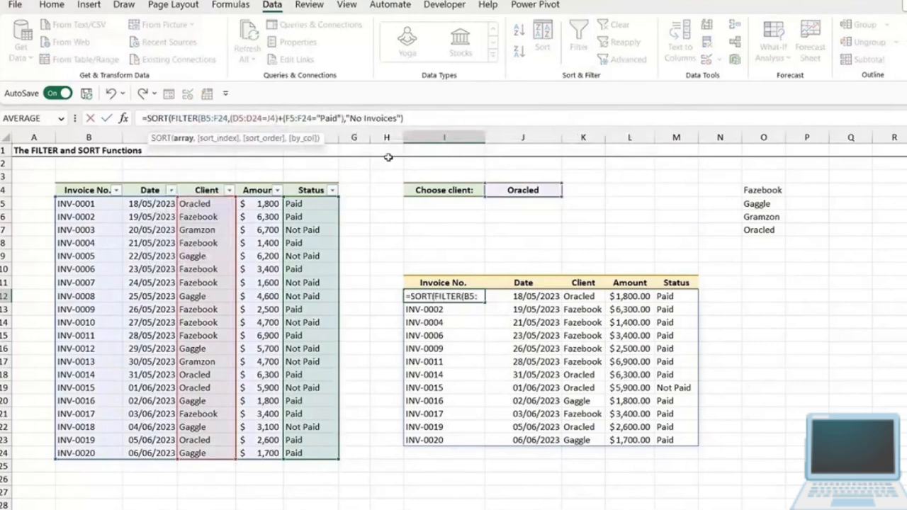
click(185, 138)
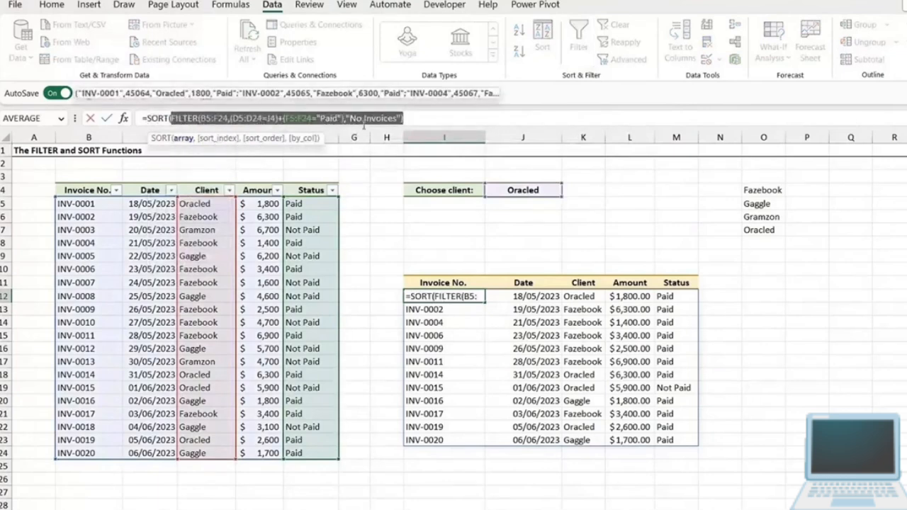
click(418, 118)
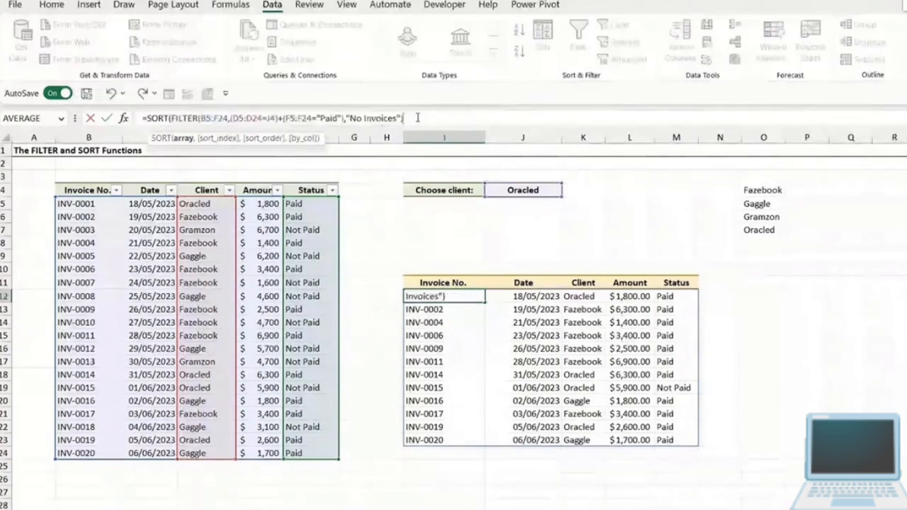
text(,)
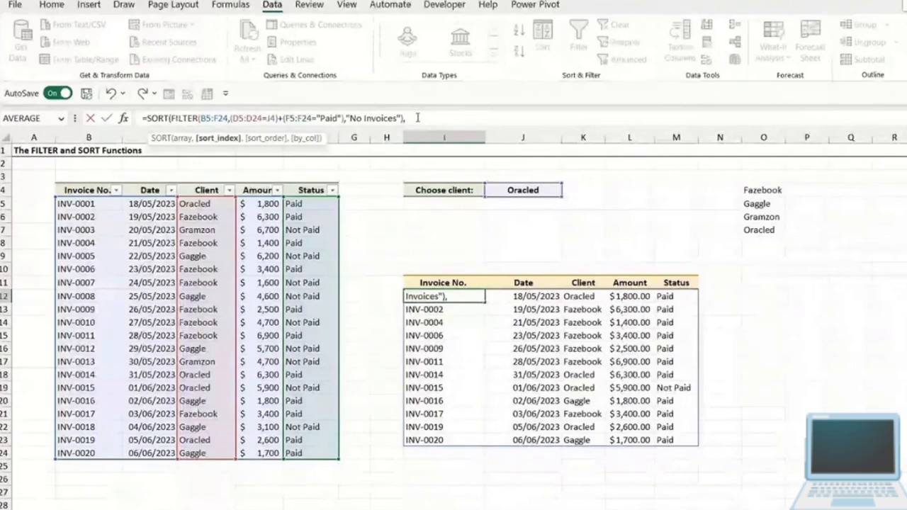
text(2))
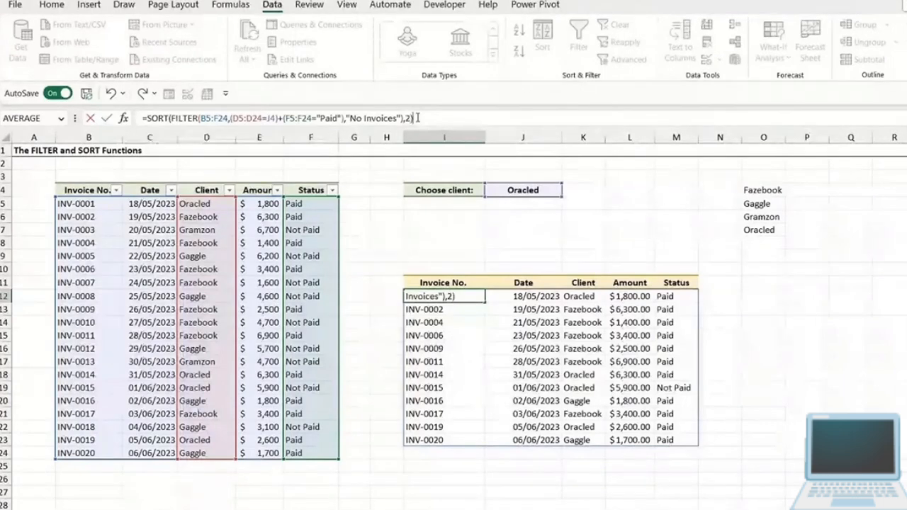
key(Return)
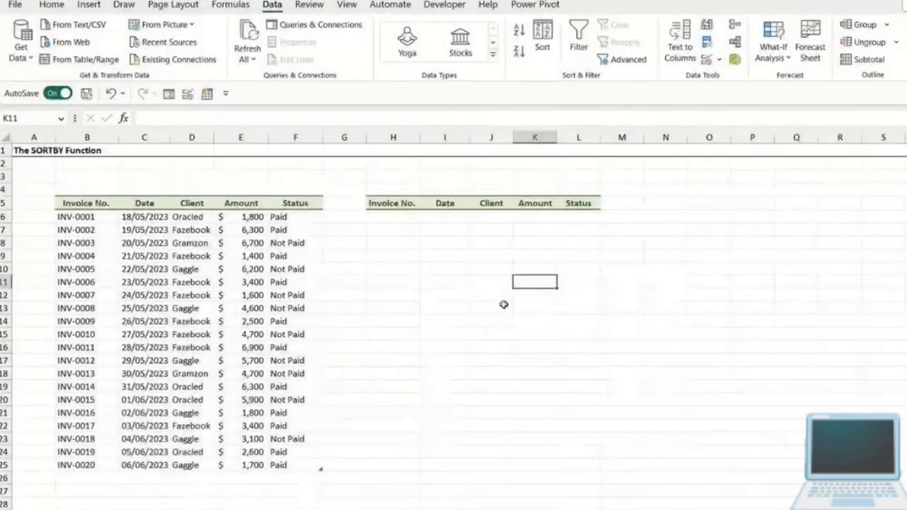
click(453, 301)
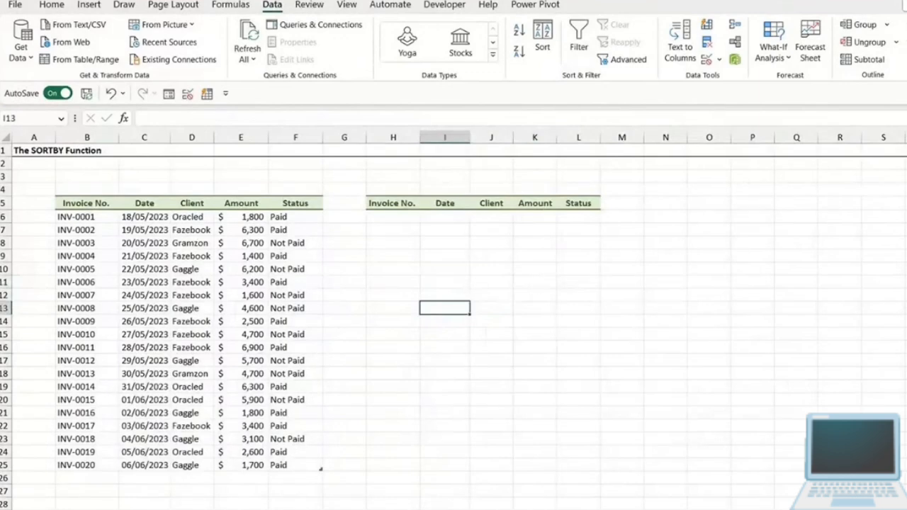
click(445, 269)
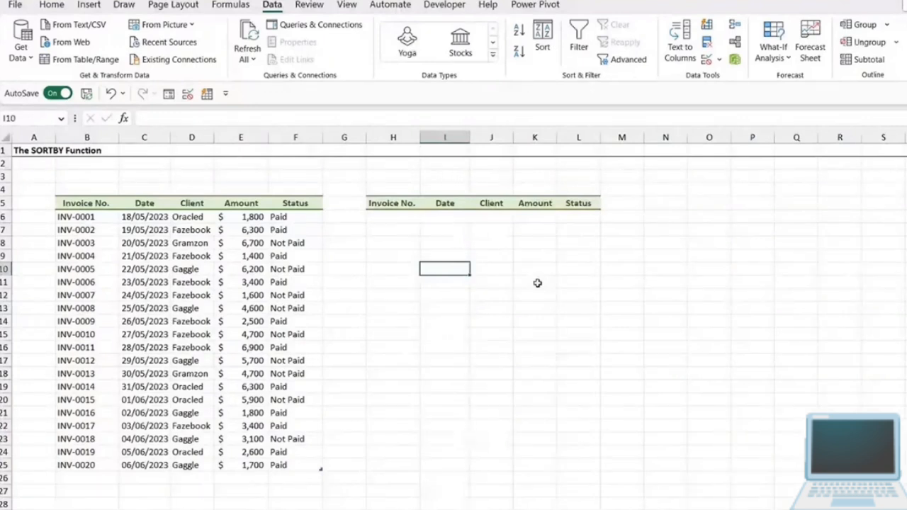
click(567, 283)
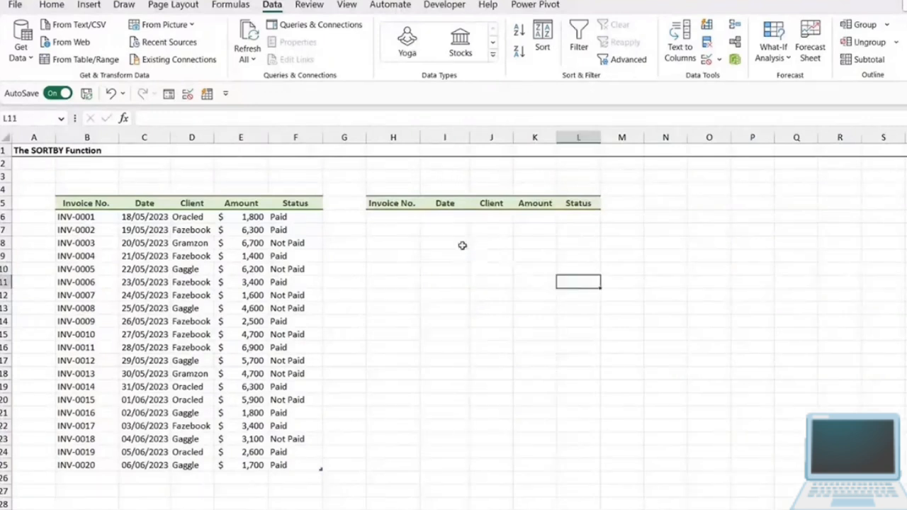
- Begin a SORTBY formula in H6 that uses the whole invoice table, Table3, as its array
click(391, 218)
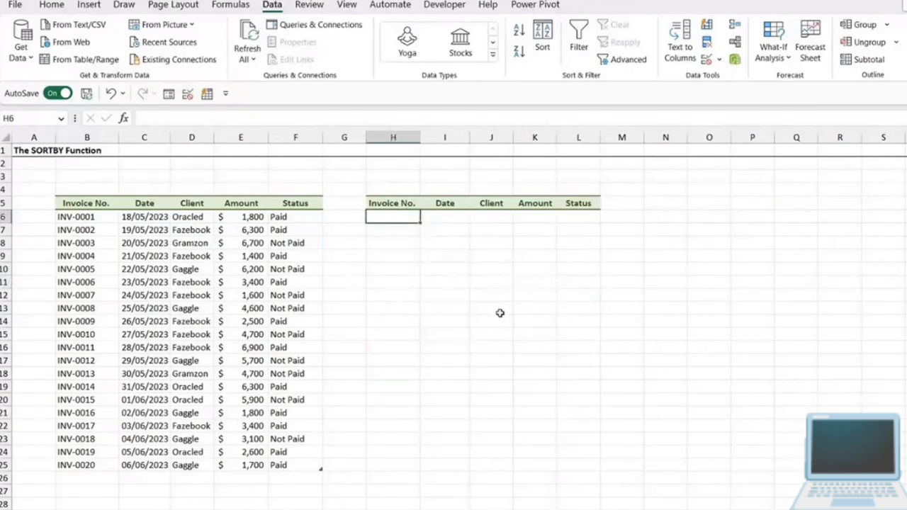
text(=)
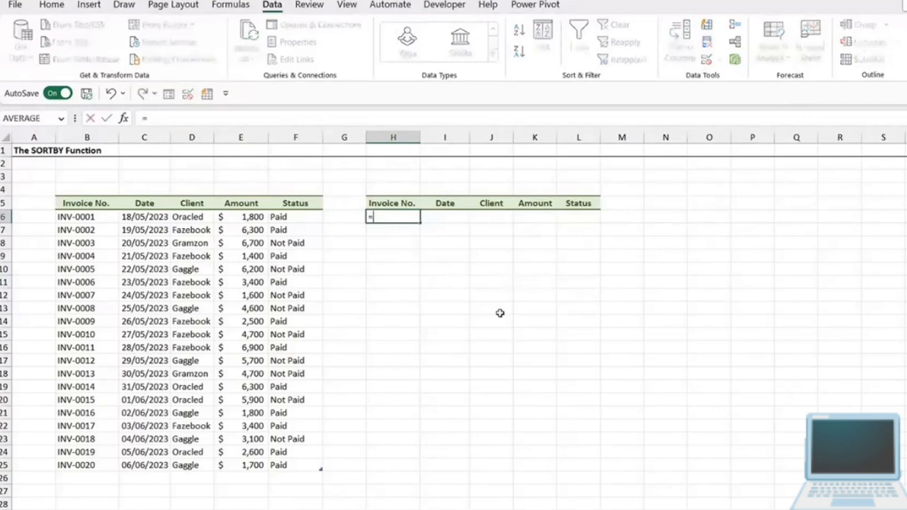
text(SORT)
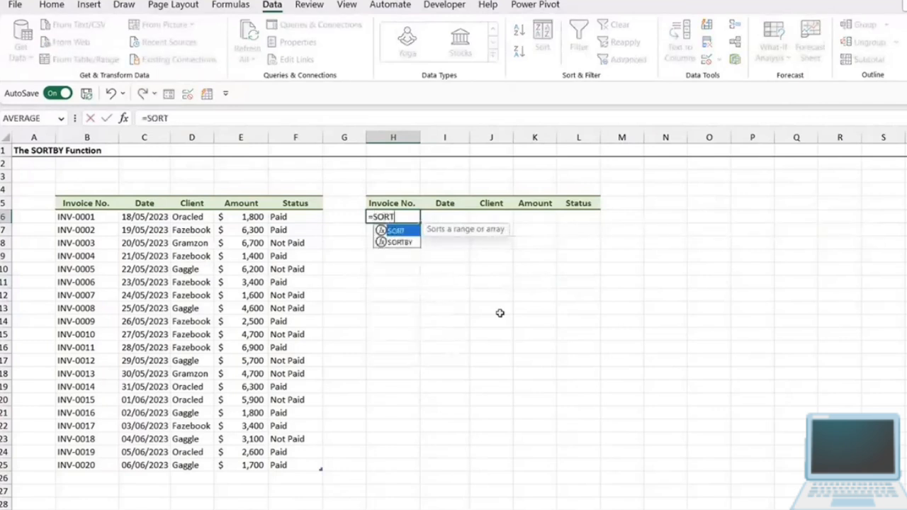
text(BY)
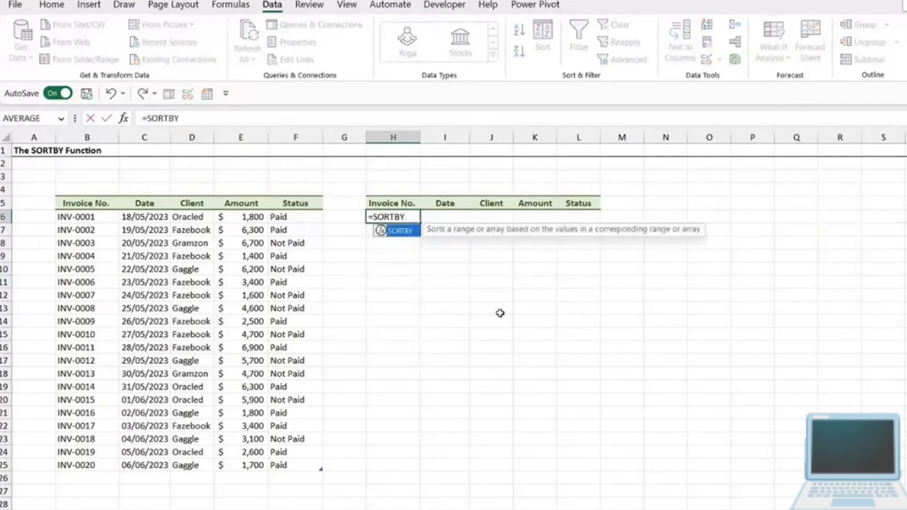
text(()
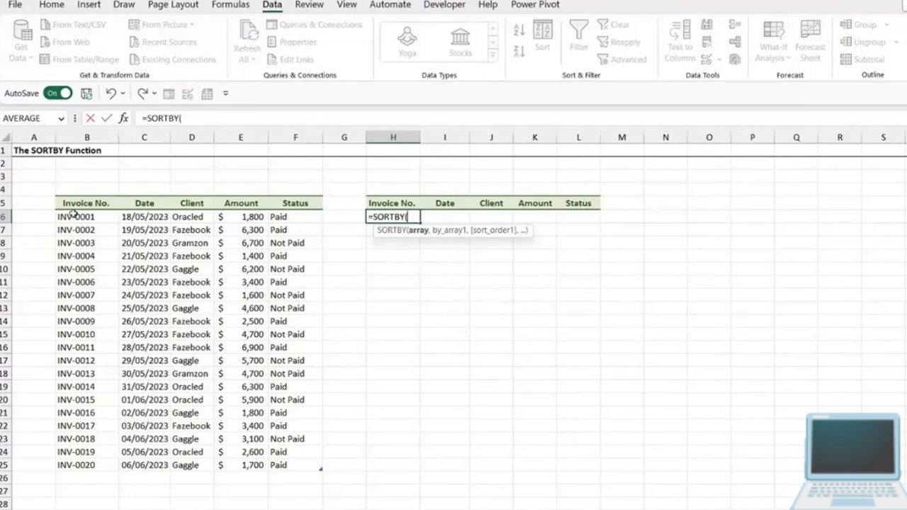
drag(73, 214, 277, 464)
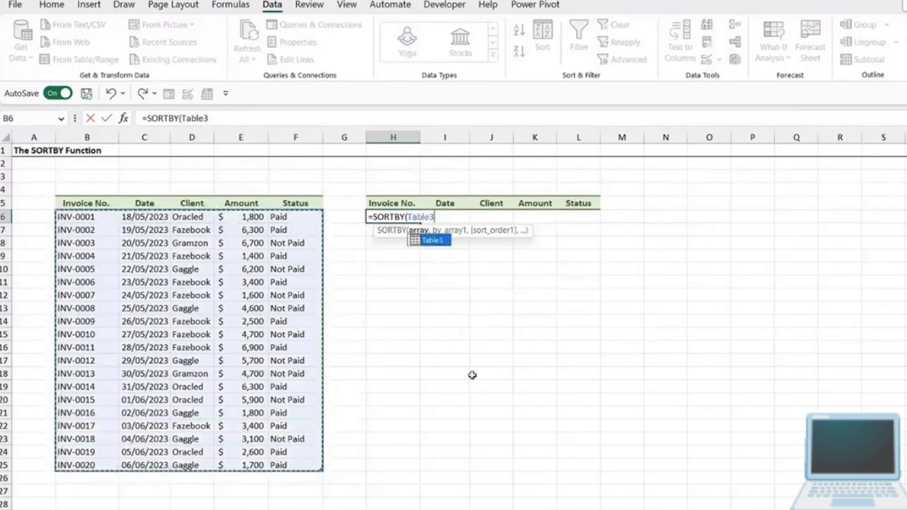
text(,)
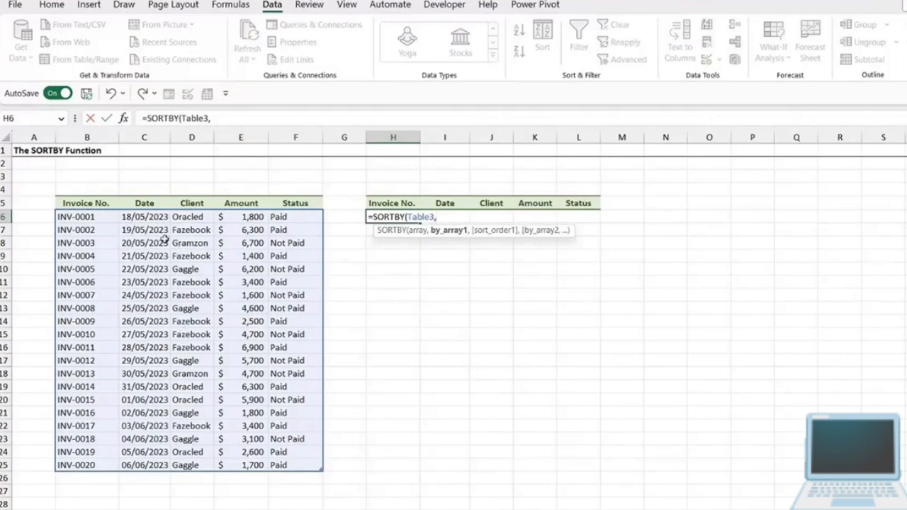
- Sort by the Table3[Client] column in descending order with -1, and complete the SORTBY formula
drag(188, 217, 195, 465)
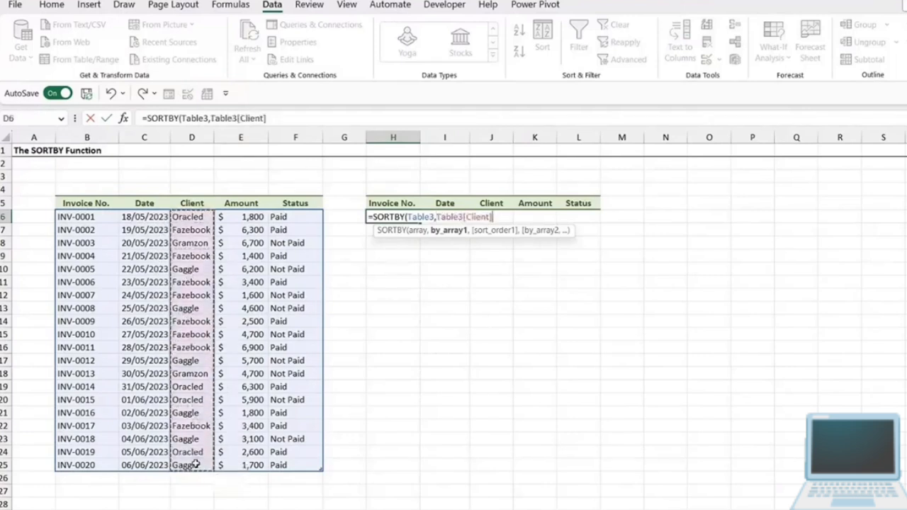
text(,)
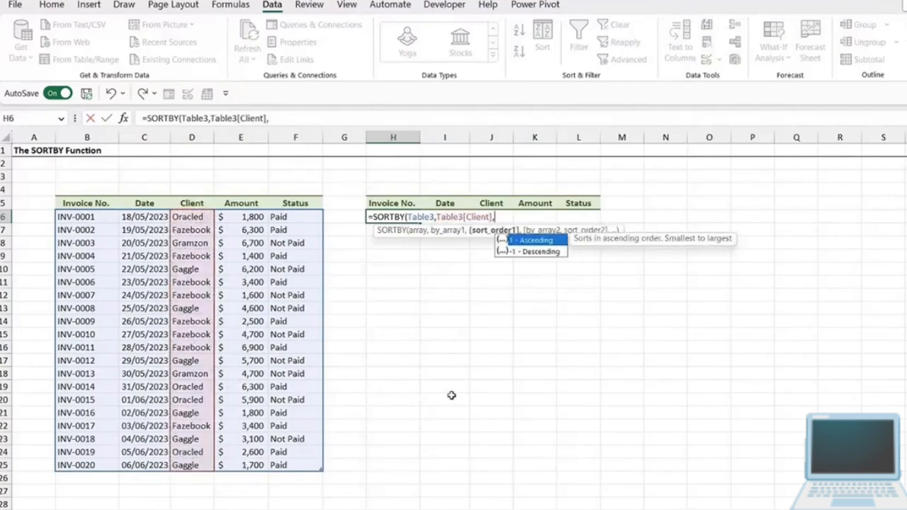
text(-1)
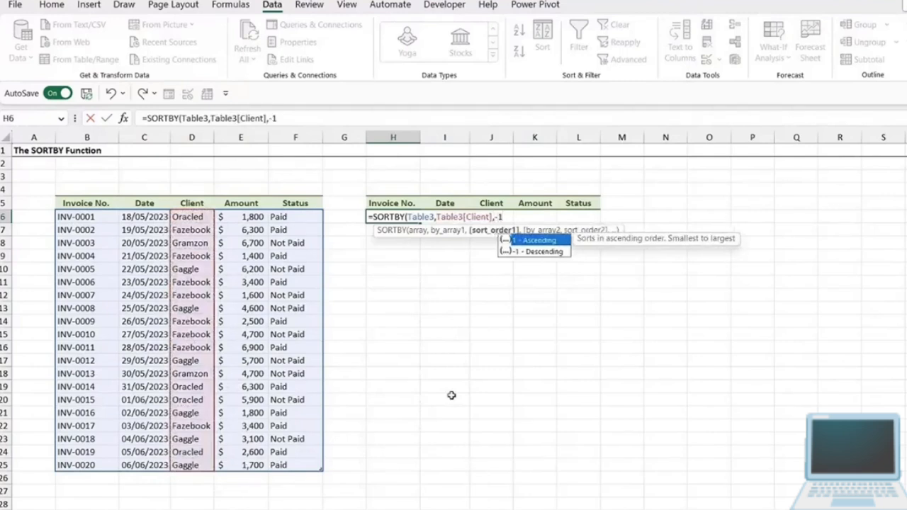
text())
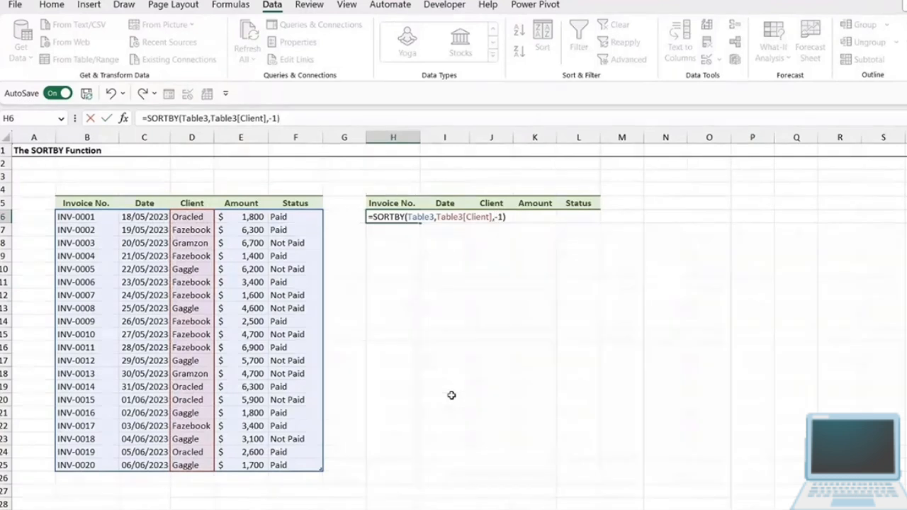
key(Return)
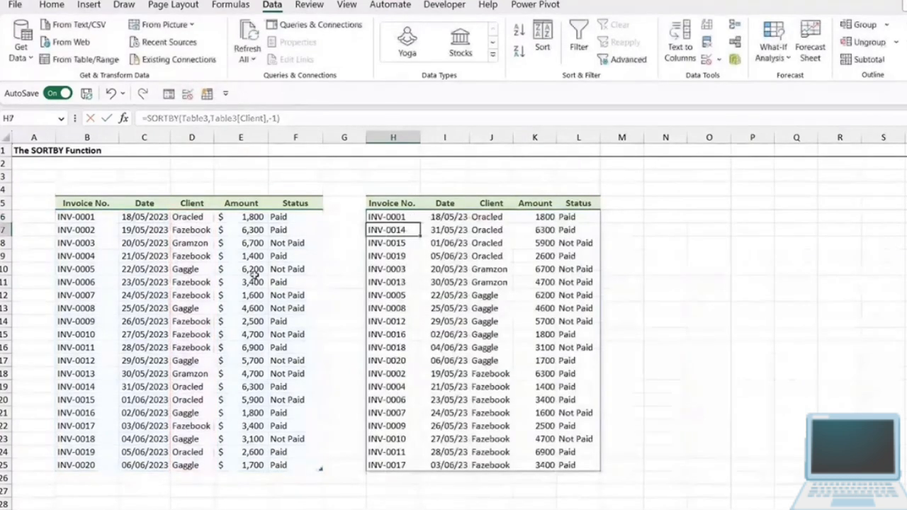
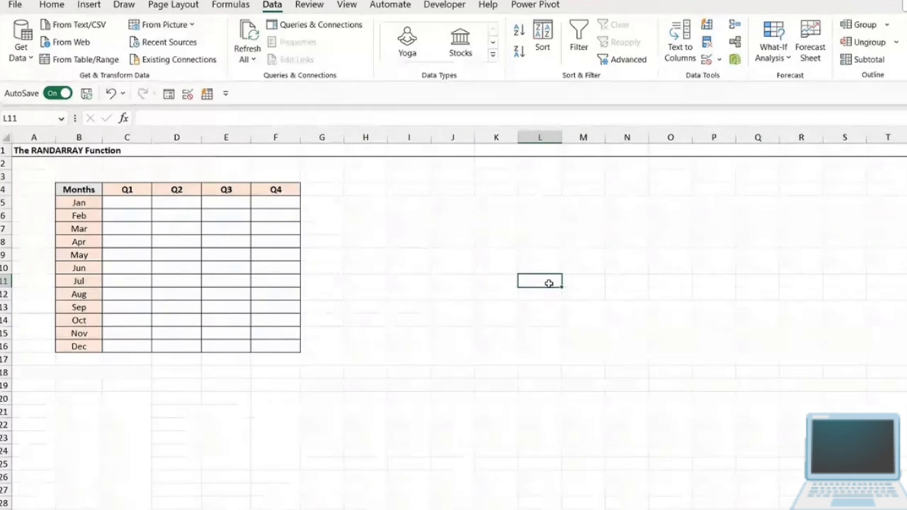
- Examine the table's month labels in B5:B16, quarter headings in C4:F4, and empty body range C5:F16
click(498, 246)
click(127, 204)
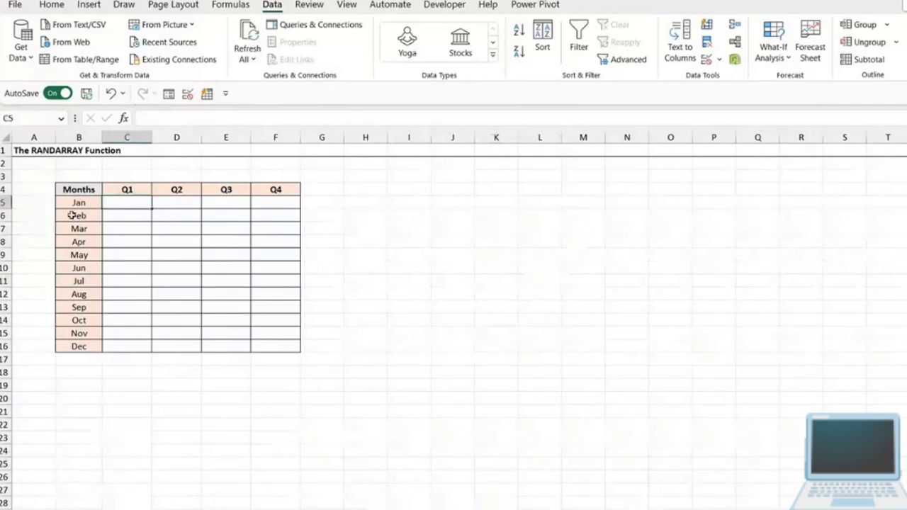
click(83, 203)
key(ctrl+shift+Down)
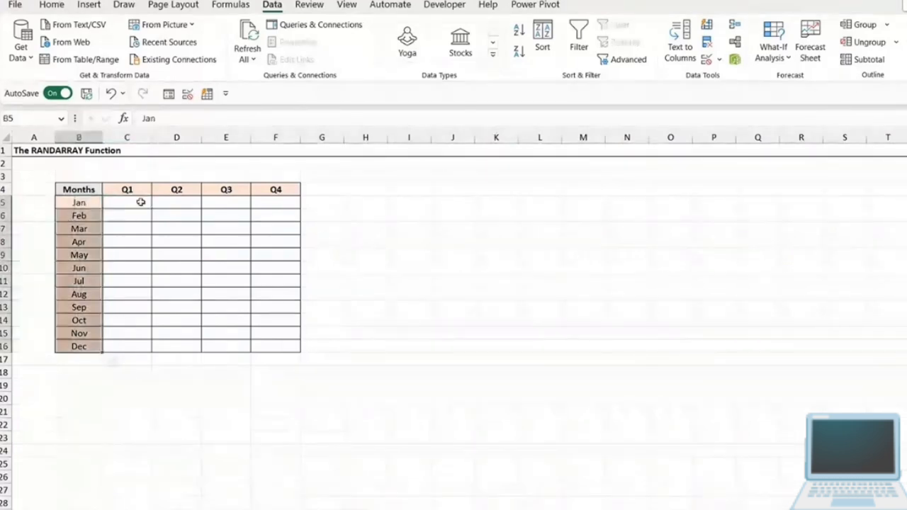
drag(131, 190, 276, 190)
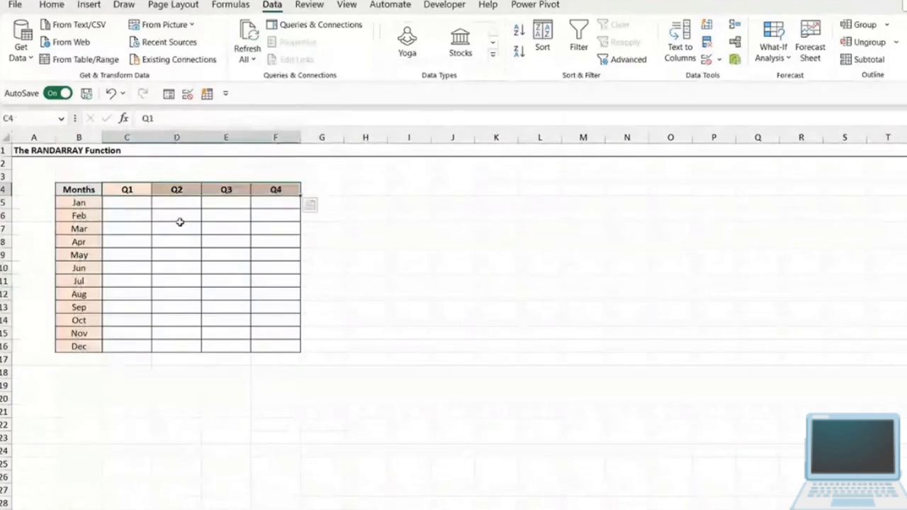
drag(126, 202, 276, 345)
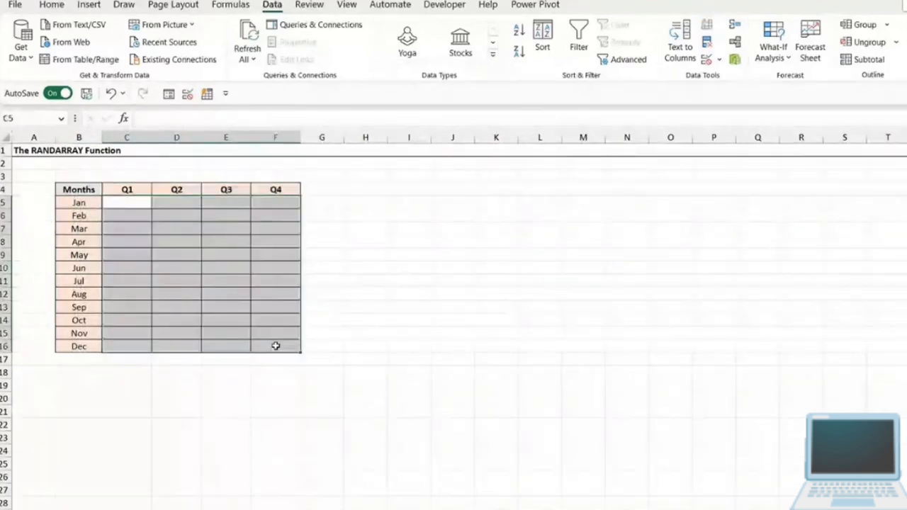
- Begin a RANDARRAY formula in C5 with 12 rows and 4 columns
click(133, 205)
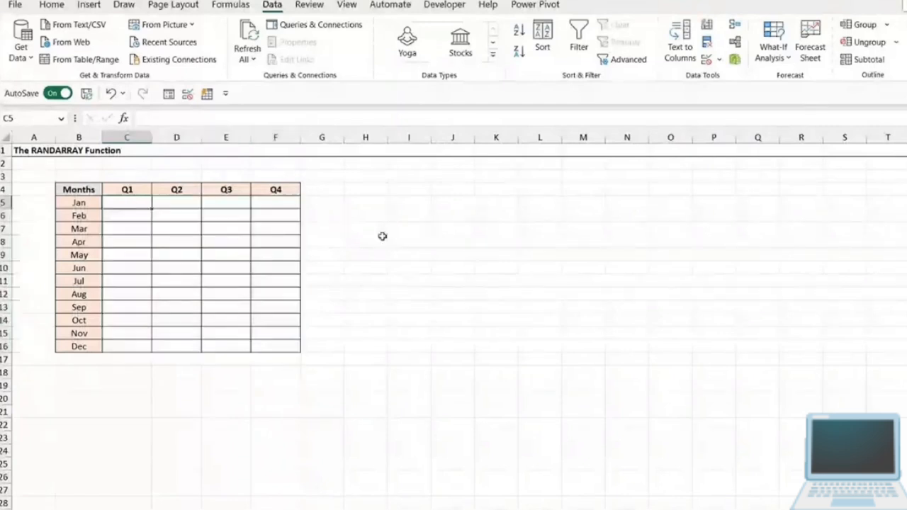
text(=RANDARRAY()
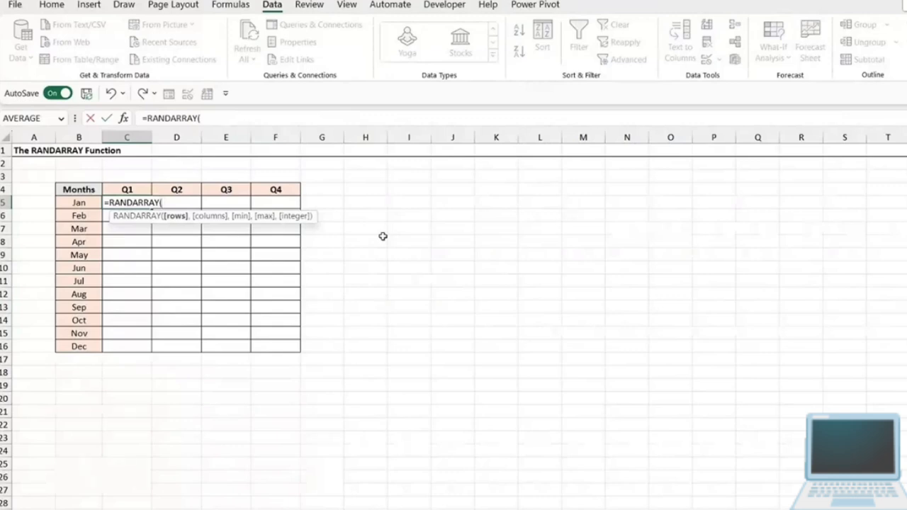
text(12)
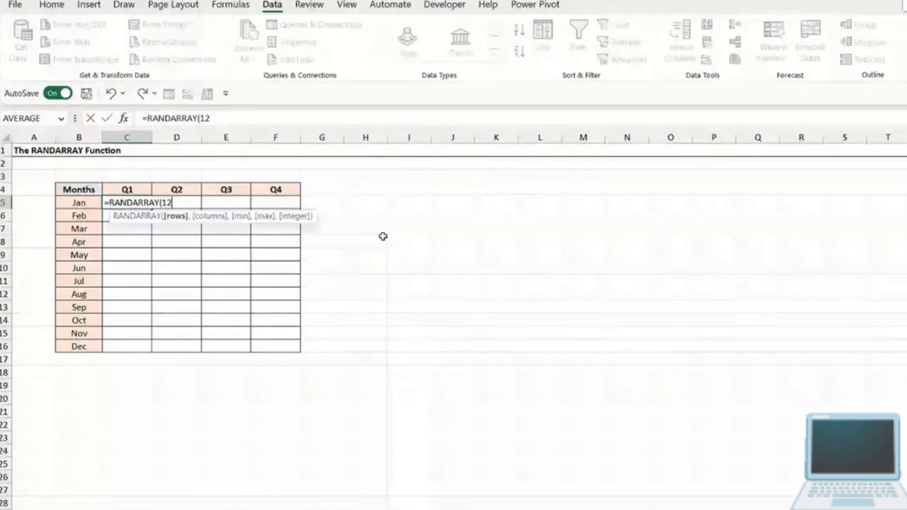
text(,)
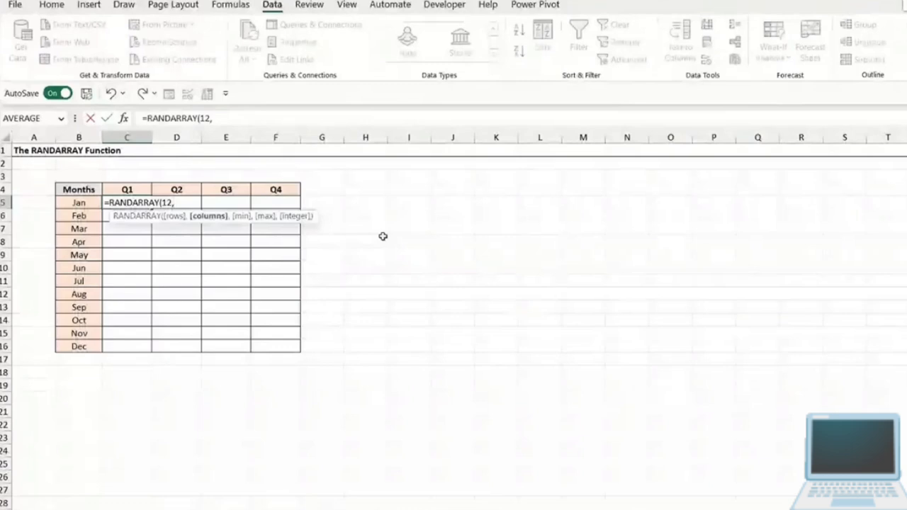
text(4,)
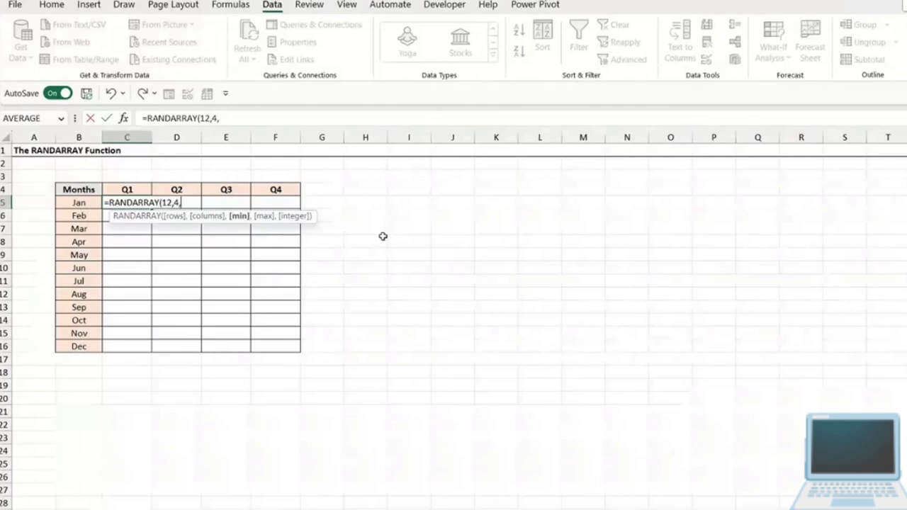
- Set the RANDARRAY minimum to 100, the maximum to 200 and the integer argument to TRUE, and complete the formula
text(100,2)
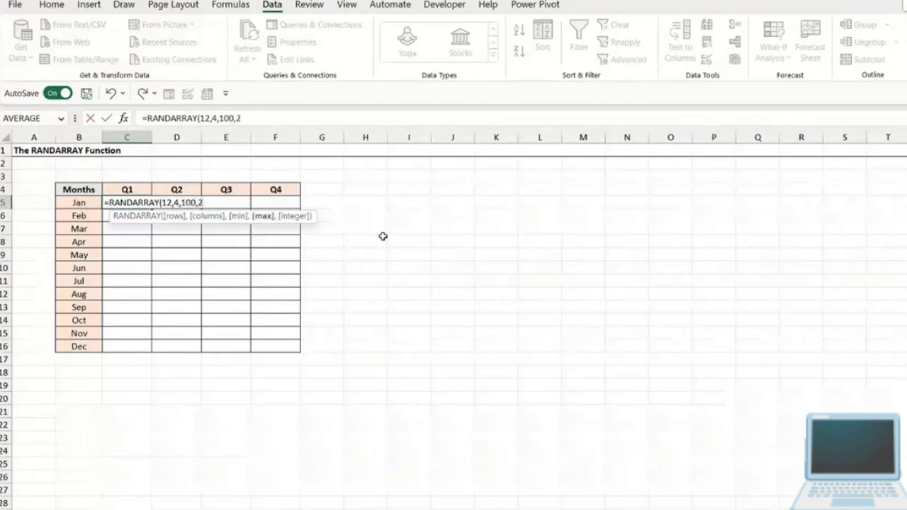
text(00,)
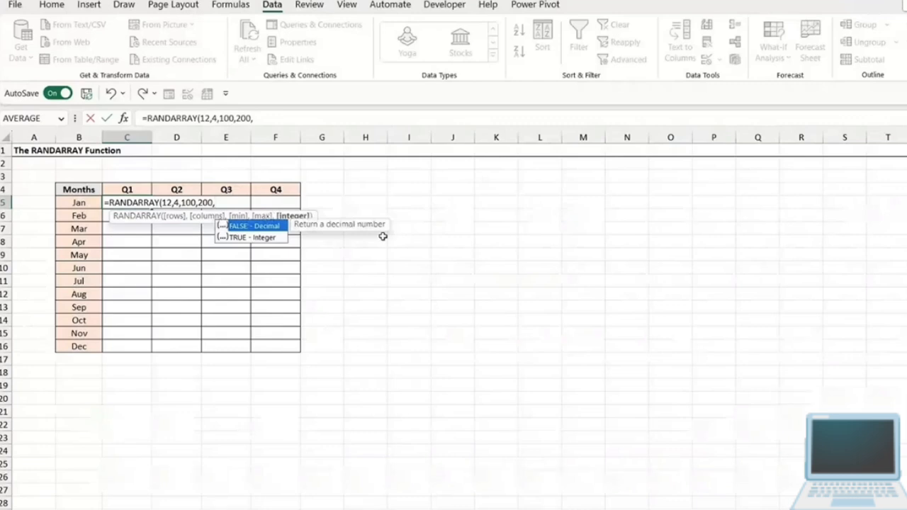
text(TRUE))
key(Return)
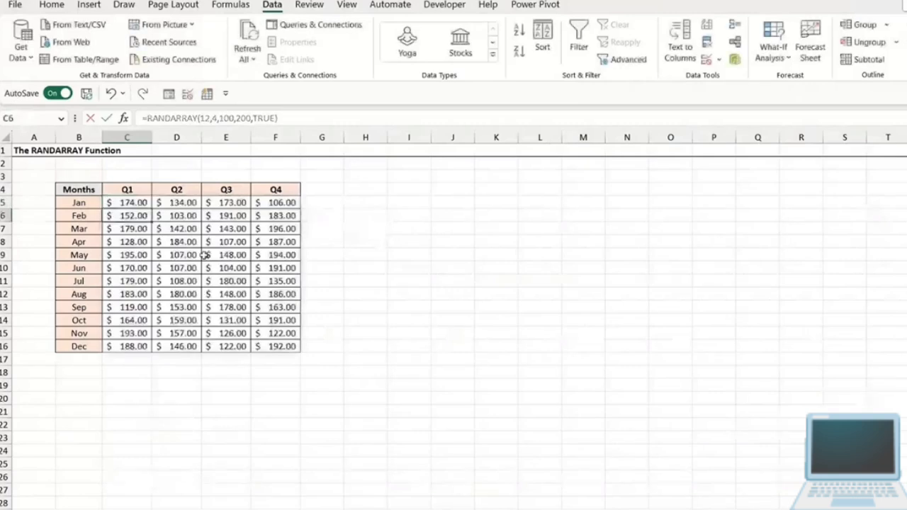
- Apply the General number format to the RANDARRAY results in C5:F16
key(Down)
key(Right)
click(148, 203)
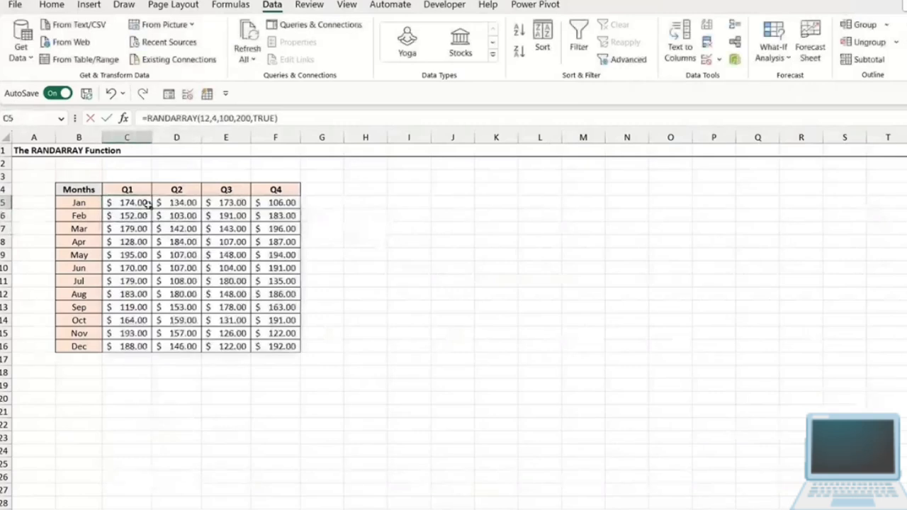
drag(148, 204, 272, 346)
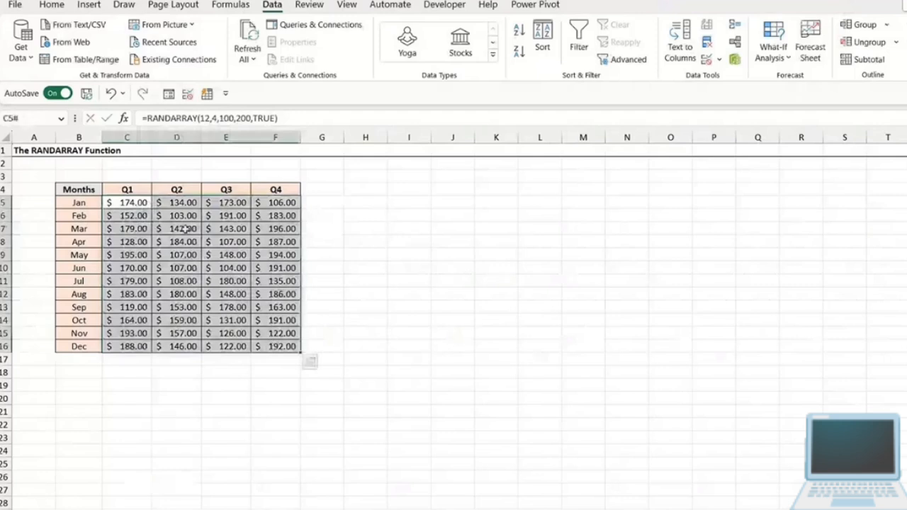
click(53, 6)
key(ctrl+shift+asciitilde)
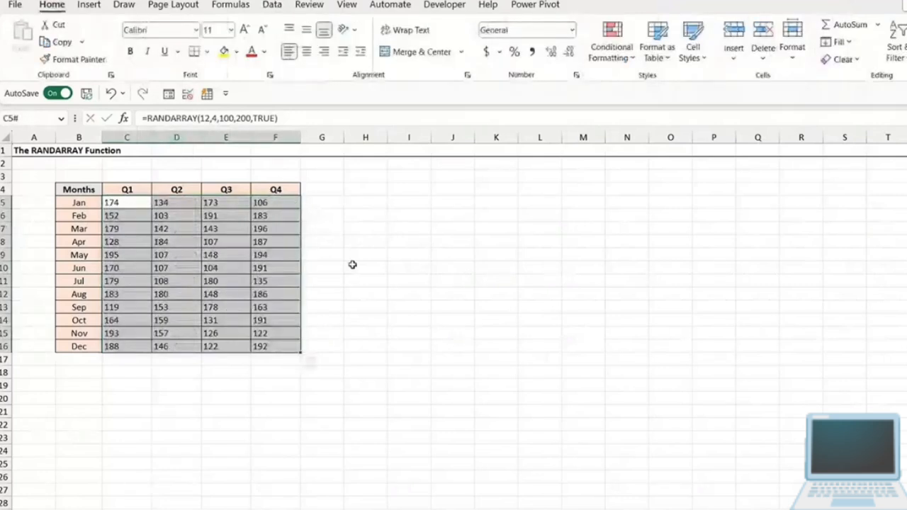
- Apply the Accounting number format with dollar signs to the RANDARRAY results in C5:F16
click(181, 254)
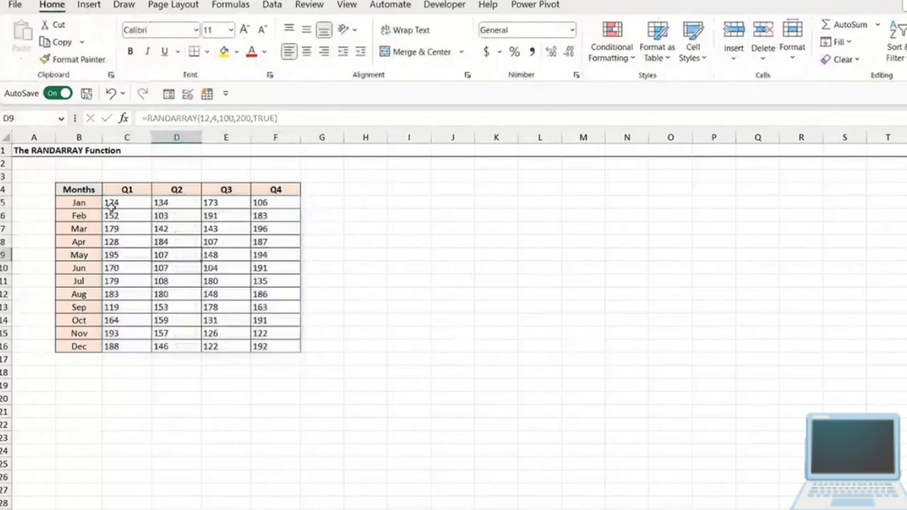
drag(111, 206, 291, 347)
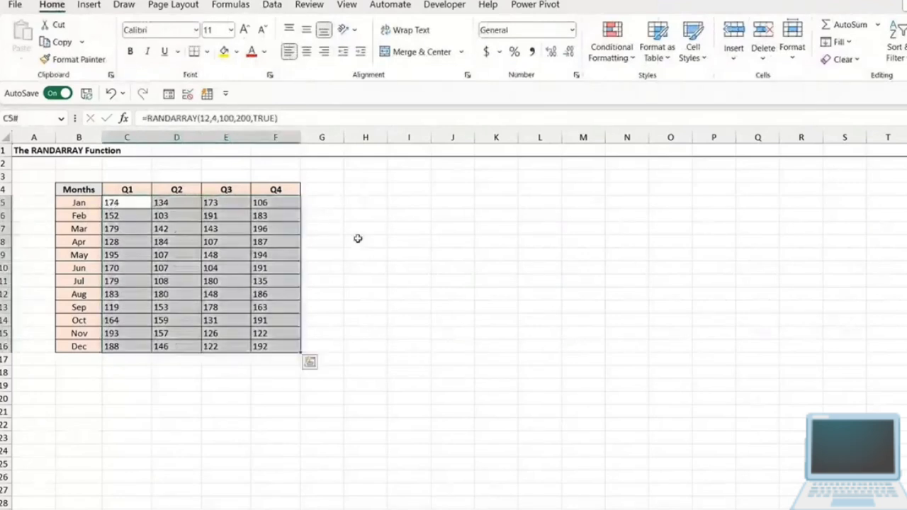
click(486, 54)
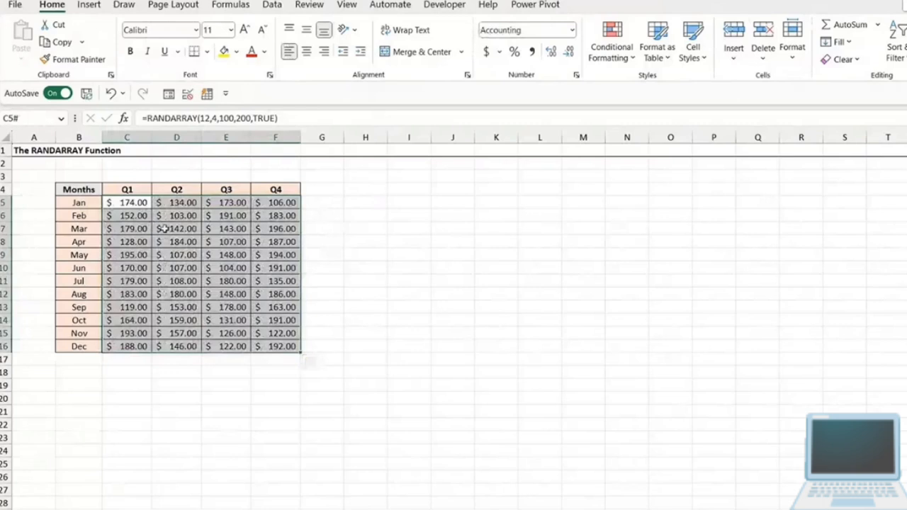
click(350, 240)
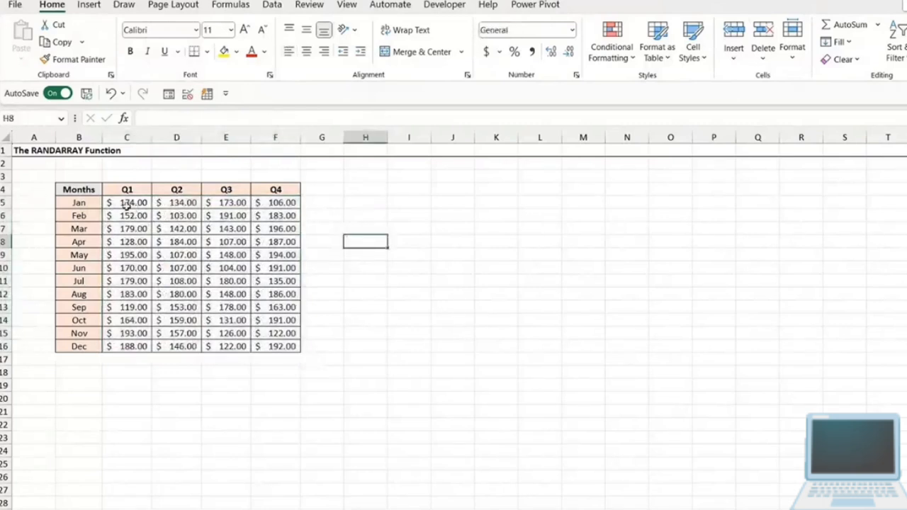
- Delete the RANDARRAY formula in C5 and begin a new RANDARRAY formula in the same cell
click(128, 203)
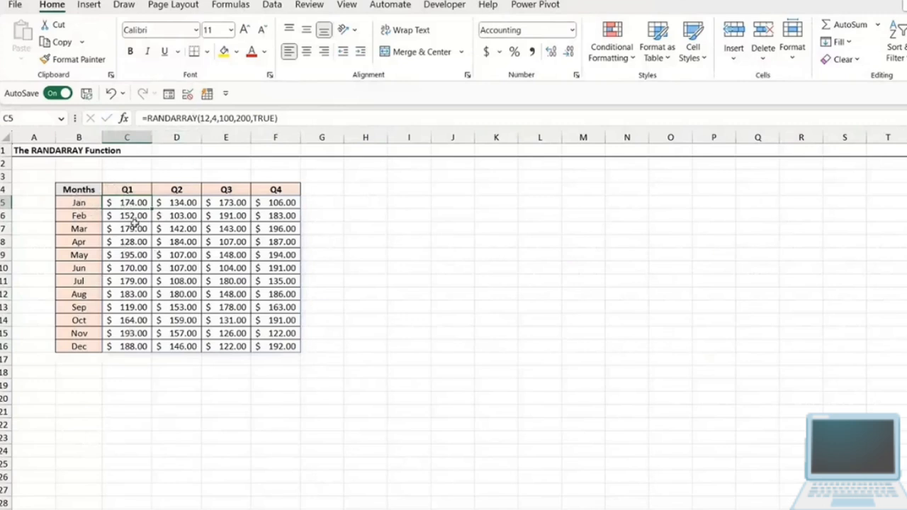
key(Delete)
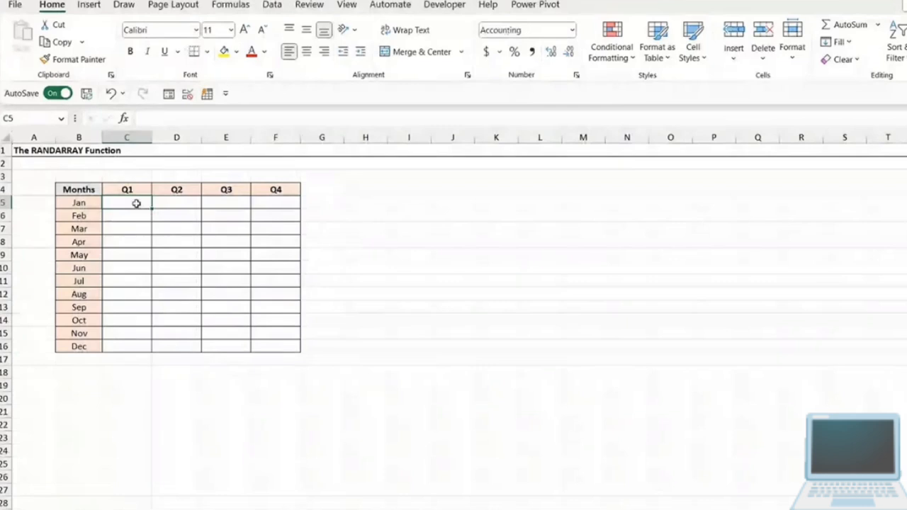
text(=R)
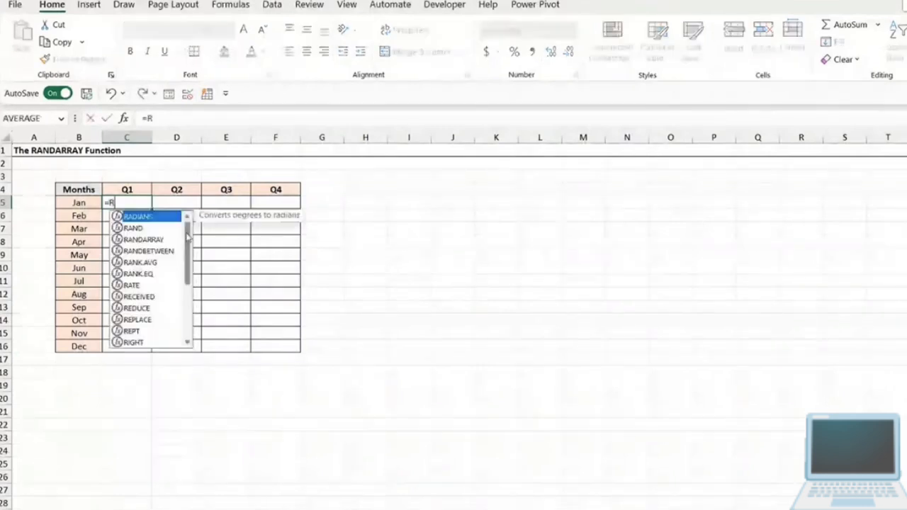
text(AND)
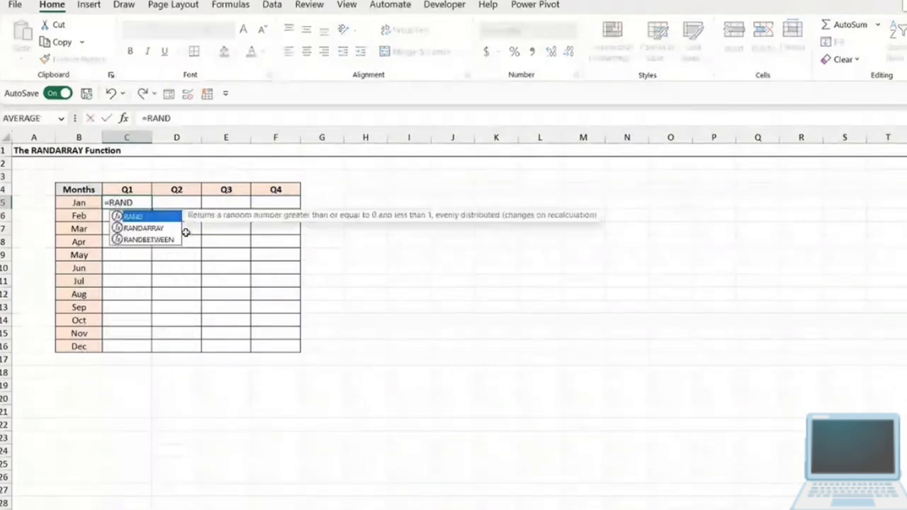
key(Down)
key(Tab)
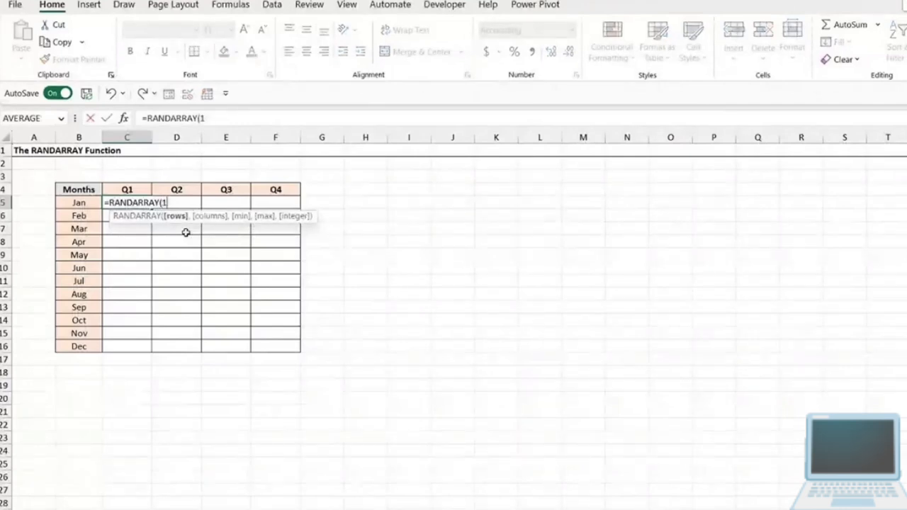
- Use COUNTA of the month labels in B5:B16 as the rows argument of the RANDARRAY formula
text(counta)
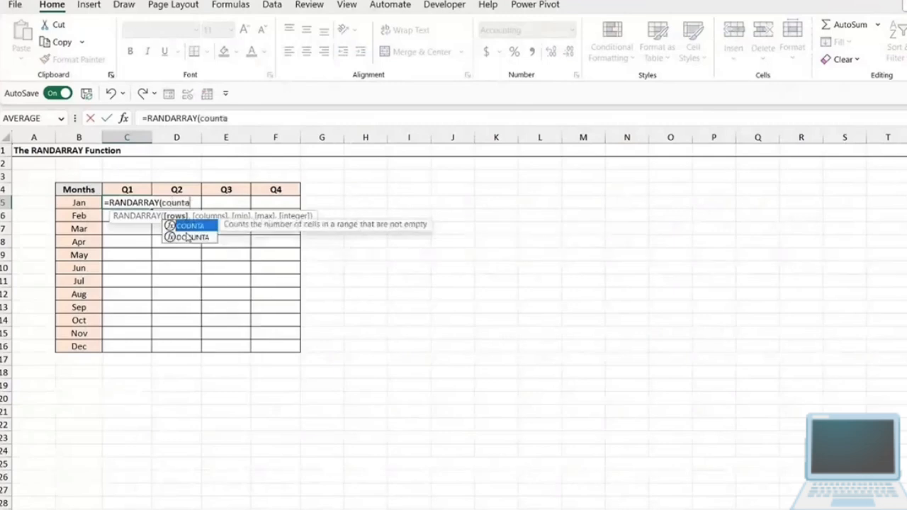
key(Tab)
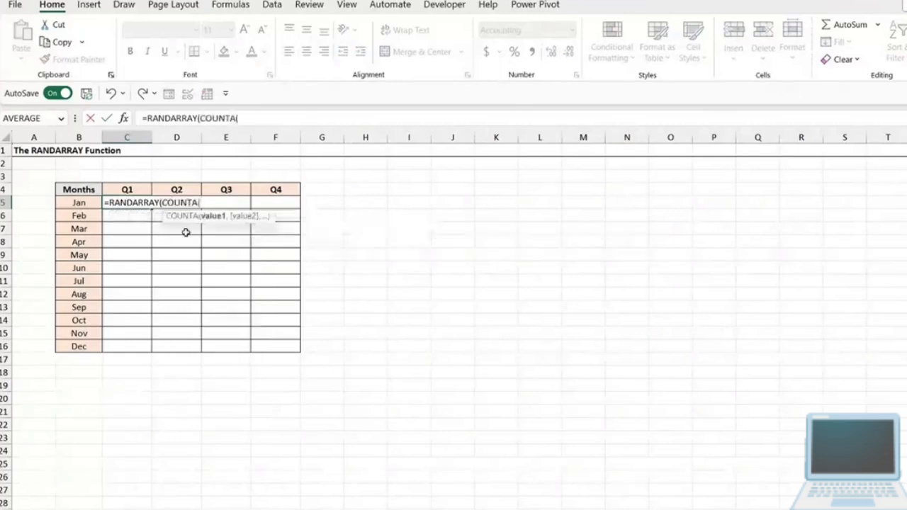
click(80, 201)
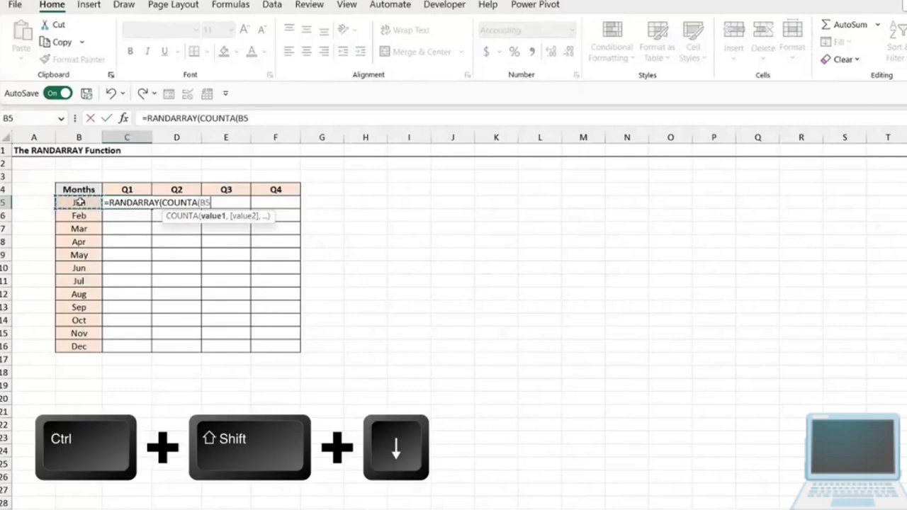
key(ctrl+shift+Down)
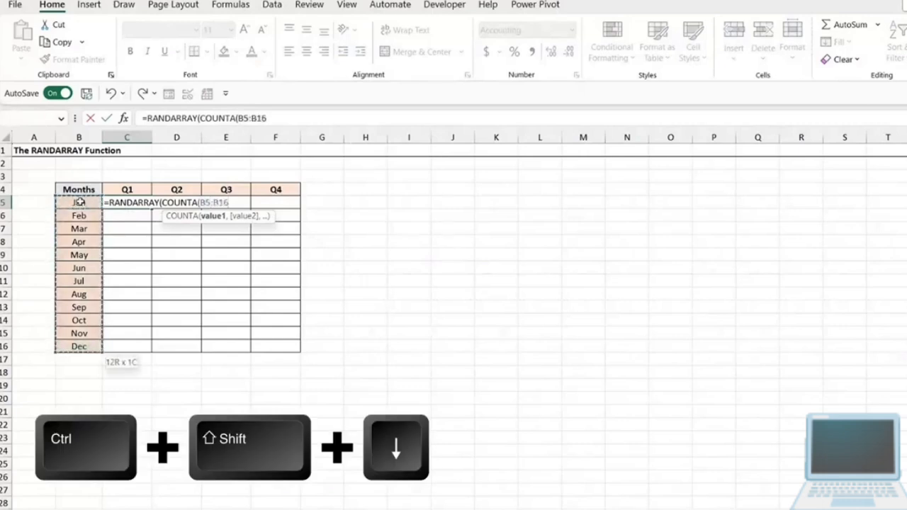
text())
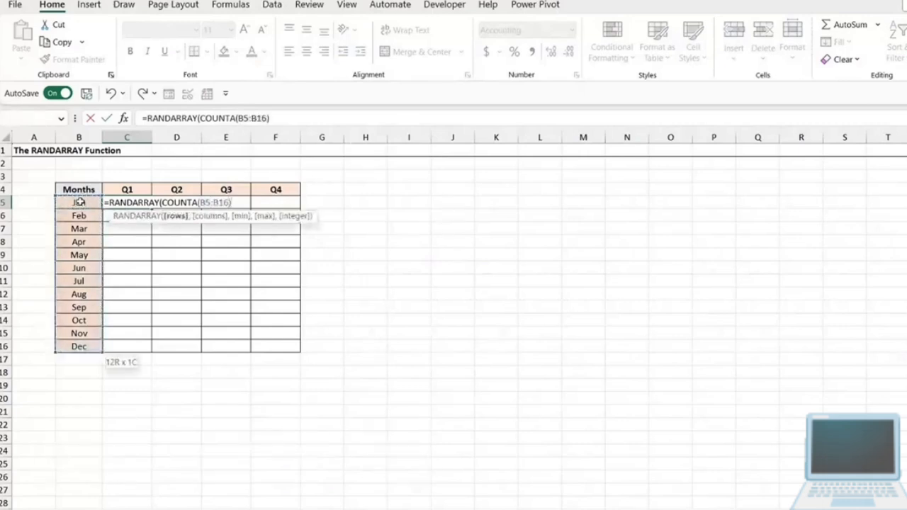
text(,)
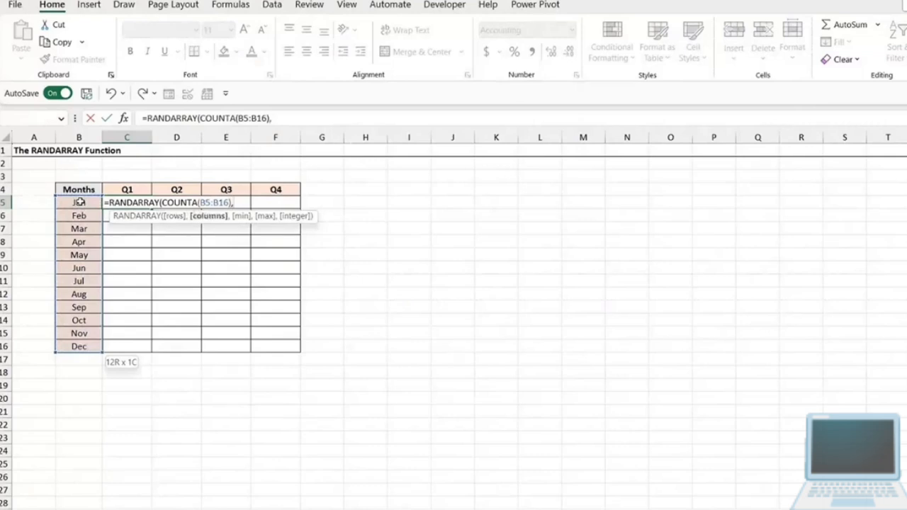
text(COUNTA()
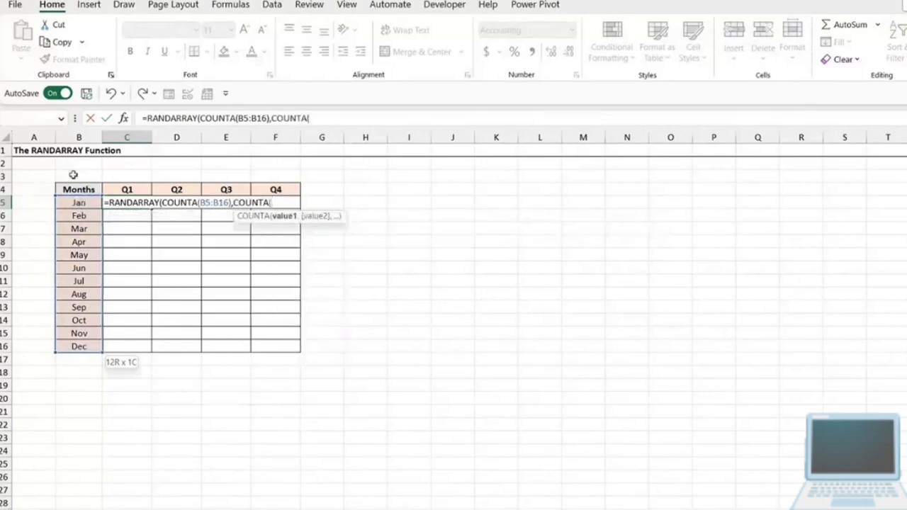
- Use COUNTA of the quarter headings in C4:F4 as the columns argument of the RANDARRAY formula
click(116, 187)
drag(116, 186, 287, 189)
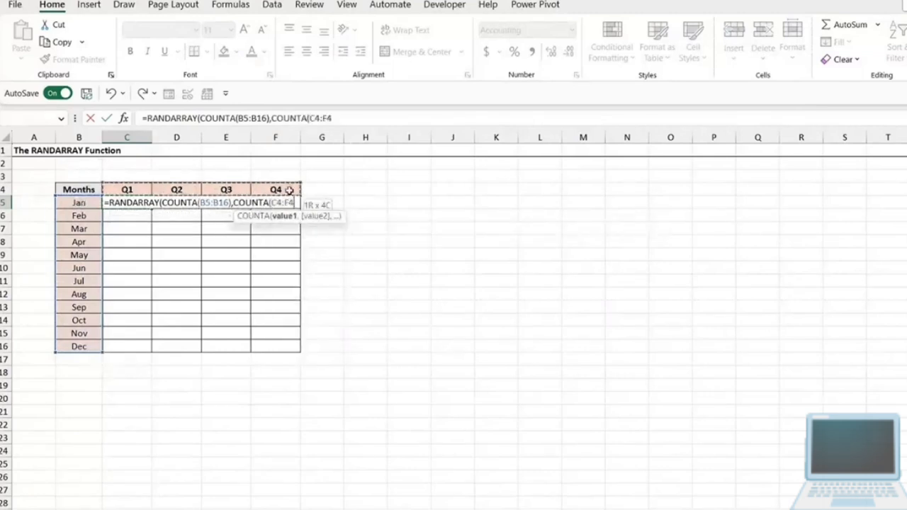
text(),)
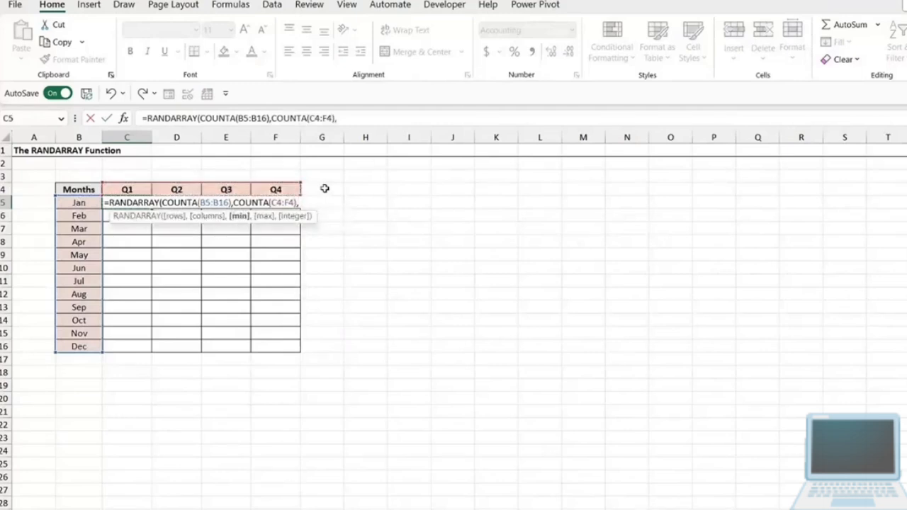
text(100,200)
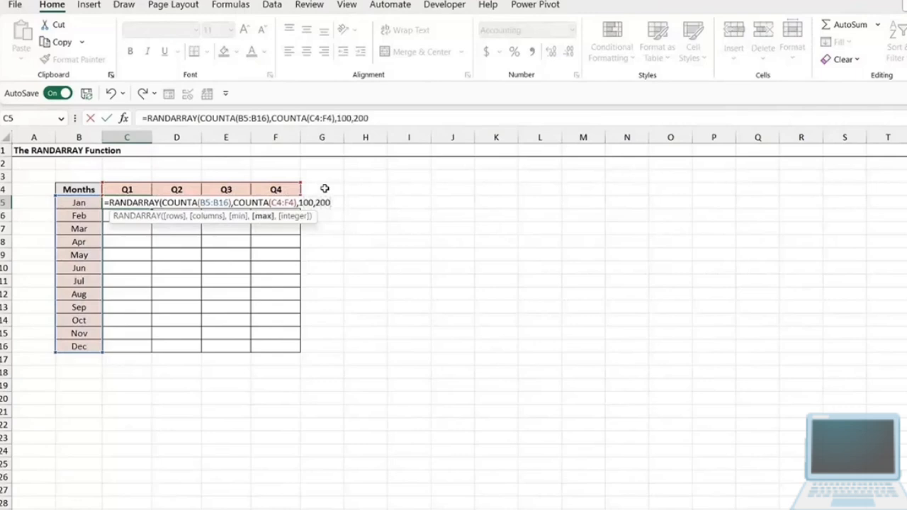
text(,)
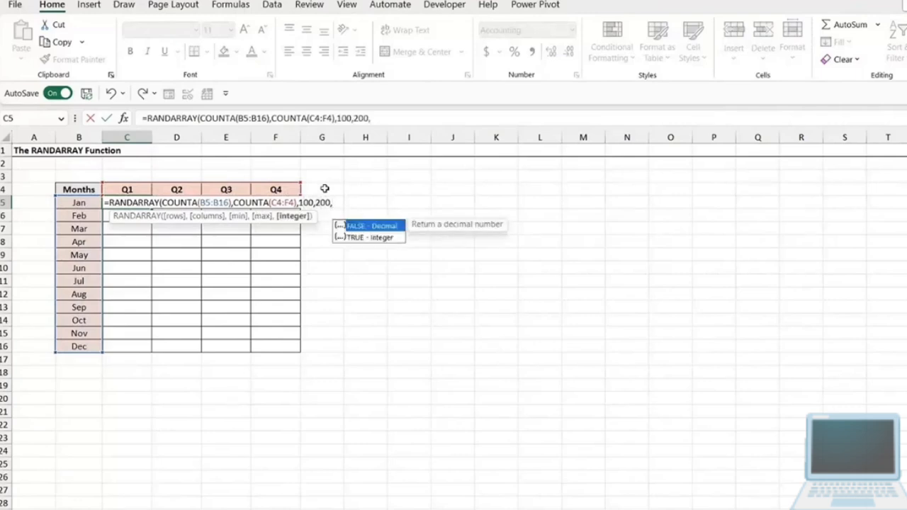
text(FALSE))
- Complete the RANDARRAY formula in C5 with minimum 100, maximum 200 and FALSE for decimal numbers
key(Return)
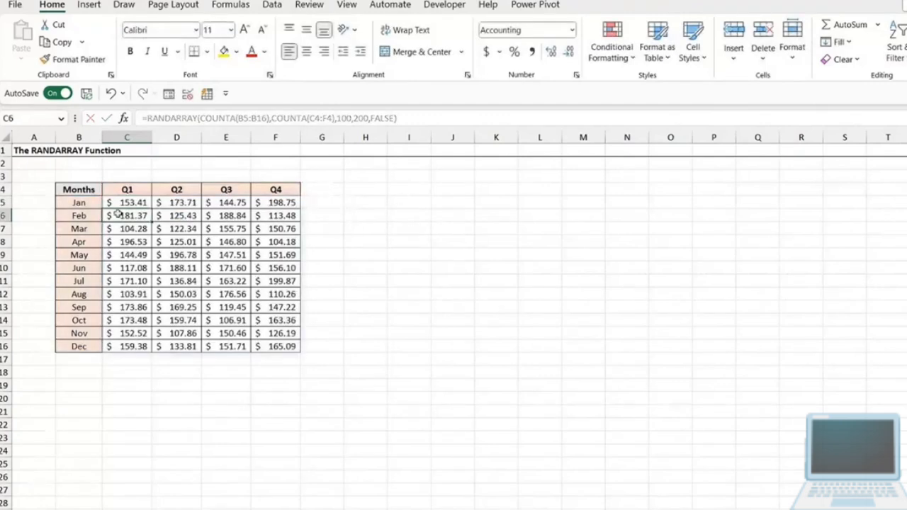
drag(210, 207, 135, 205)
click(543, 298)
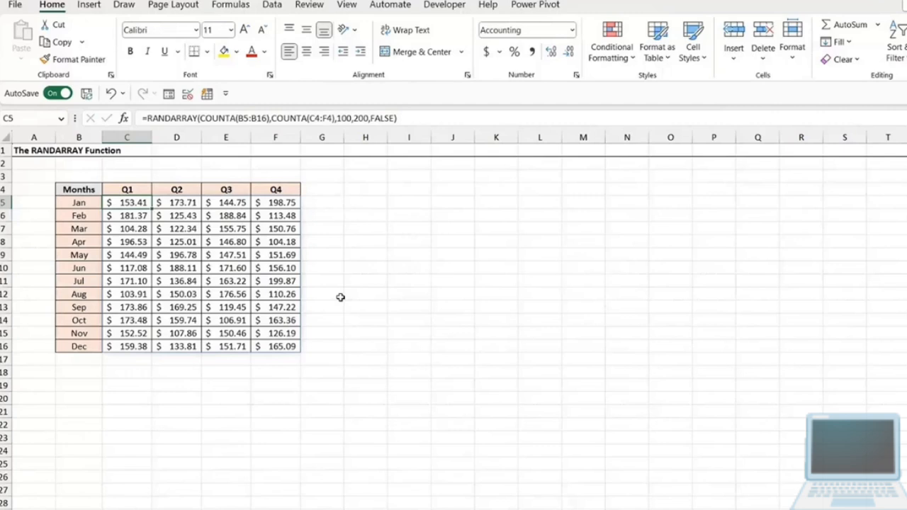
click(217, 229)
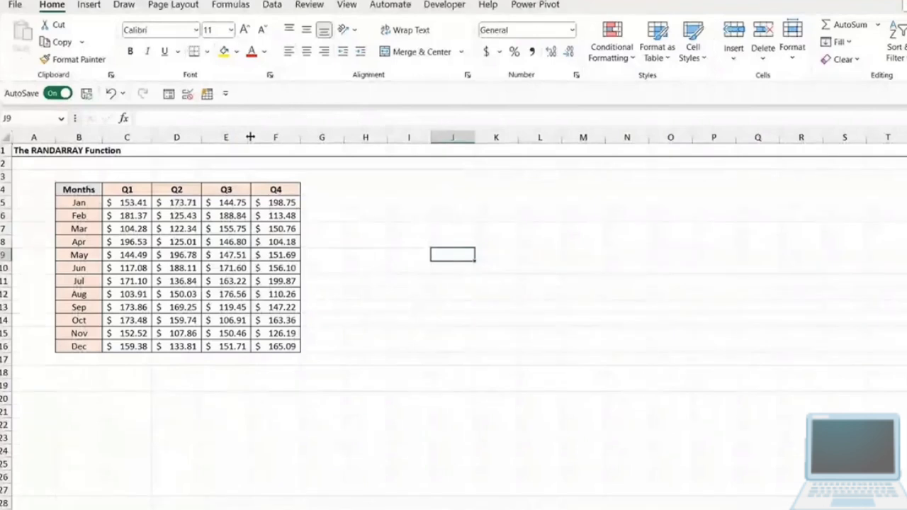
- Fit the widths of columns D and E to their contents, repeating the autofit on column D to recalculate the random values
drag(250, 137, 194, 137)
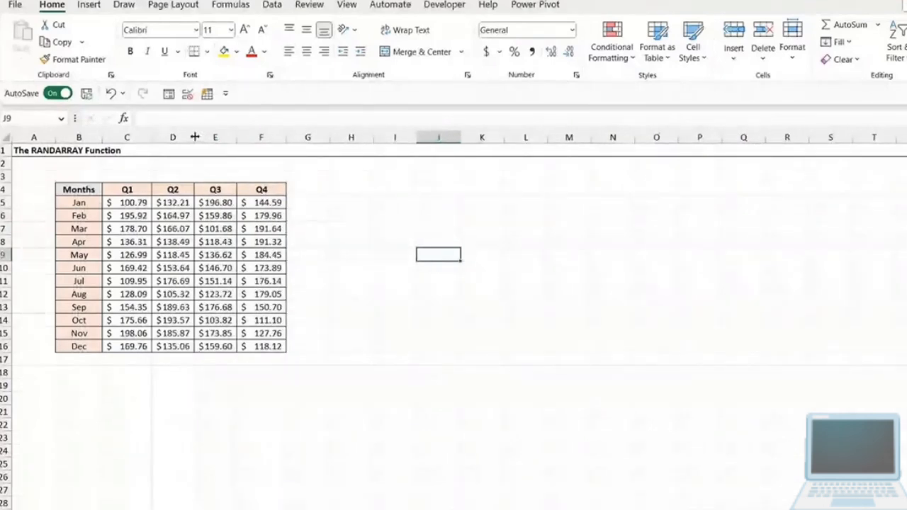
double_click(195, 137)
double_click(195, 137)
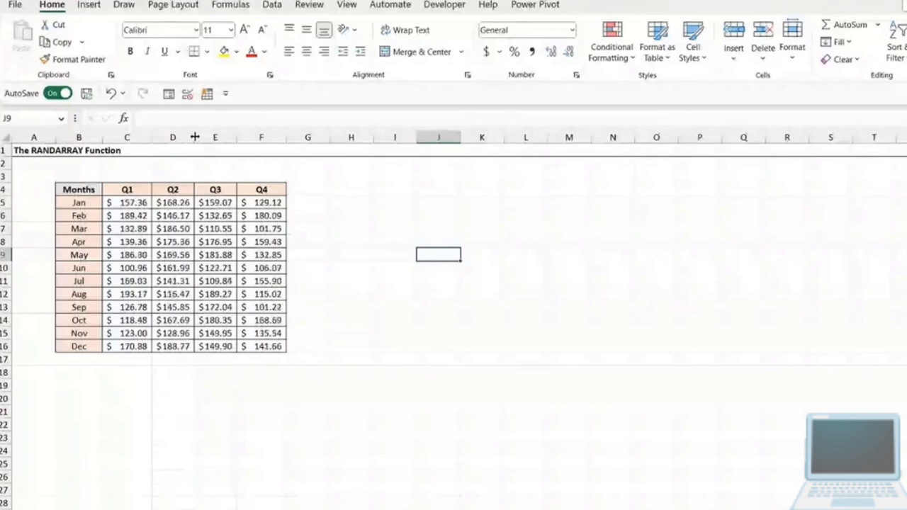
double_click(194, 136)
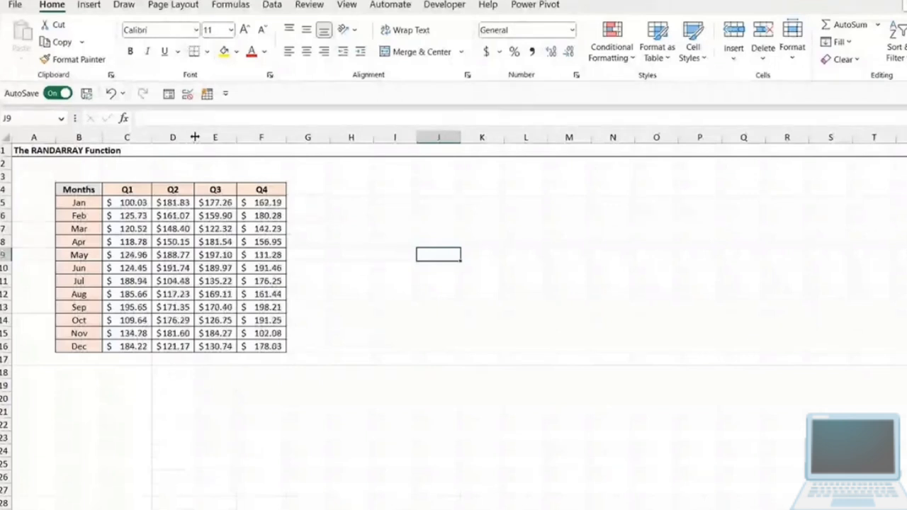
double_click(195, 136)
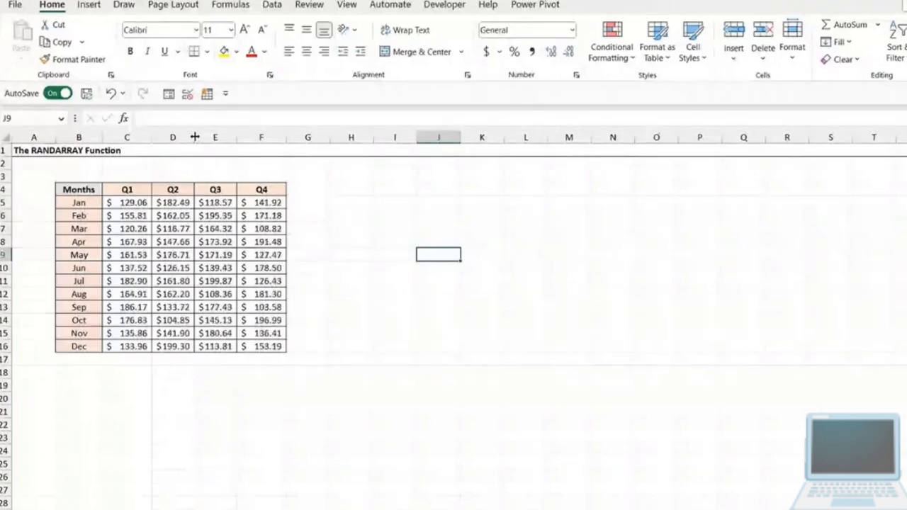
double_click(195, 137)
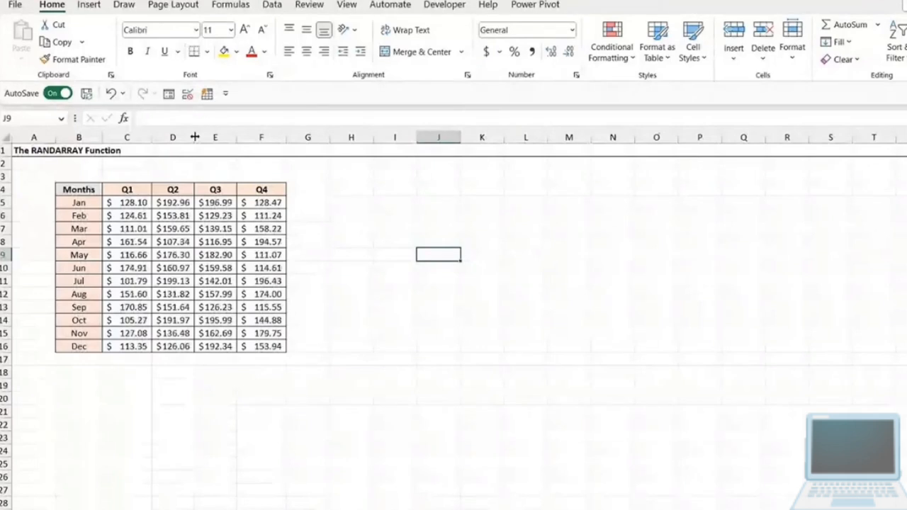
- Widen the Q3 and Q4 columns of the table slightly
click(394, 228)
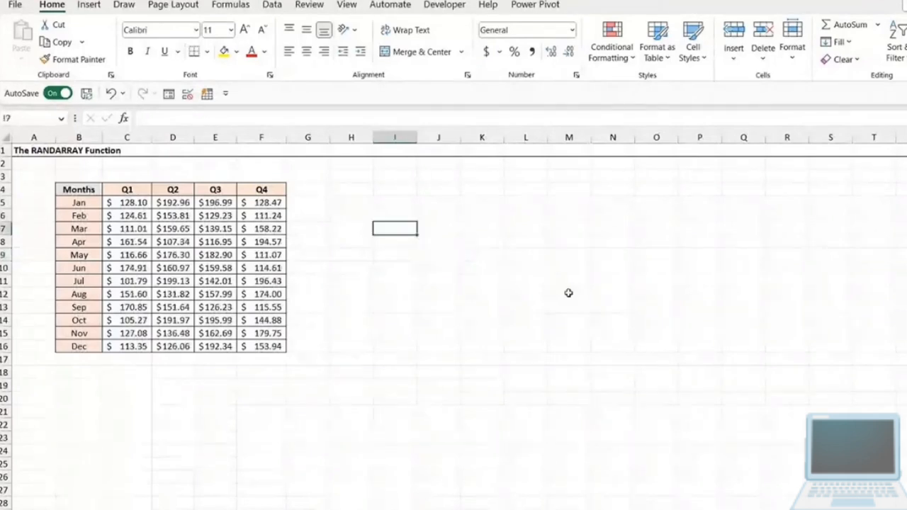
click(569, 242)
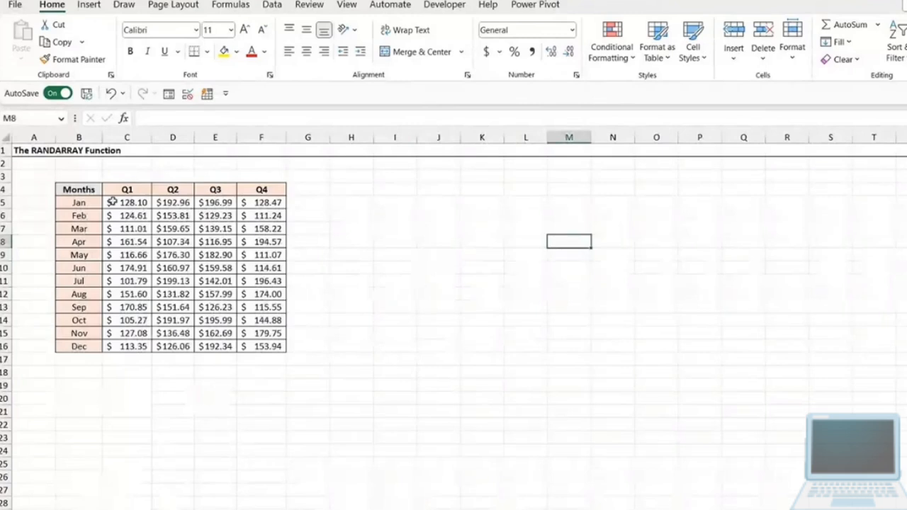
drag(111, 202, 265, 345)
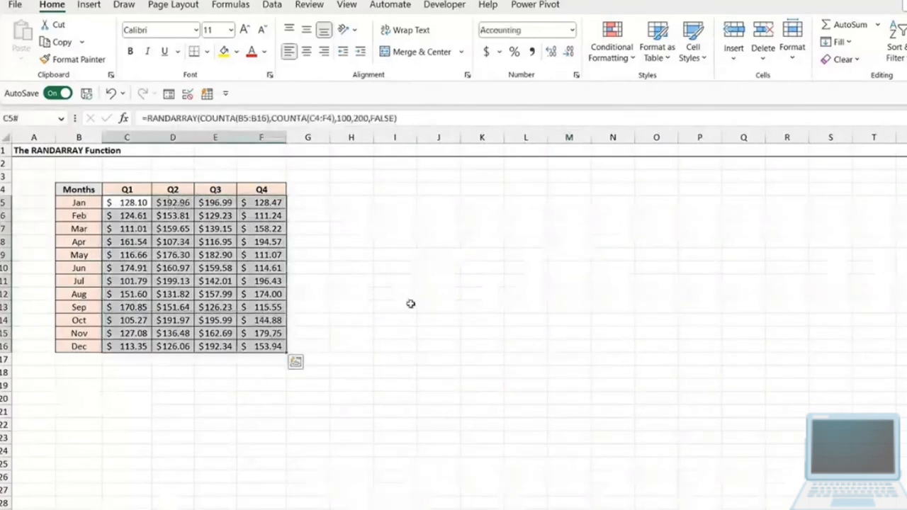
click(417, 296)
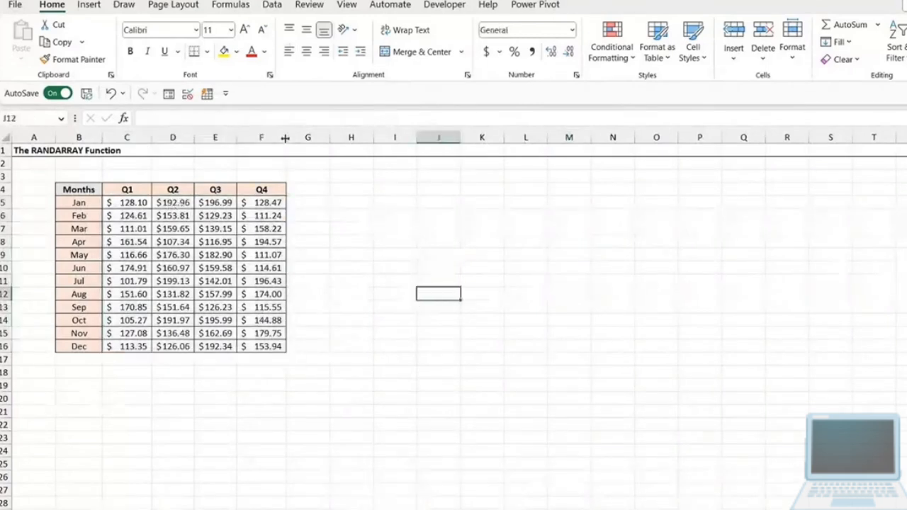
drag(286, 138, 242, 137)
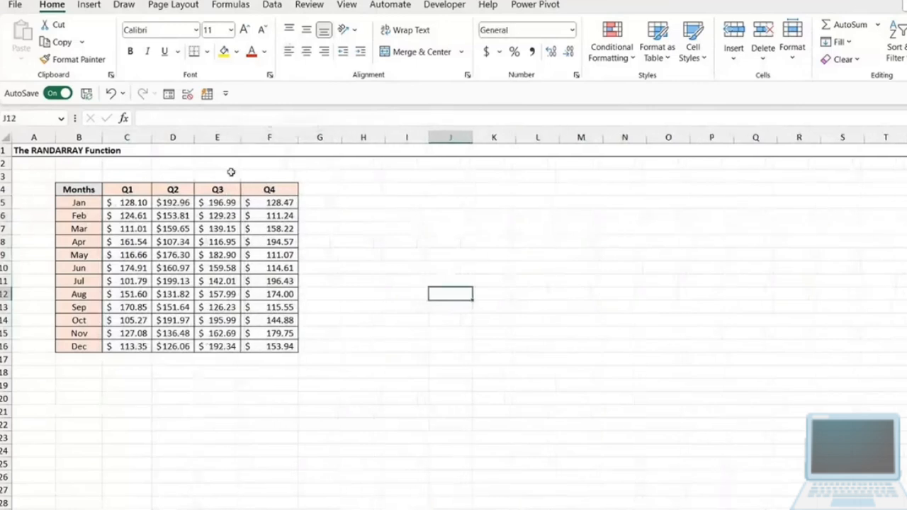
- Replace the RANDARRAY results in C5:F16 with static values by copying the range and pasting values only over it
click(217, 229)
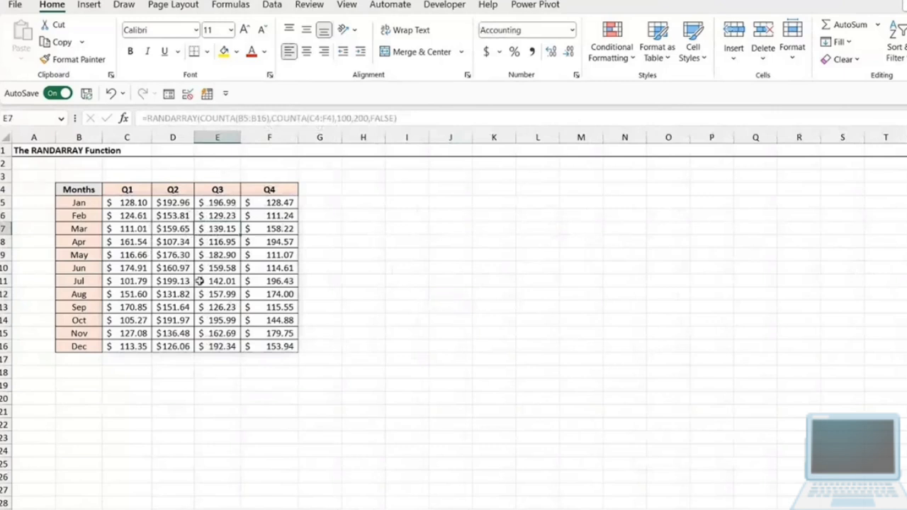
click(176, 230)
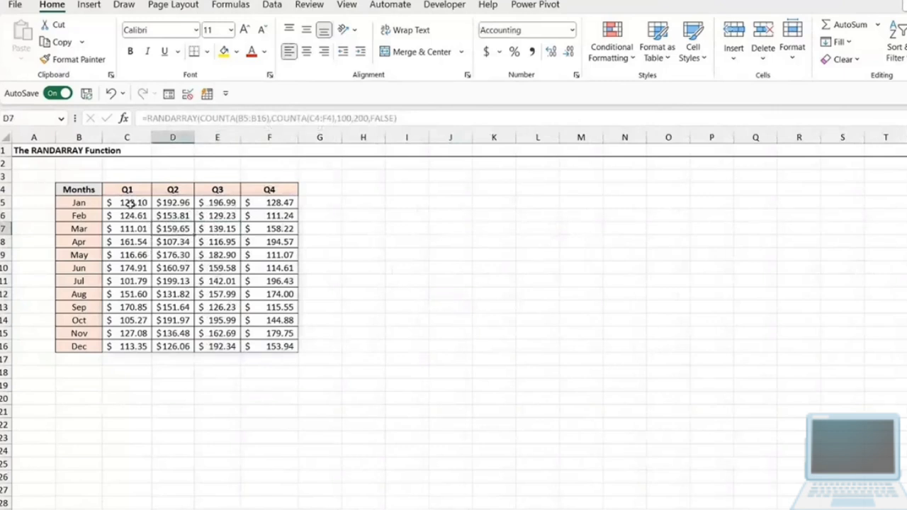
drag(121, 203, 269, 347)
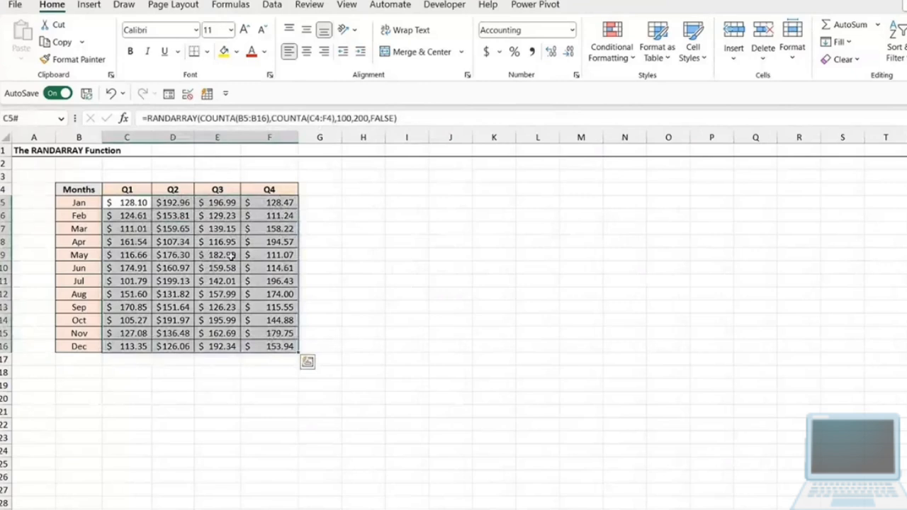
key(ctrl+c)
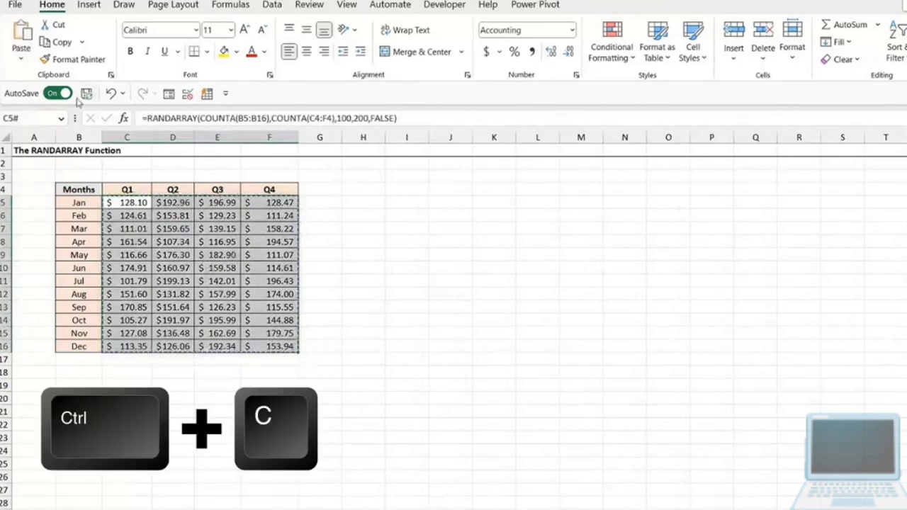
click(21, 58)
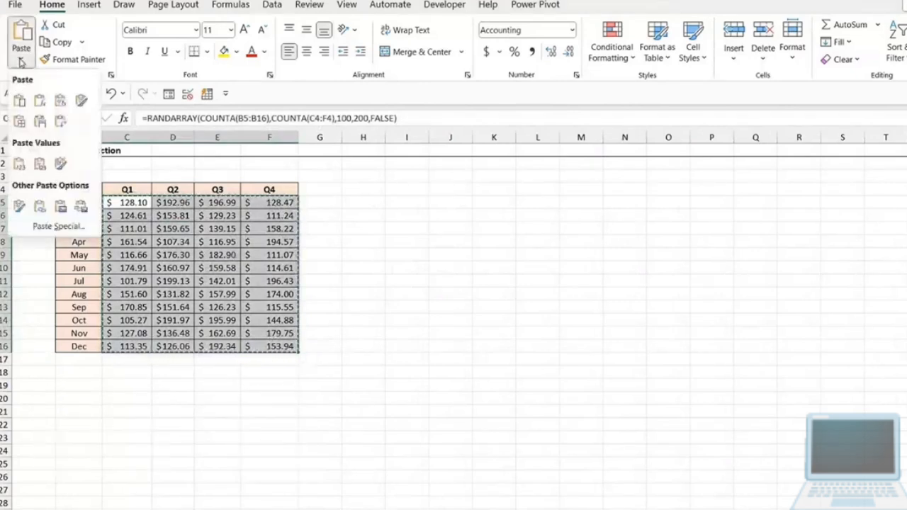
click(19, 164)
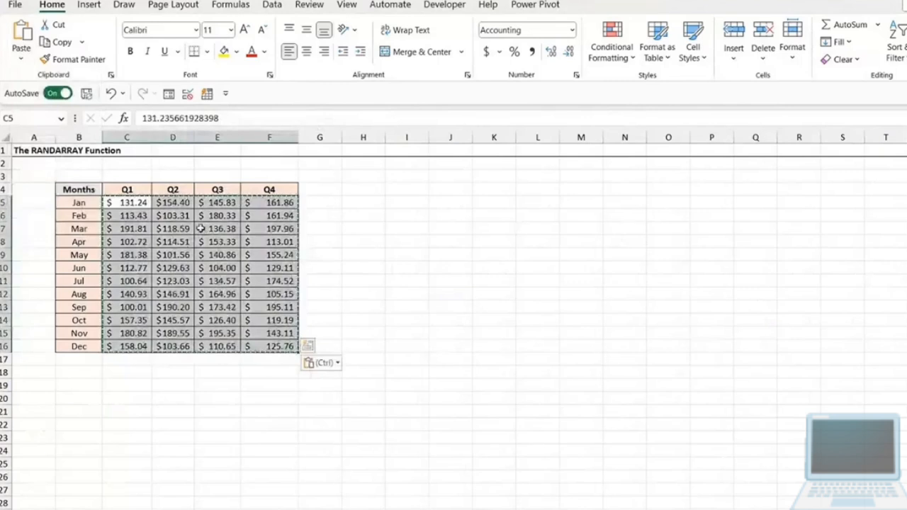
key(Escape)
click(174, 241)
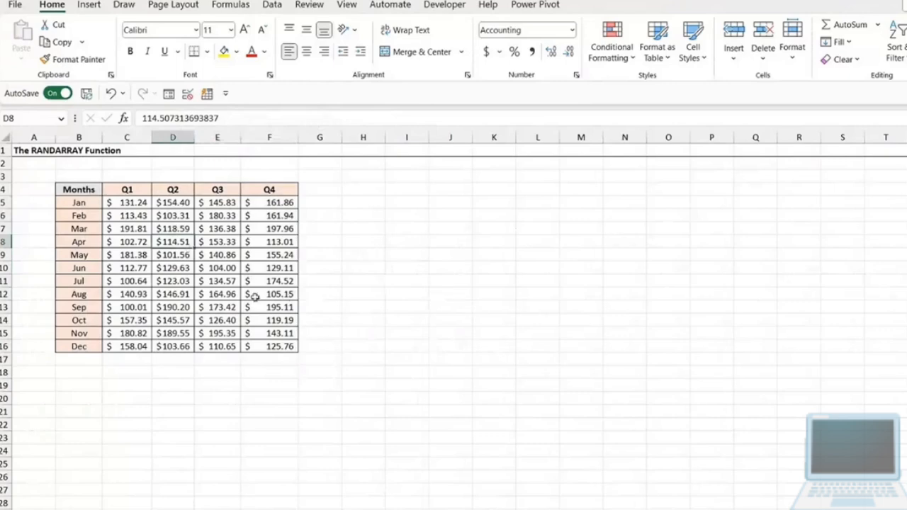
click(228, 283)
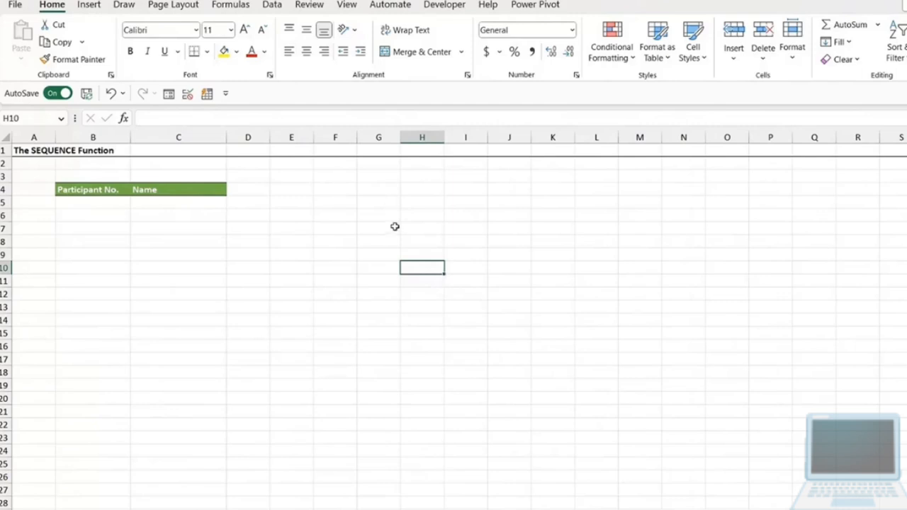
click(394, 227)
click(445, 227)
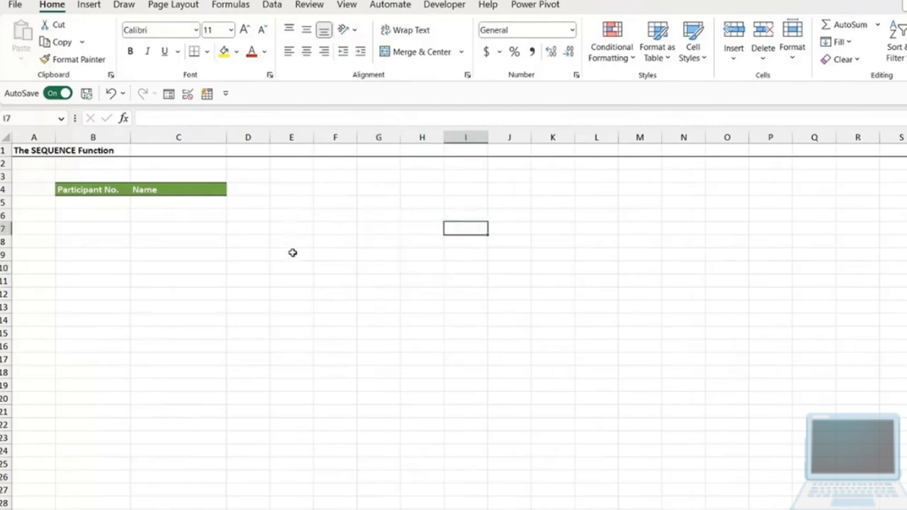
click(388, 265)
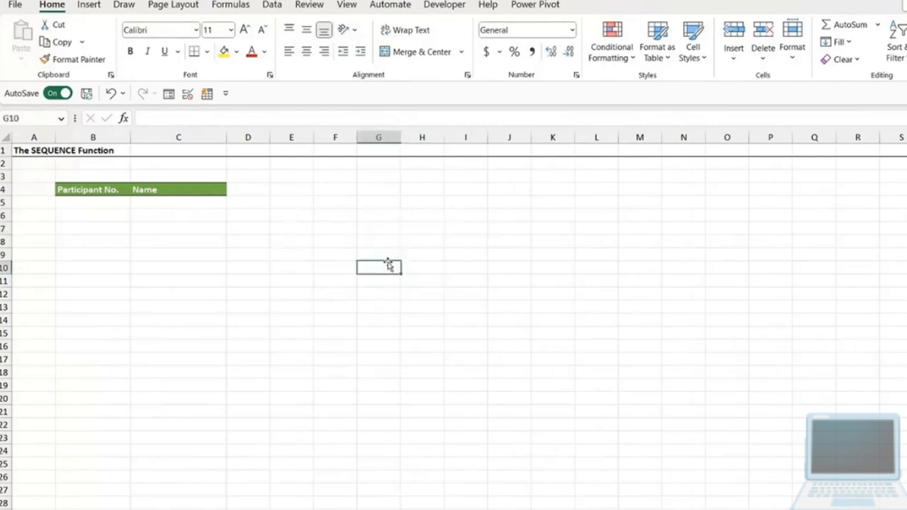
click(88, 204)
drag(156, 205, 159, 255)
drag(83, 203, 104, 251)
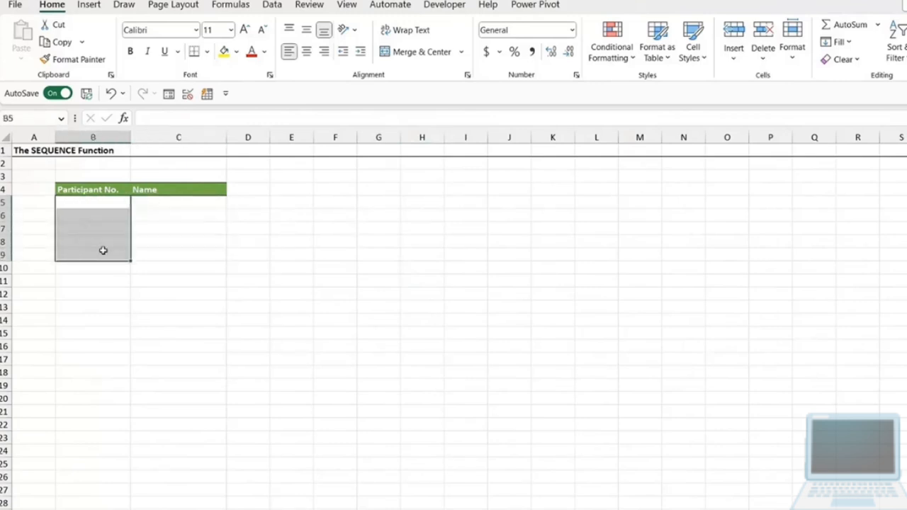
- Enter participant number 1 in B5 and the first participant's full name in C5
click(119, 203)
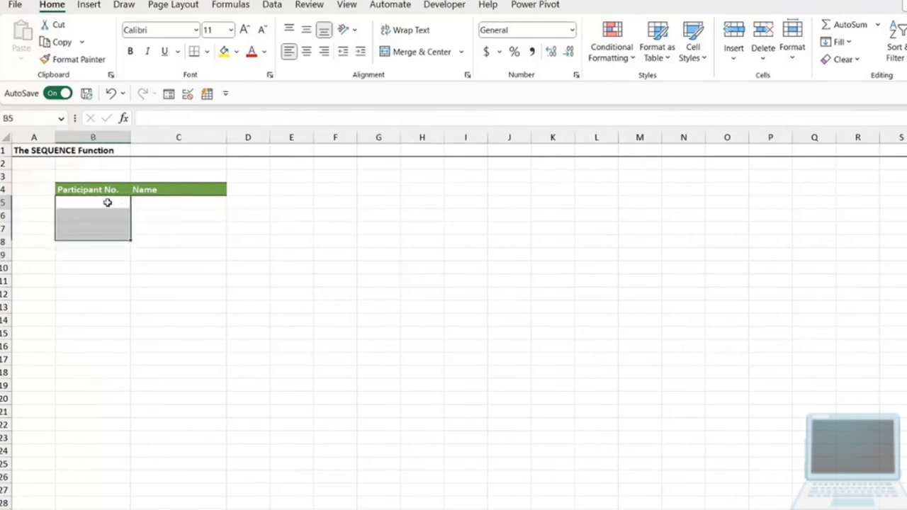
text(1)
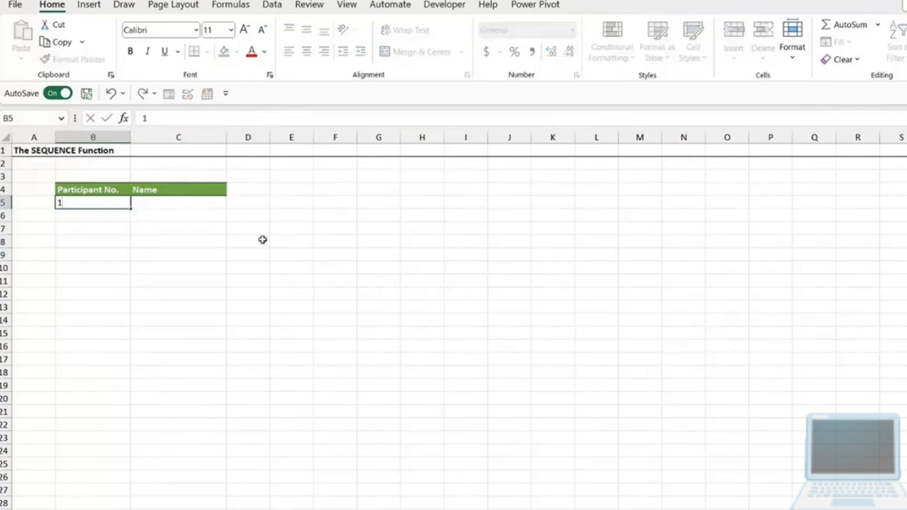
key(Tab)
text(Tom)
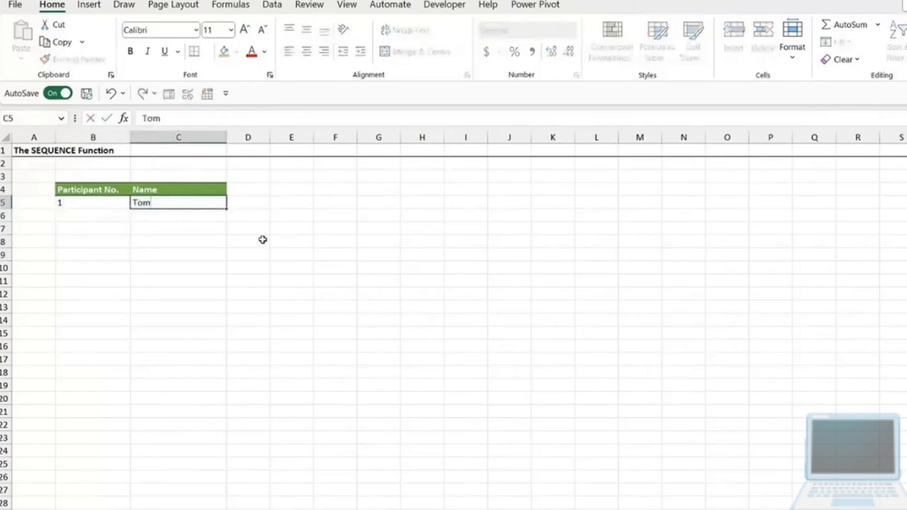
text( Bruise)
key(Return)
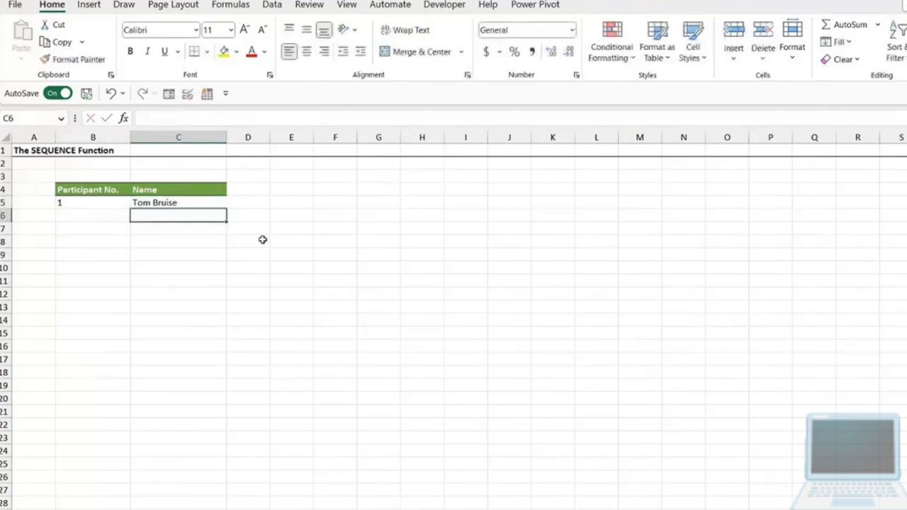
- Enter participant number 2 in B6 and the second participant's full name in C6
key(Left)
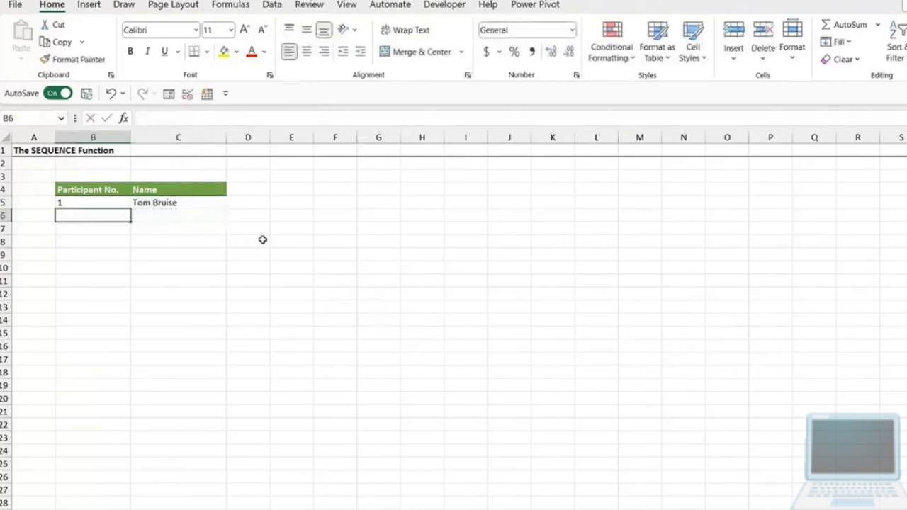
text(2)
key(Tab)
text(Emma Sc)
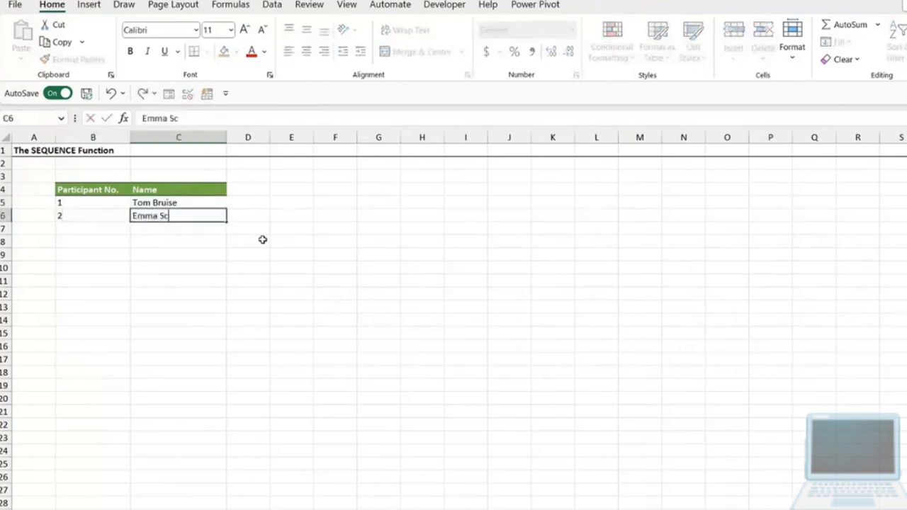
text(one)
key(Return)
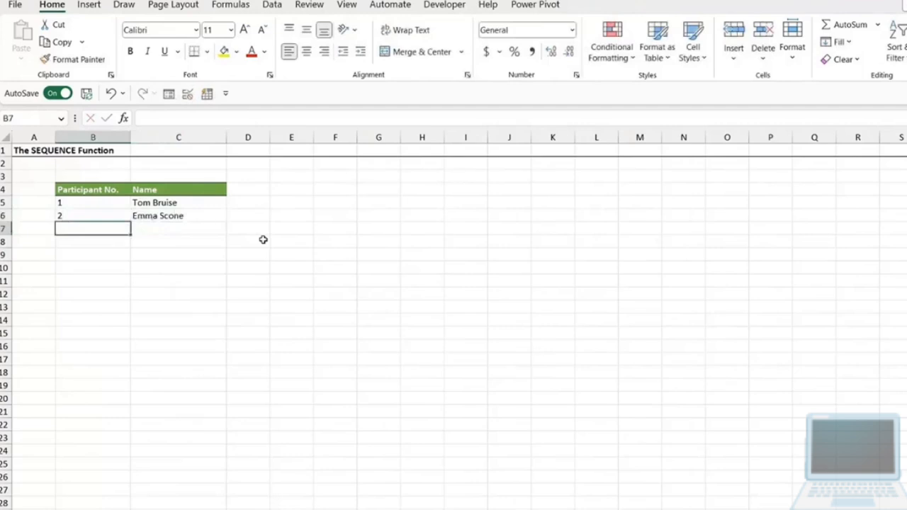
click(286, 255)
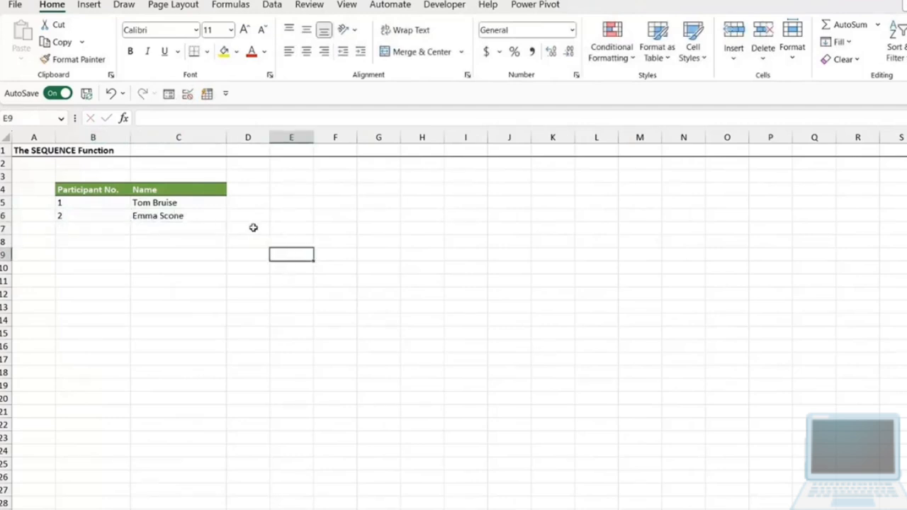
click(299, 218)
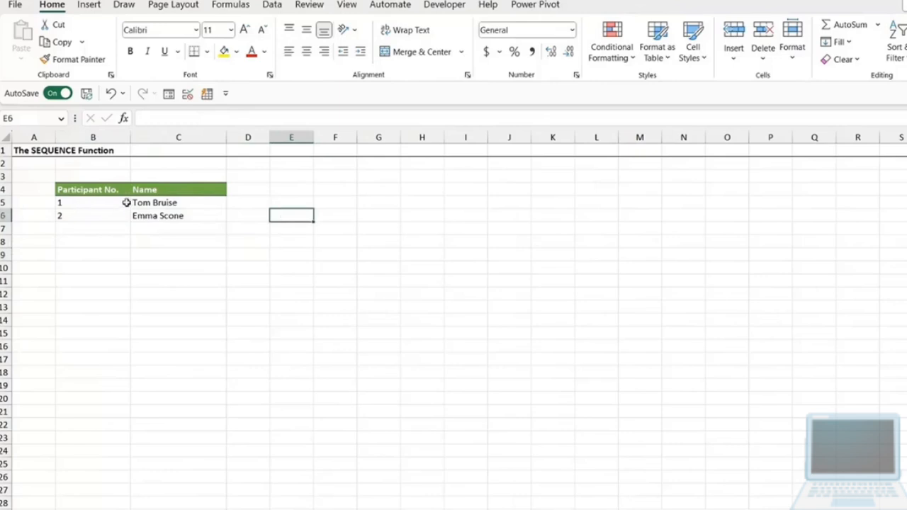
- Clear the two manually entered participant numbers and names from B5:C6
drag(99, 204, 178, 214)
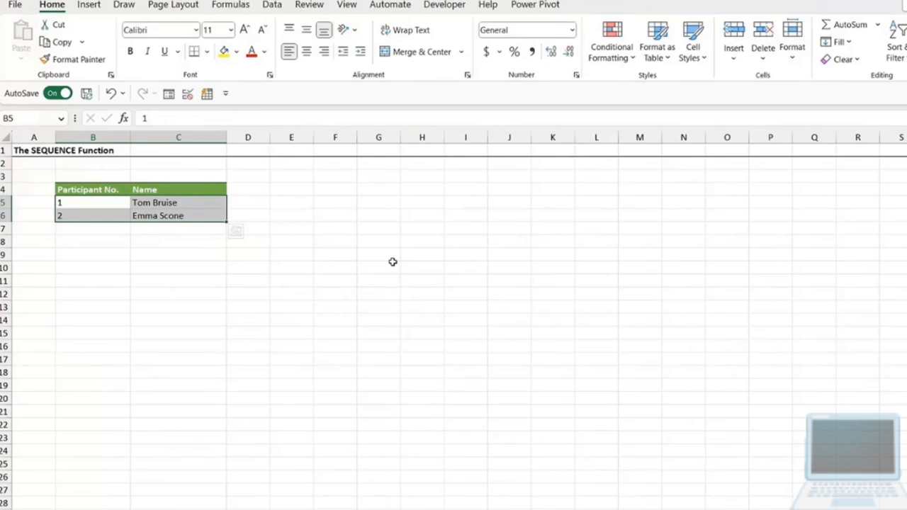
key(Delete)
click(291, 216)
- Enter =SEQUENCE(10,1,1,1) in B5 to generate ten participant numbers starting at 1 with a step of 1
click(118, 205)
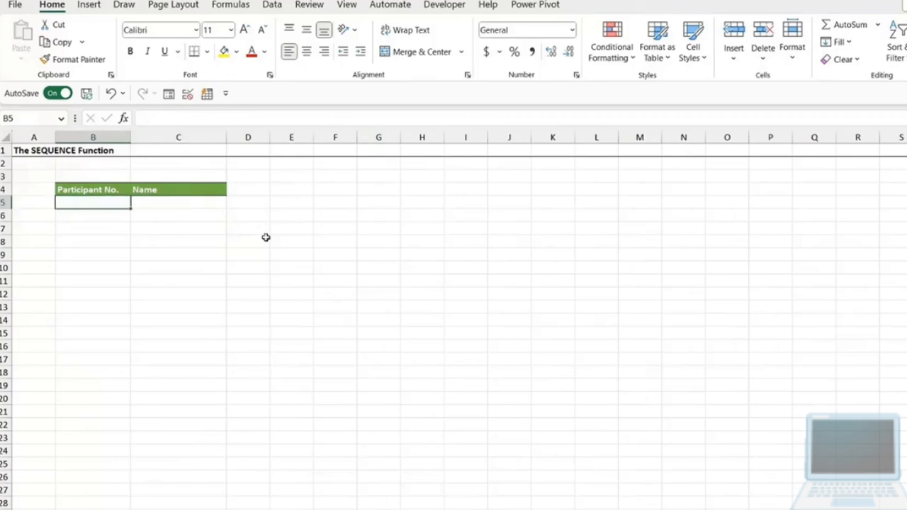
text(=seque)
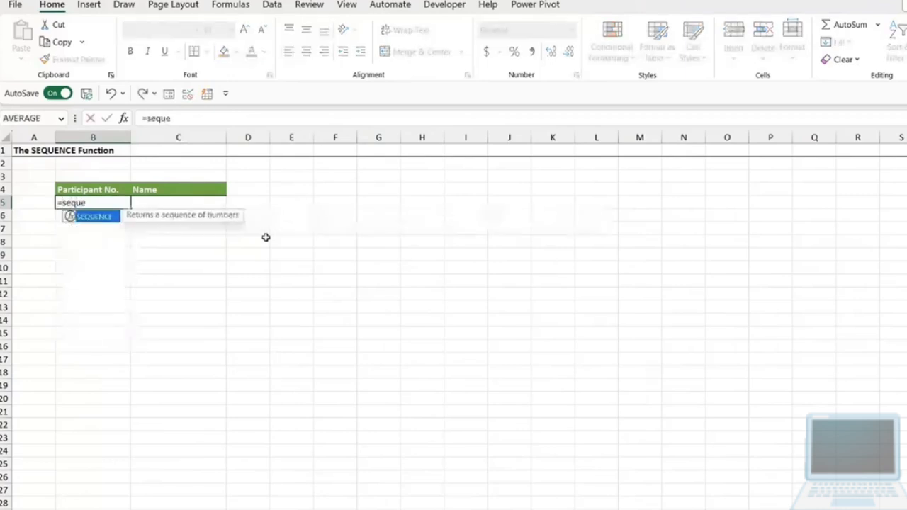
text(nce)
double_click(88, 216)
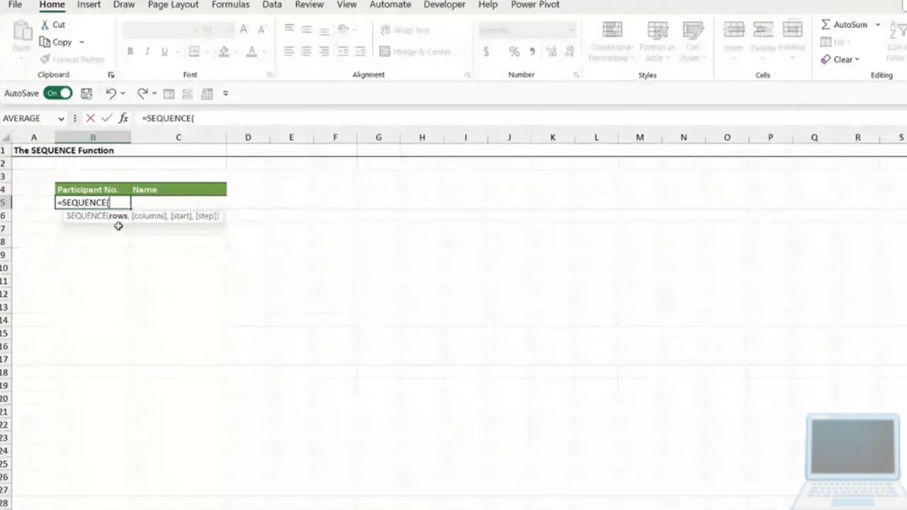
text(1)
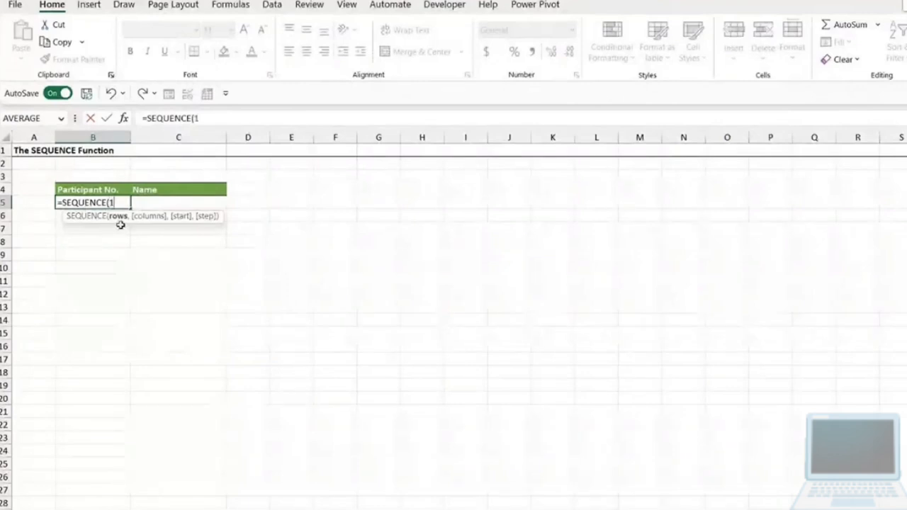
text(0,)
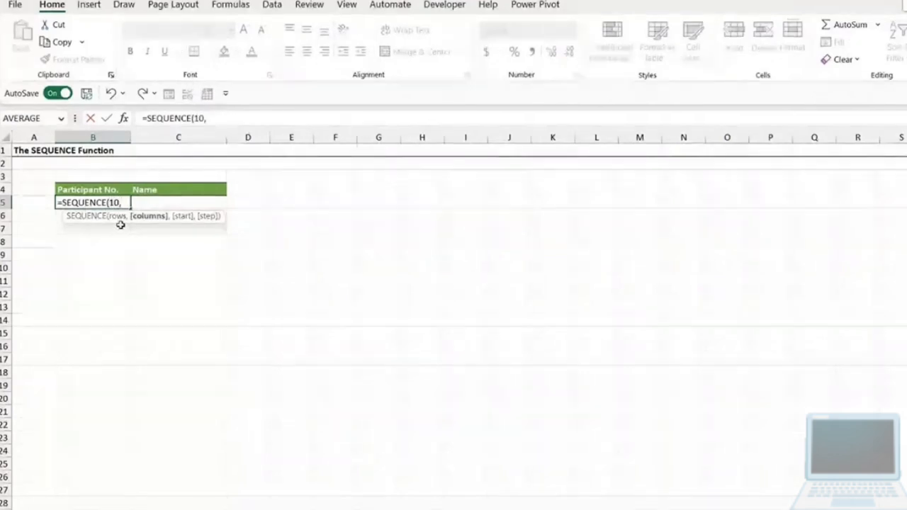
text(1,)
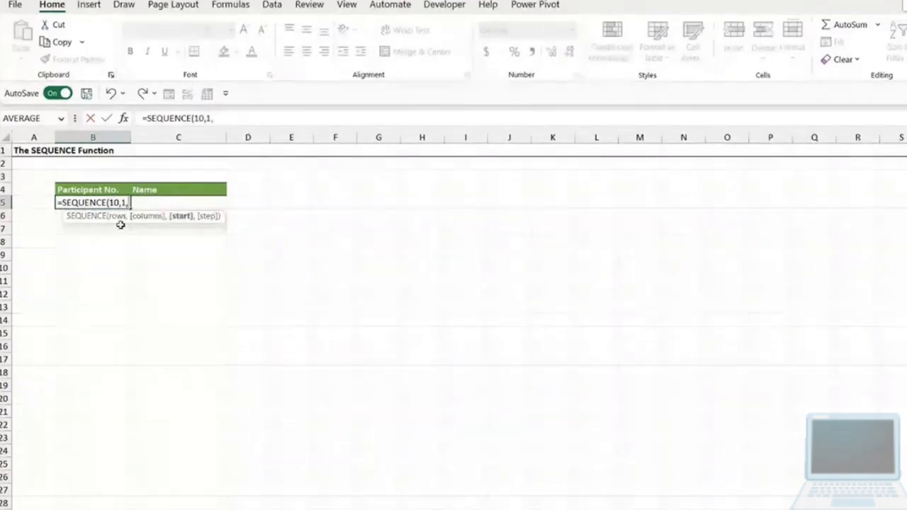
text(1)
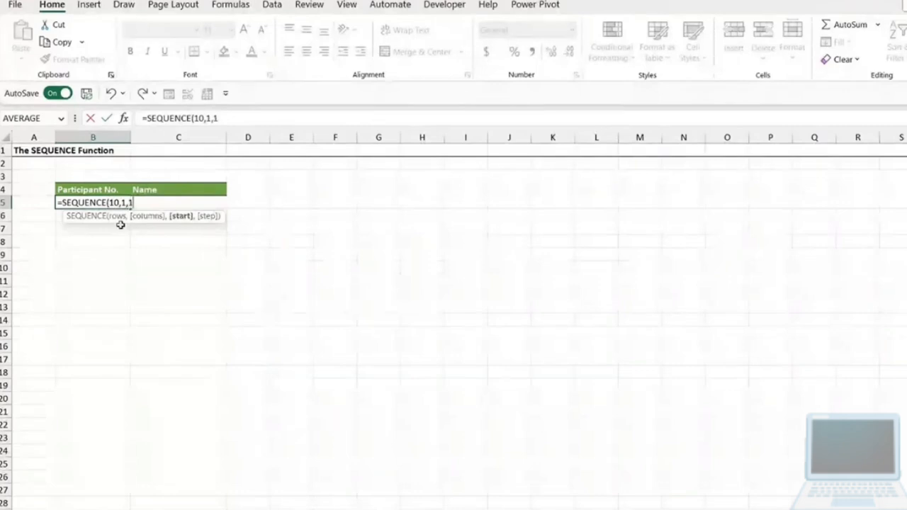
text(,)
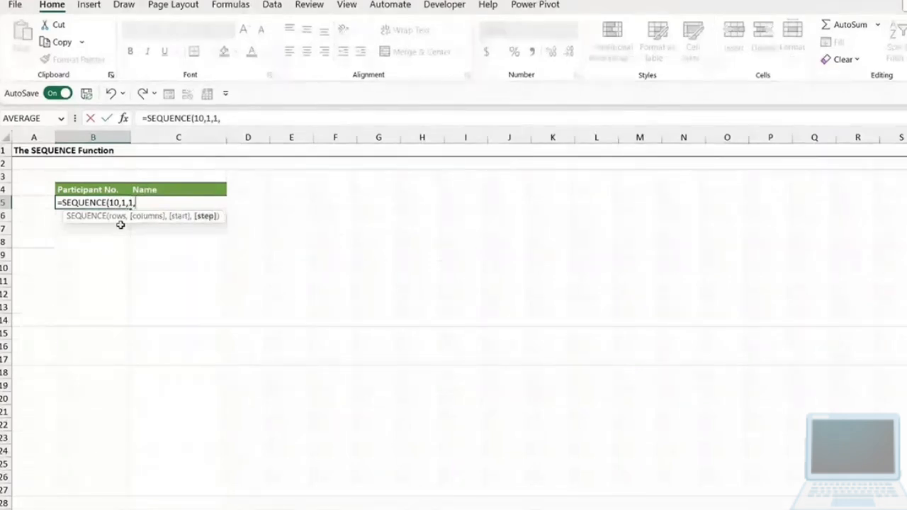
text(1))
key(Return)
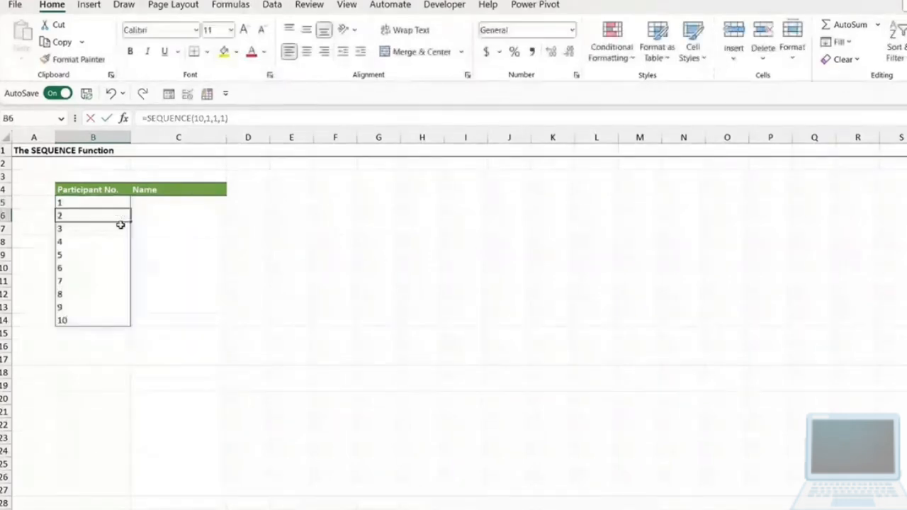
- Set the step argument of the SEQUENCE formula in B5 to 10
click(112, 205)
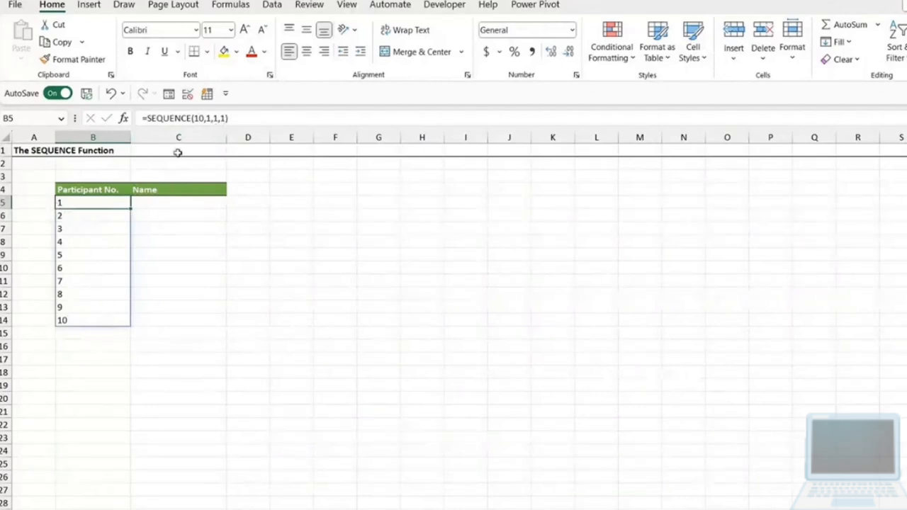
click(224, 118)
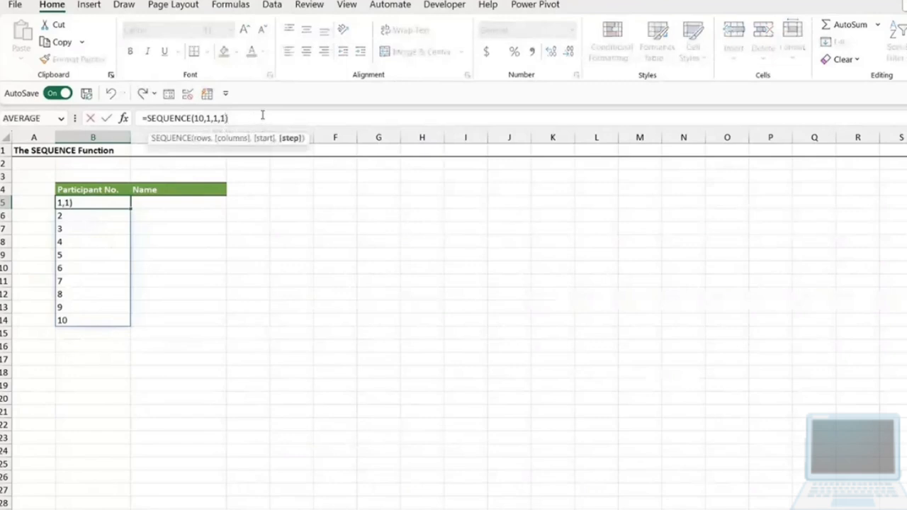
text(0)
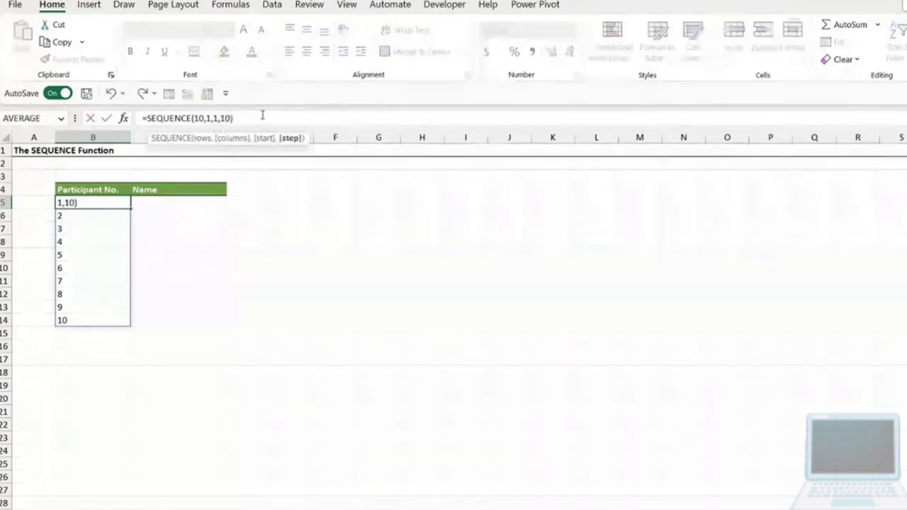
key(Return)
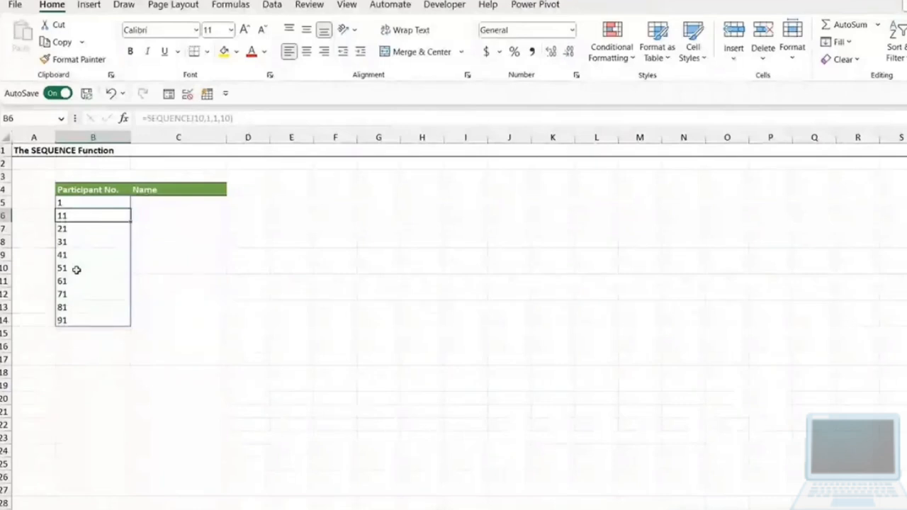
- Set the rows argument of the SEQUENCE formula in B5 to 20
click(75, 204)
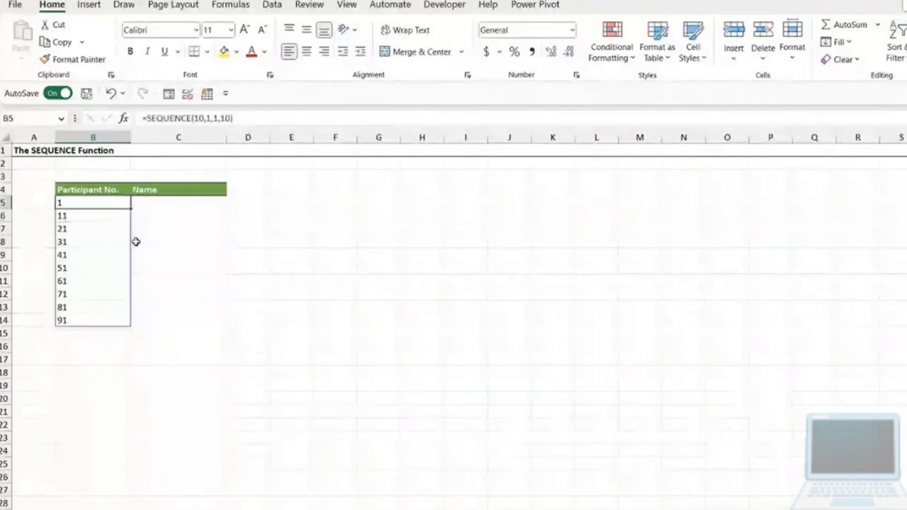
click(217, 123)
key(BackSpace)
key(BackSpace)
text(20)
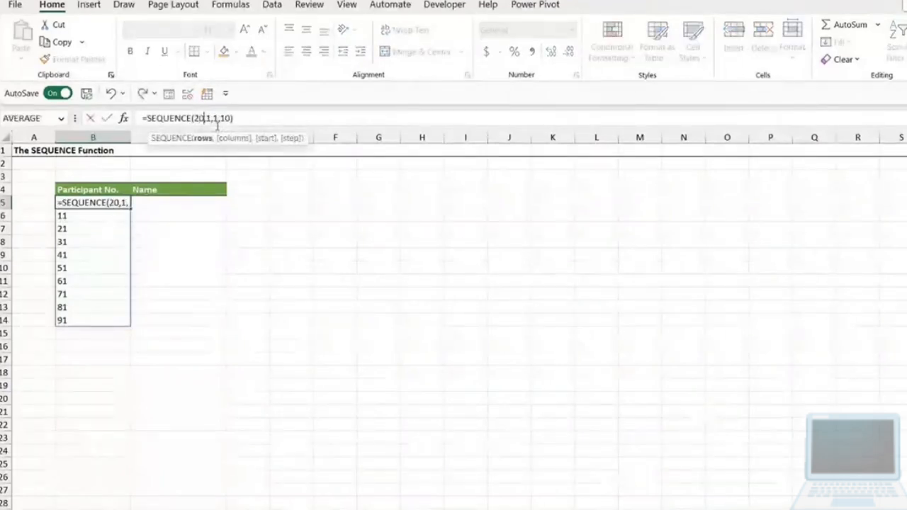
key(Return)
click(217, 122)
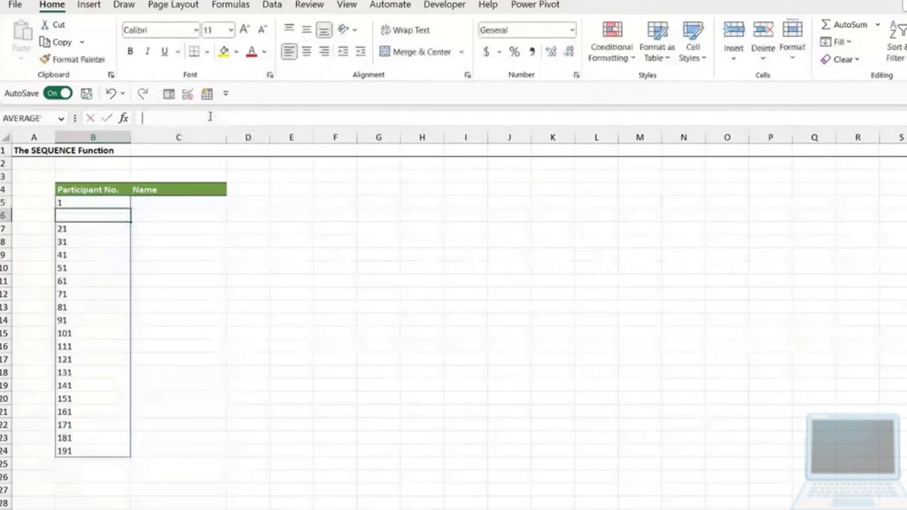
- Set the start argument of the SEQUENCE formula in B5 to 10
click(89, 204)
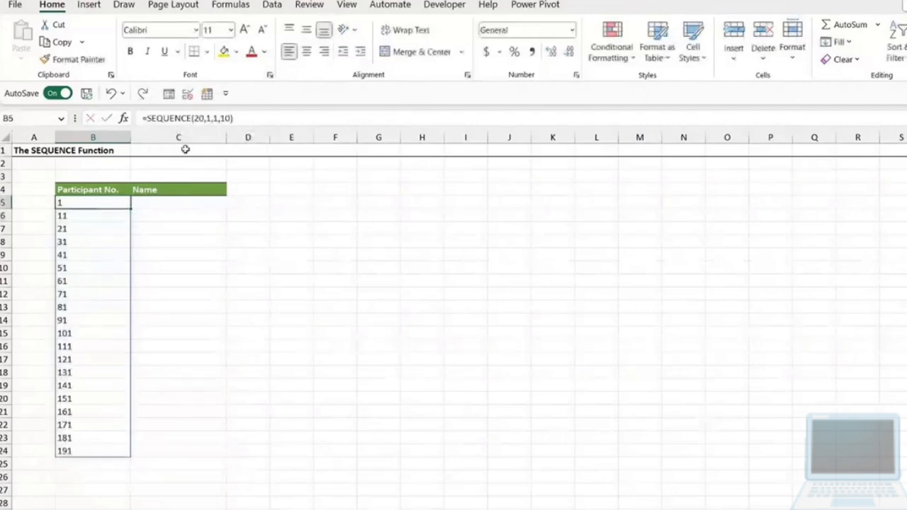
click(214, 118)
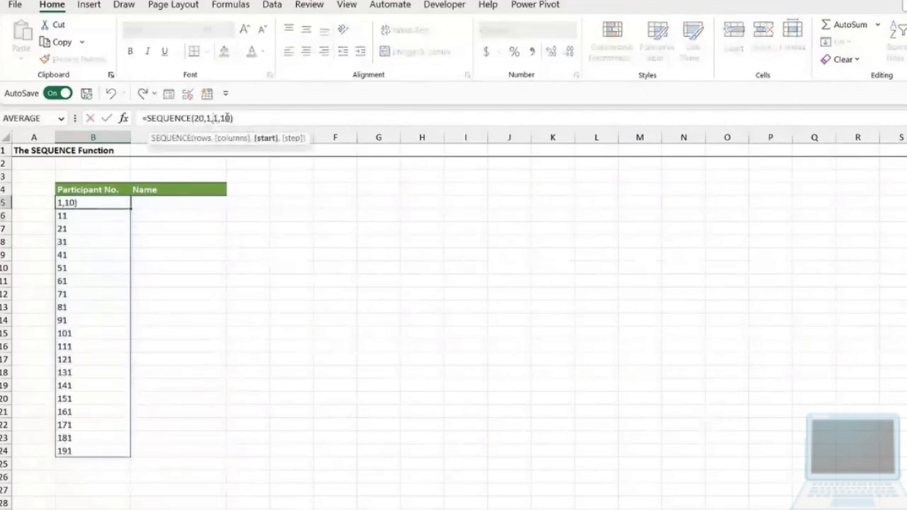
key(BackSpace)
text(10)
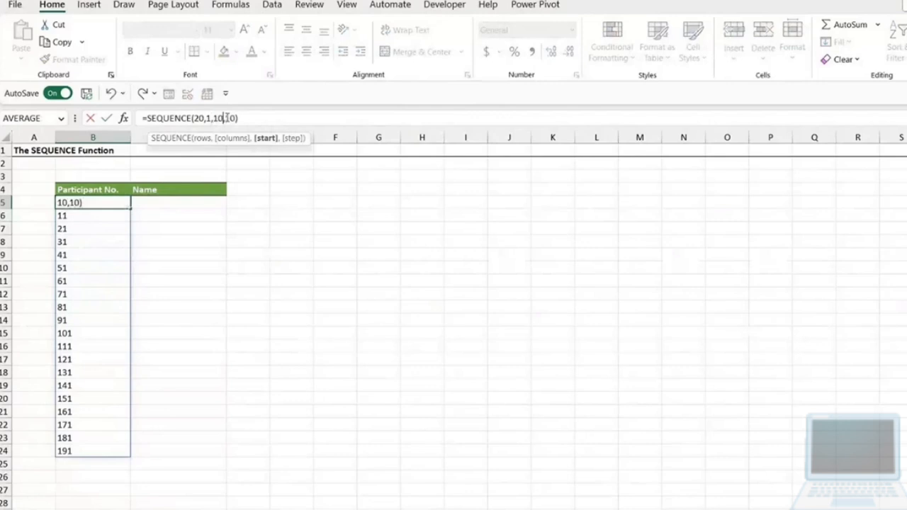
key(Return)
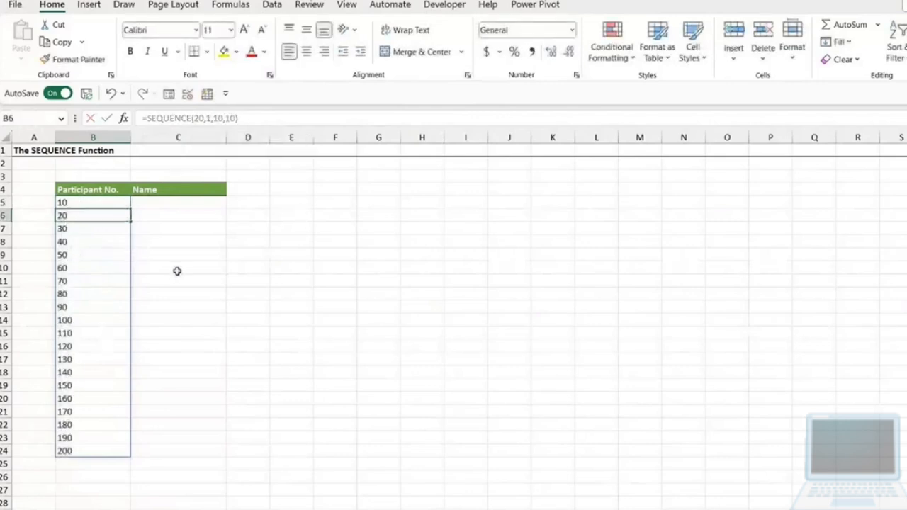
- Delete the SEQUENCE formula from B5 to empty the Participant No. column
click(110, 205)
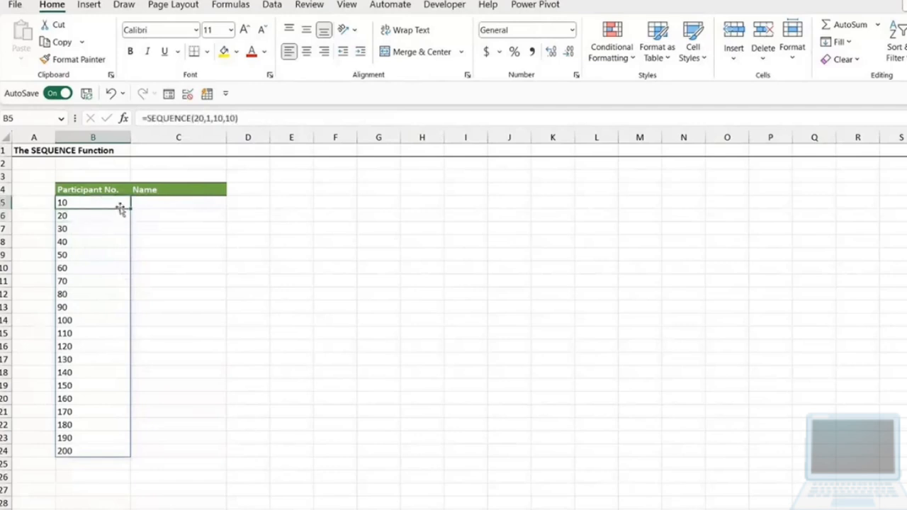
key(Delete)
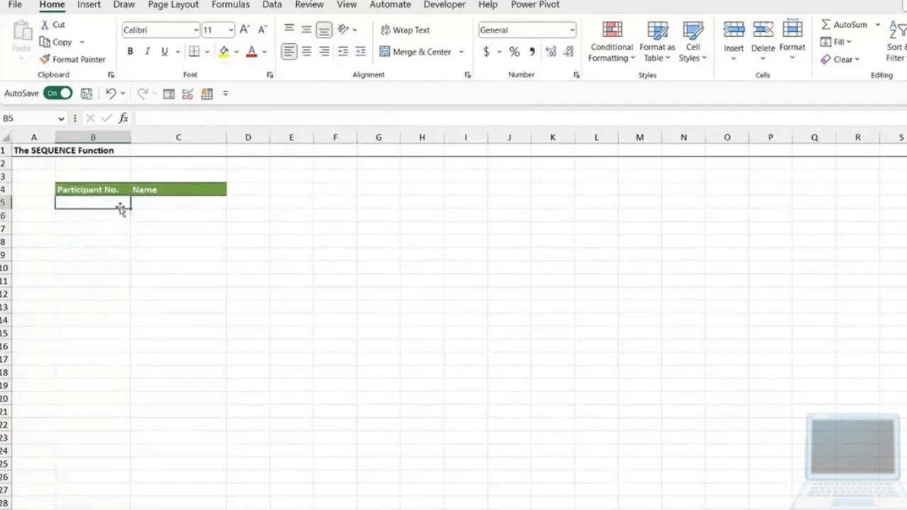
click(168, 203)
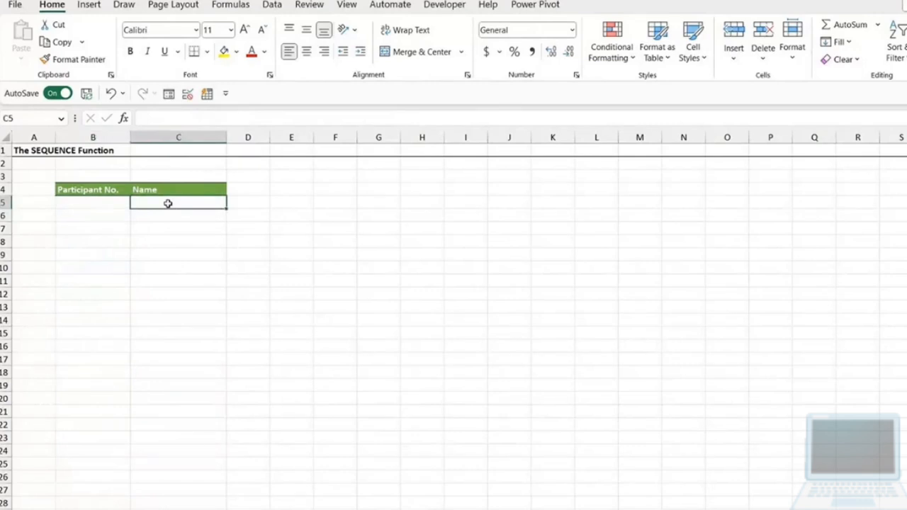
- Enter =SEQUENCE(COUNTA(C:C)) in B5 so the participant numbers follow the entries in column C
click(108, 206)
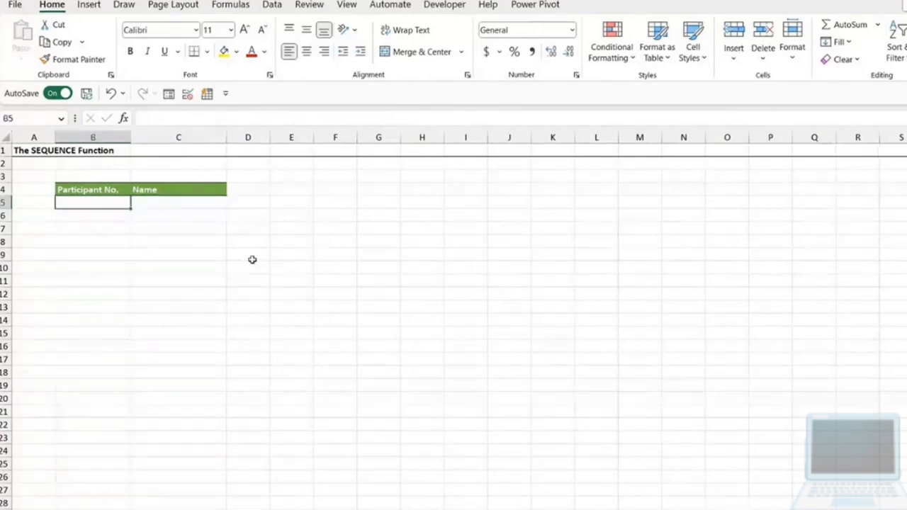
text(=SEQUENCE(COUNTA()
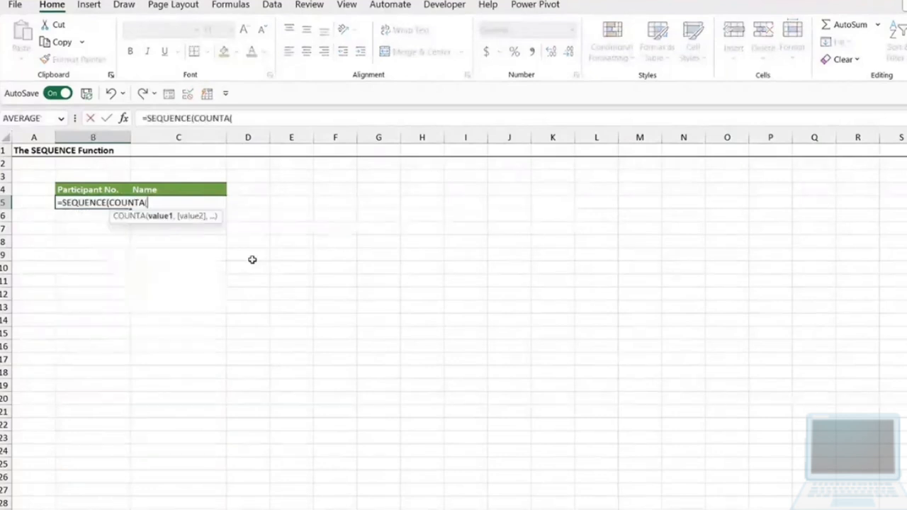
click(186, 136)
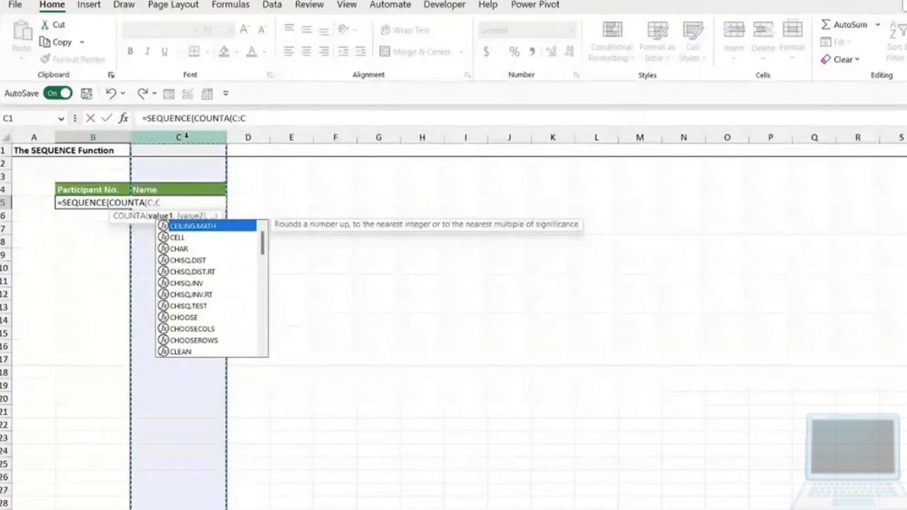
text()))
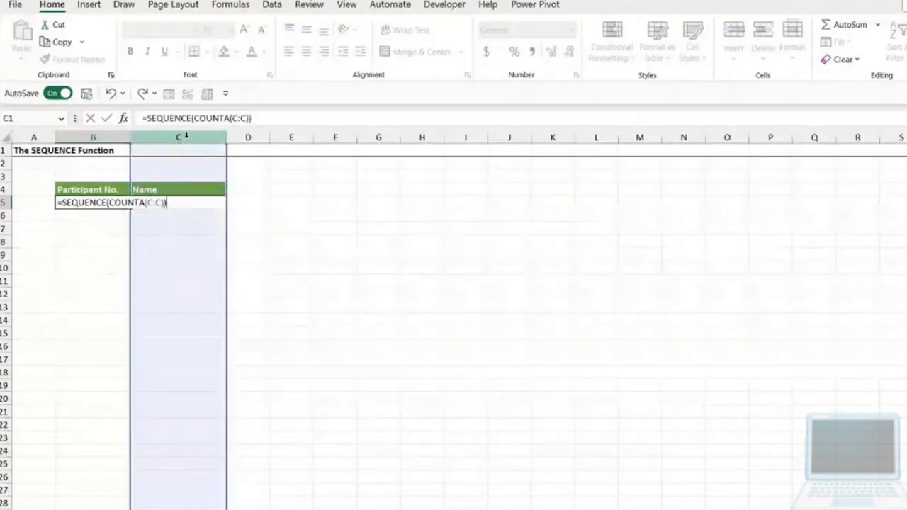
key(Return)
- Enter the full names of three participants in C5, C6 and C7
click(160, 204)
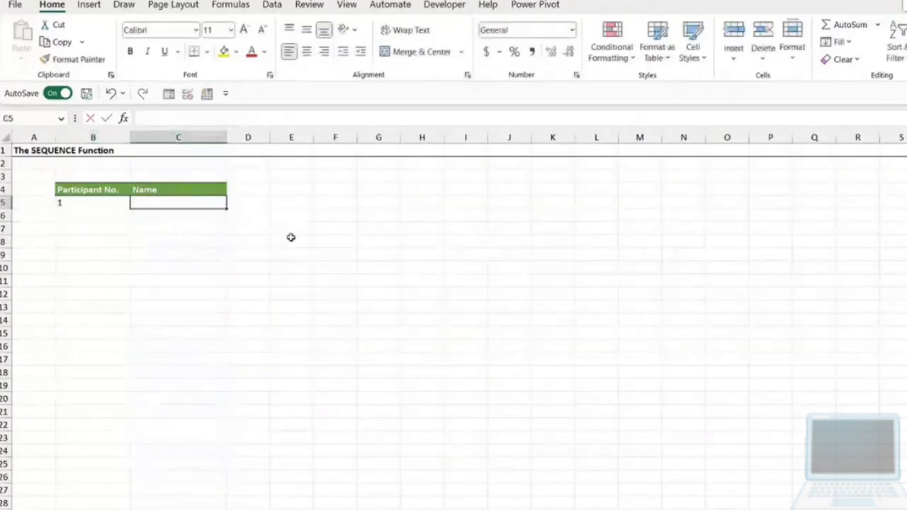
text(Tom Bruise)
key(Return)
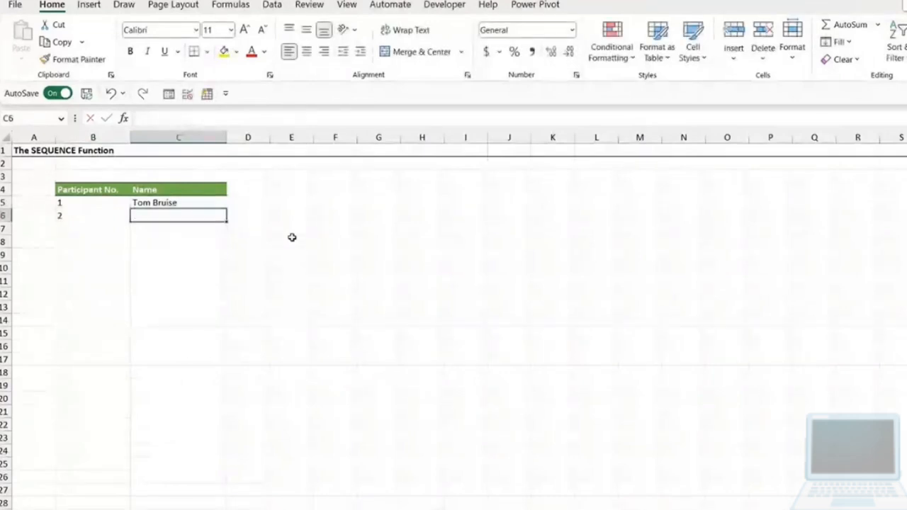
text(Emma Scone)
key(Return)
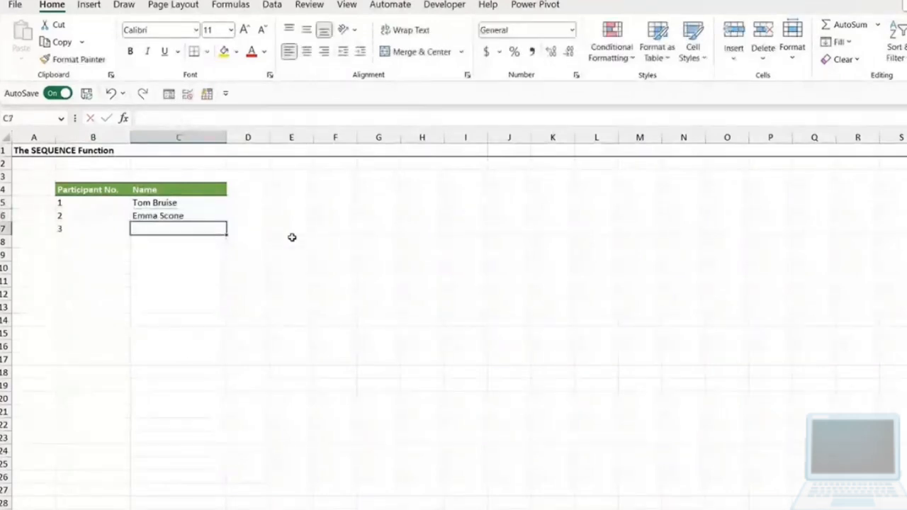
text(Deb Ashby)
key(Return)
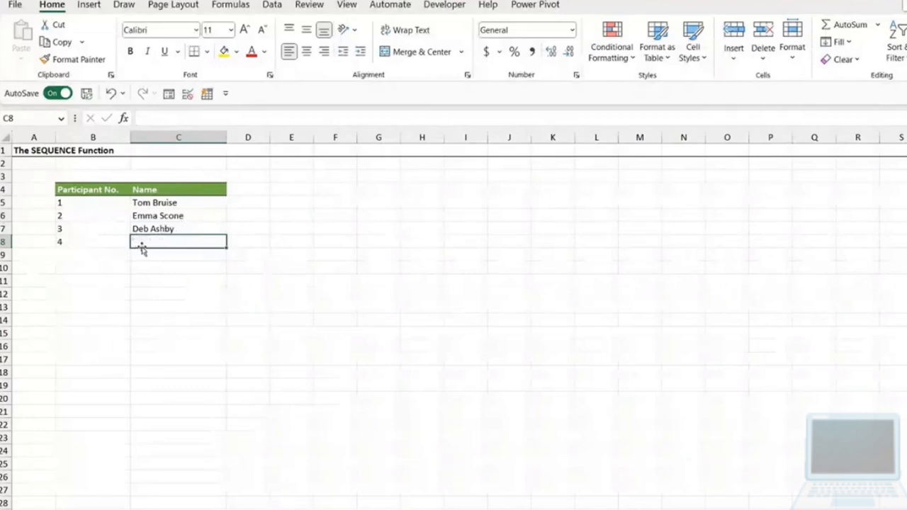
- Inspect the formula behind the participant number in B8, on the row without a name
click(166, 308)
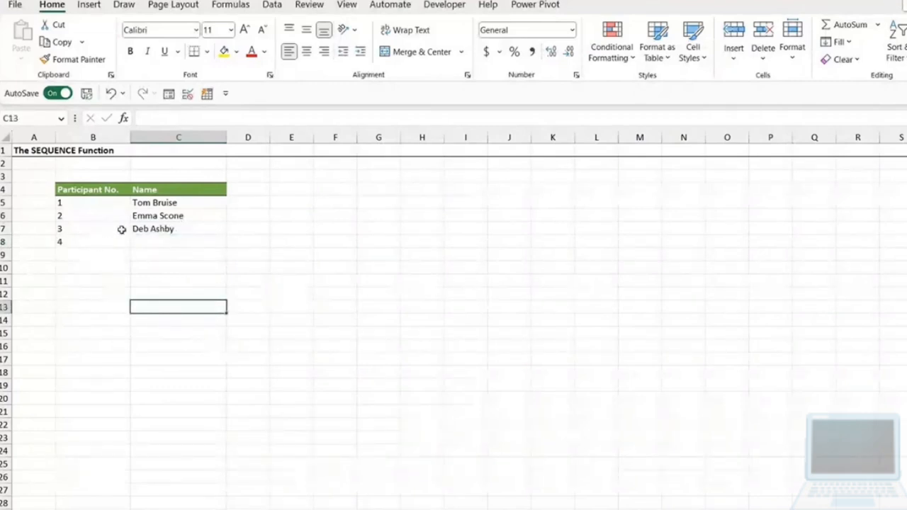
click(152, 243)
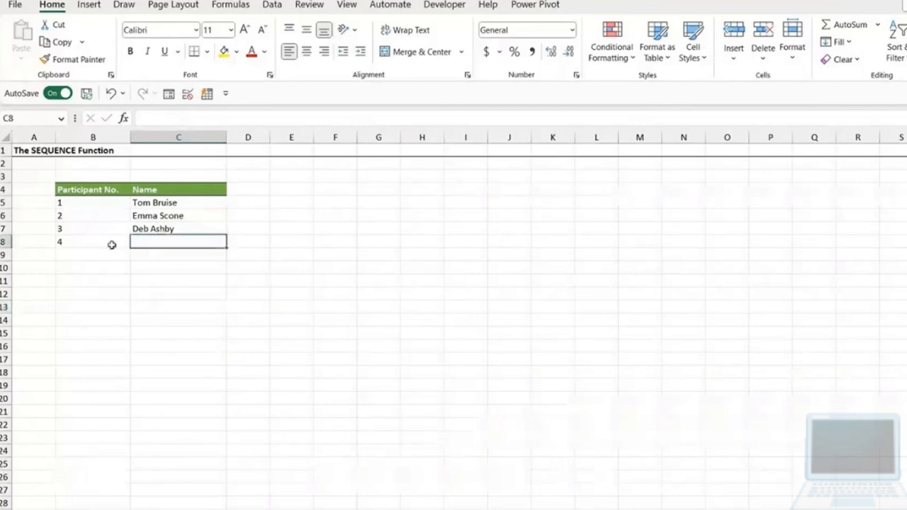
click(73, 243)
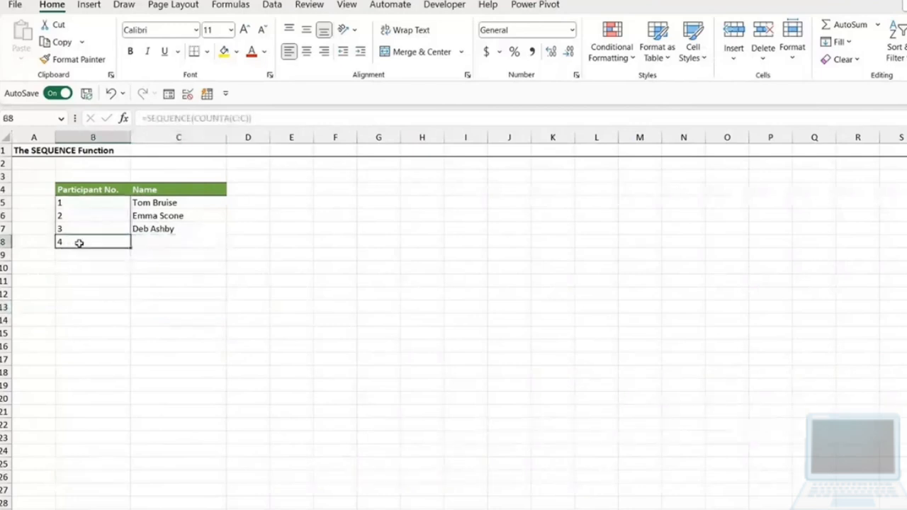
- Change the formula in B5 to =SEQUENCE(COUNTA(C:C)-1) so the header row is excluded from the participant count
click(110, 205)
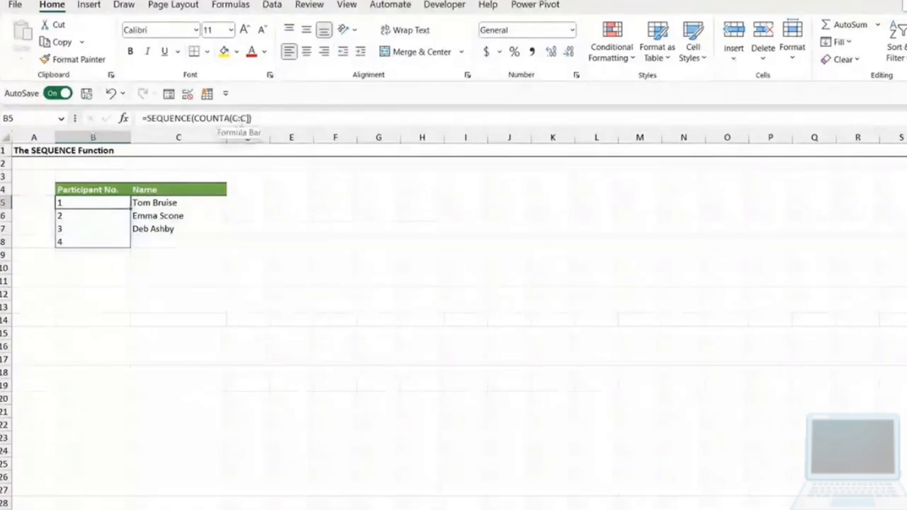
click(249, 118)
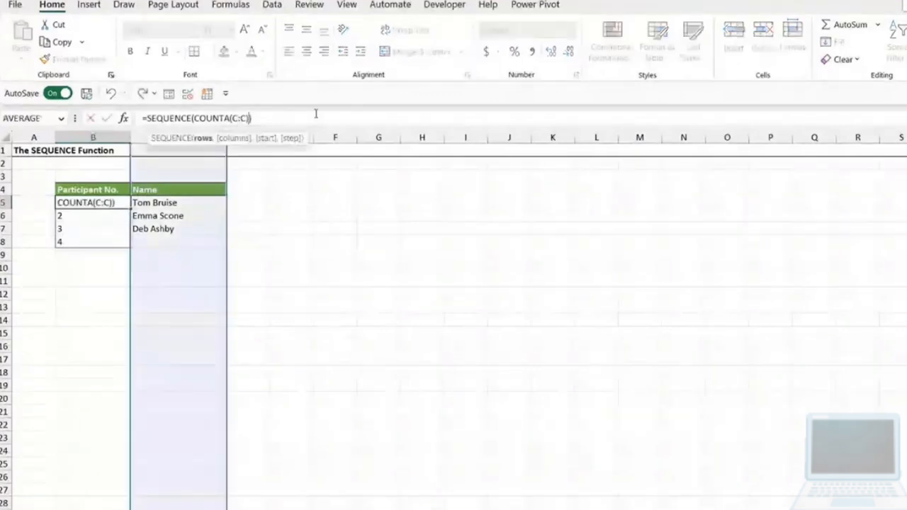
text(-1)
key(Return)
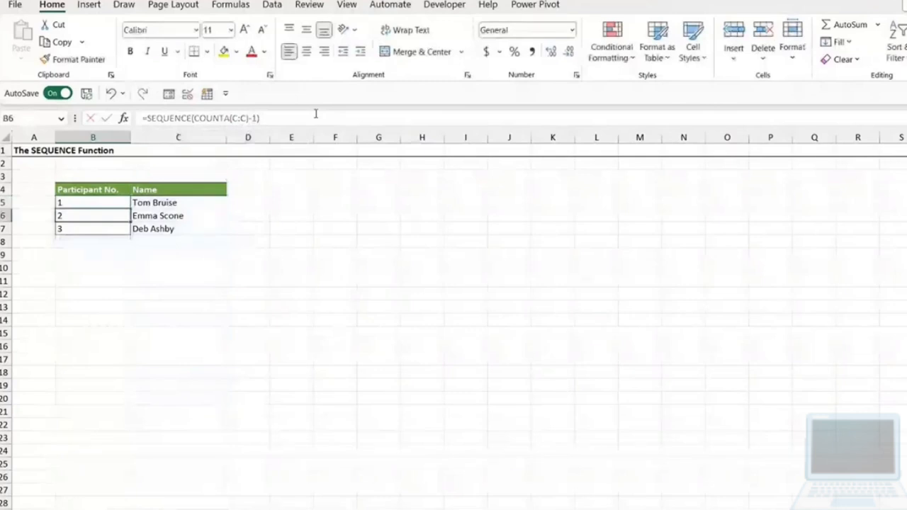
- Enter a fourth participant's full name in C8, below the existing names
click(212, 247)
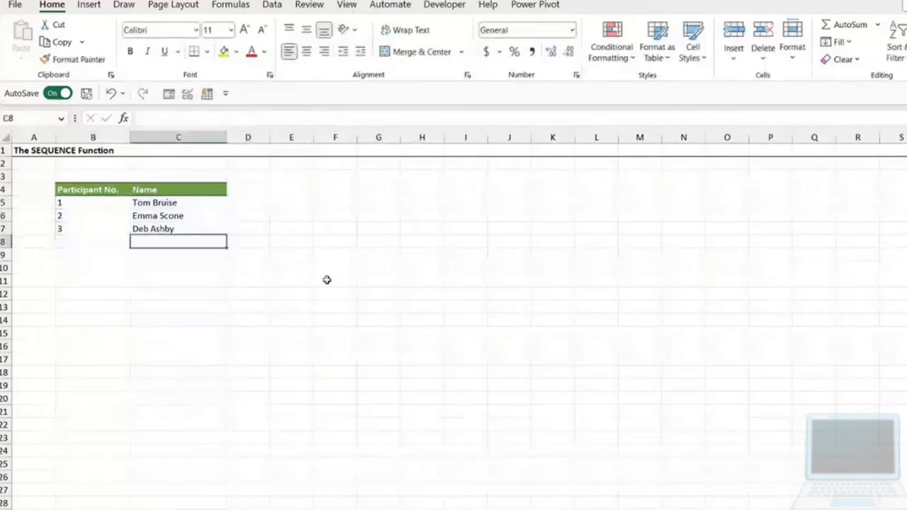
text(Idris Elba)
key(Return)
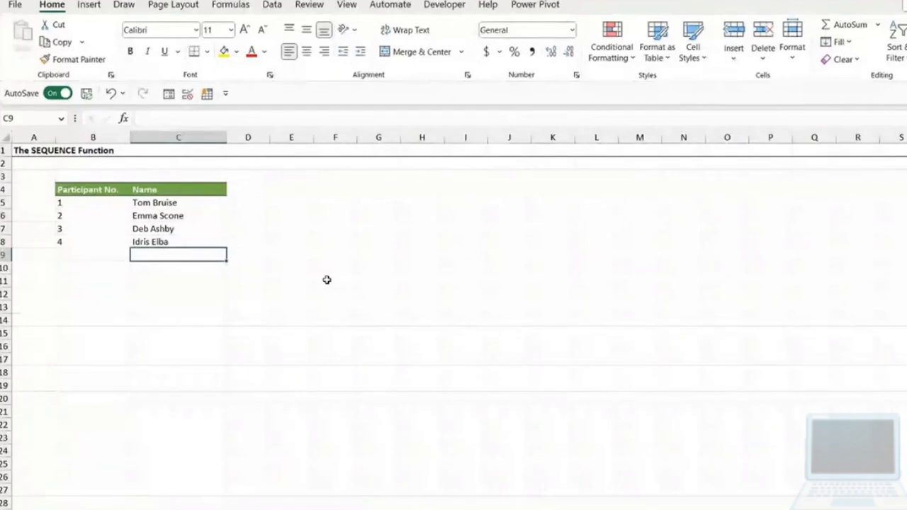
click(288, 291)
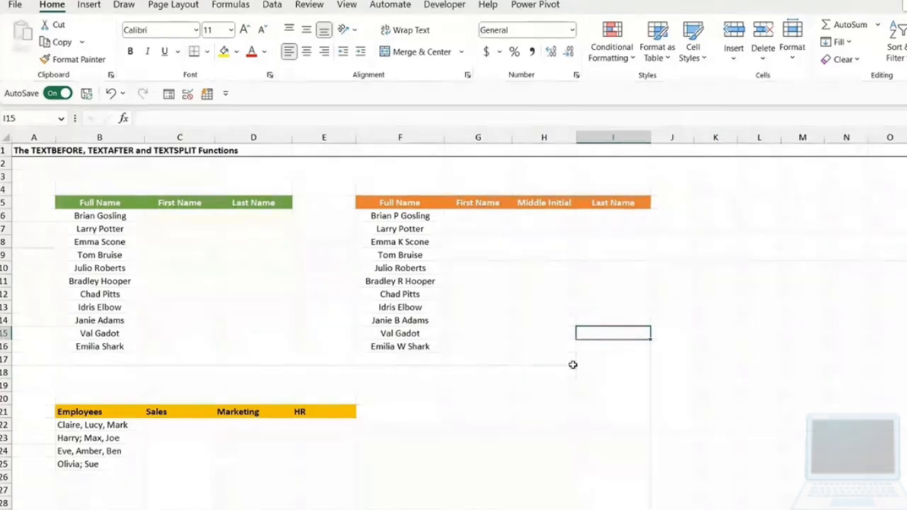
- Examine the full names in B6:B16 and the empty First Name and Last Name columns beside them
click(185, 218)
click(248, 217)
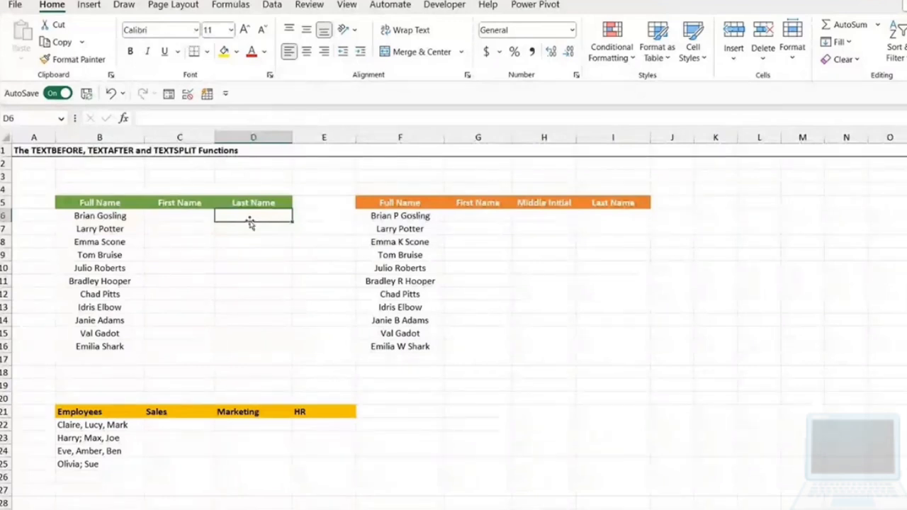
click(254, 298)
click(111, 219)
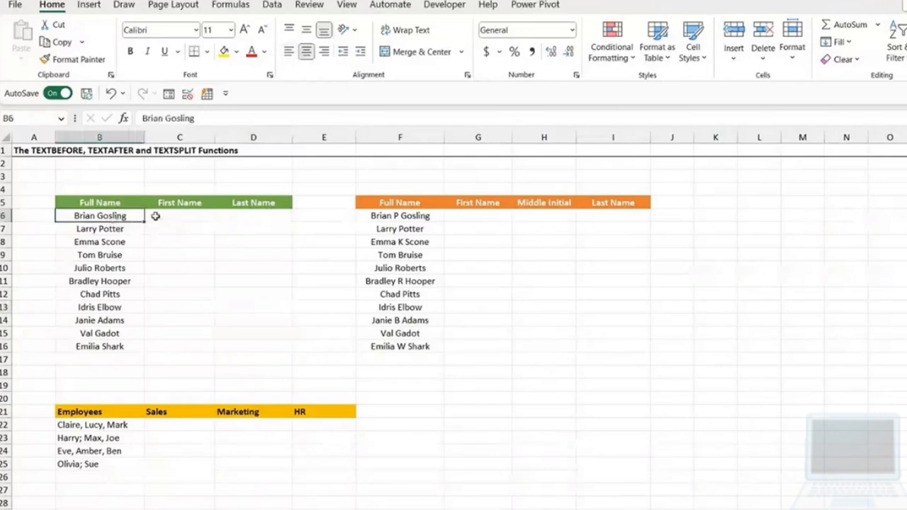
drag(104, 216, 97, 347)
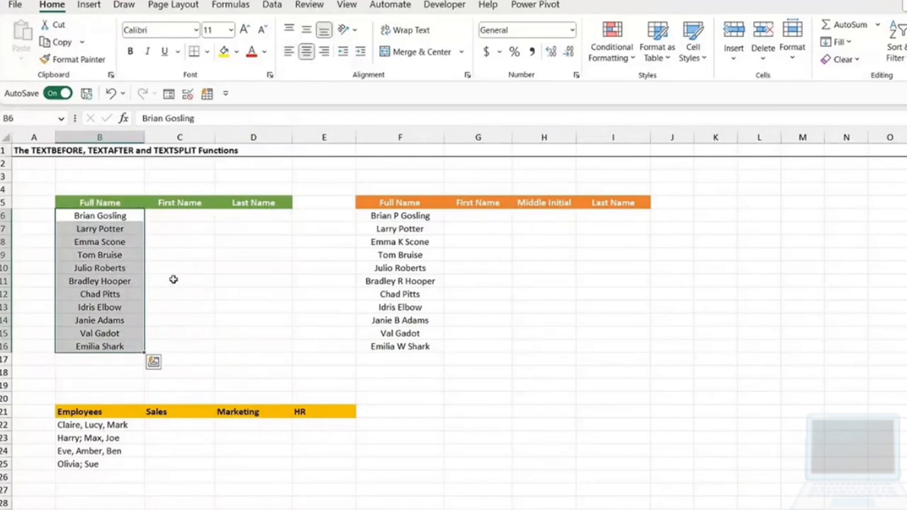
click(165, 218)
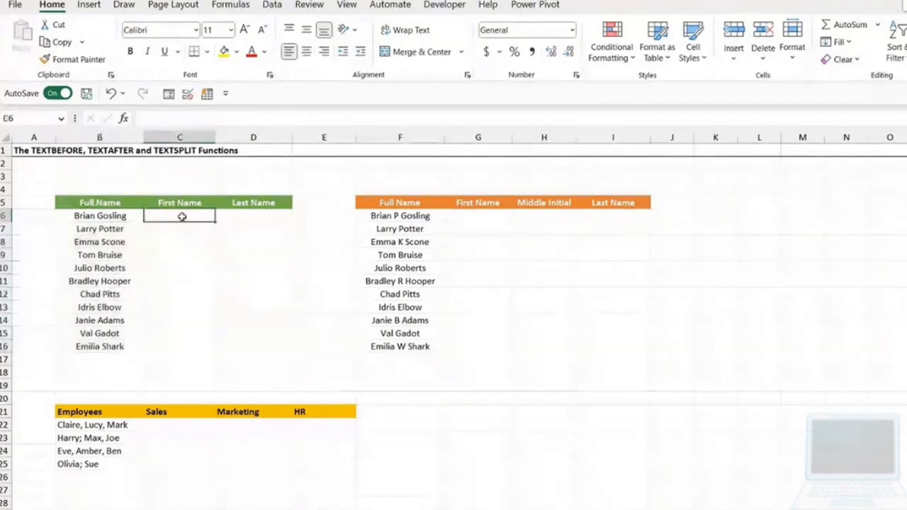
key(Right)
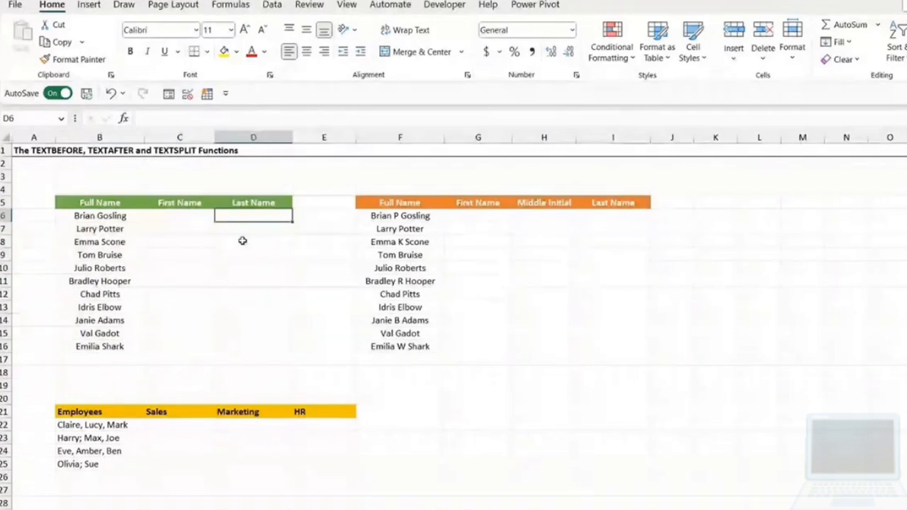
- Enter the first person's first name in C6 and Flash Fill the rest of the First Name column
click(165, 217)
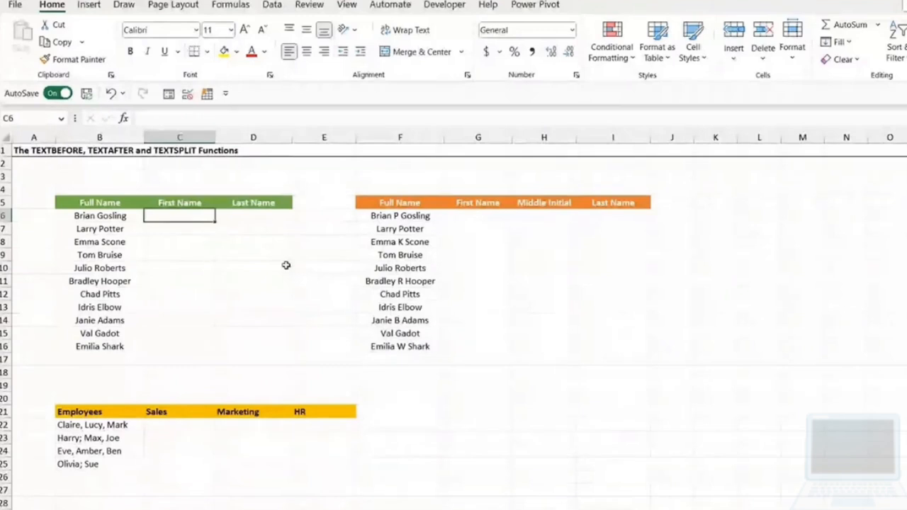
text(Brian)
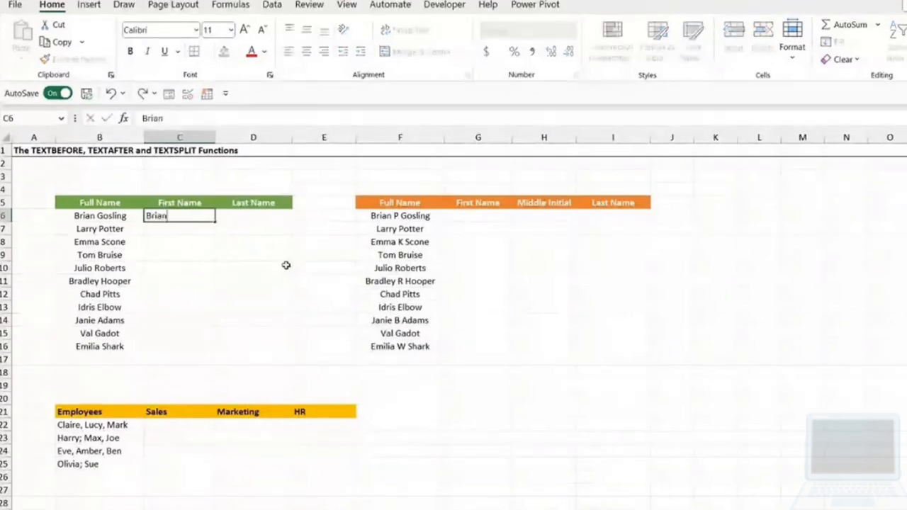
key(ctrl+e)
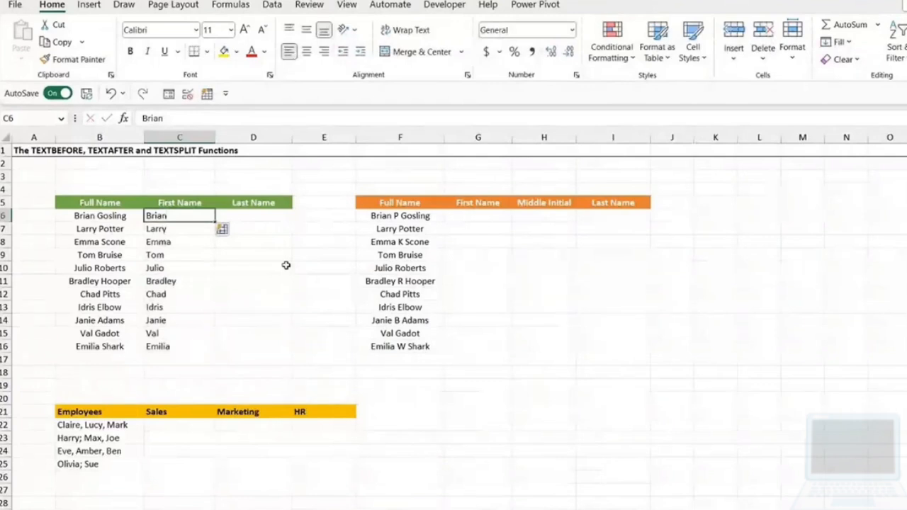
- Enter the first person's last name in D6 and Flash Fill the rest of the Last Name column
key(Right)
text(Gosling)
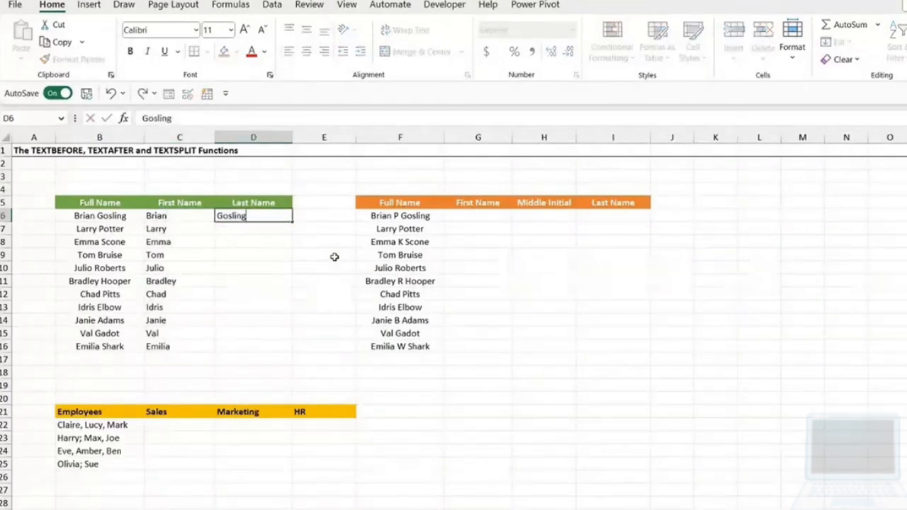
key(ctrl+Return)
key(ctrl+e)
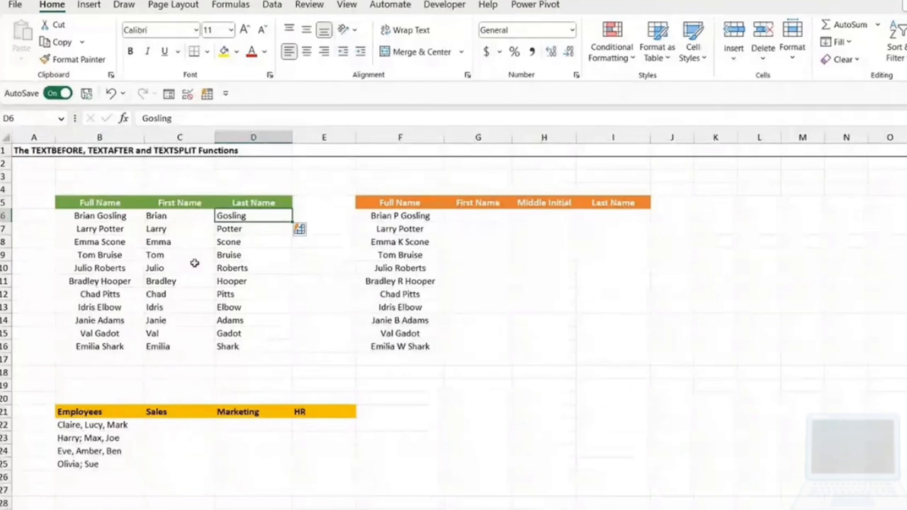
- Clear the flash-filled first and last names from C6:D16
click(245, 244)
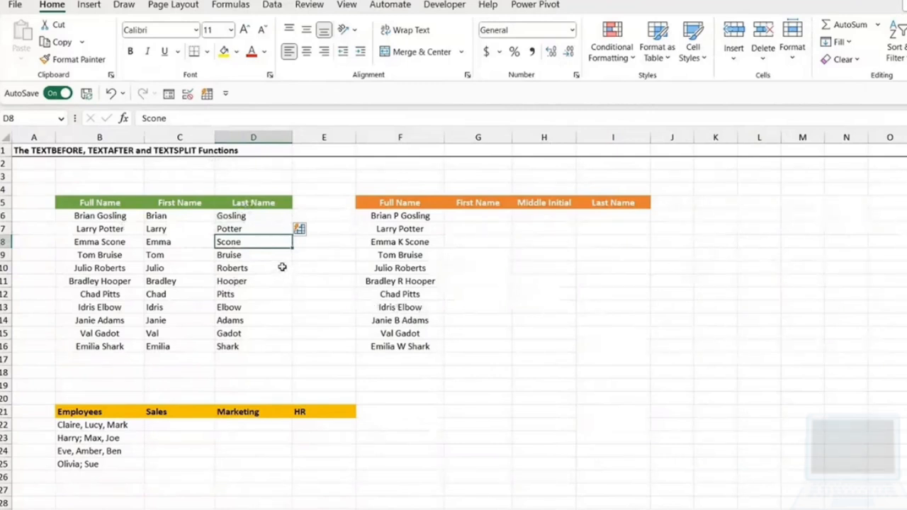
drag(158, 216, 225, 347)
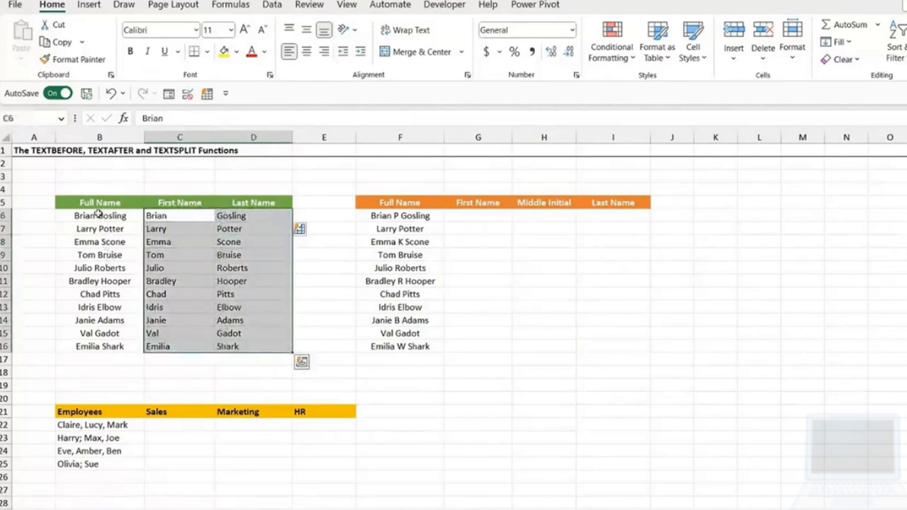
key(Delete)
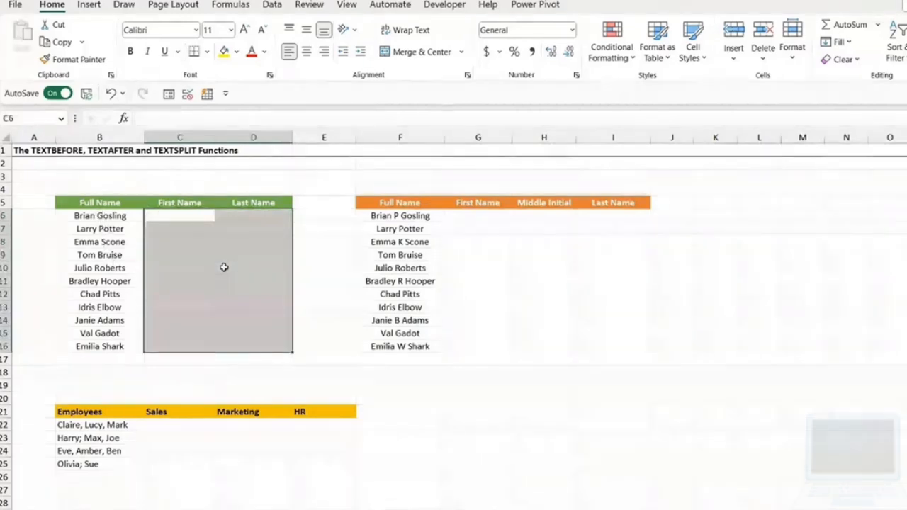
click(235, 269)
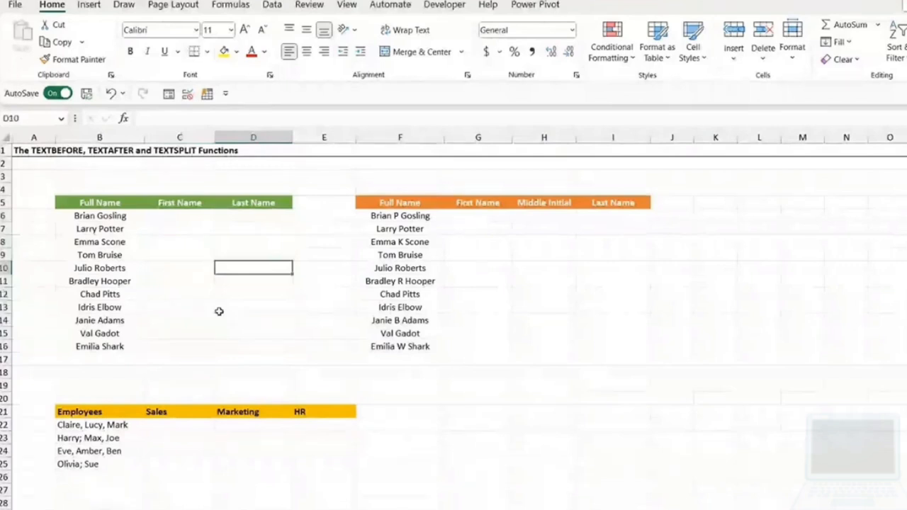
- Set up Text to Columns for the full names in B6:B16 as delimited data, with Space instead of Tab as the delimiter
click(95, 215)
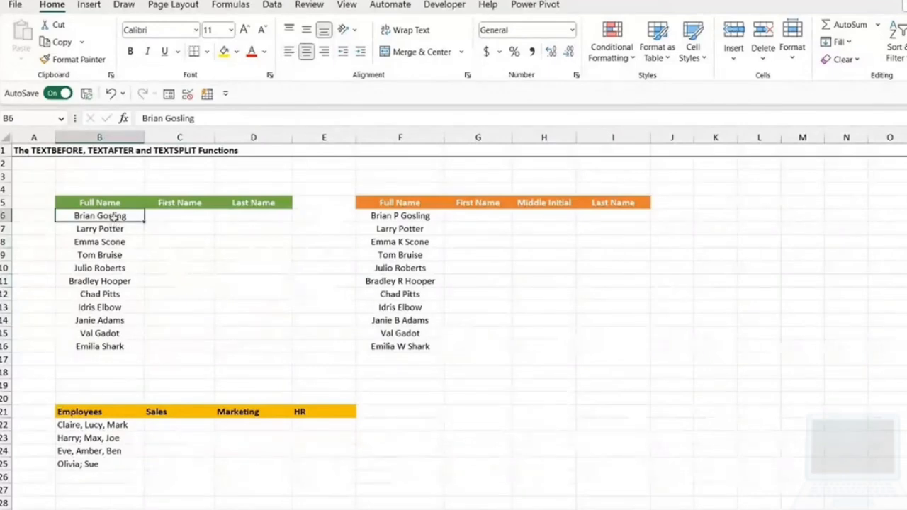
drag(115, 216, 115, 345)
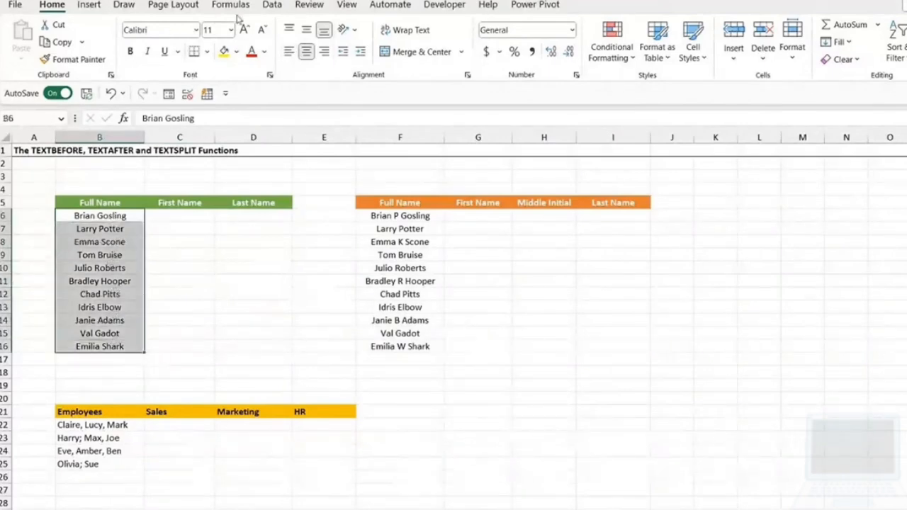
click(269, 5)
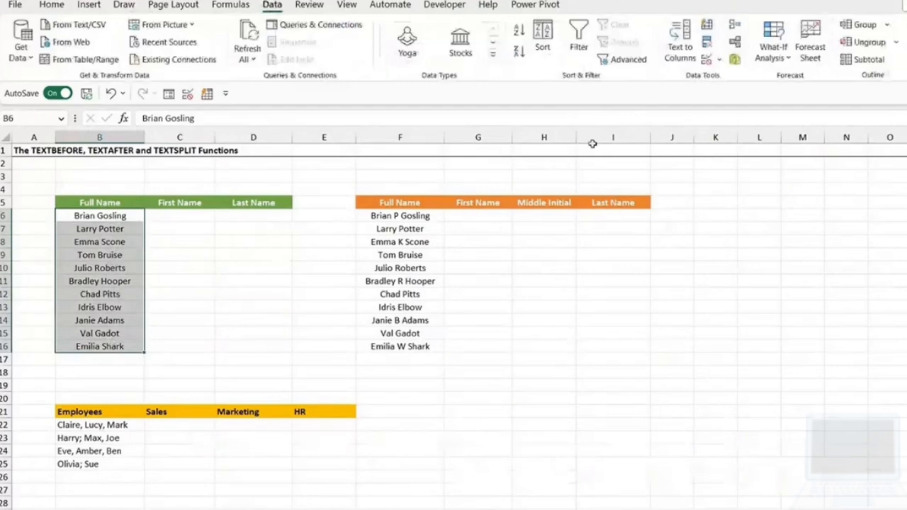
click(676, 53)
drag(442, 225, 407, 156)
click(516, 415)
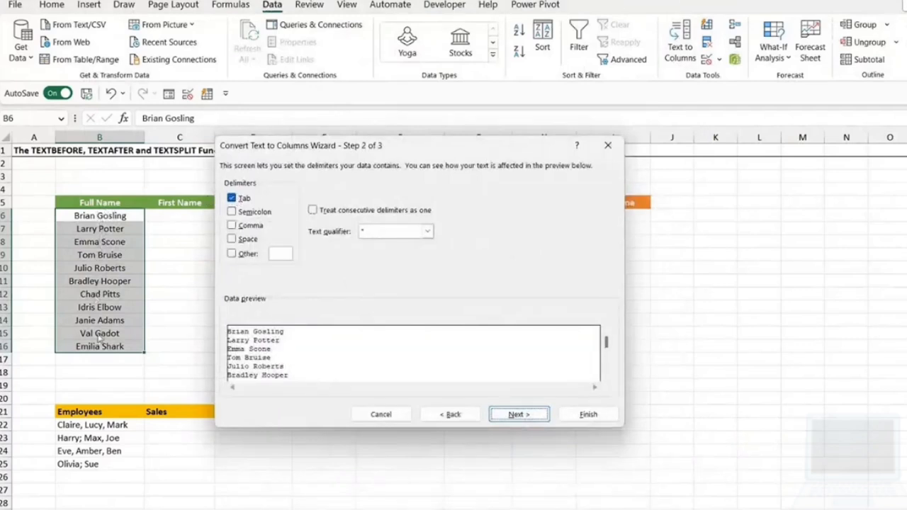
click(231, 198)
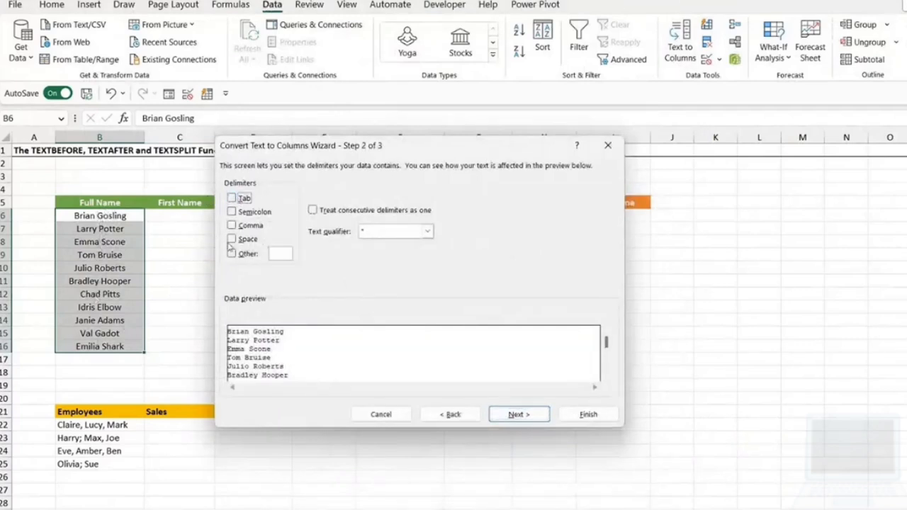
click(231, 239)
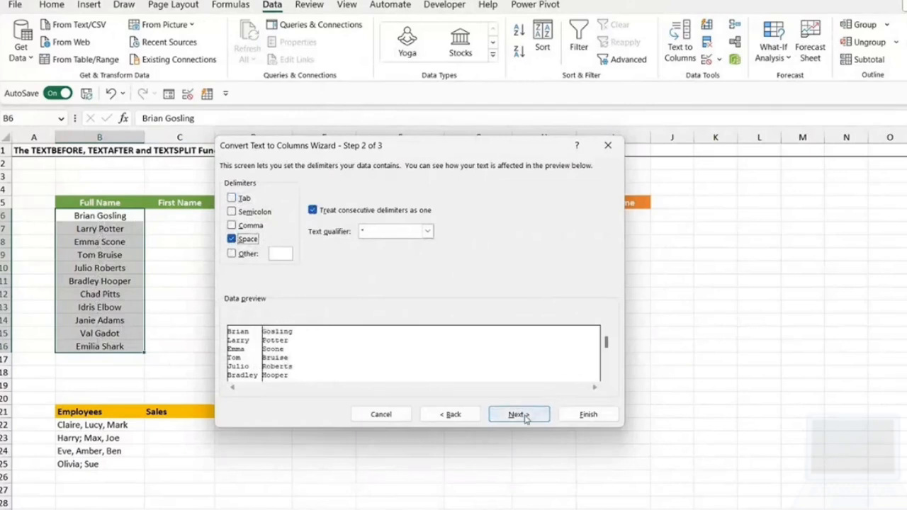
click(525, 418)
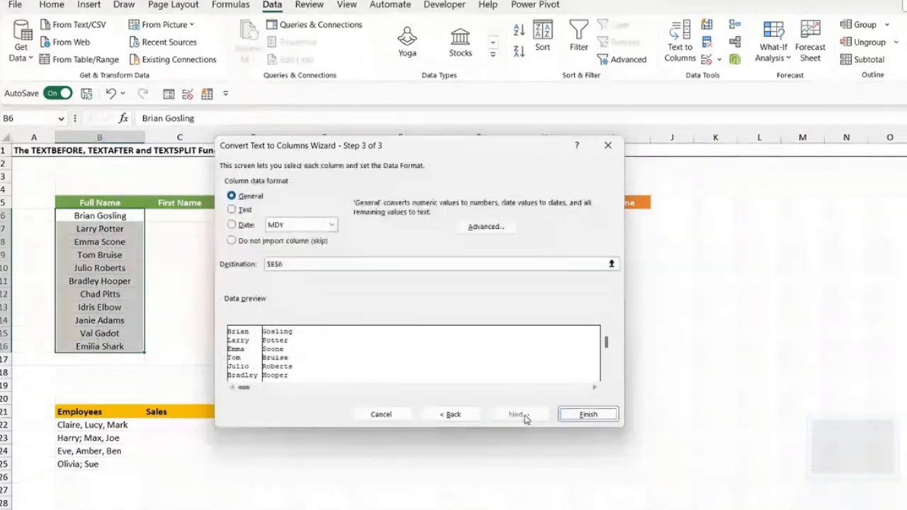
- Set the Text to Columns destination to C6 and complete the split
double_click(289, 264)
key(BackSpace)
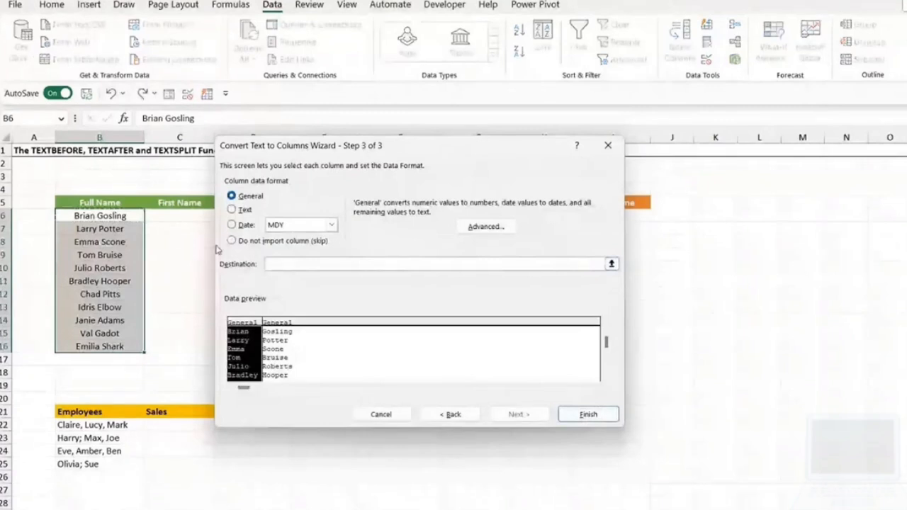
click(185, 218)
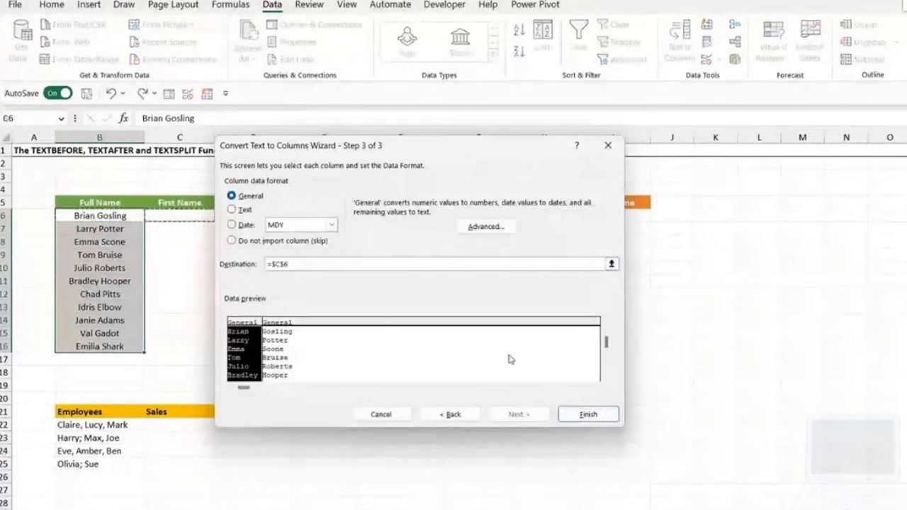
click(557, 413)
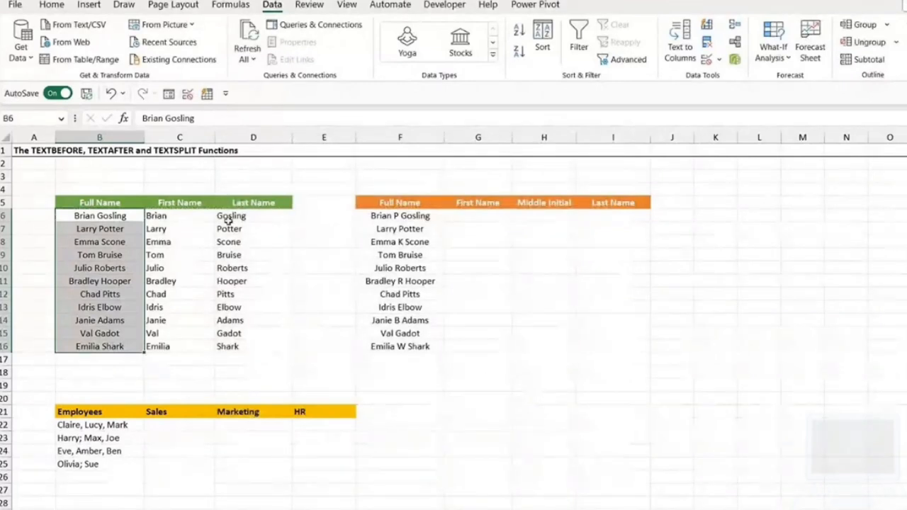
- Delete the Text to Columns results from C6:D16 and select the first cell under First Name
click(169, 216)
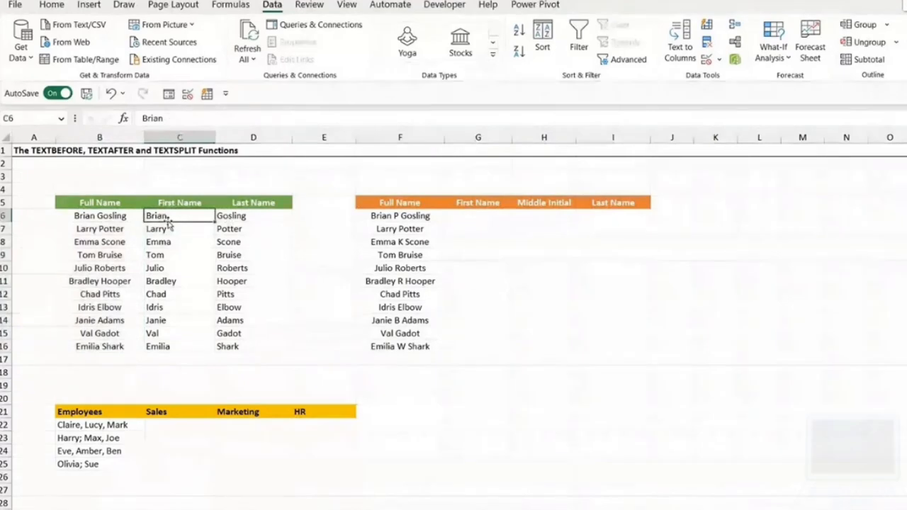
drag(170, 222, 263, 355)
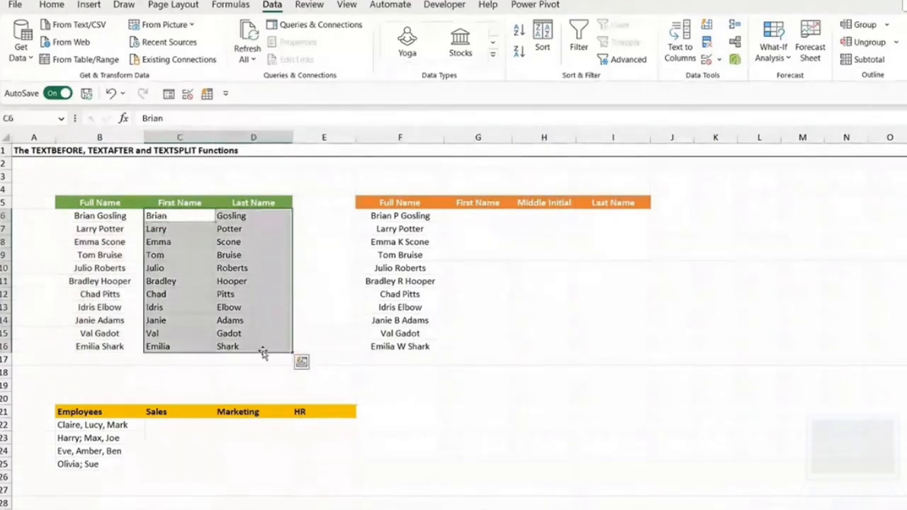
key(Delete)
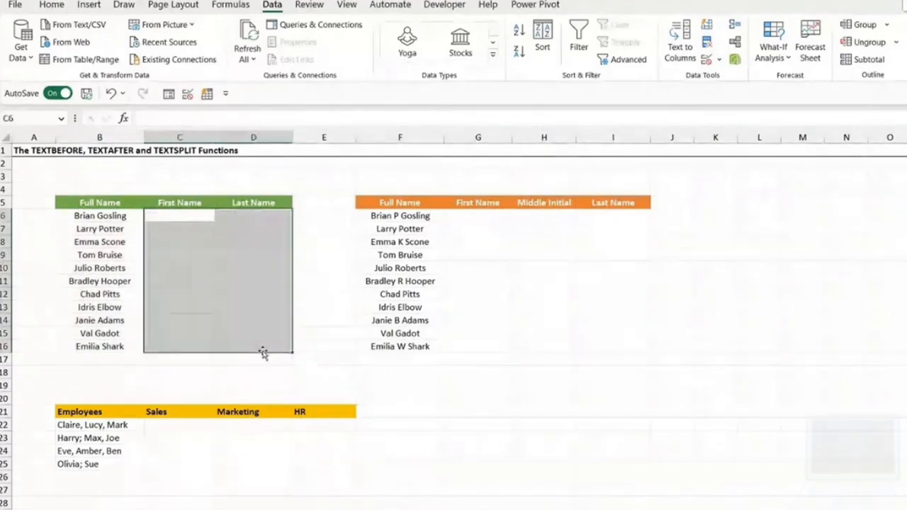
click(330, 239)
click(283, 231)
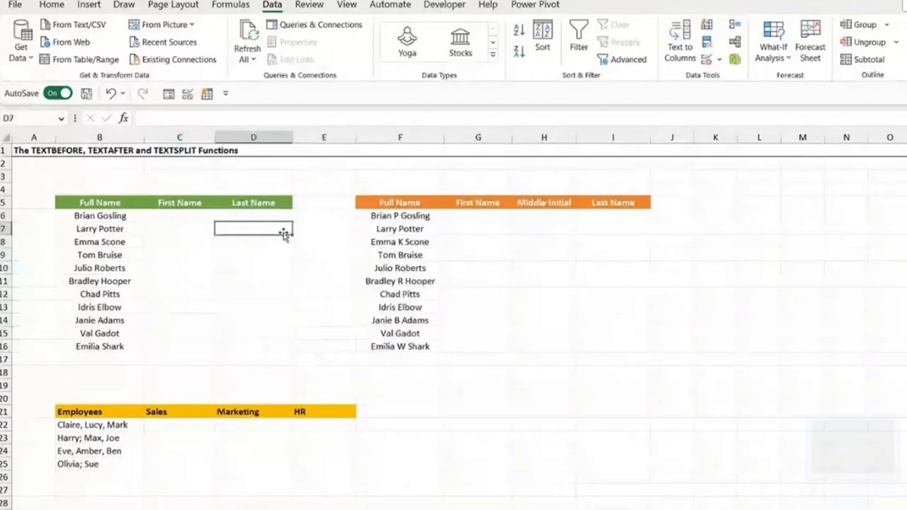
click(200, 214)
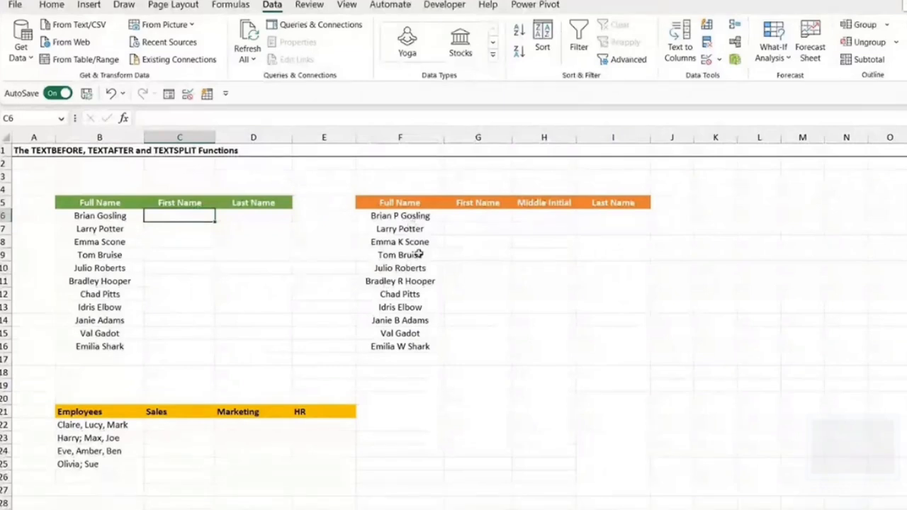
- Compare the full names in B6:B16 with those in F6:F16, checking which entries include a middle initial
drag(101, 215, 112, 346)
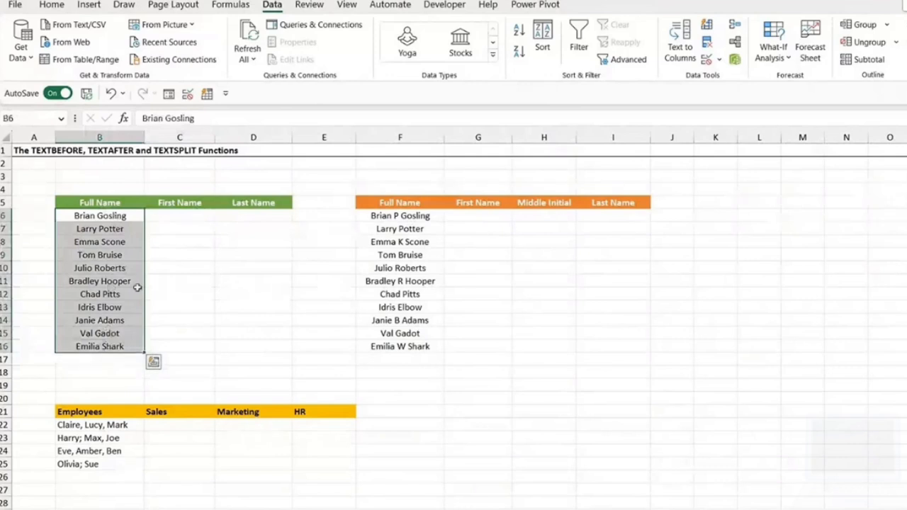
click(376, 217)
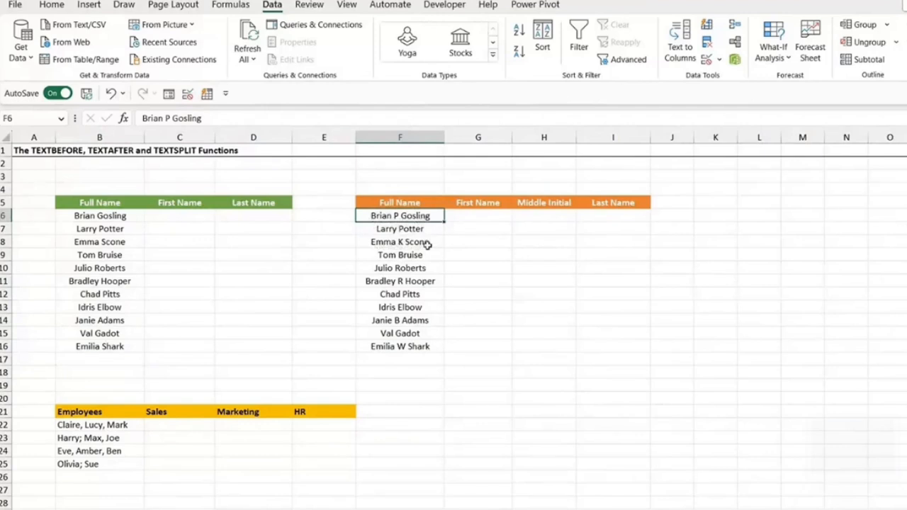
click(399, 231)
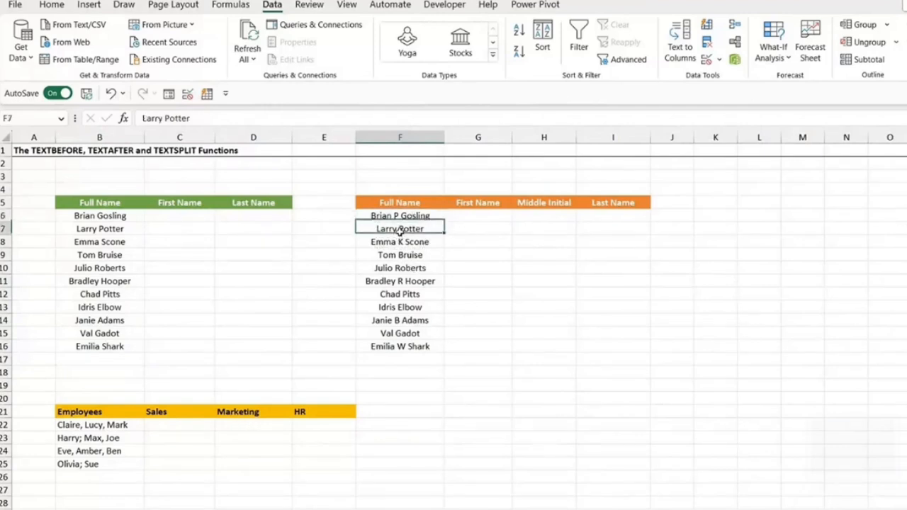
click(406, 256)
click(402, 269)
click(399, 284)
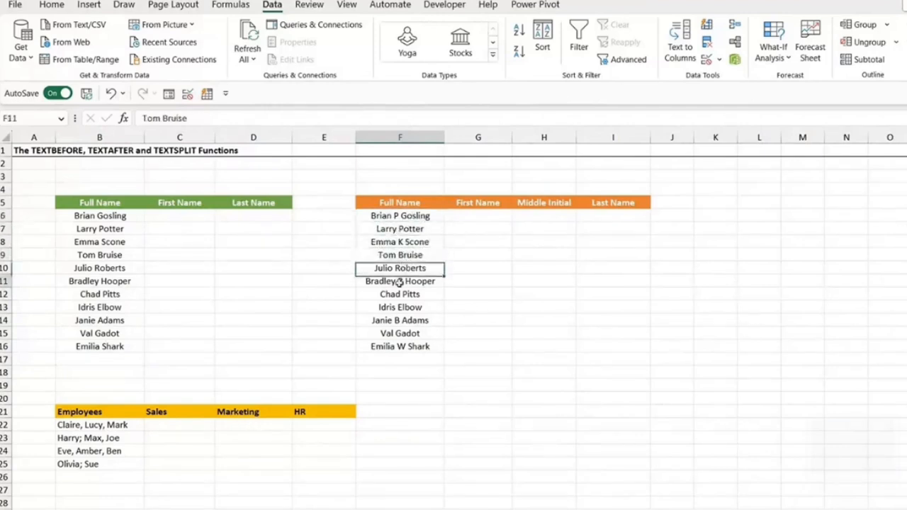
click(403, 306)
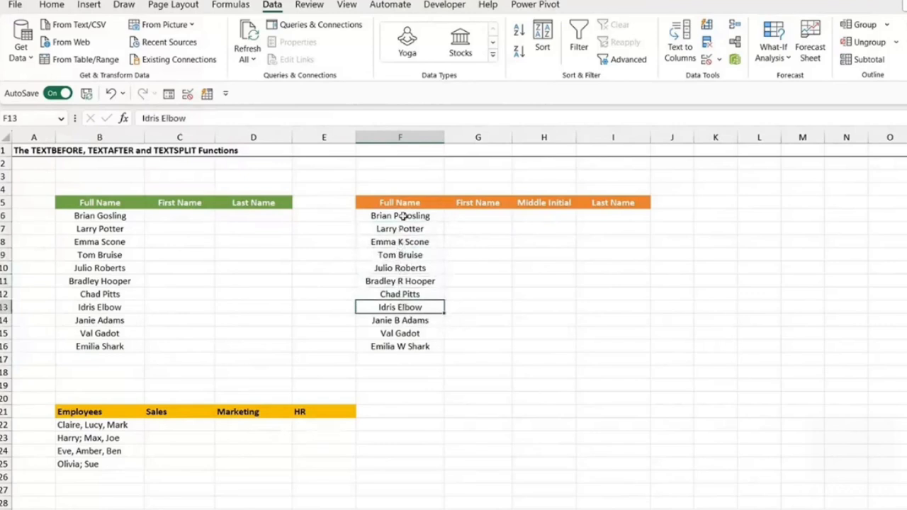
drag(403, 216, 397, 345)
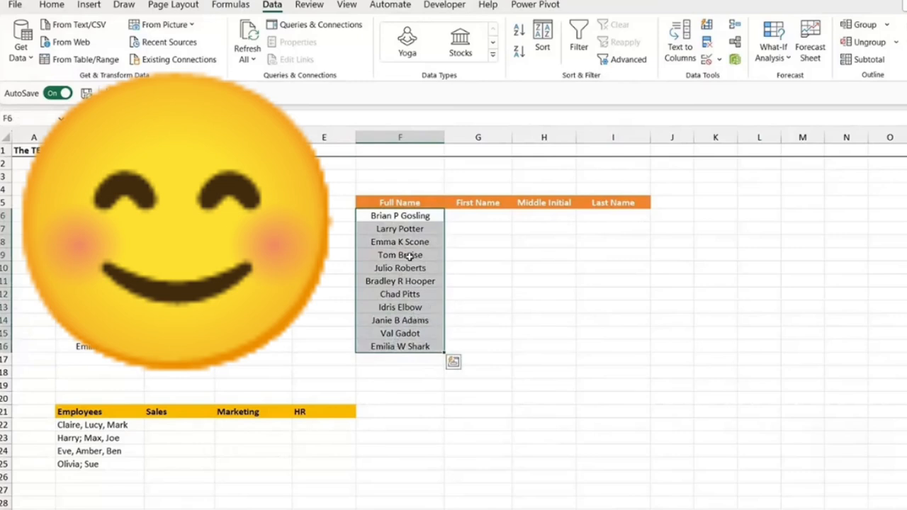
click(480, 217)
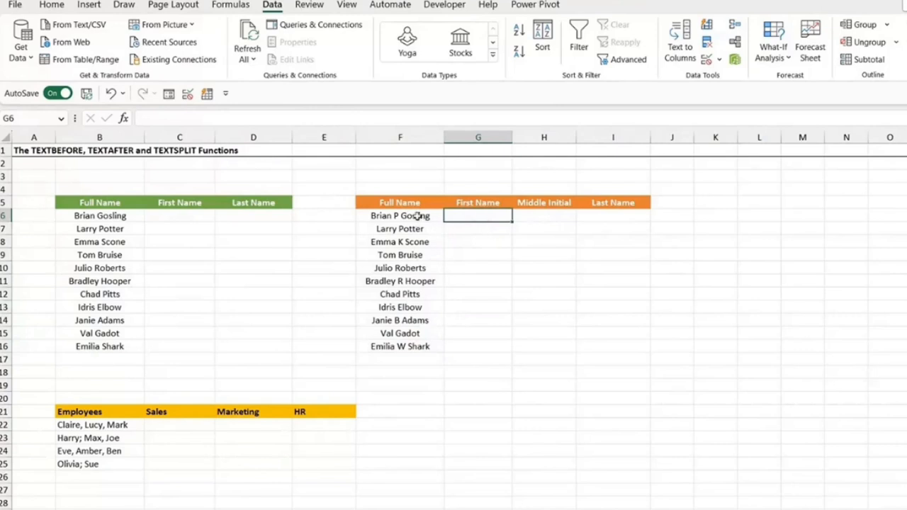
drag(417, 215, 414, 343)
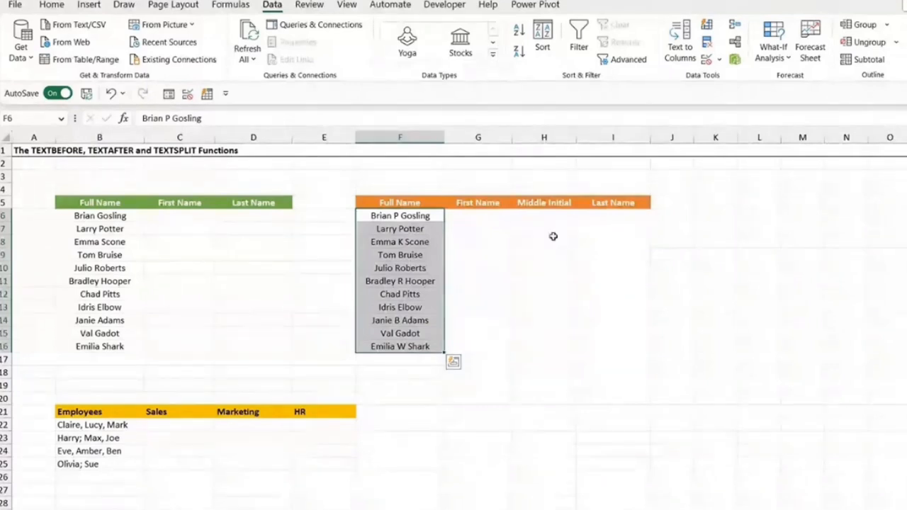
click(558, 270)
- Enter =TEXTBEFORE(F6," ") in G6 to extract the first name from the full name
click(461, 221)
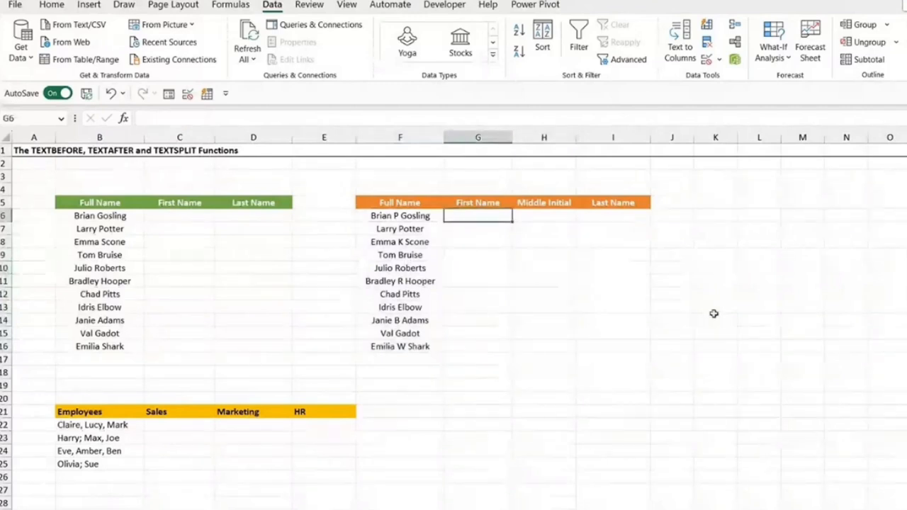
text(=TEXTBEFORE()
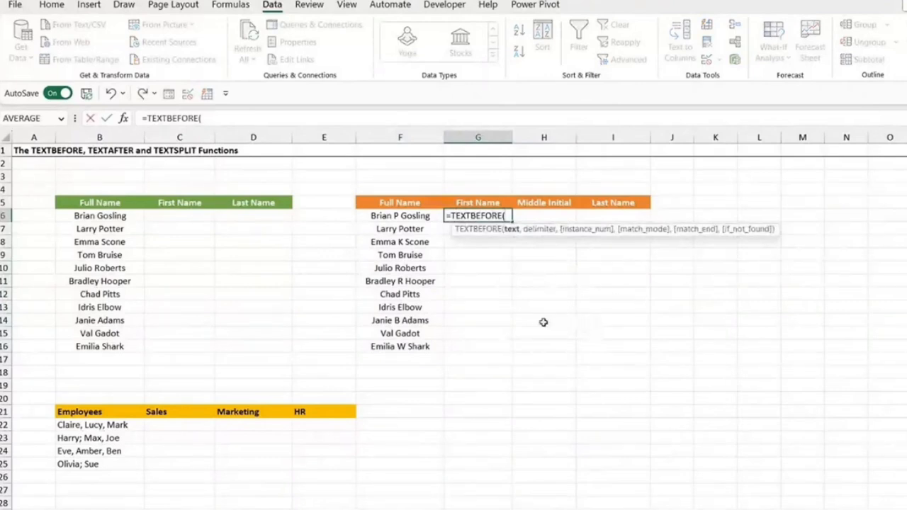
click(381, 216)
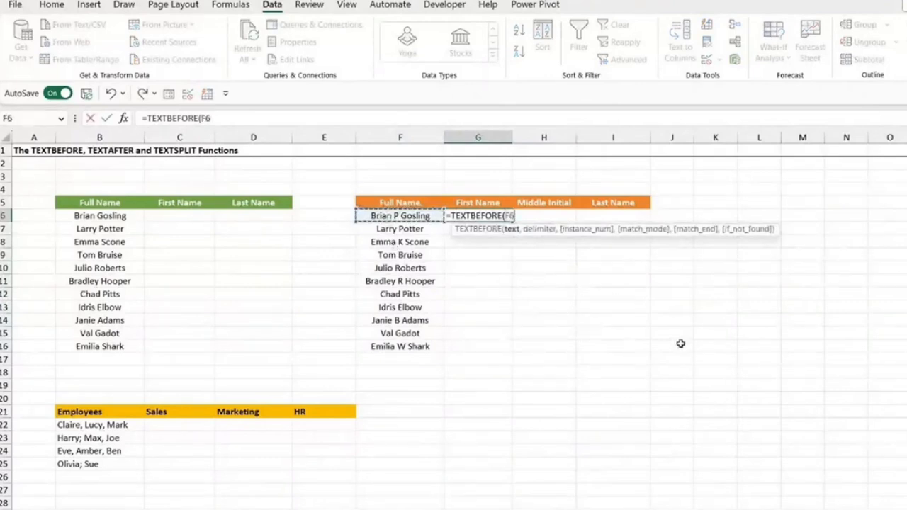
text(,)
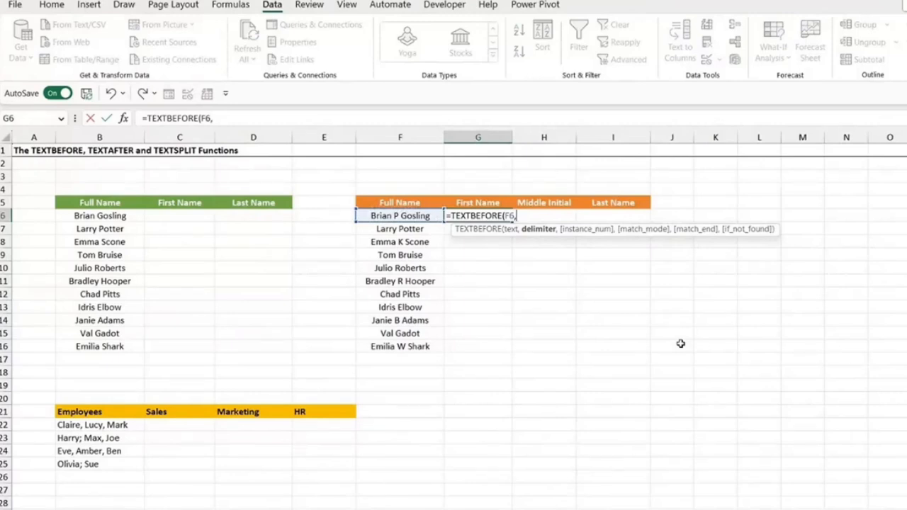
text(" ")
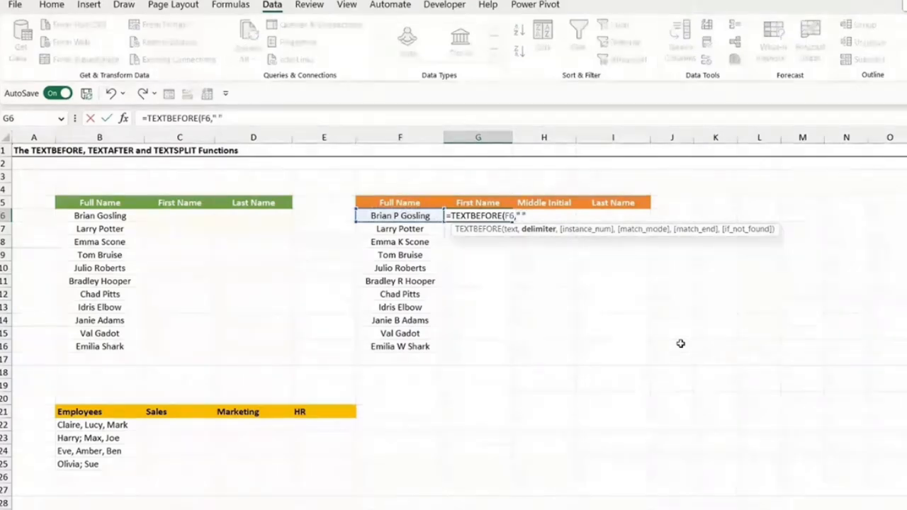
text(,)
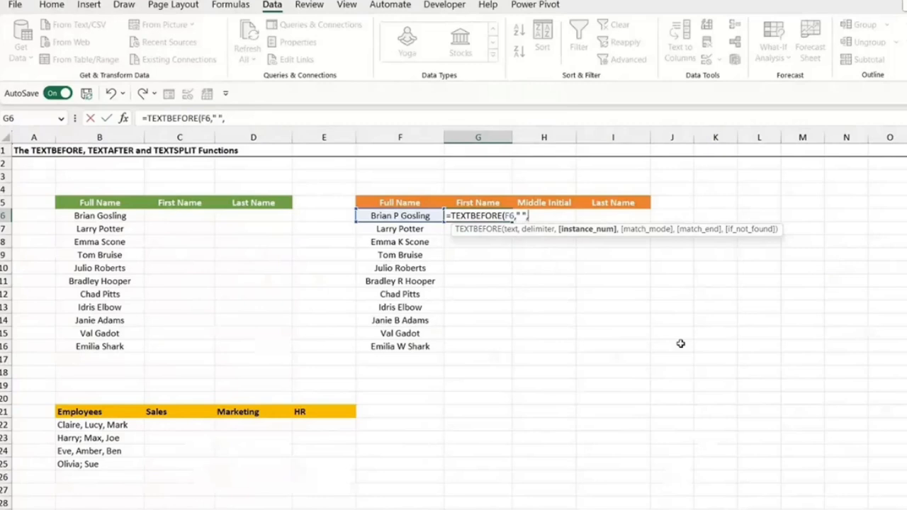
key(BackSpace)
text())
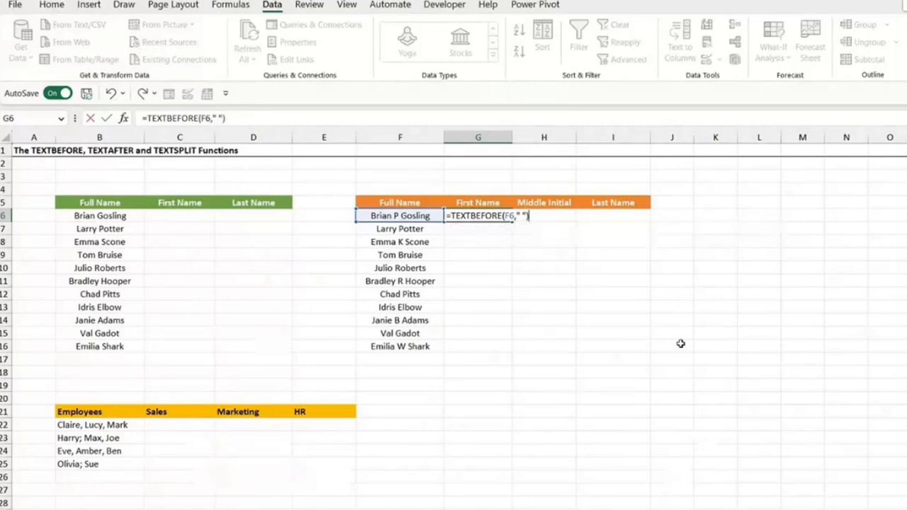
key(Return)
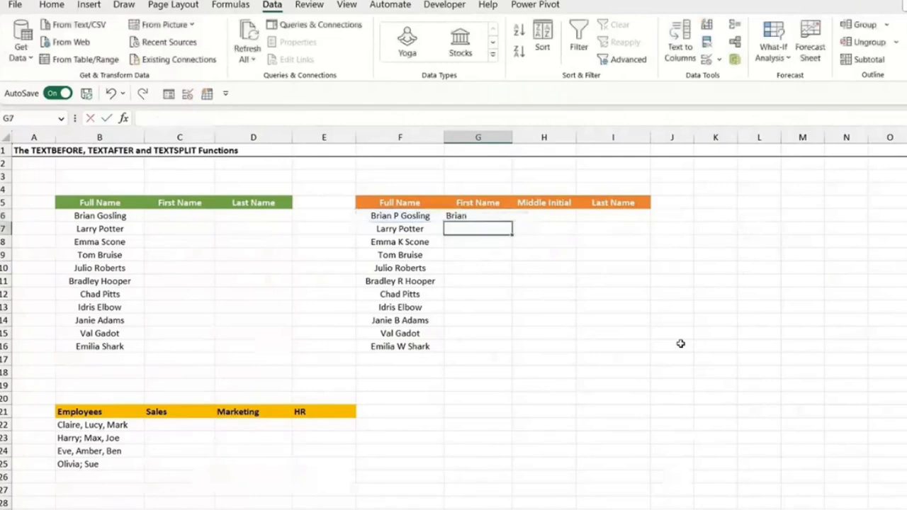
- Fill the TEXTBEFORE formula in G6 down the First Name column to G16
click(479, 216)
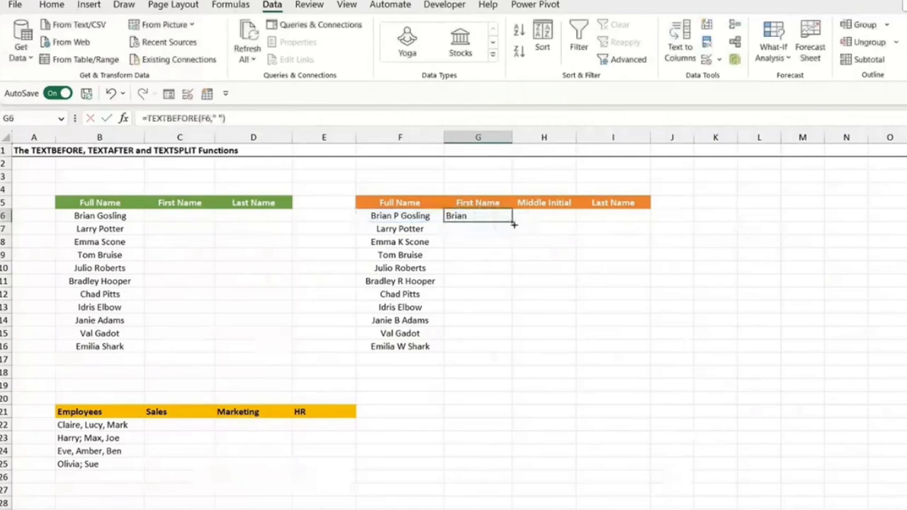
double_click(512, 222)
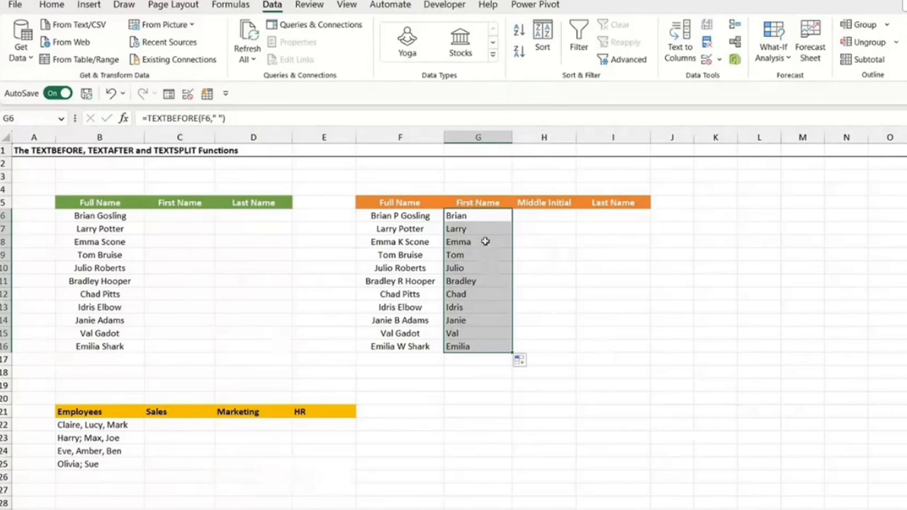
click(478, 216)
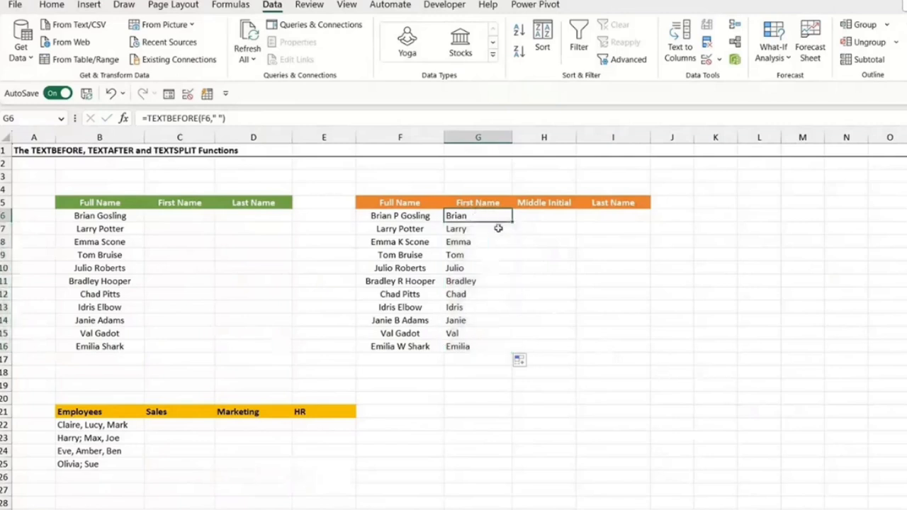
- Enter =TEXTAFTER(F6," ",-1) in I6 to extract the last name after the final space
click(612, 217)
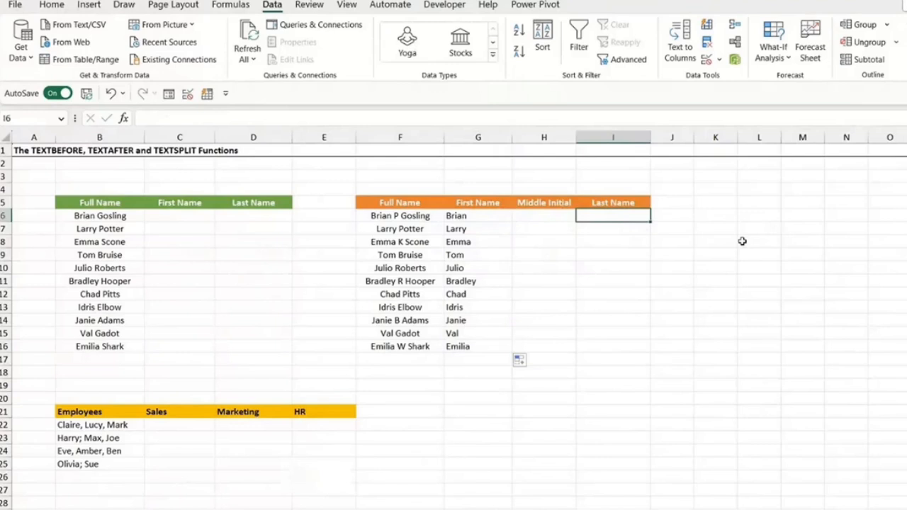
text(=)
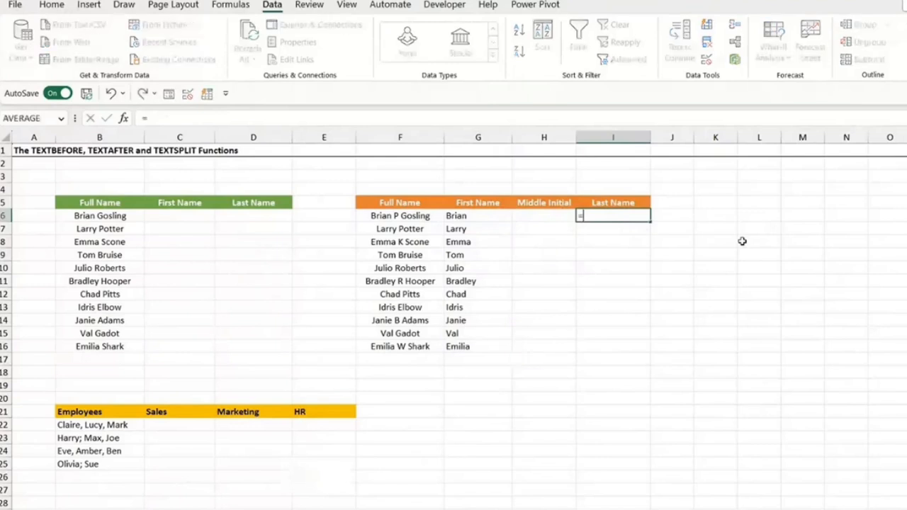
text(TEXTAF)
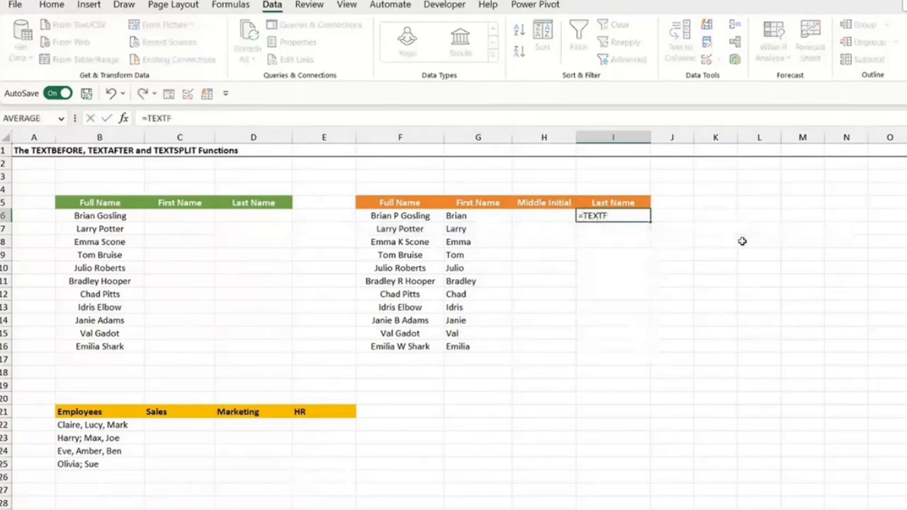
key(BackSpace)
text(AFTER()
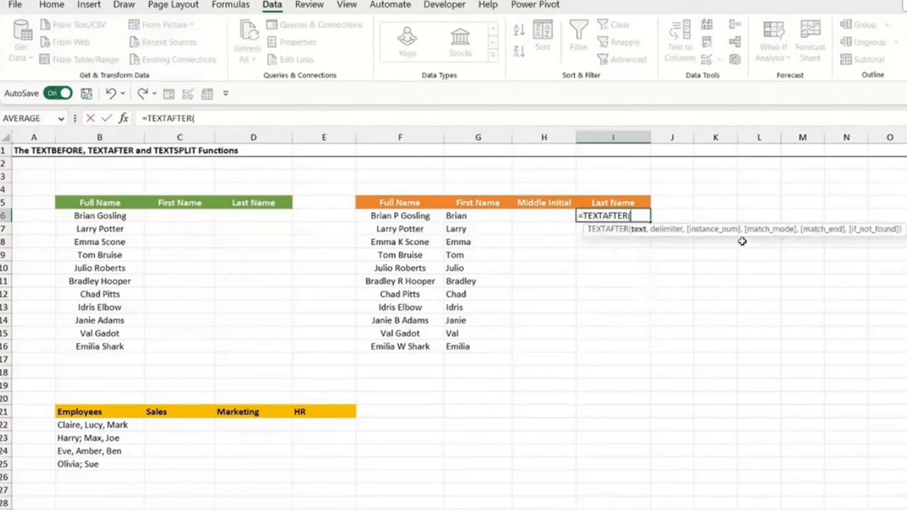
click(406, 215)
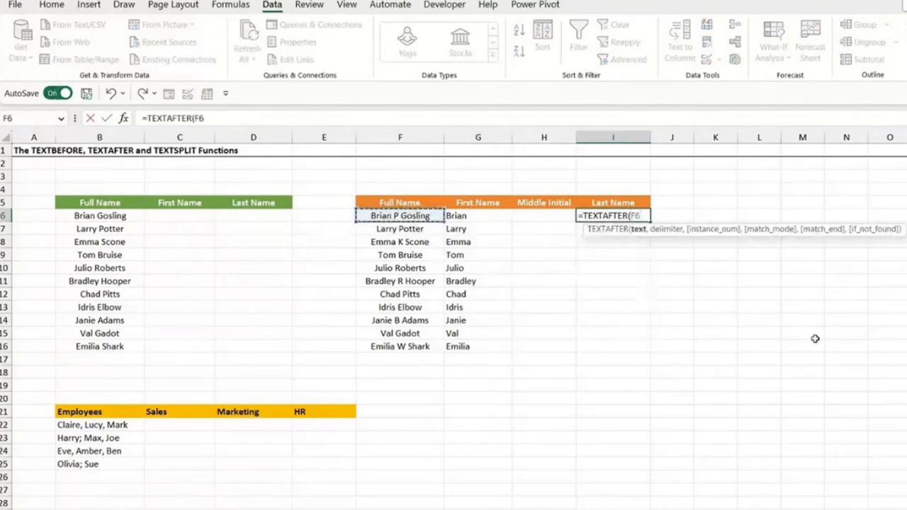
text(,)
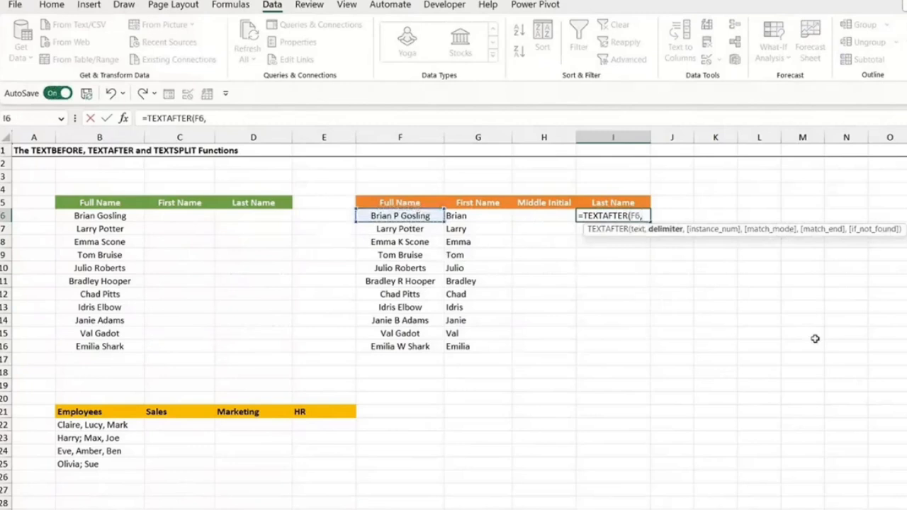
text(" ",)
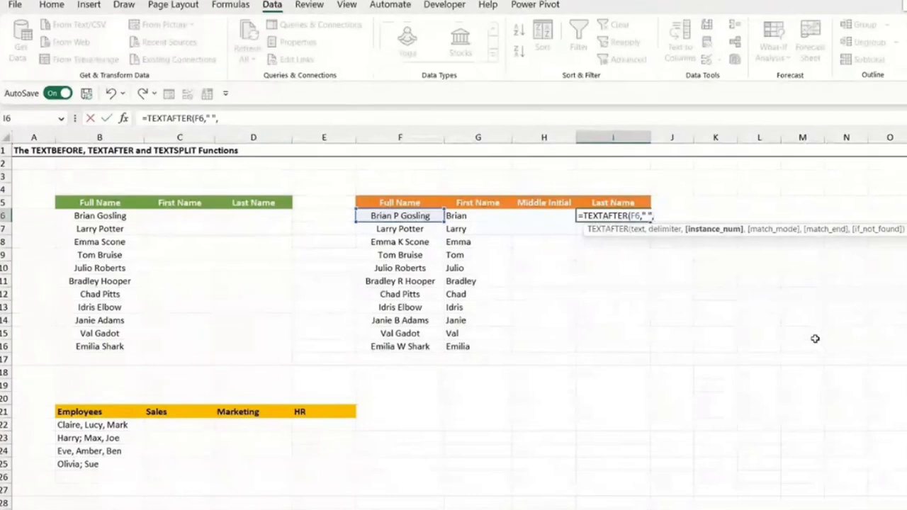
text(-1)
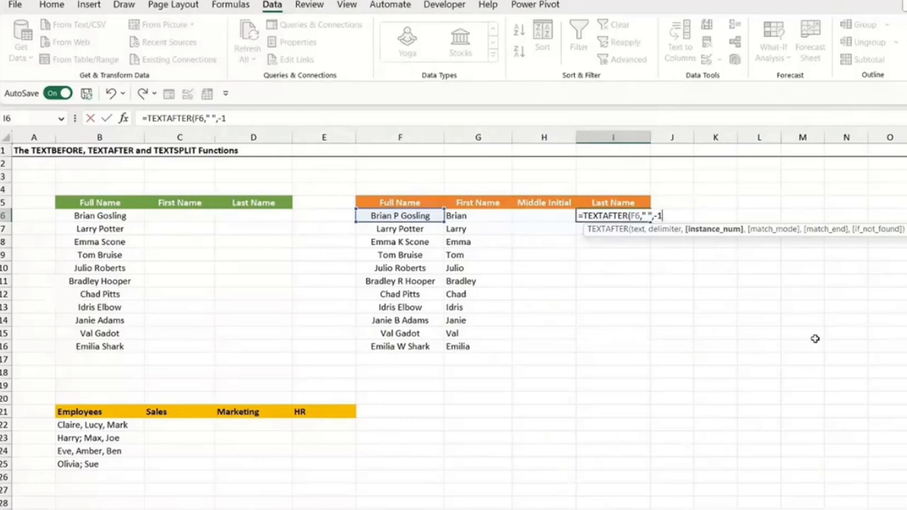
key(Return)
- Fill the TEXTAFTER formula in I6 down the Last Name column to I16 and reselect I6
click(632, 217)
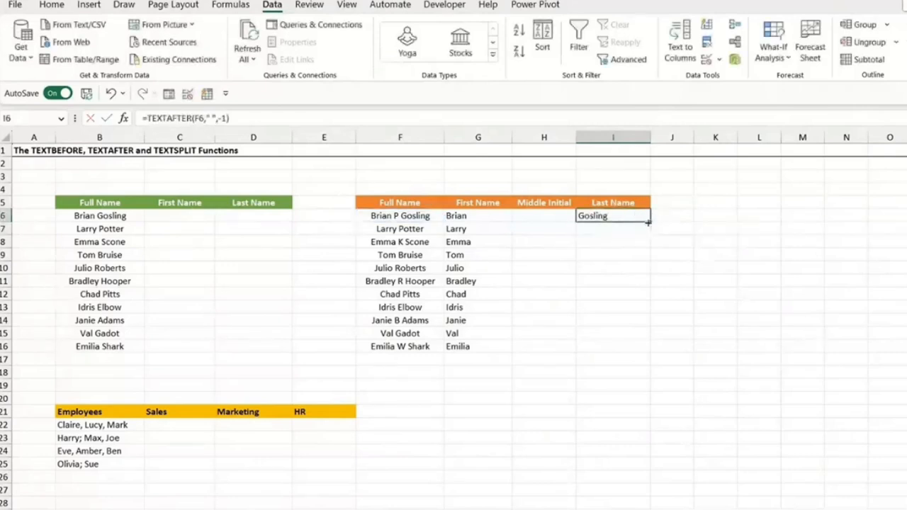
double_click(649, 222)
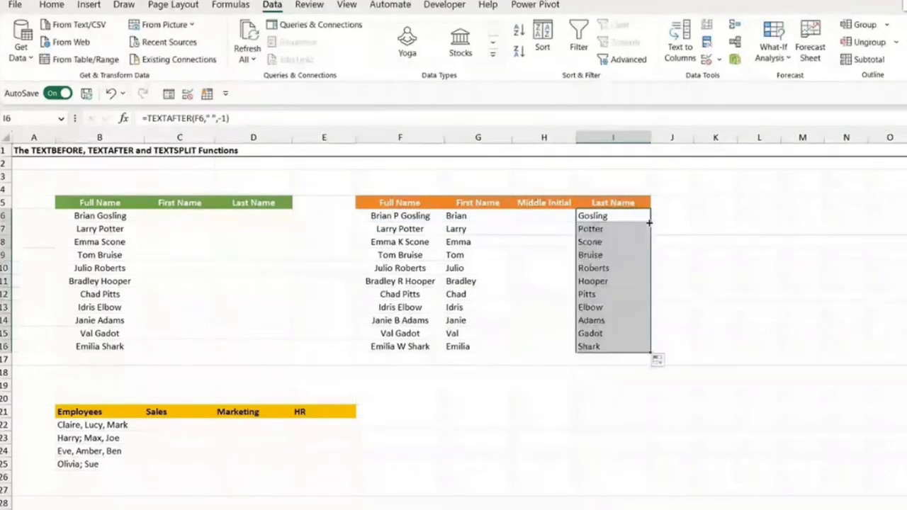
click(706, 242)
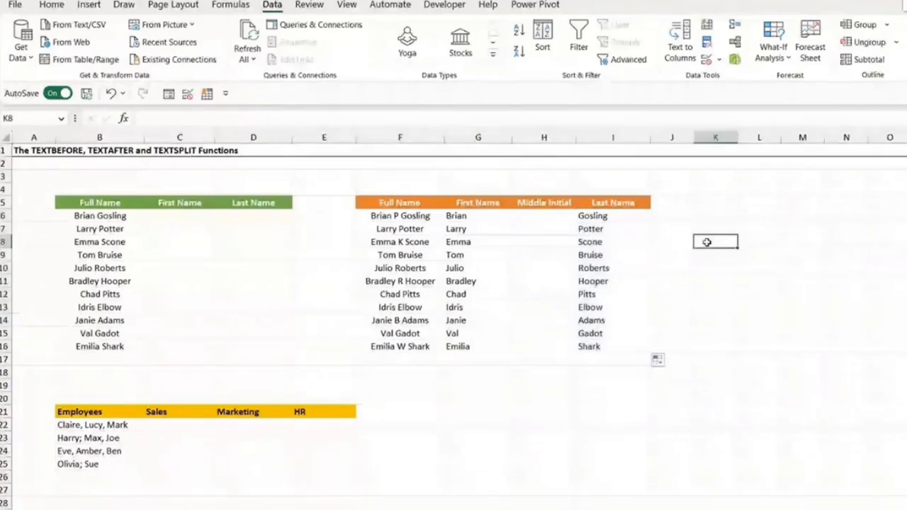
click(596, 216)
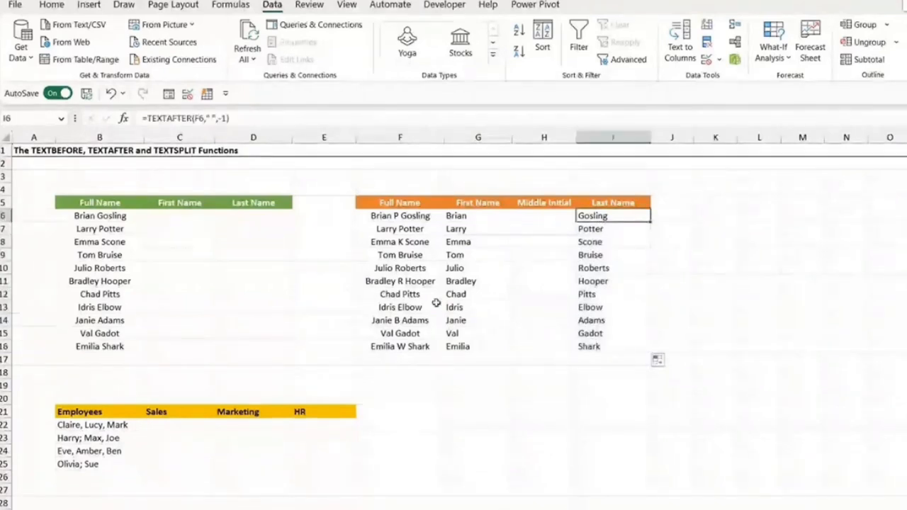
- Enter =TEXTBEFORE(TEXTAFTER(F6," ")," ",-1) in H6 to extract the middle initial from the full name
click(535, 218)
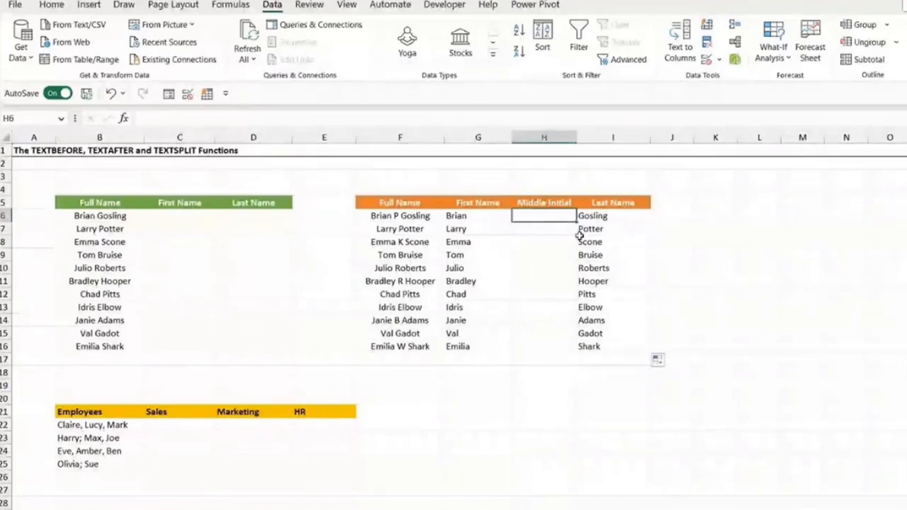
text(=)
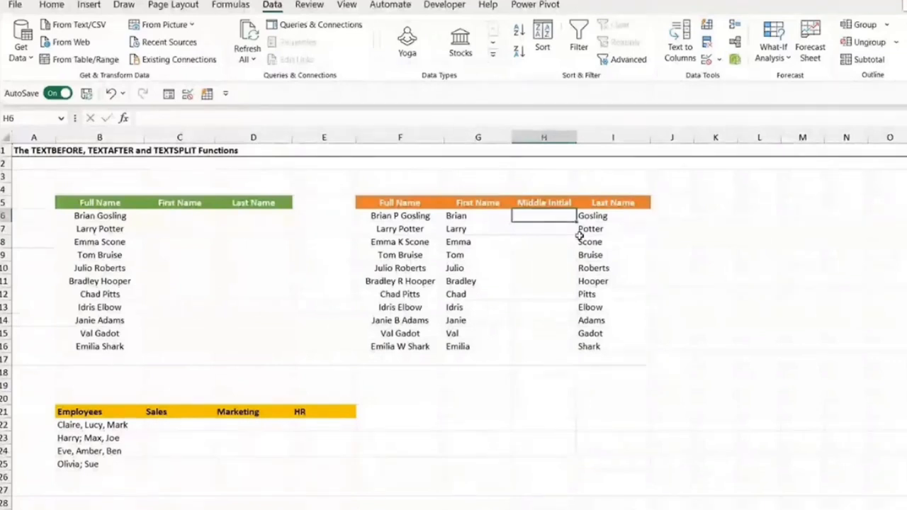
text(TEXTBE)
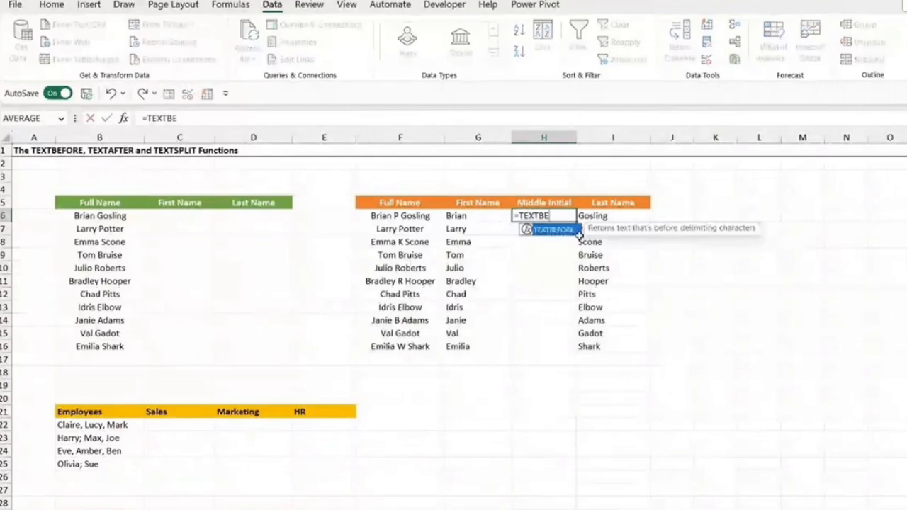
text(FORE)
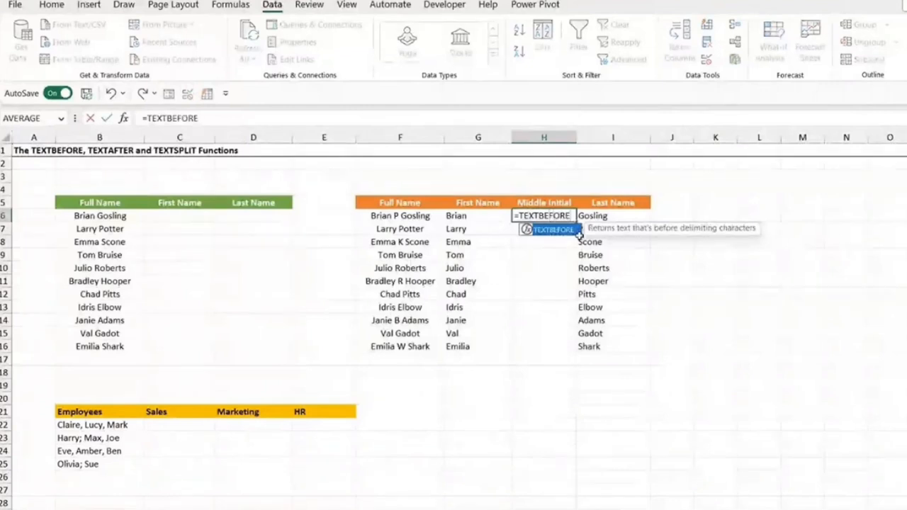
text(()
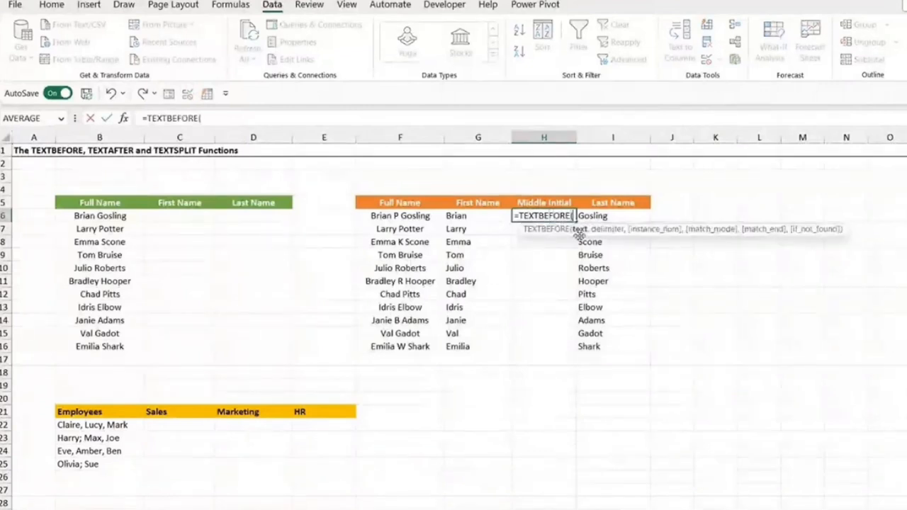
text(TEXTAF)
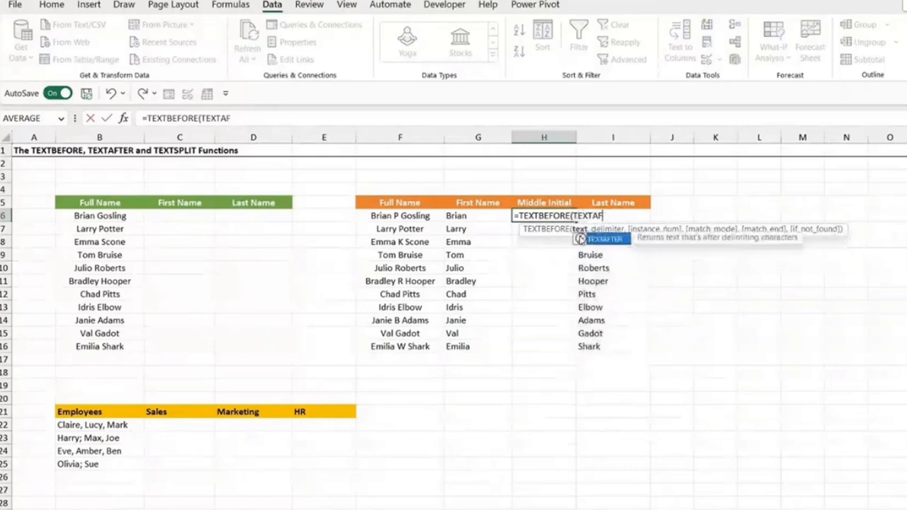
key(Tab)
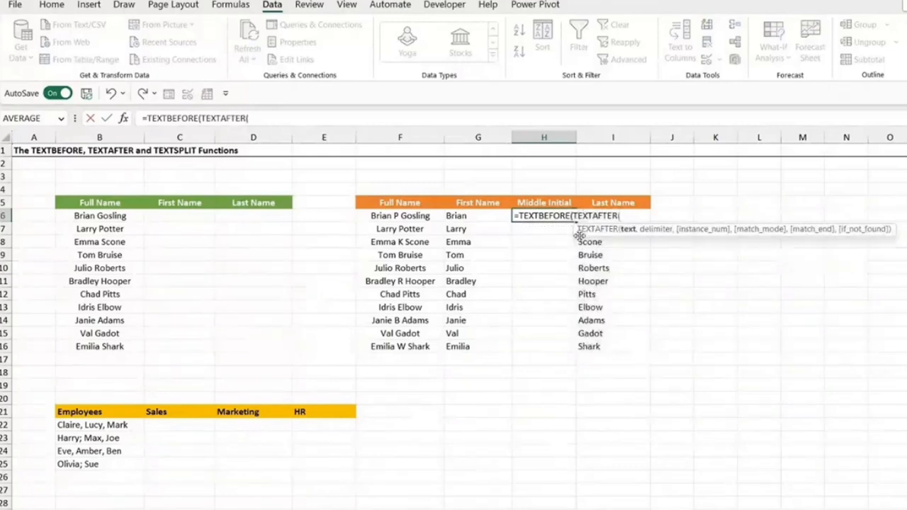
click(408, 216)
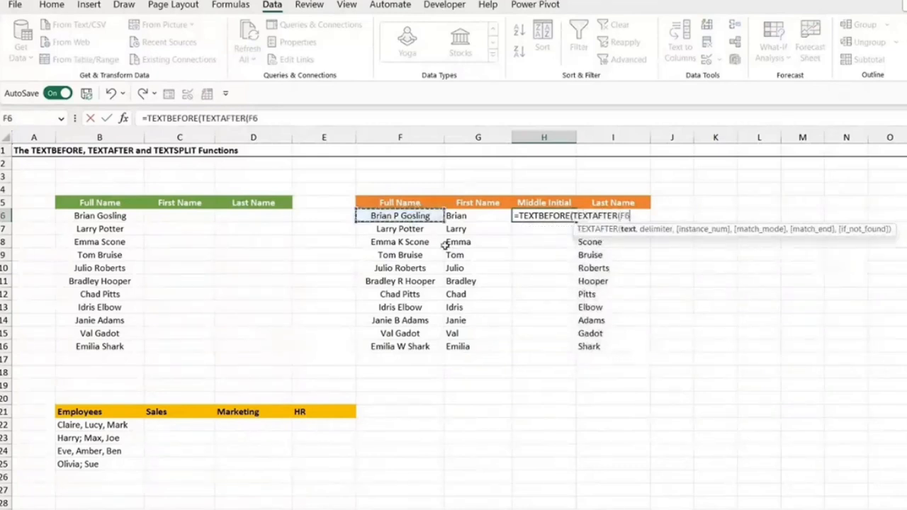
text(," ")
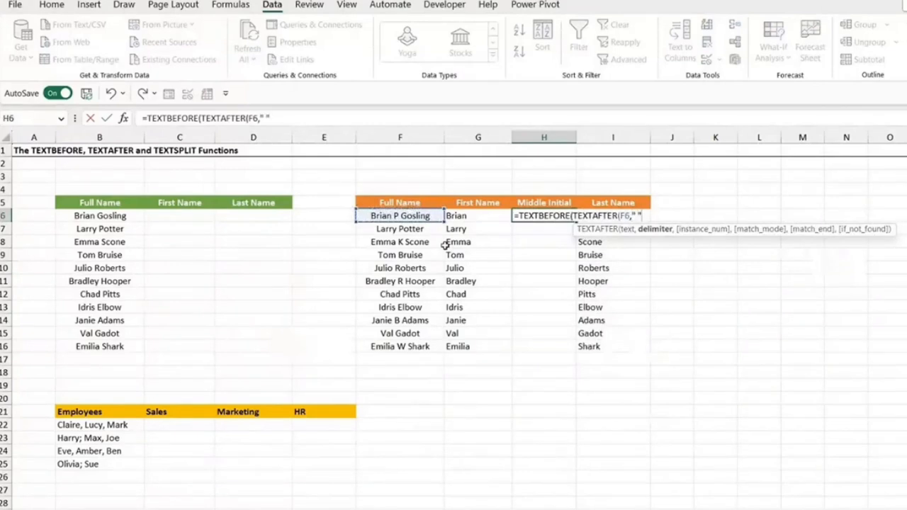
text())
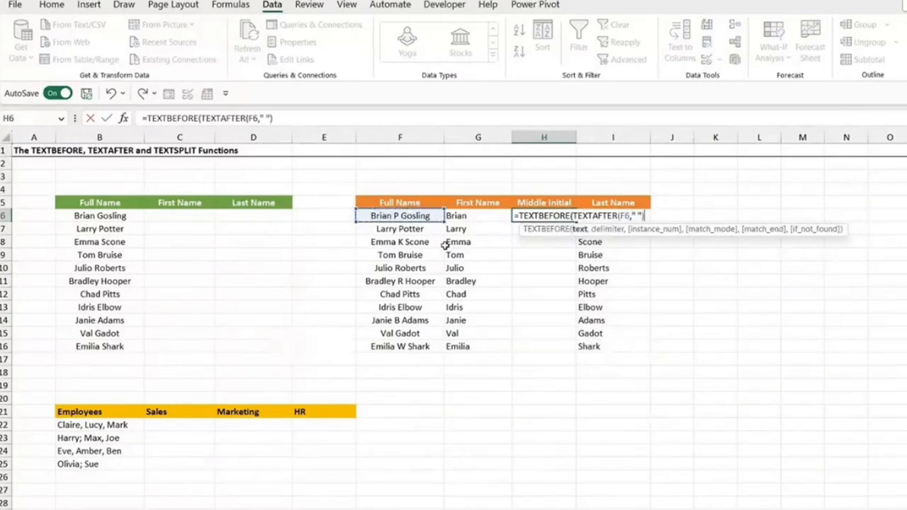
text(,")
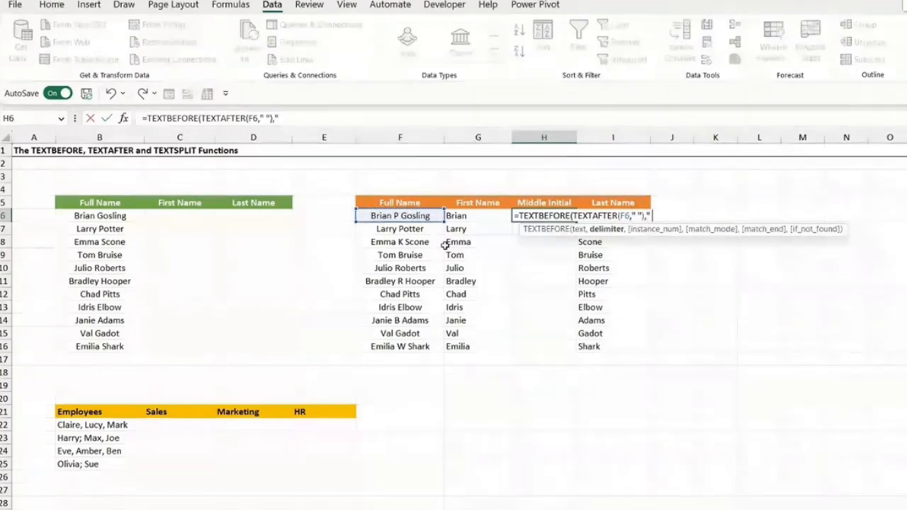
text( ",)
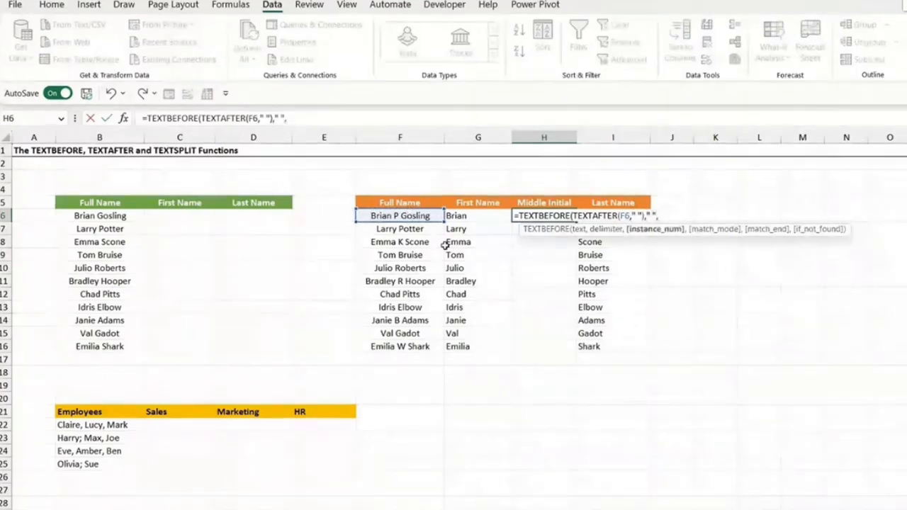
text(-1))
key(Return)
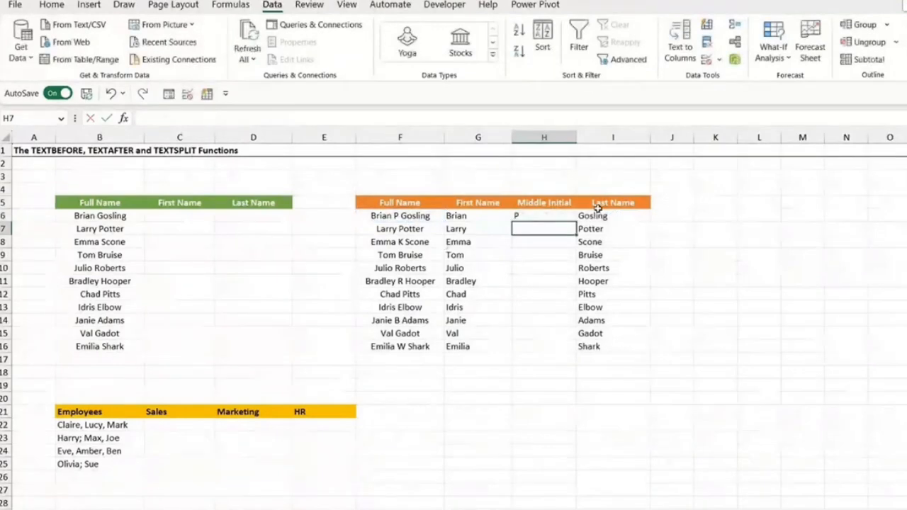
- Fill the nested TEXTBEFORE and TEXTAFTER formula in H6 down the Middle Initial column to H16
click(561, 216)
double_click(576, 221)
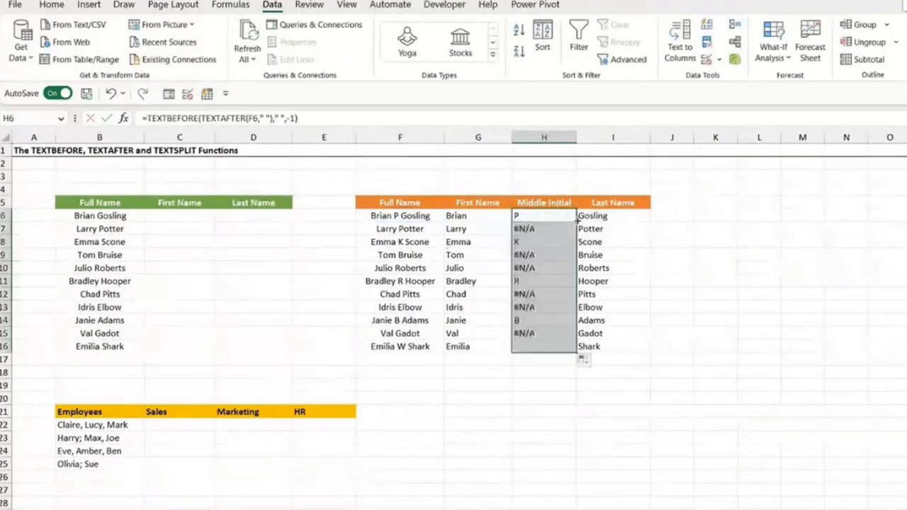
- Check the Middle Initial results in H7:H14, comparing rows whose full names include an initial with those that do not
click(529, 242)
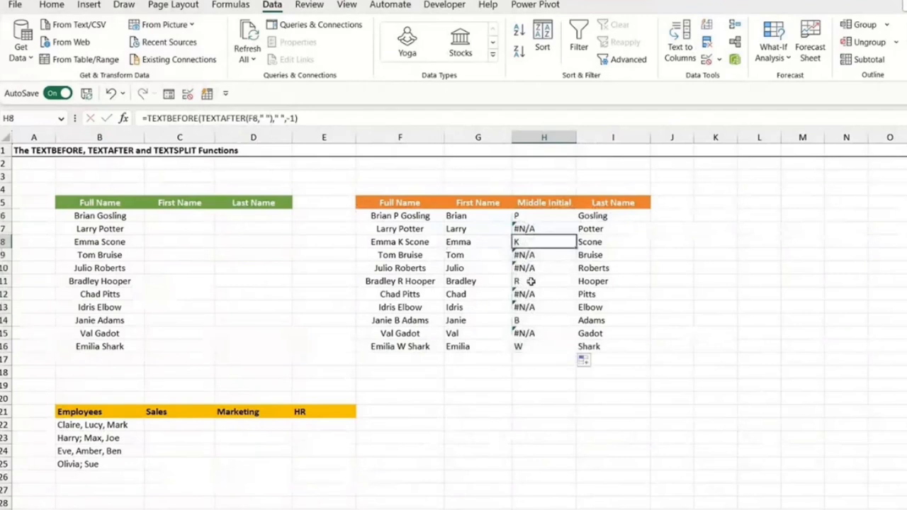
click(531, 281)
click(533, 321)
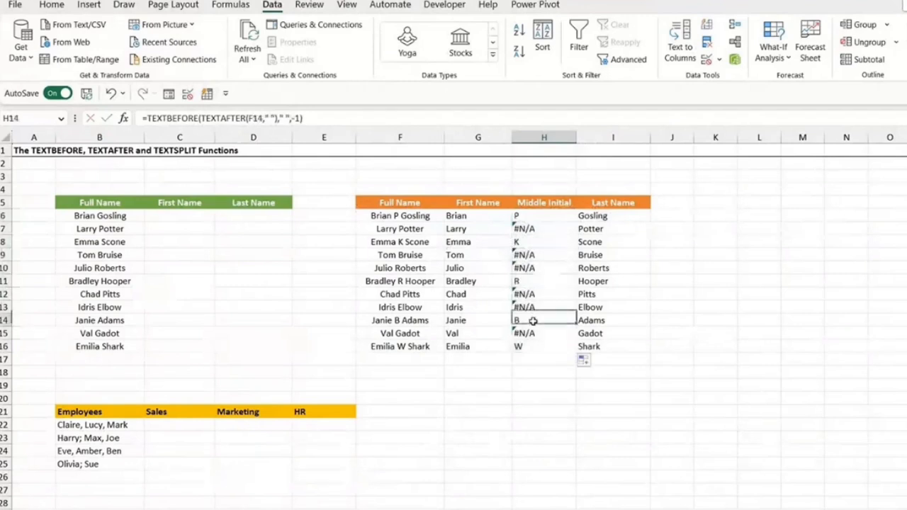
click(527, 230)
click(533, 255)
click(532, 268)
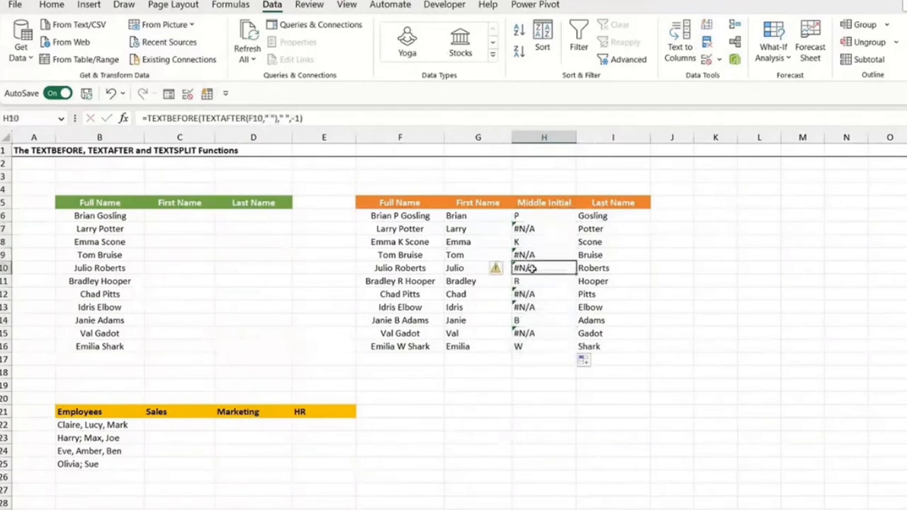
click(534, 293)
click(532, 308)
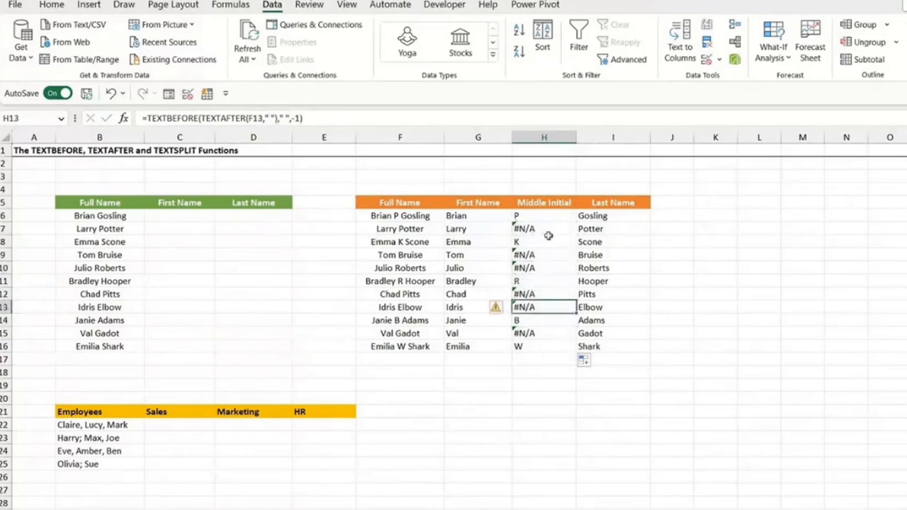
click(544, 230)
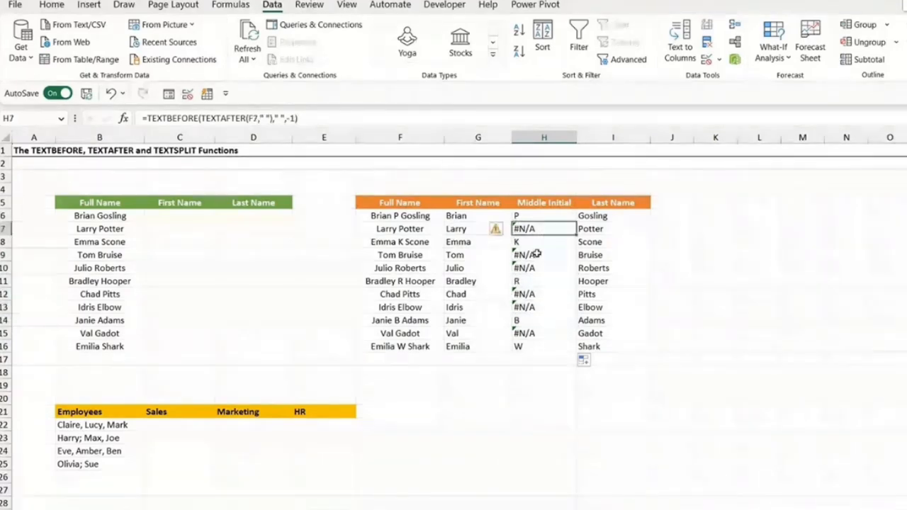
- Wrap the H6 formula in IFNA with a space as the fallback: =IFNA(TEXTBEFORE(TEXTAFTER(F6," ")," ",-1)," ")
click(542, 215)
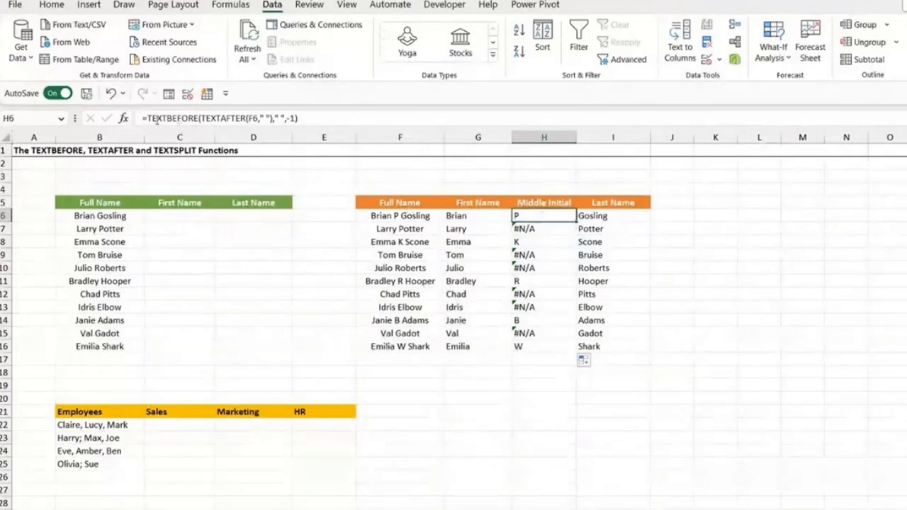
click(148, 119)
text(IF)
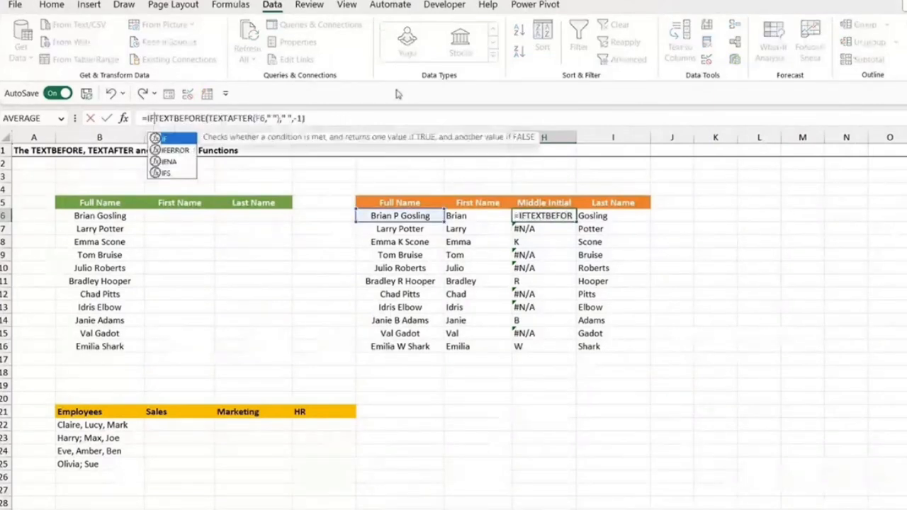
text(NA()
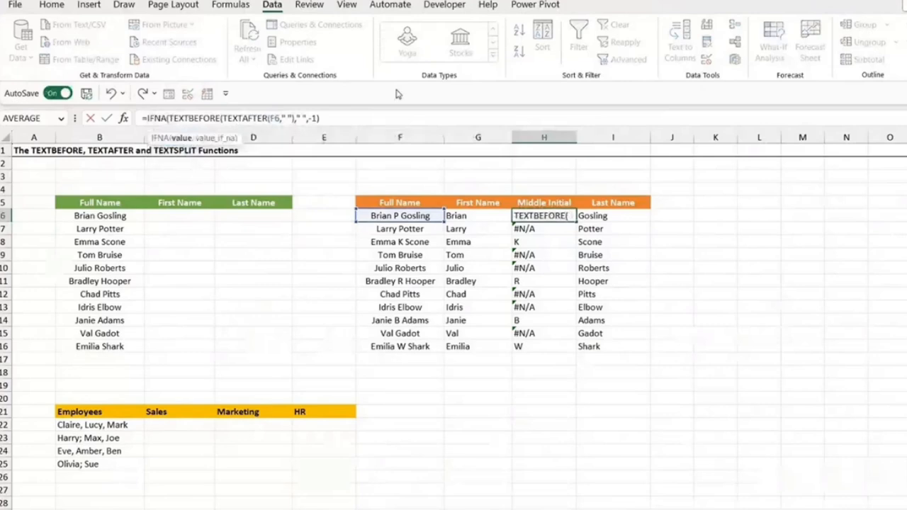
click(351, 119)
text(,)
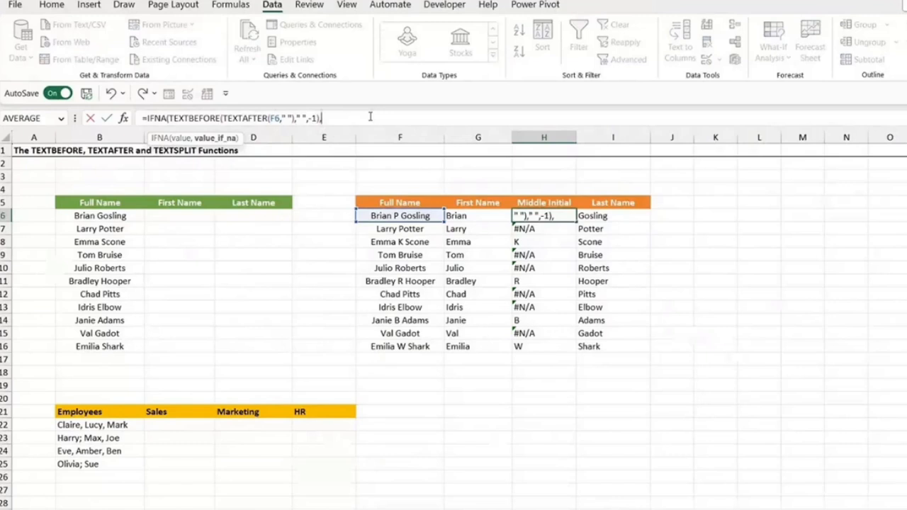
text(" "))
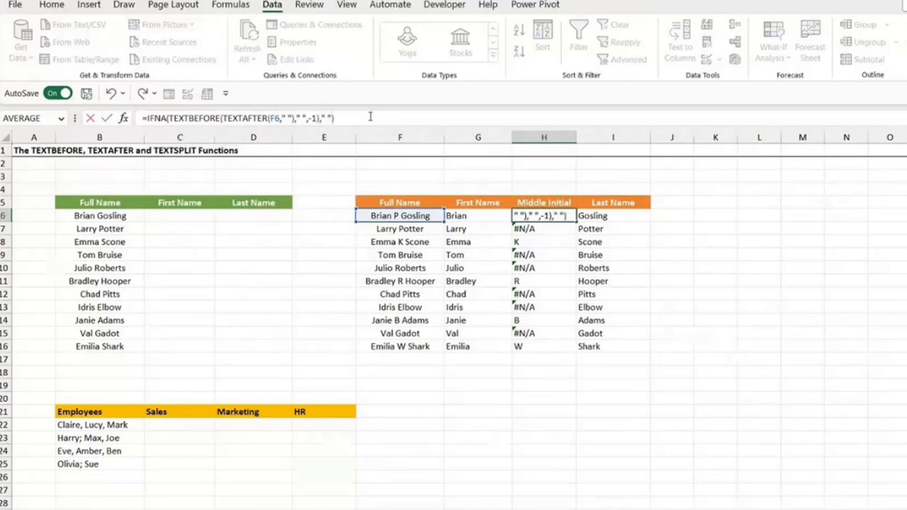
key(Return)
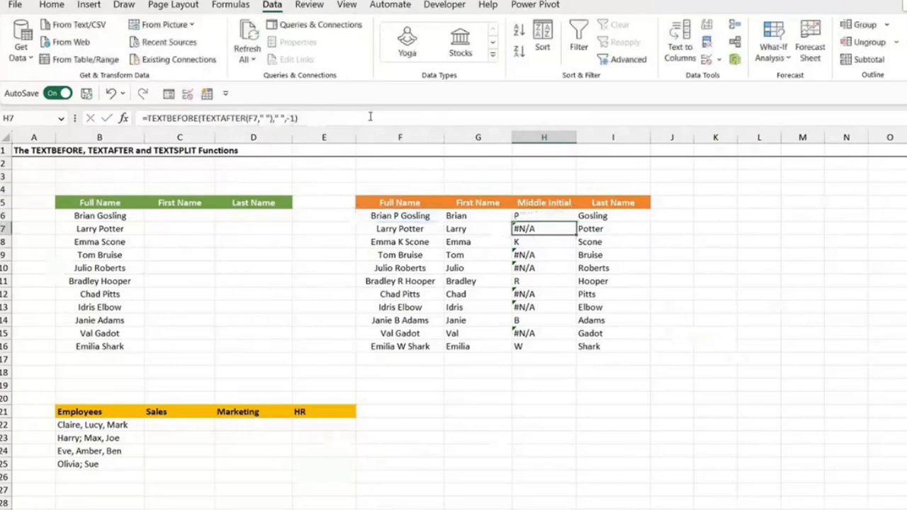
- Fill the IFNA formula in H6 down the Middle Initial column to H16
click(557, 215)
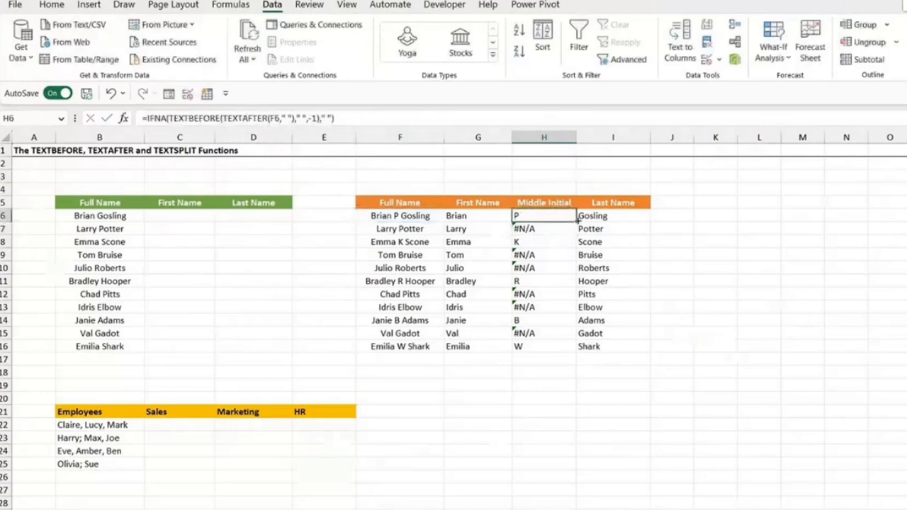
double_click(577, 221)
click(759, 294)
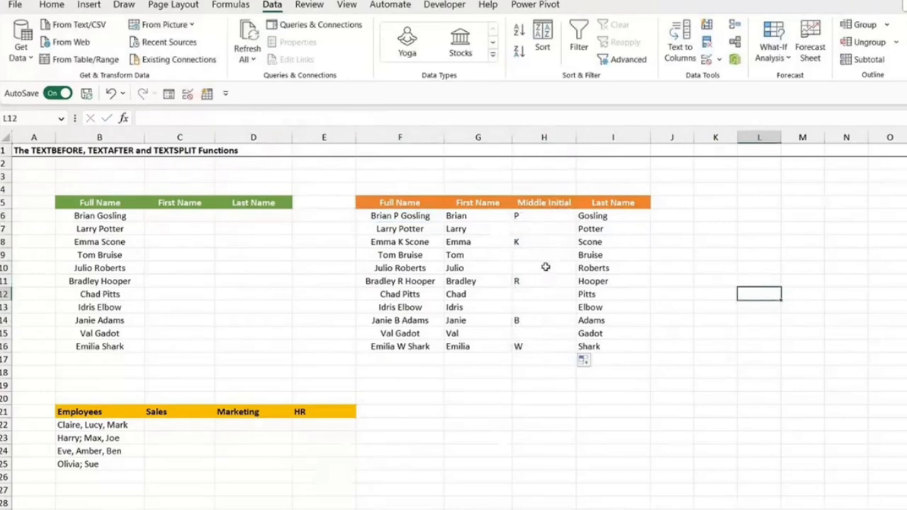
- Review the full name in F6 against its first name, middle initial and last name formulas in row 6
click(538, 215)
click(421, 216)
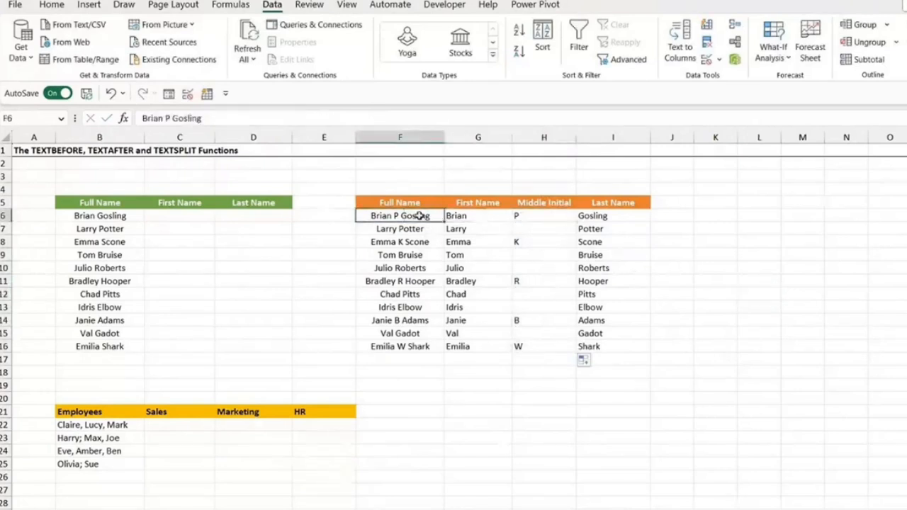
click(488, 215)
click(583, 215)
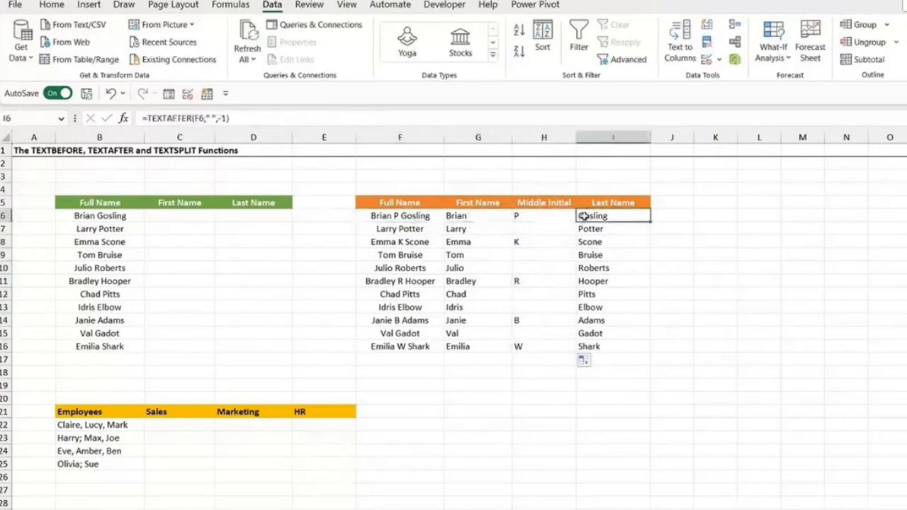
click(402, 244)
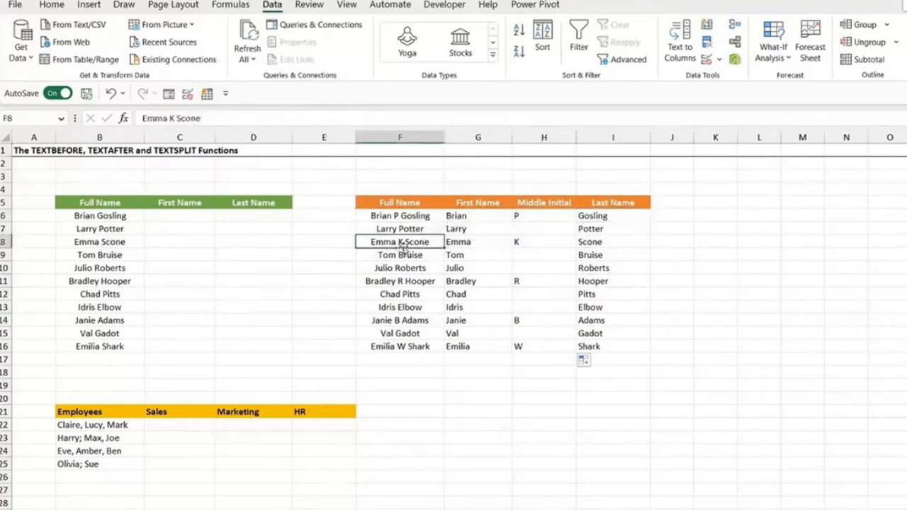
- Examine the Employees table starting at row 21 and the delimiters used in its name lists, selecting B22
scroll(403, 248, down, 1)
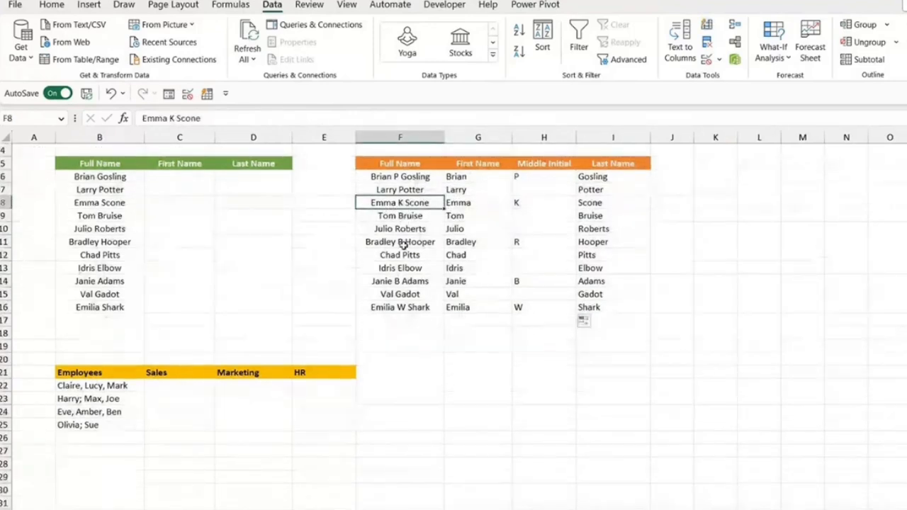
scroll(402, 244, down, 1)
scroll(402, 244, down, 1)
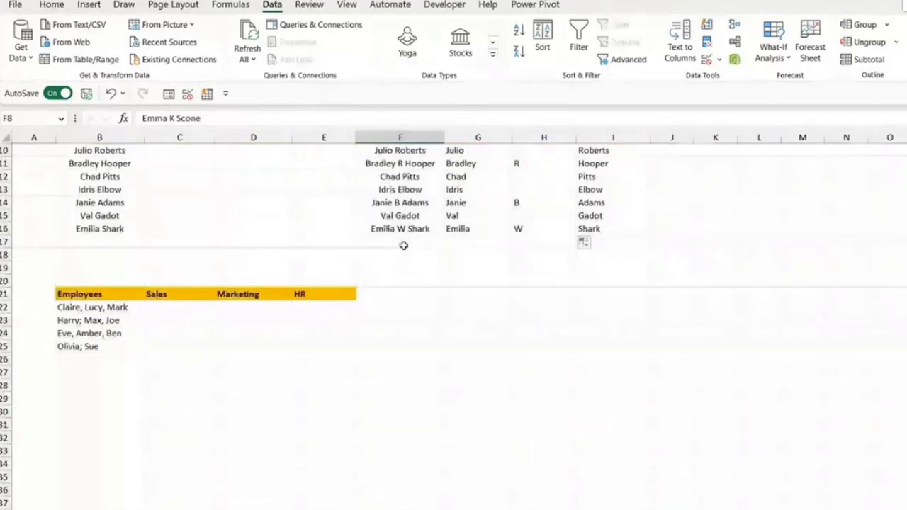
scroll(403, 245, down, 2)
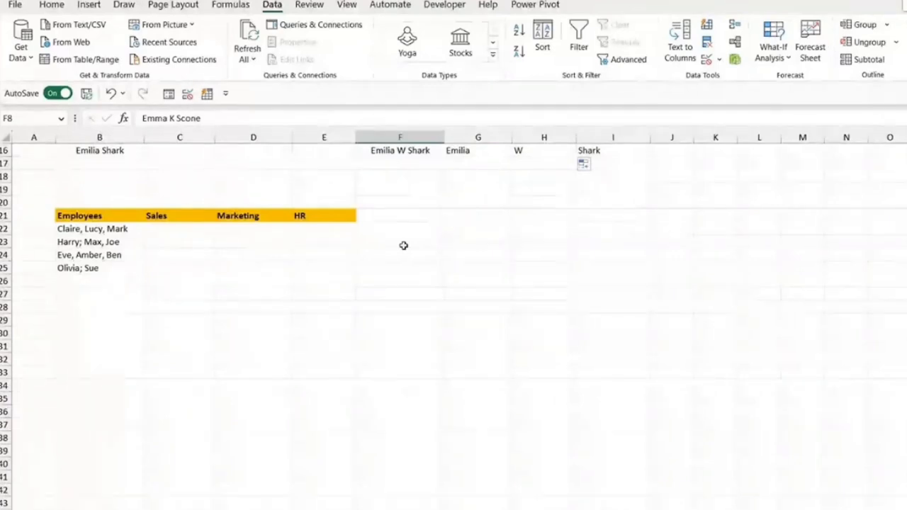
click(450, 244)
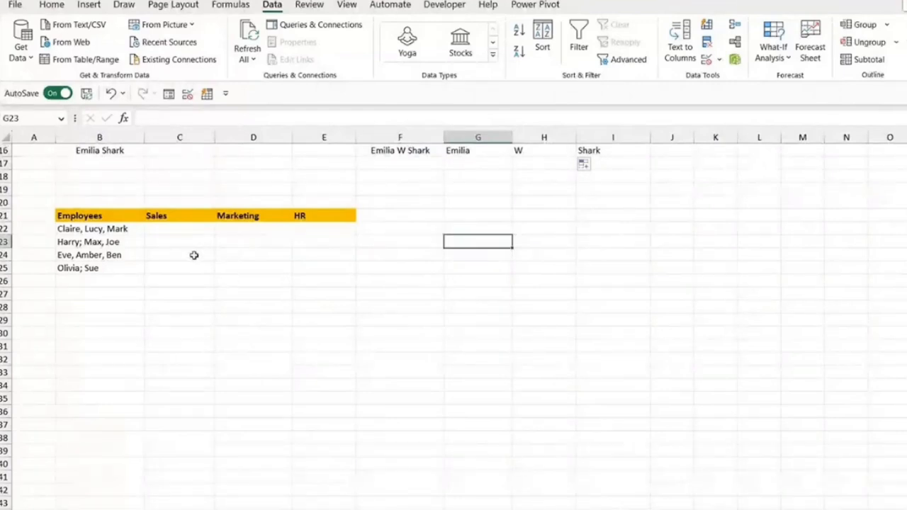
click(80, 229)
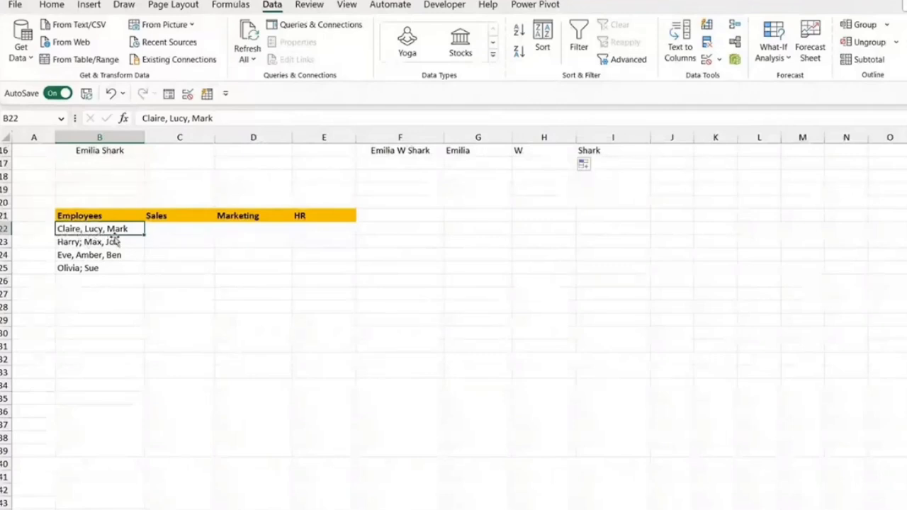
- Try splitting the first employee list on the comma delimiter by entering =TEXTSPLIT(B22,", ") in C22
click(165, 231)
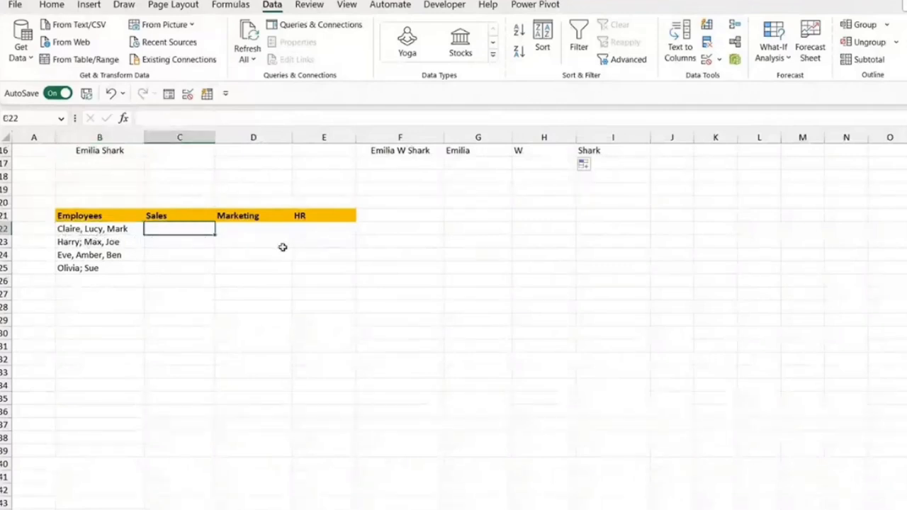
text(=TE)
text(XTSPLIT()
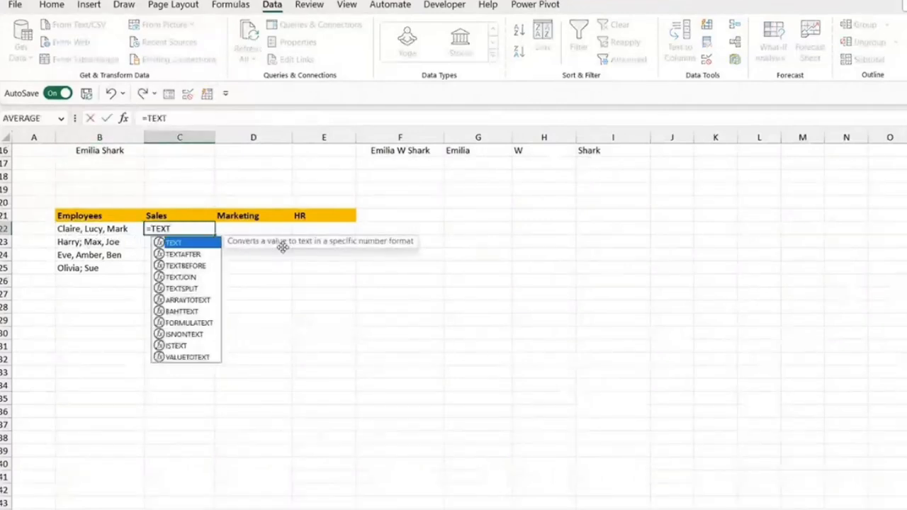
click(103, 231)
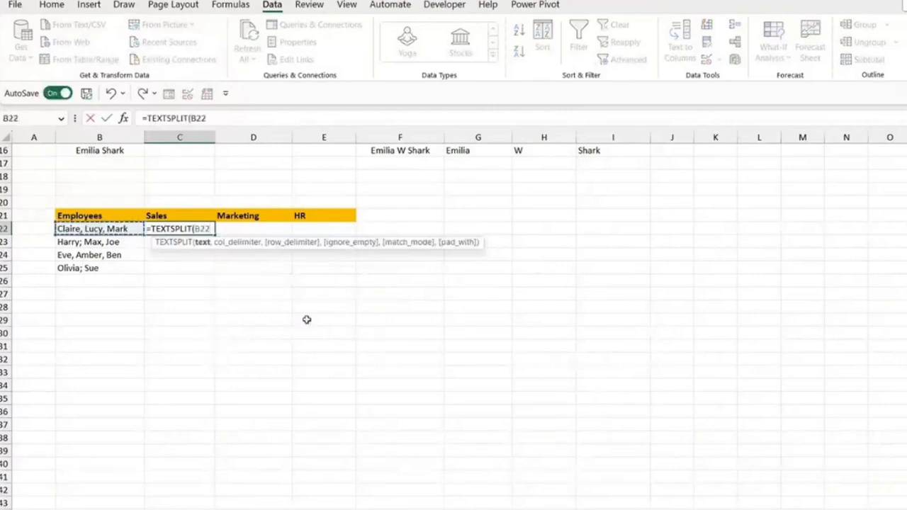
text(,)
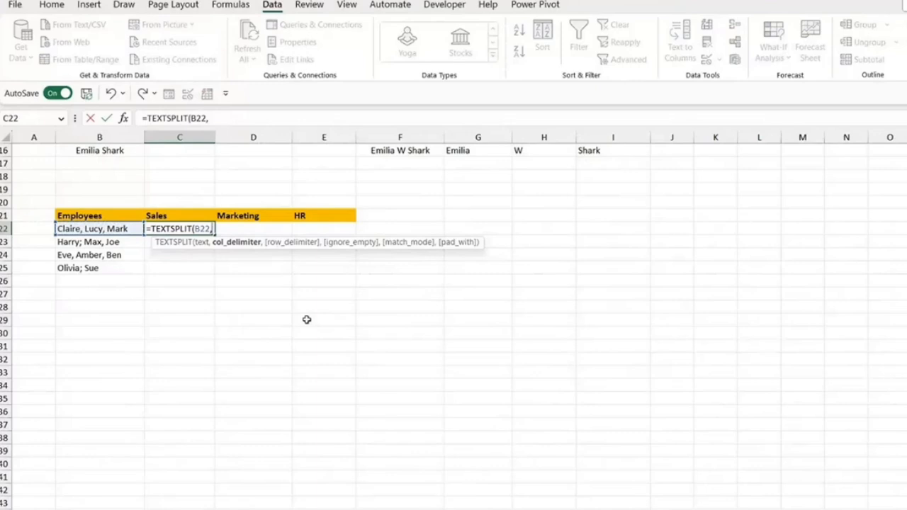
text(", "))
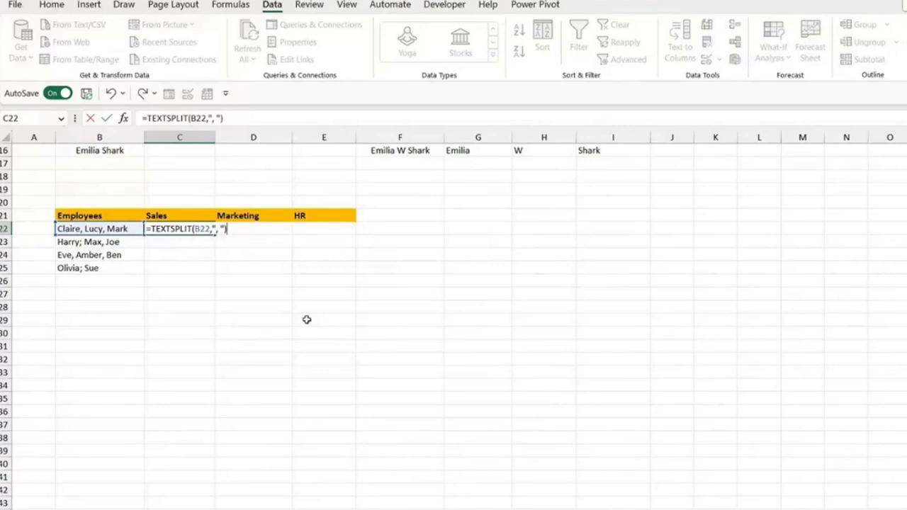
key(Return)
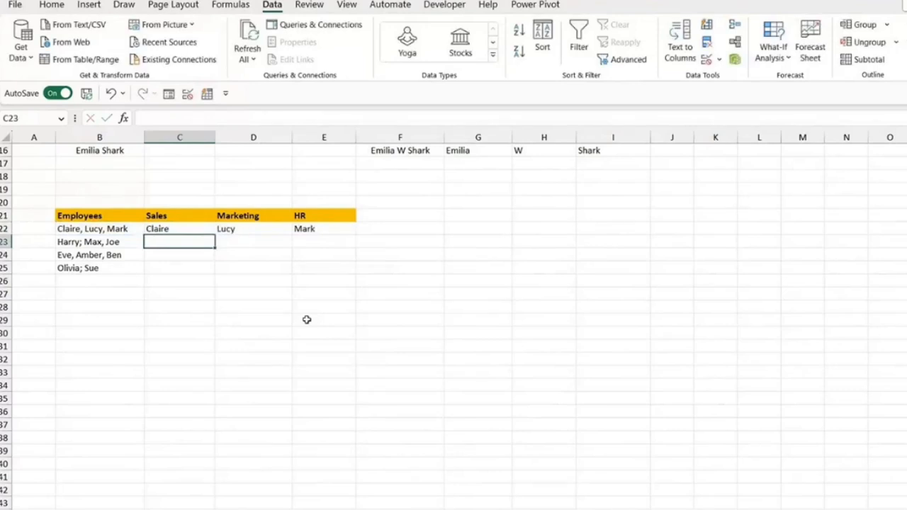
- Fill the comma-only TEXTSPLIT formula from C22 down to C25 and compare the row 23 split with its source list in B23
click(204, 232)
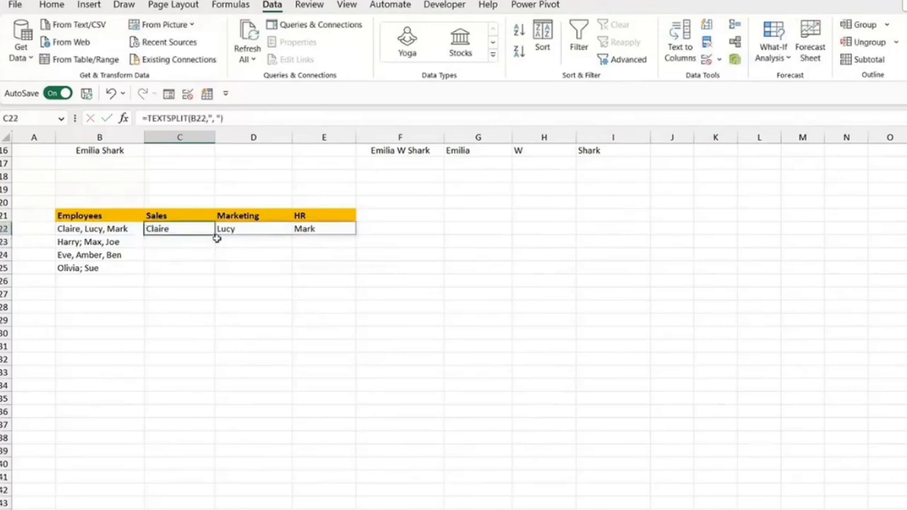
drag(214, 235, 214, 271)
click(415, 329)
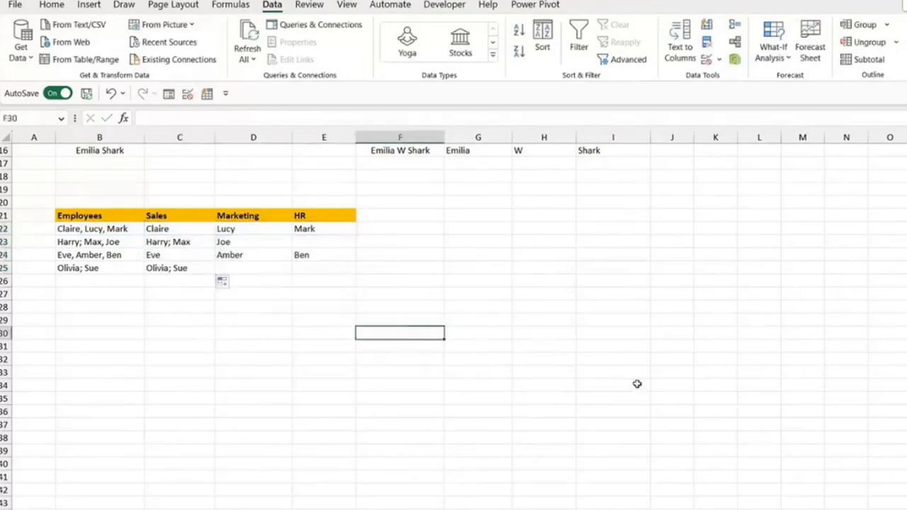
click(155, 242)
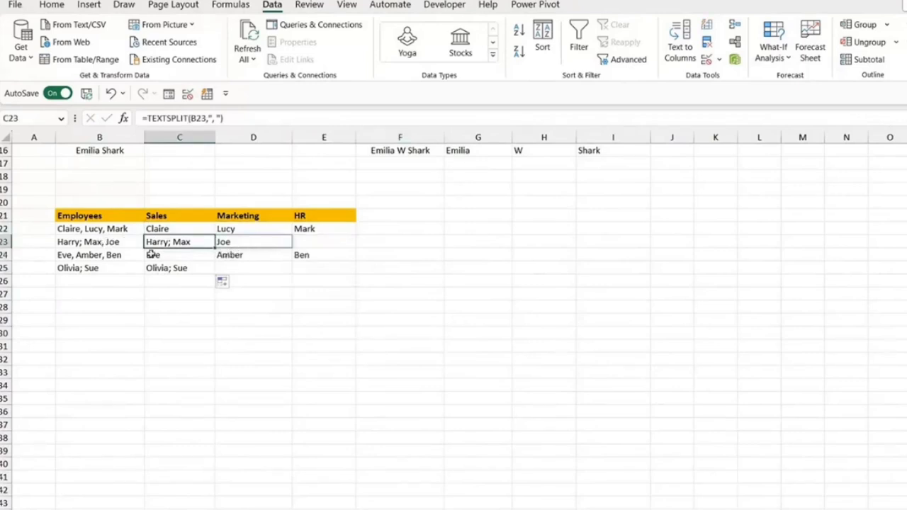
click(83, 242)
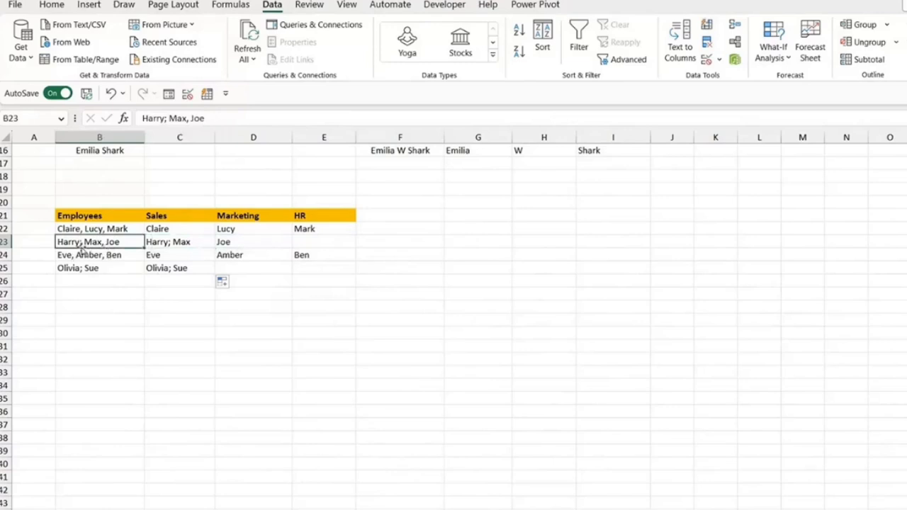
- Clear the comma-only TEXTSPLIT formulas from the Sales column and start a new TEXTSPLIT in C22 with B22 as its text
click(165, 229)
key(Delete)
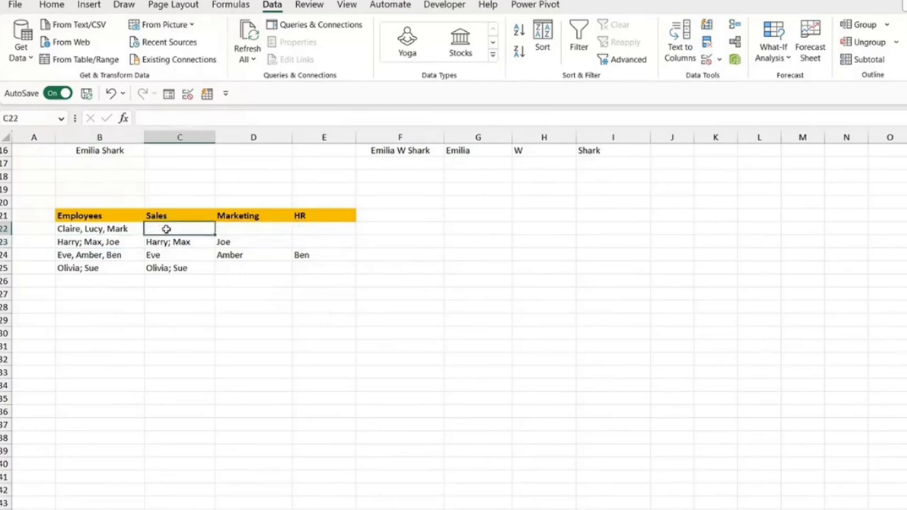
text(=TEX)
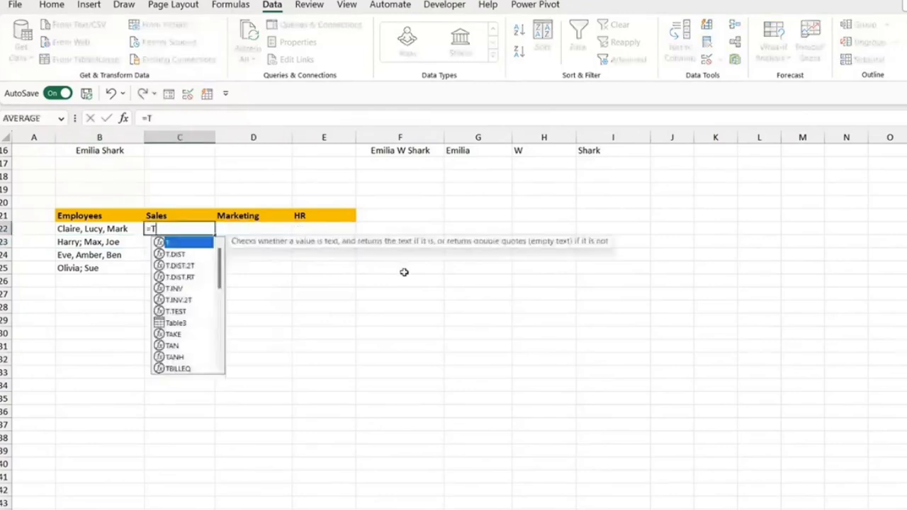
key(Down)
key(Down)
key(Down)
key(Down)
key(Tab)
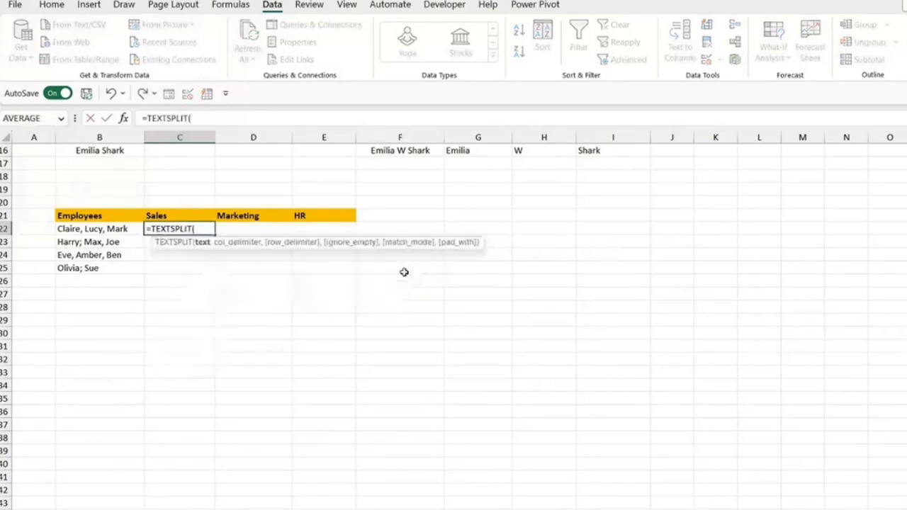
click(100, 229)
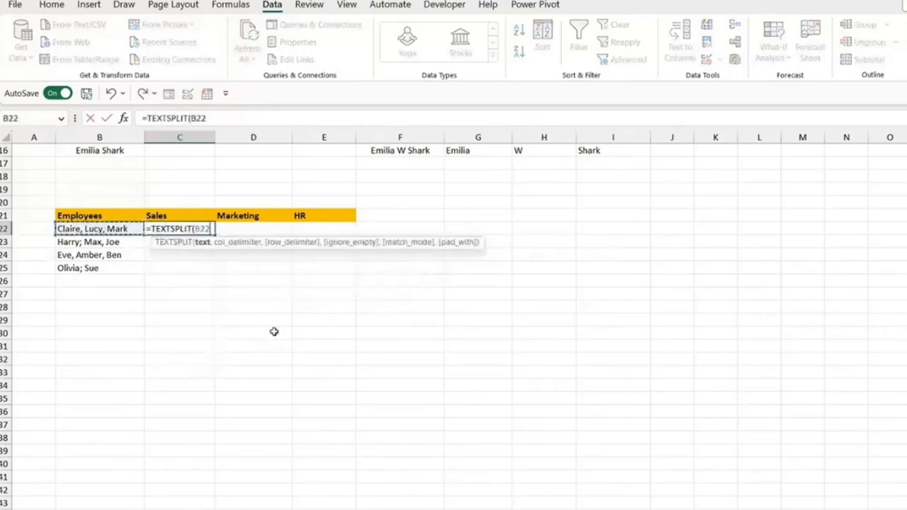
text(,)
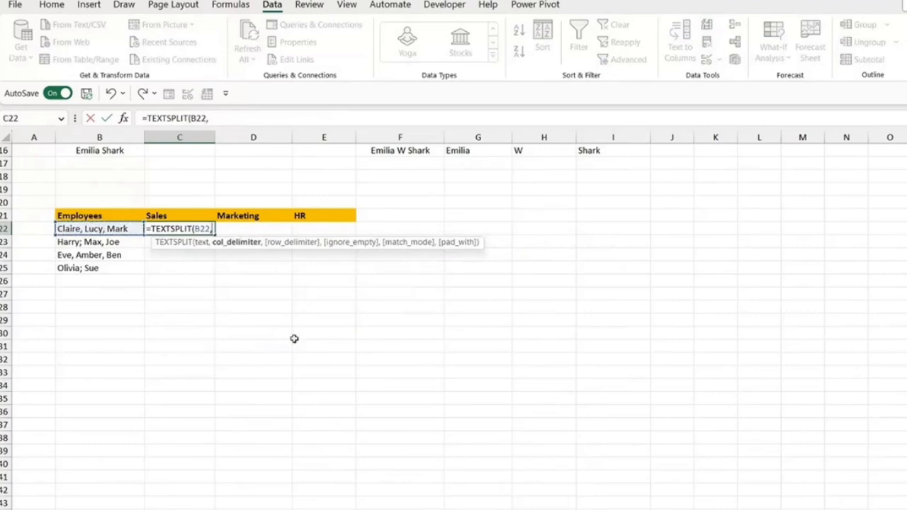
- Complete the C22 formula with an array of comma and semicolon delimiters: =TEXTSPLIT(B22,{", ","; "})
text({)
text(", ","; "})))
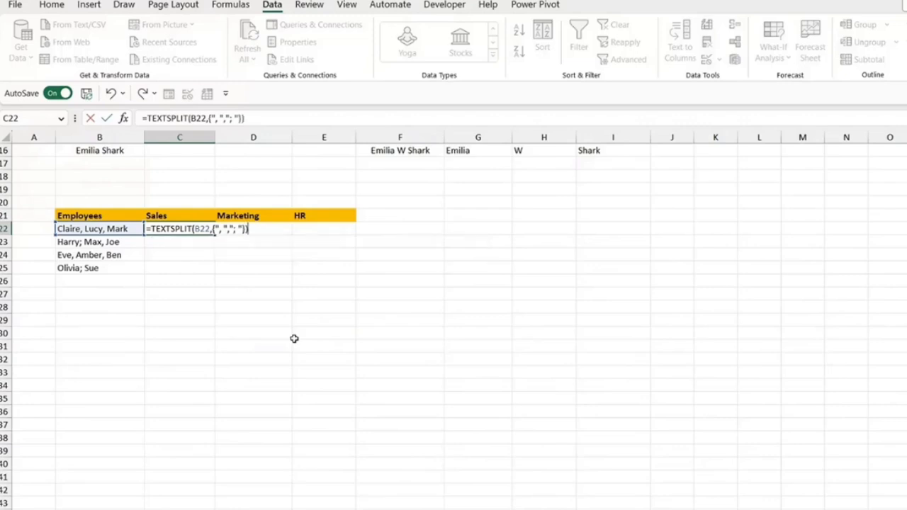
key(Return)
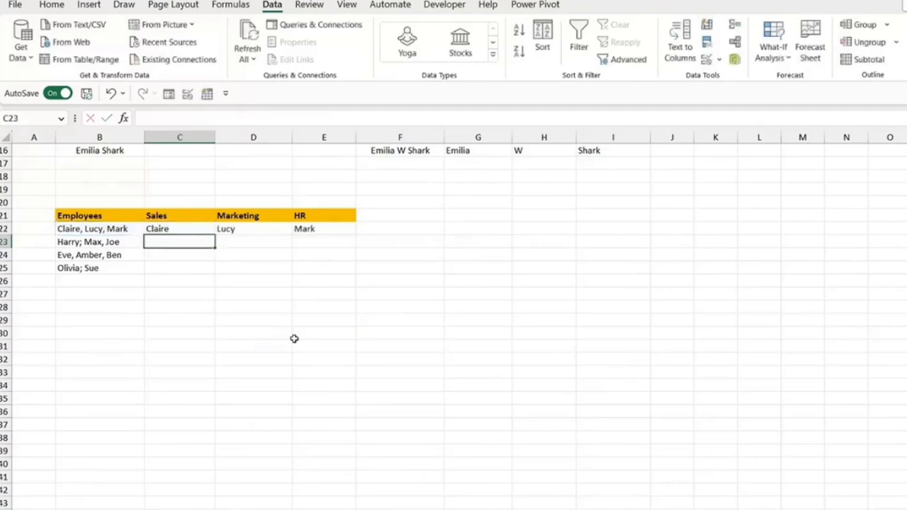
- Fill the two-delimiter TEXTSPLIT formula from C22 down to C25
click(198, 227)
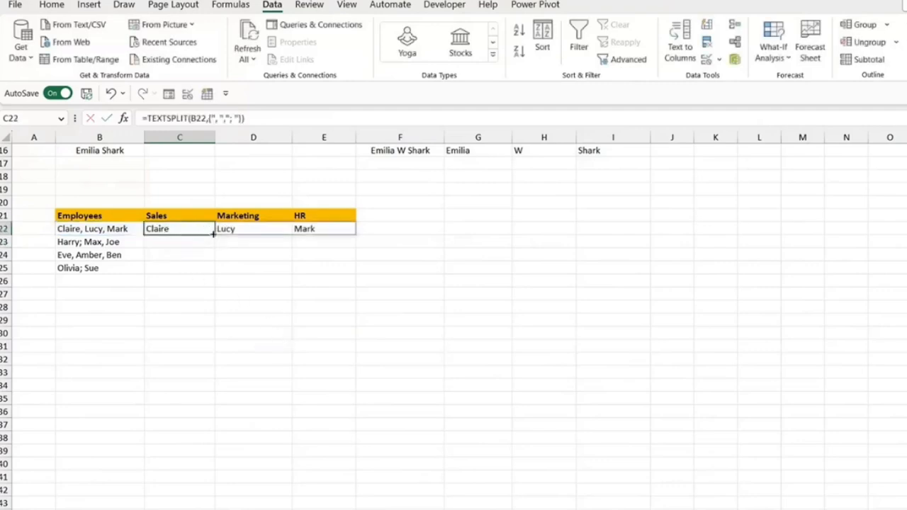
drag(214, 247, 214, 272)
click(324, 345)
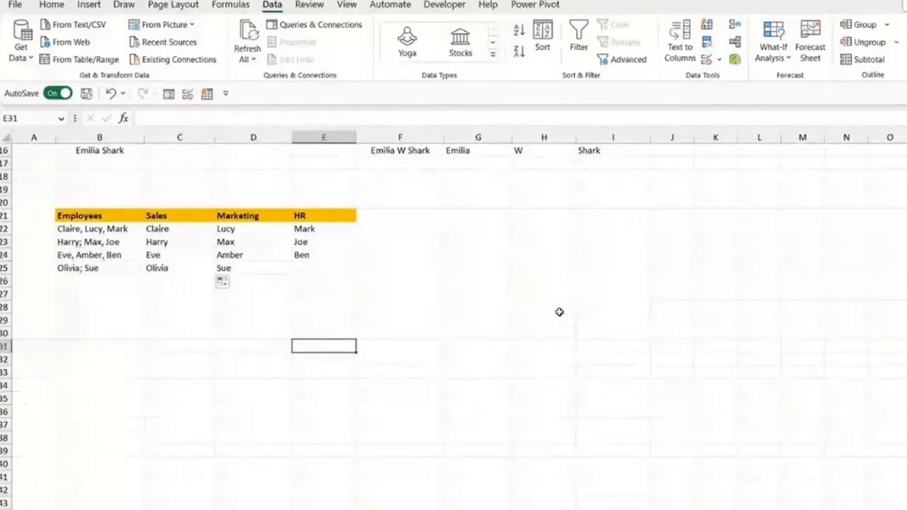
click(532, 242)
click(536, 215)
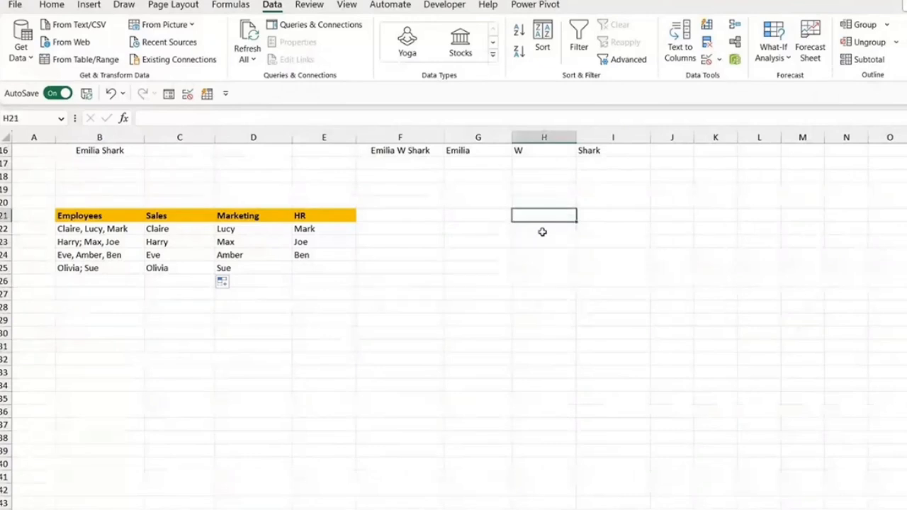
click(542, 230)
scroll(549, 282, up, 5)
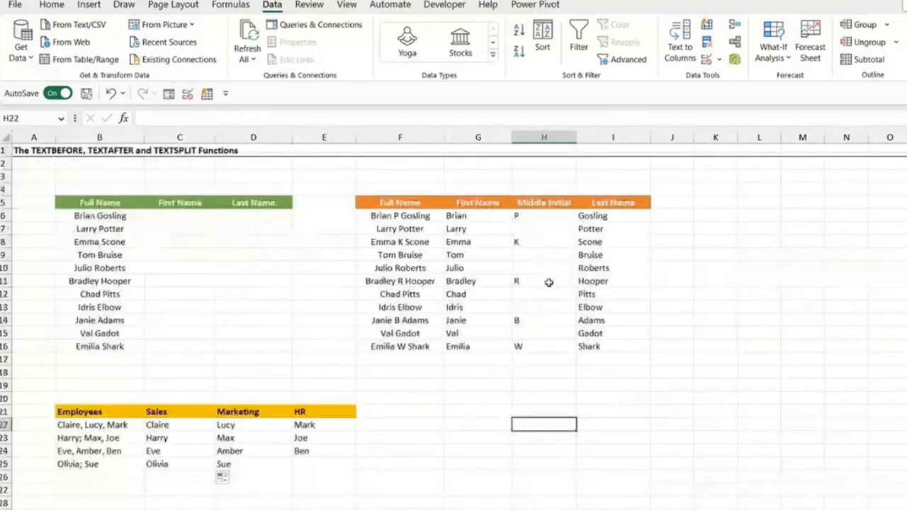